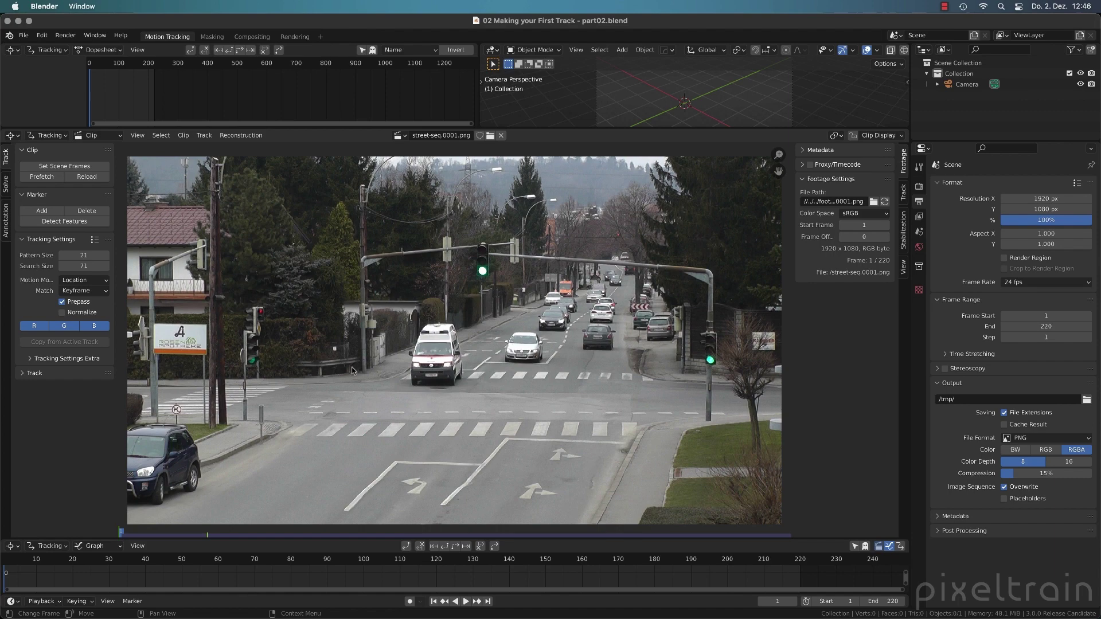
# Examine the small white sign behind the guardrail, the white van and the surrounding intersection in the footage
pyautogui.scroll(5, 351, 367)
pyautogui.moveTo(276, 367); pyautogui.dragTo(621, 363, button='middle')
pyautogui.scroll(2, 466, 360)
pyautogui.scroll(1, 468, 362)
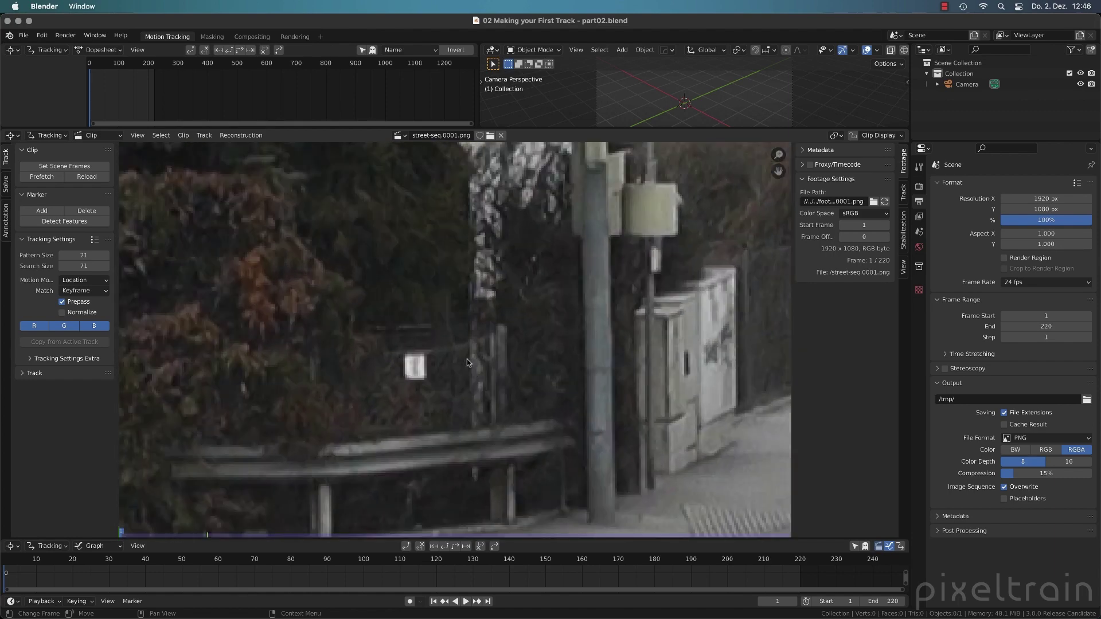
pyautogui.scroll(-4, 467, 362)
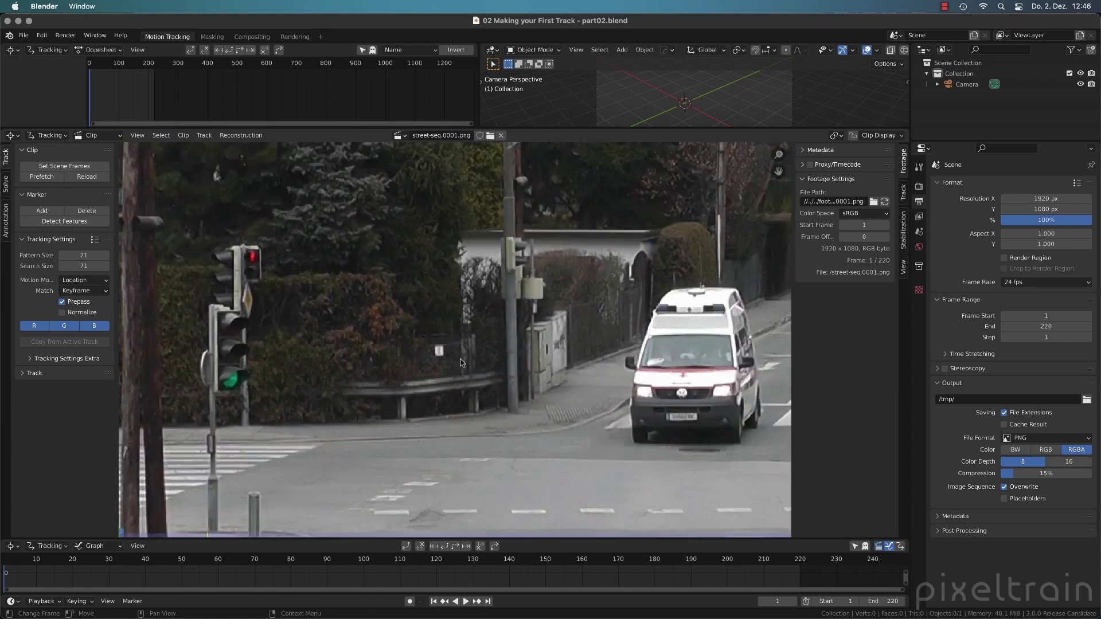
pyautogui.moveTo(460, 362); pyautogui.dragTo(251, 295, button='middle')
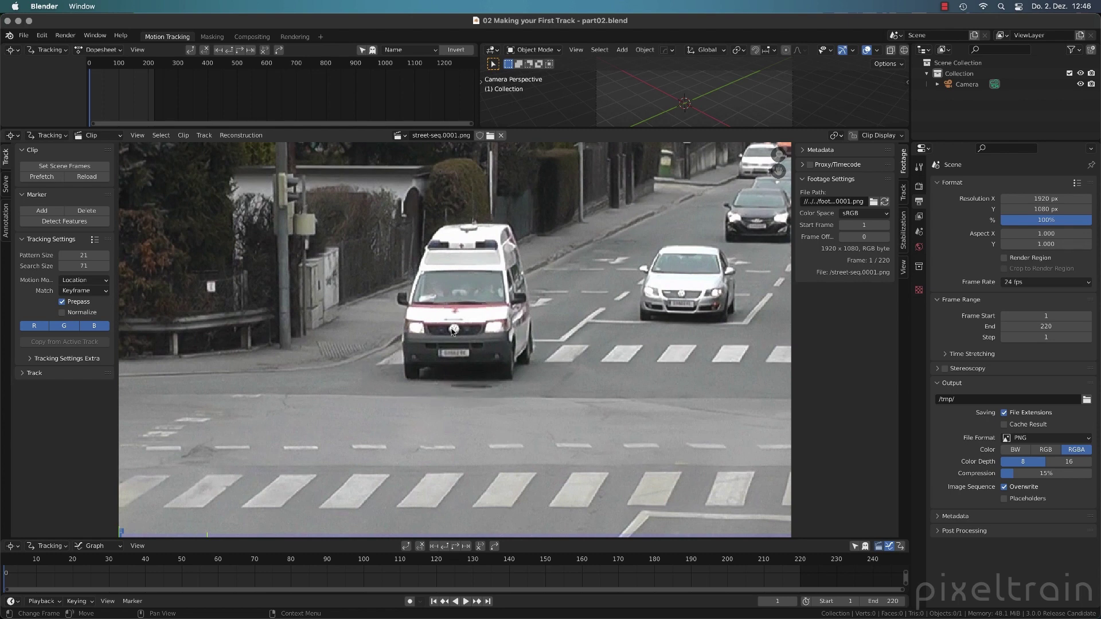
pyautogui.scroll(-2, 453, 331)
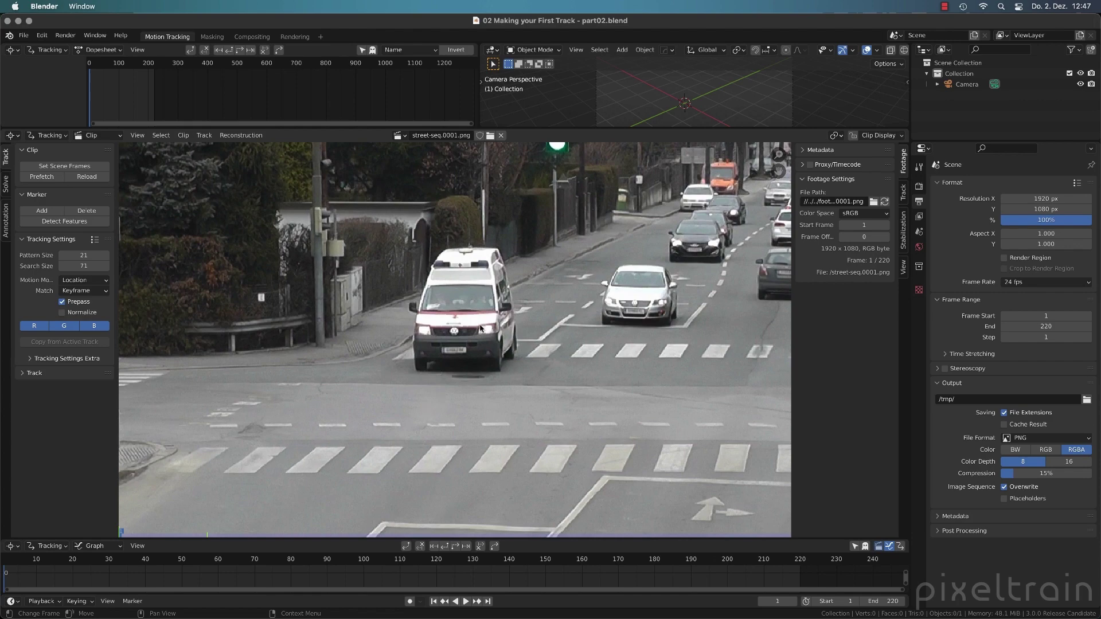
pyautogui.scroll(-3, 453, 332)
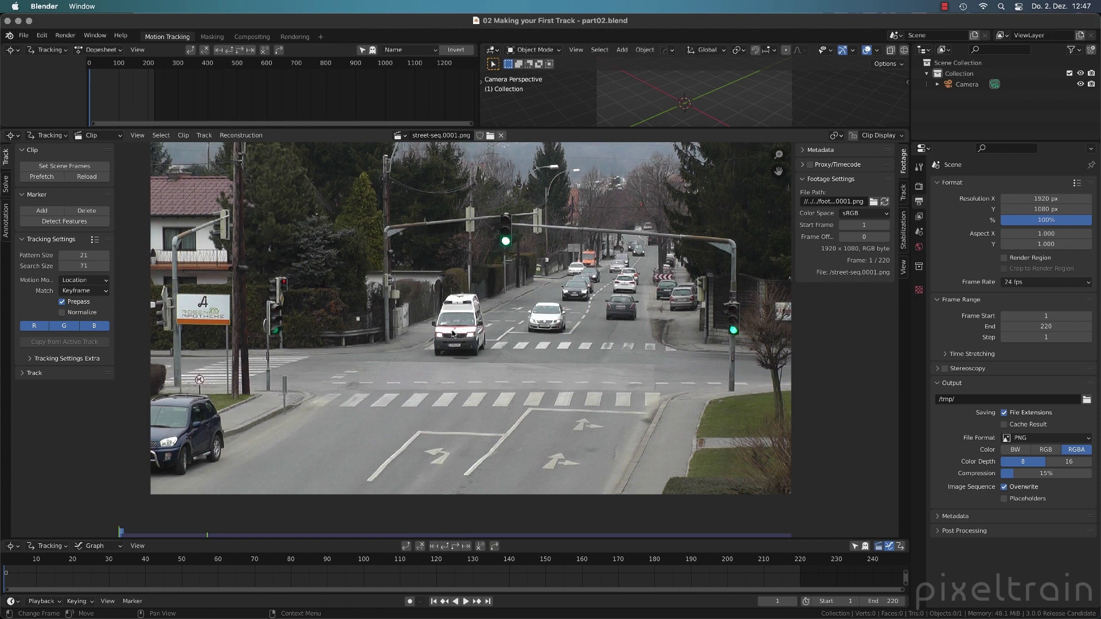
# Switch the clip editor to Mask mode and return it to Tracking mode
pyautogui.click(90, 137)
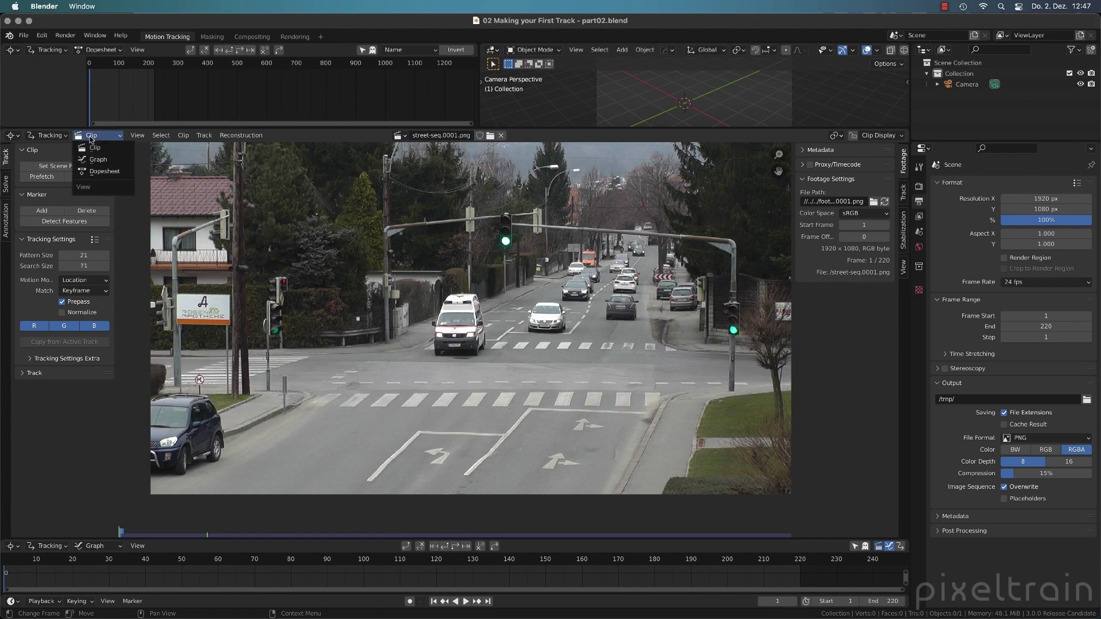
pyautogui.click(49, 135)
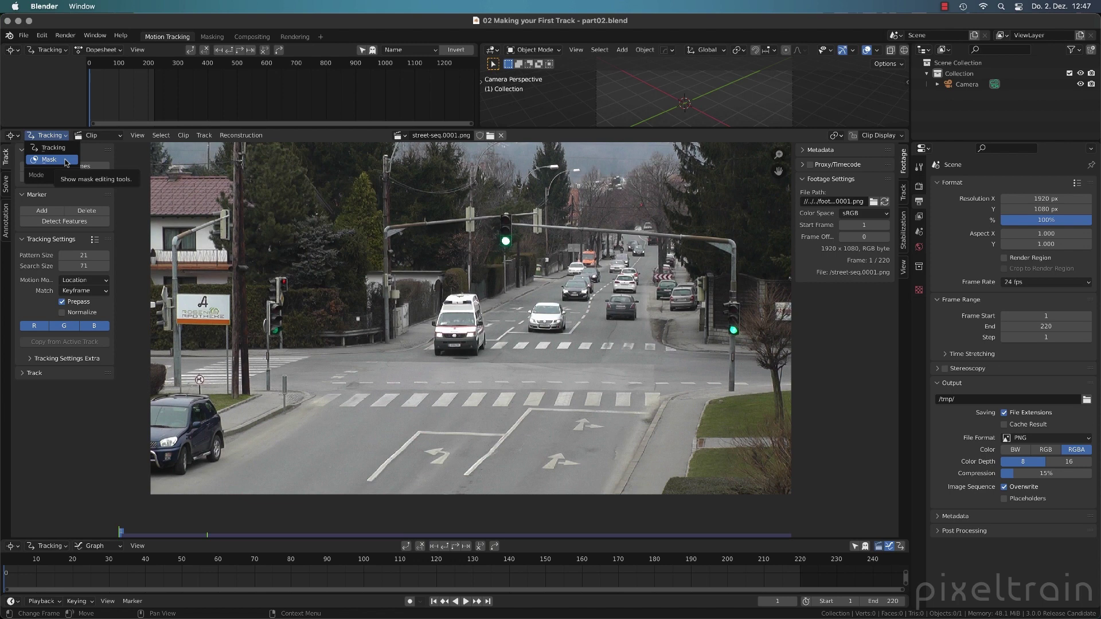
pyautogui.click(67, 160)
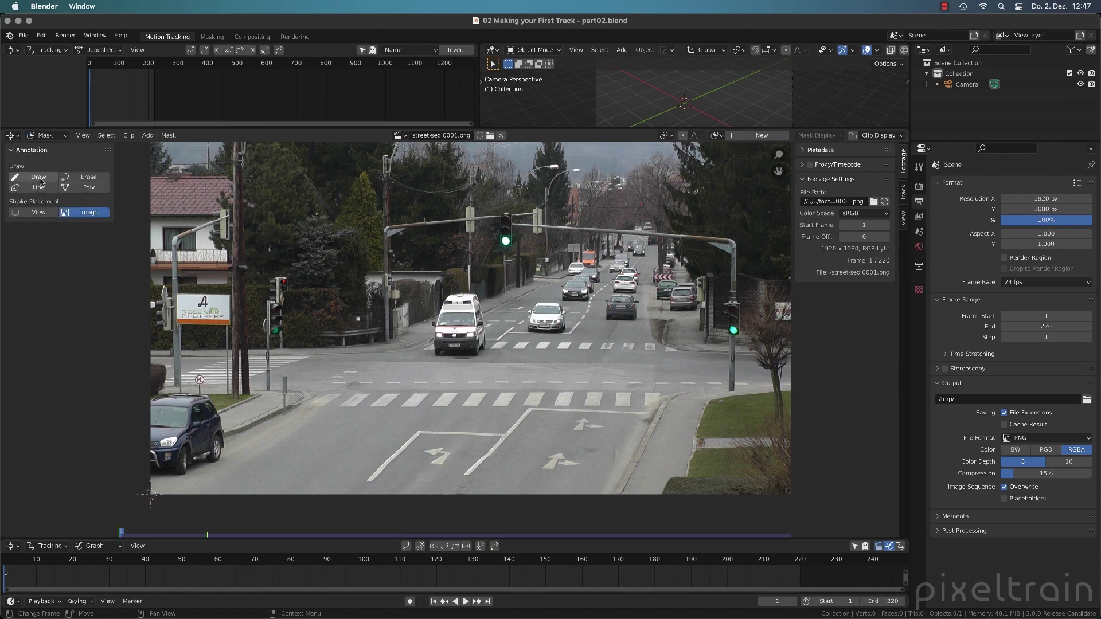
pyautogui.click(48, 136)
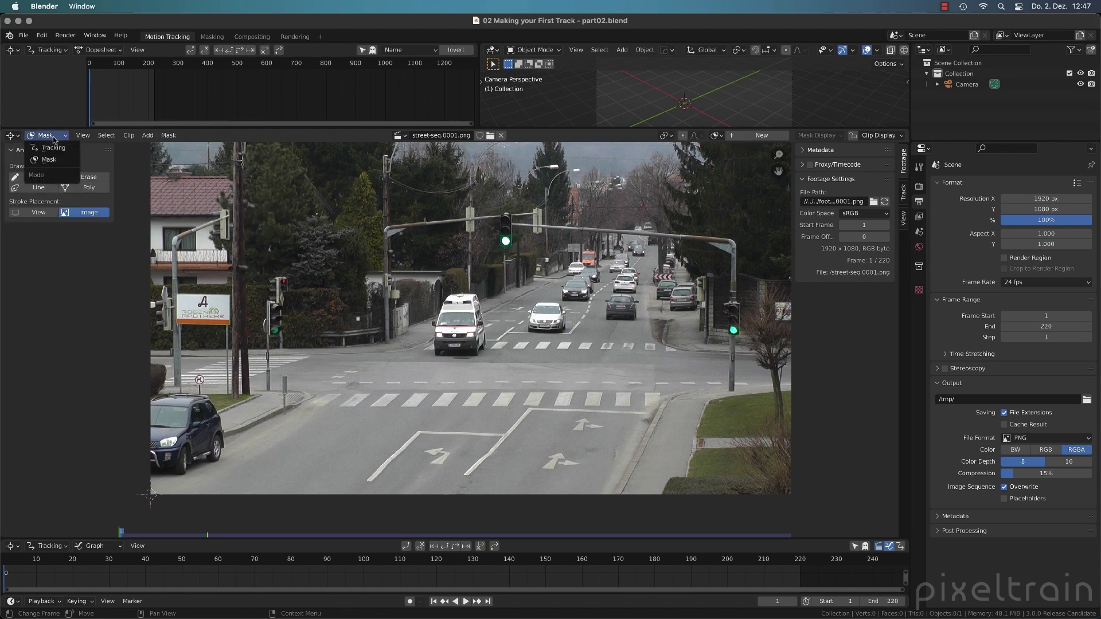
pyautogui.click(54, 148)
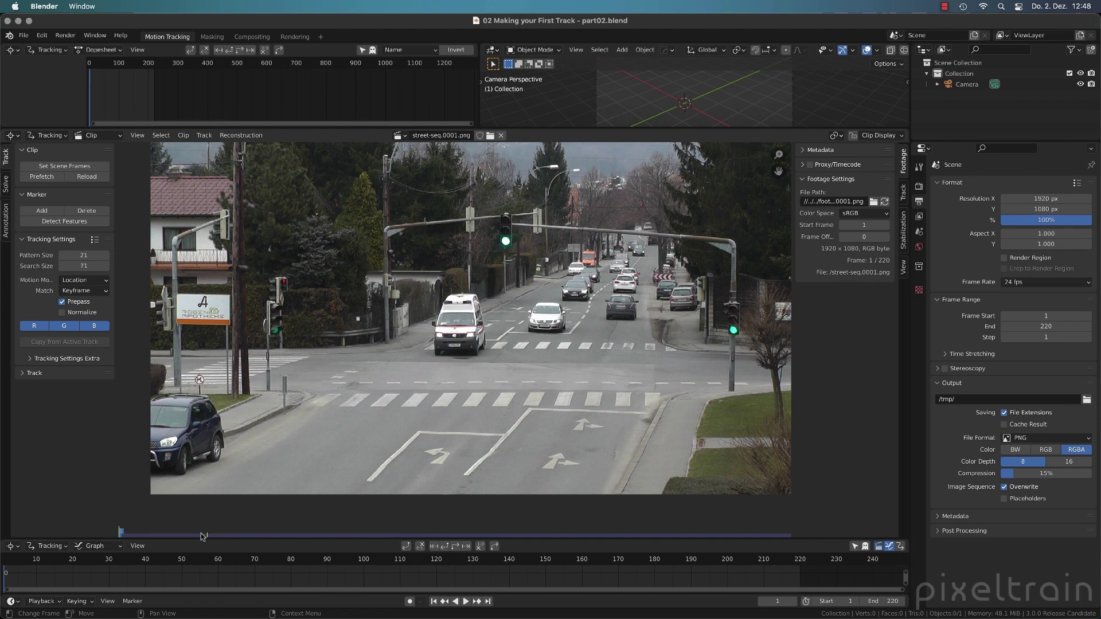
# Set the scene's frame rate to 30 fps
pyautogui.scroll(2, 431, 334)
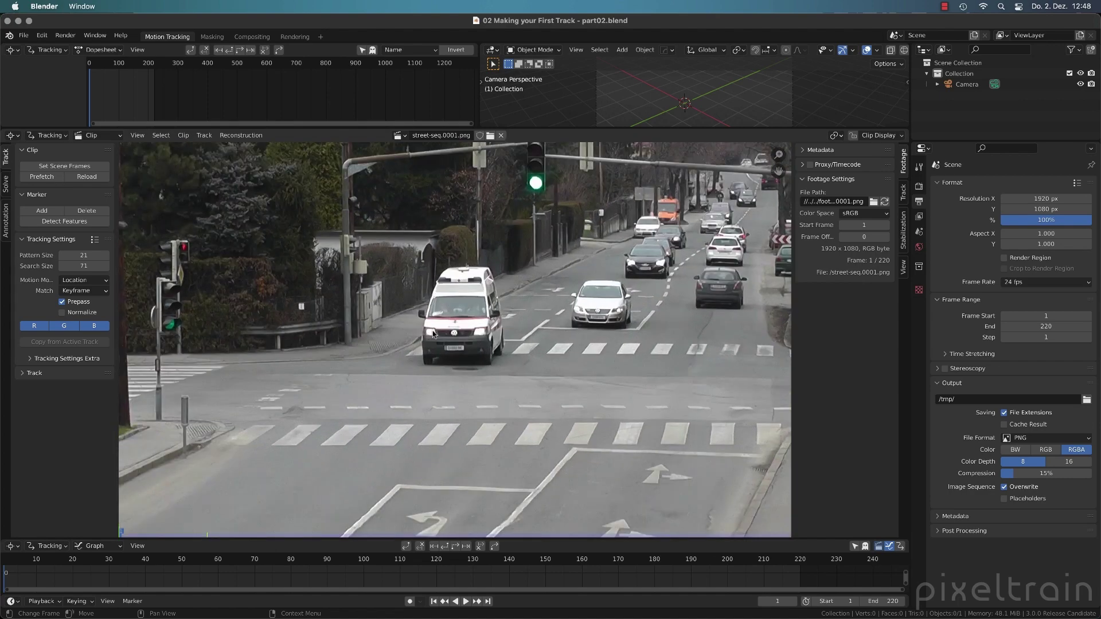
pyautogui.scroll(-2, 431, 334)
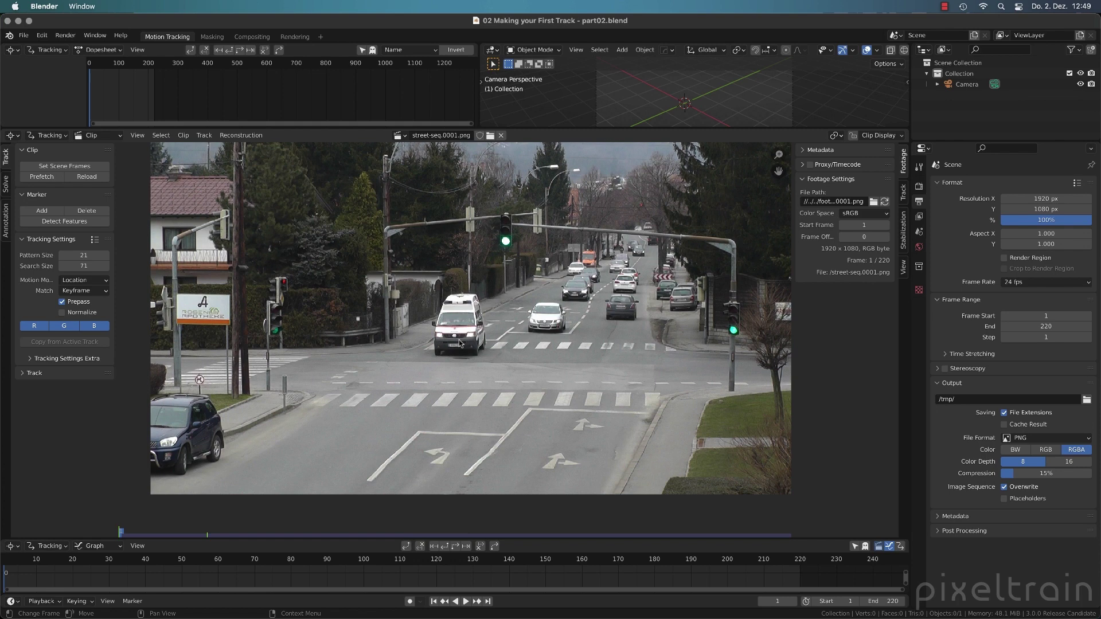
pyautogui.moveTo(474, 320); pyautogui.dragTo(452, 341, button='middle')
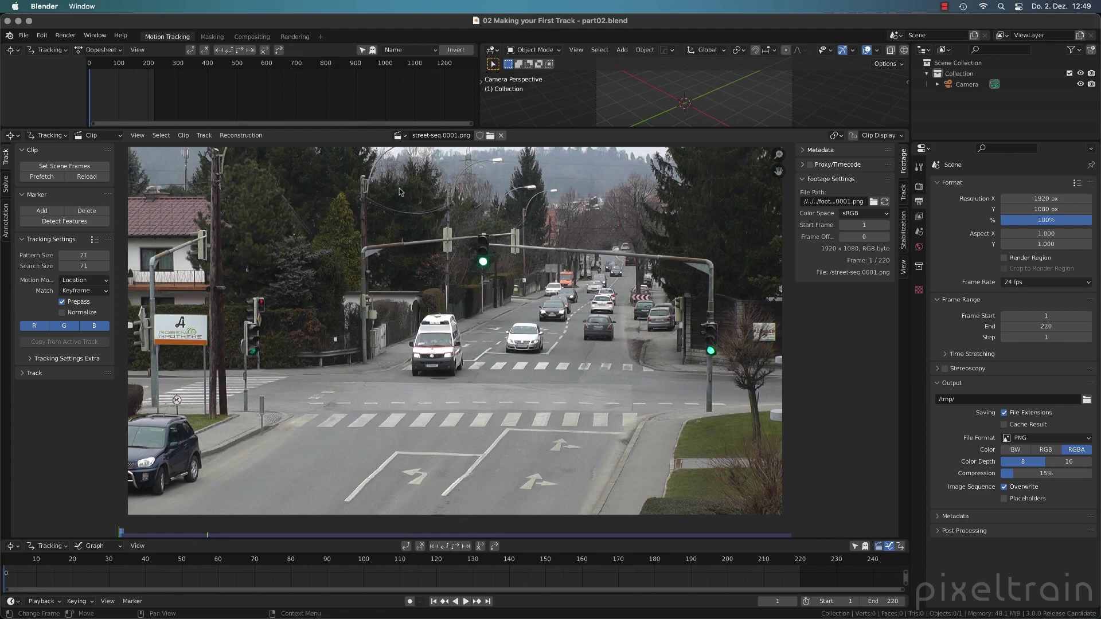
pyautogui.moveTo(613, 286); pyautogui.dragTo(612, 295, button='middle')
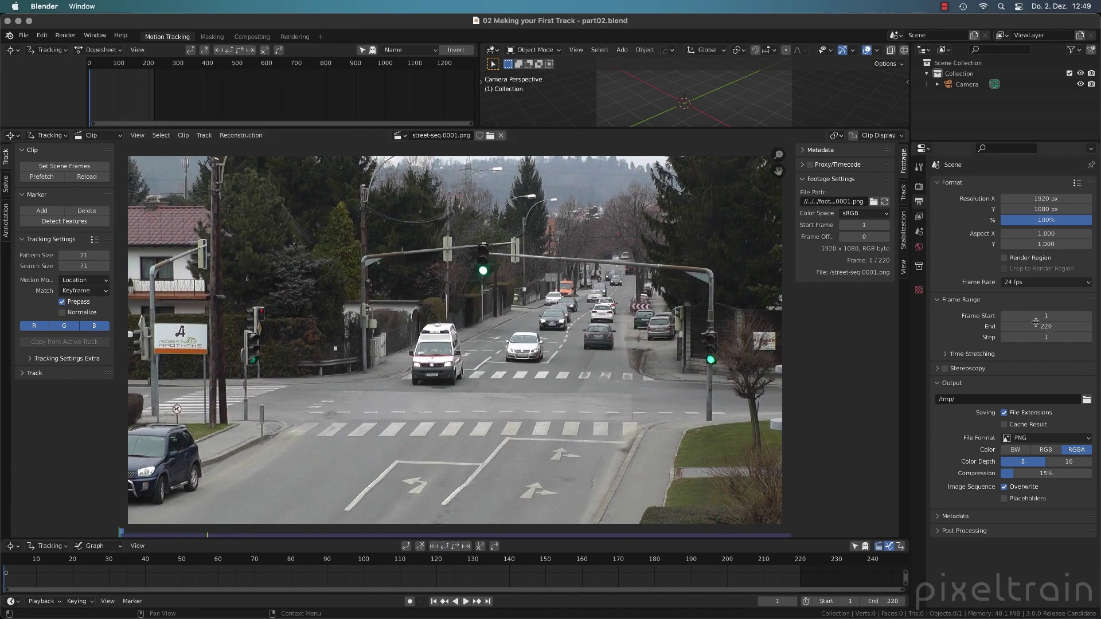
pyautogui.click(1038, 284)
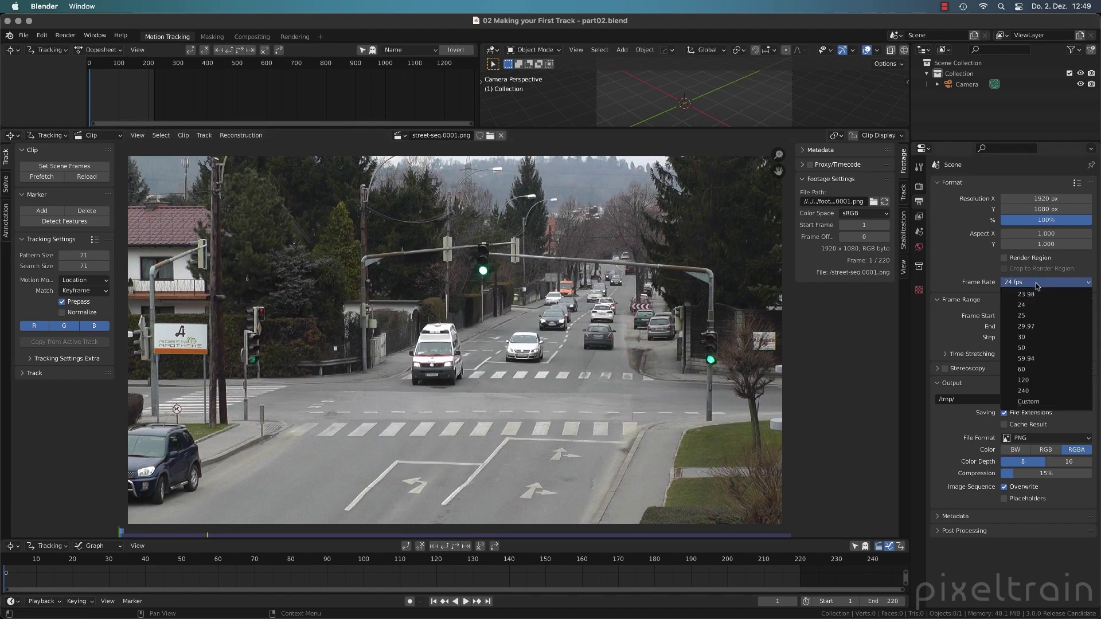
pyautogui.click(1042, 339)
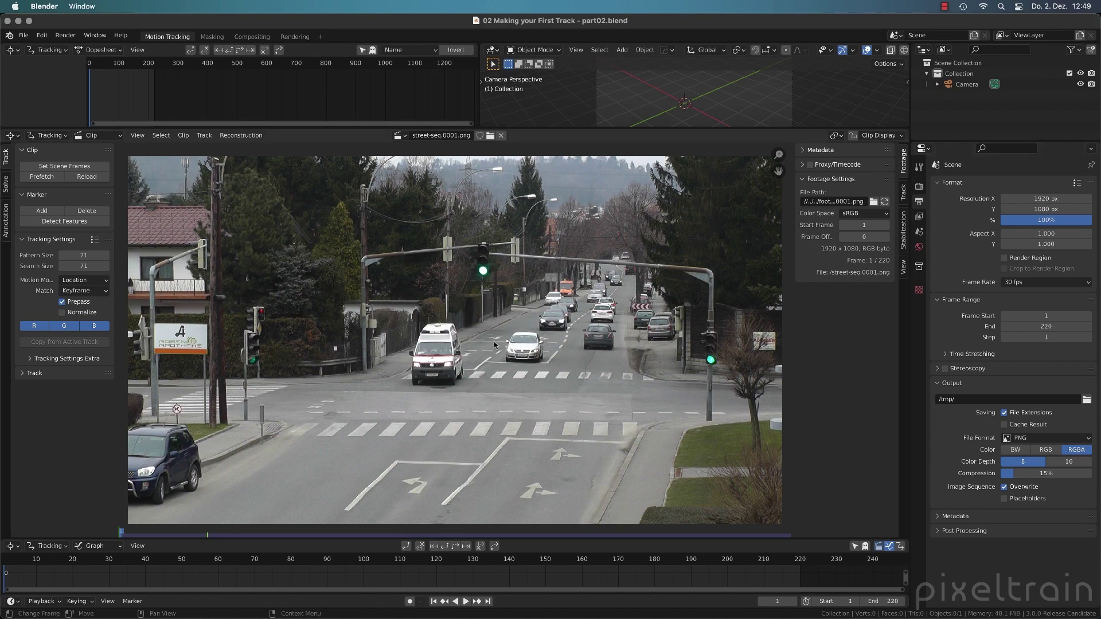
# Check the memory cache limit in the System preferences and prefetch the clip's frames into memory
pyautogui.click(42, 35)
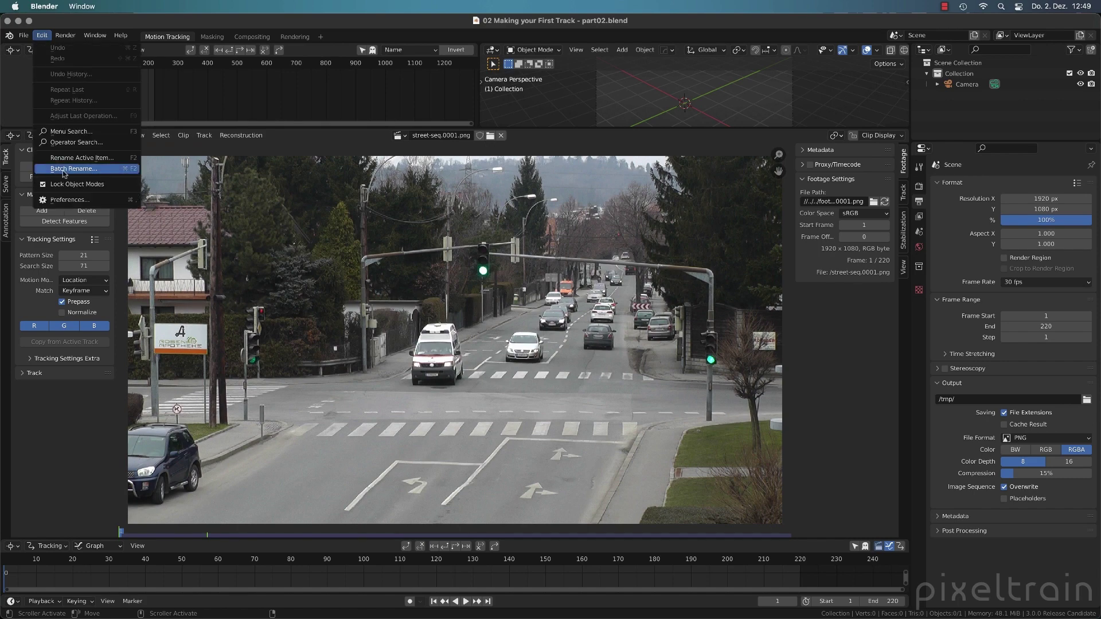
pyautogui.click(62, 200)
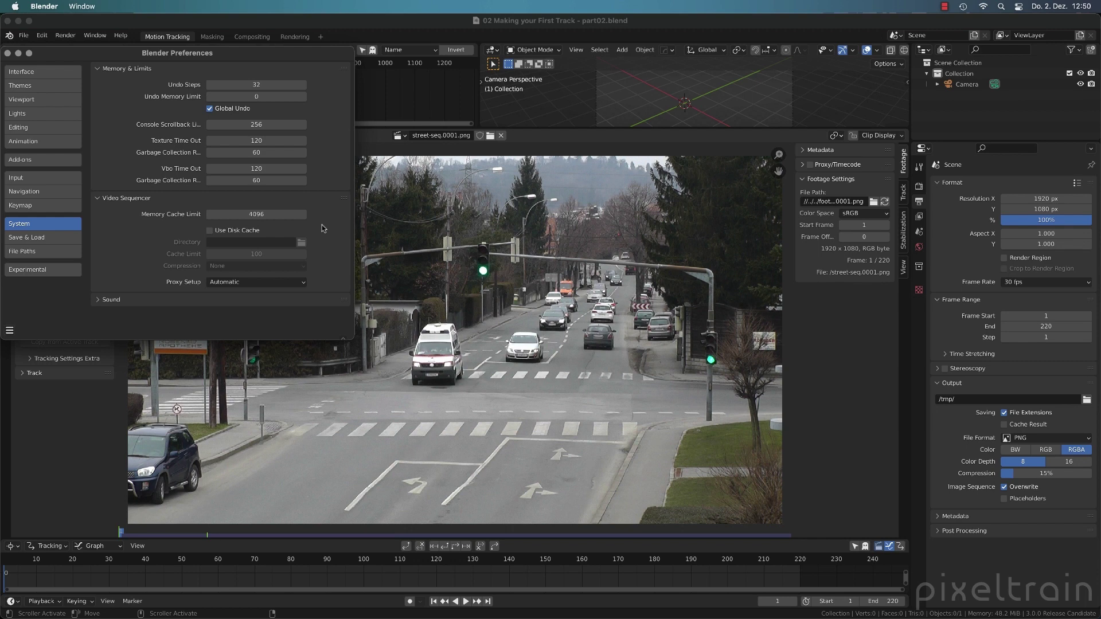
pyautogui.click(8, 53)
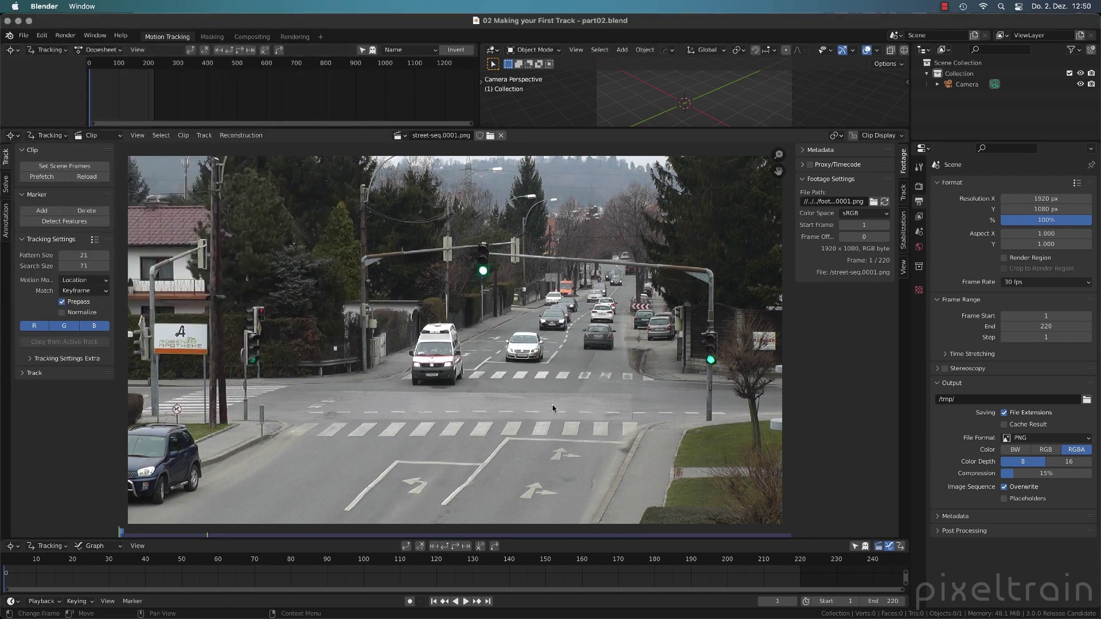
pyautogui.click(41, 176)
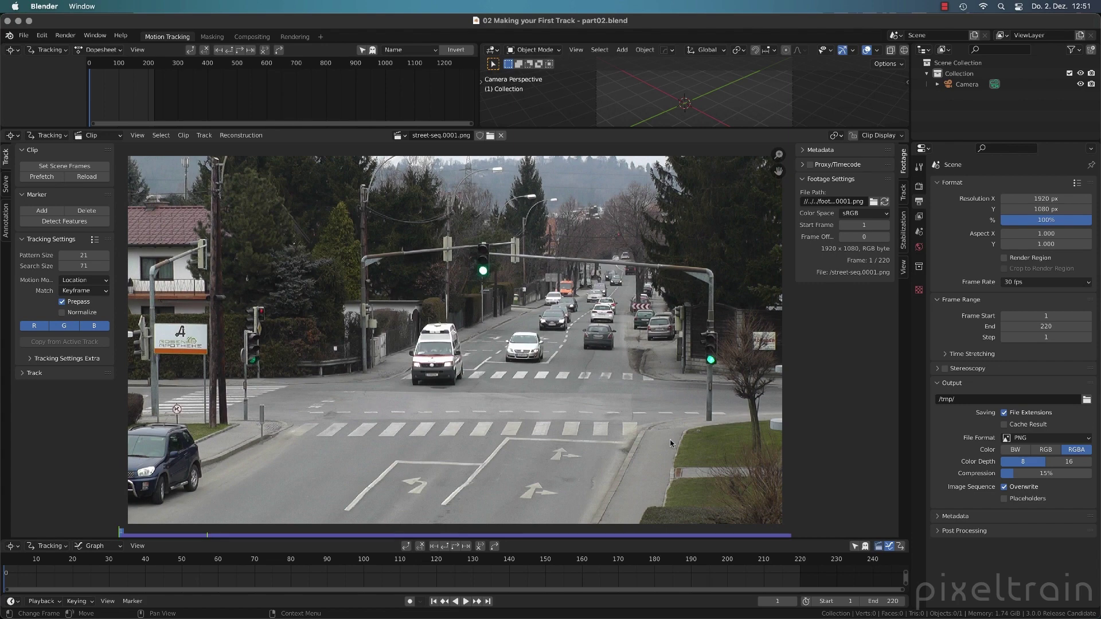
# Show the Track settings in the clip editor's sidebar and widen the sidebar, with the white sign framed close up
pyautogui.scroll(4, 364, 396)
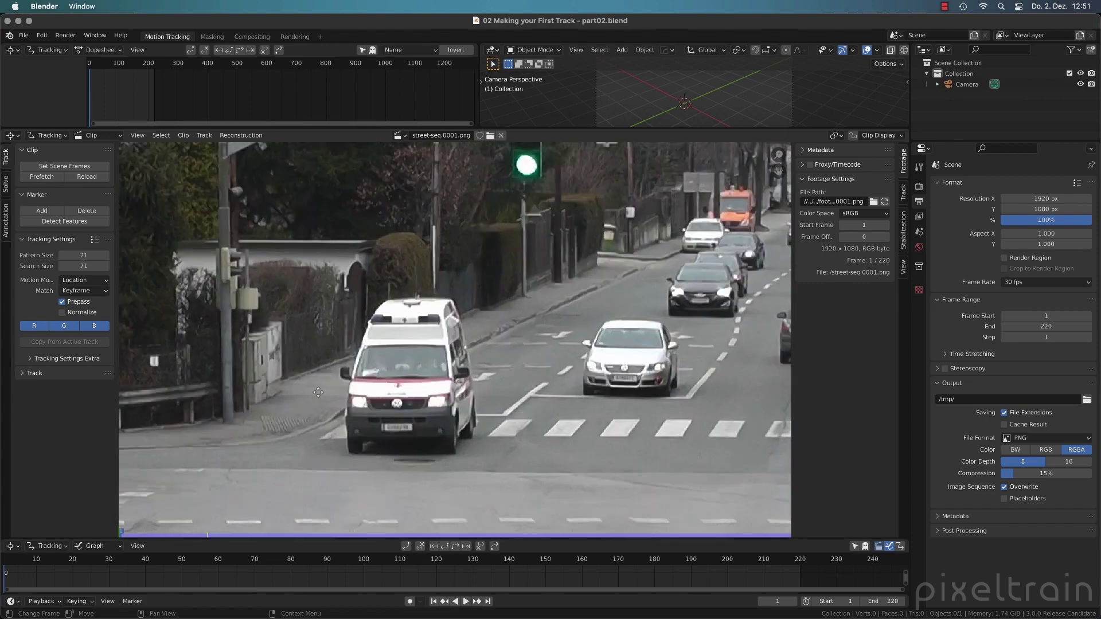
pyautogui.moveTo(318, 392); pyautogui.dragTo(527, 348, button='middle')
pyautogui.scroll(4, 360, 322)
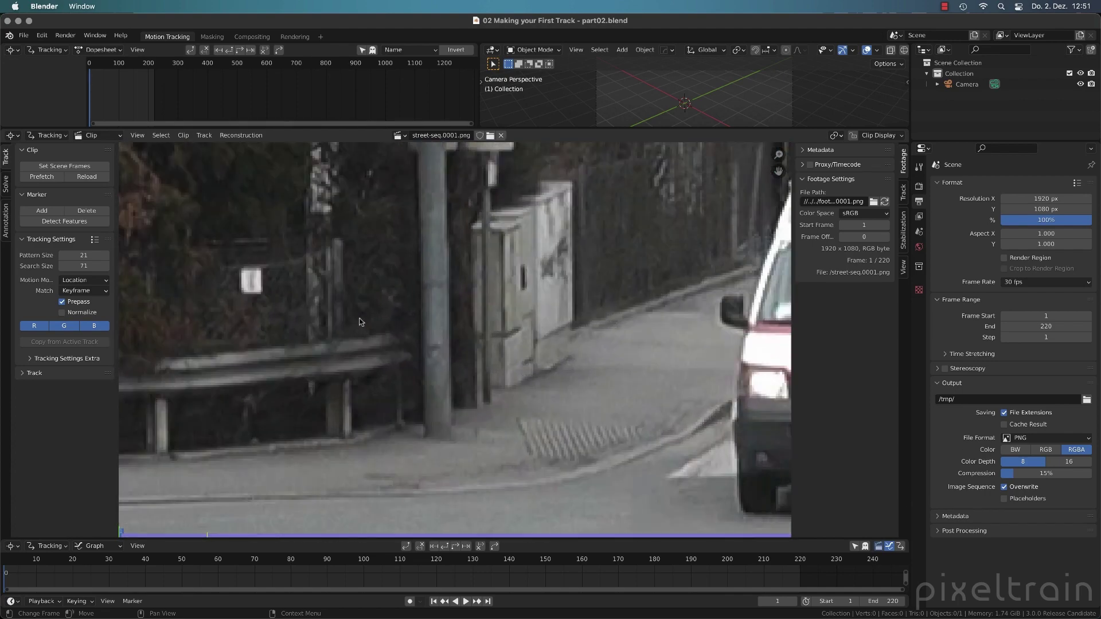
pyautogui.moveTo(350, 308); pyautogui.dragTo(570, 352, button='middle')
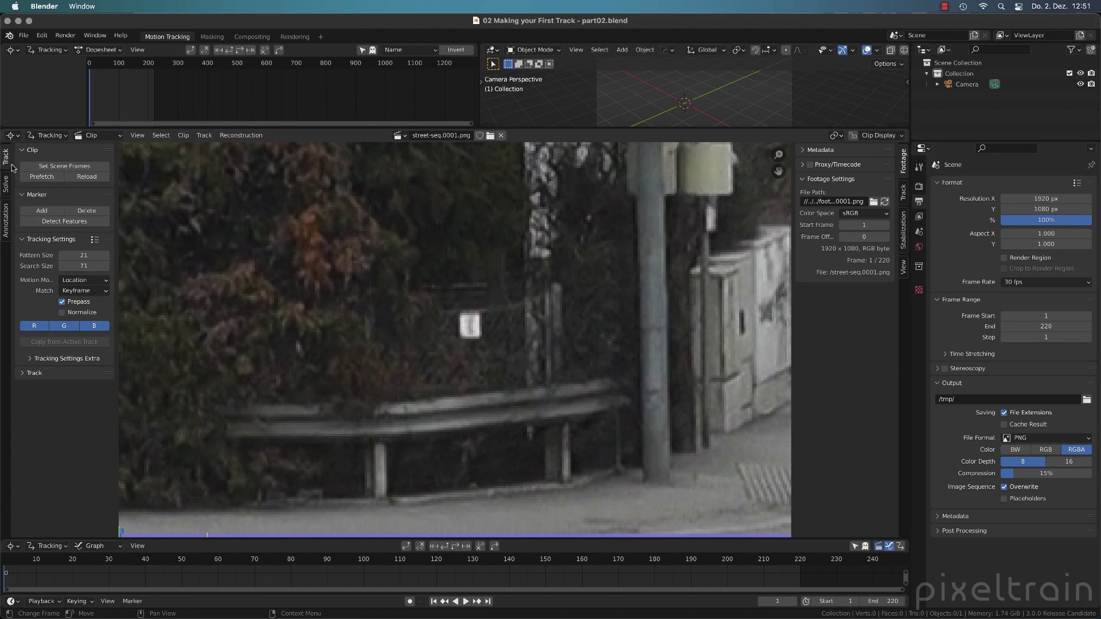
pyautogui.press('t')
pyautogui.press('t')
pyautogui.click(27, 195)
pyautogui.click(26, 194)
pyautogui.click(904, 193)
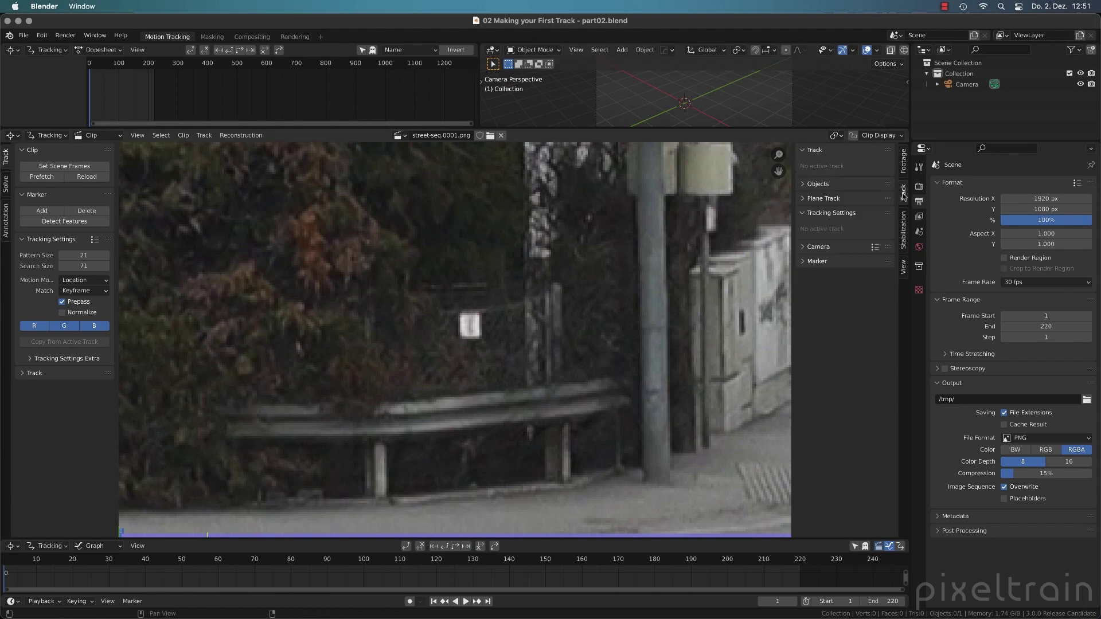
pyautogui.moveTo(793, 275); pyautogui.dragTo(746, 278)
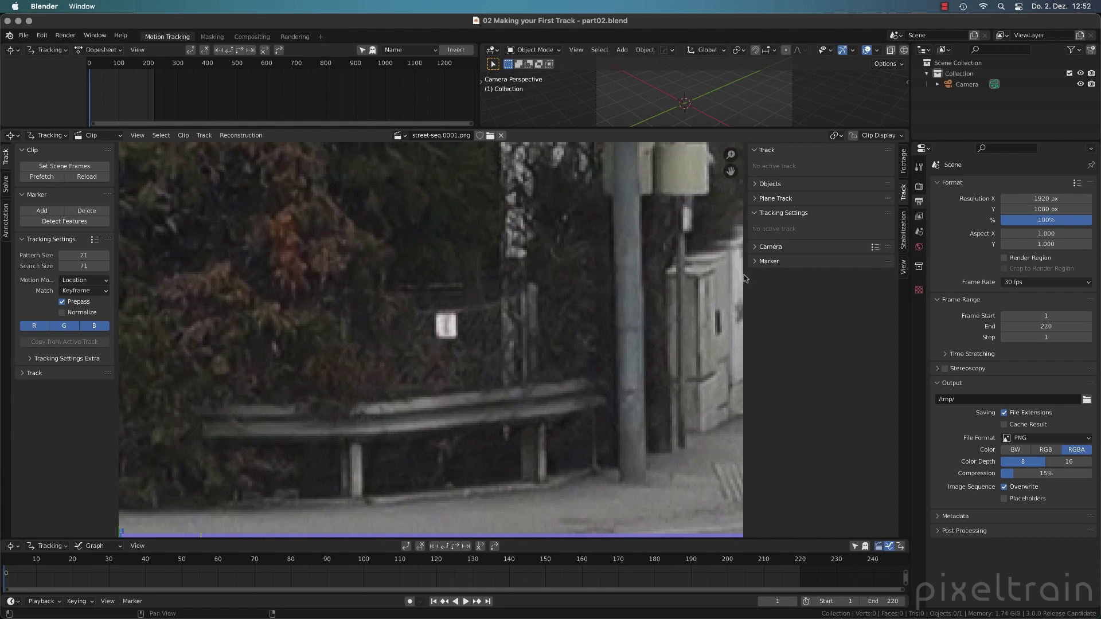
pyautogui.press('n')
pyautogui.press('n')
# Add a tracking marker on the small white sign above the guardrail, expand its extra tracking settings and enlarge its preview
pyautogui.click(41, 211)
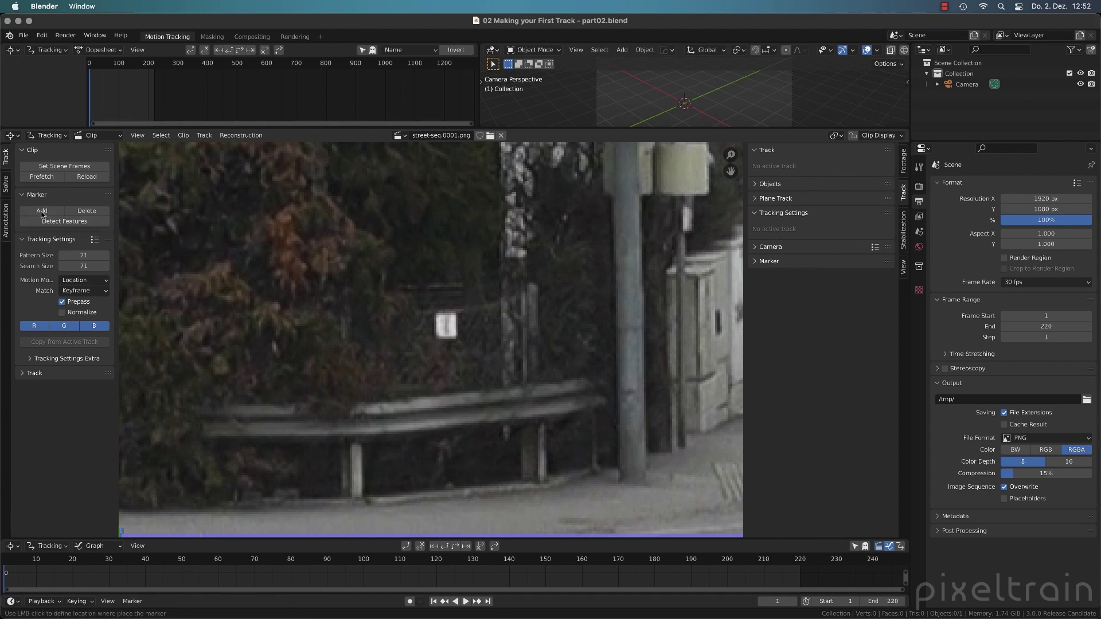
pyautogui.click(447, 329)
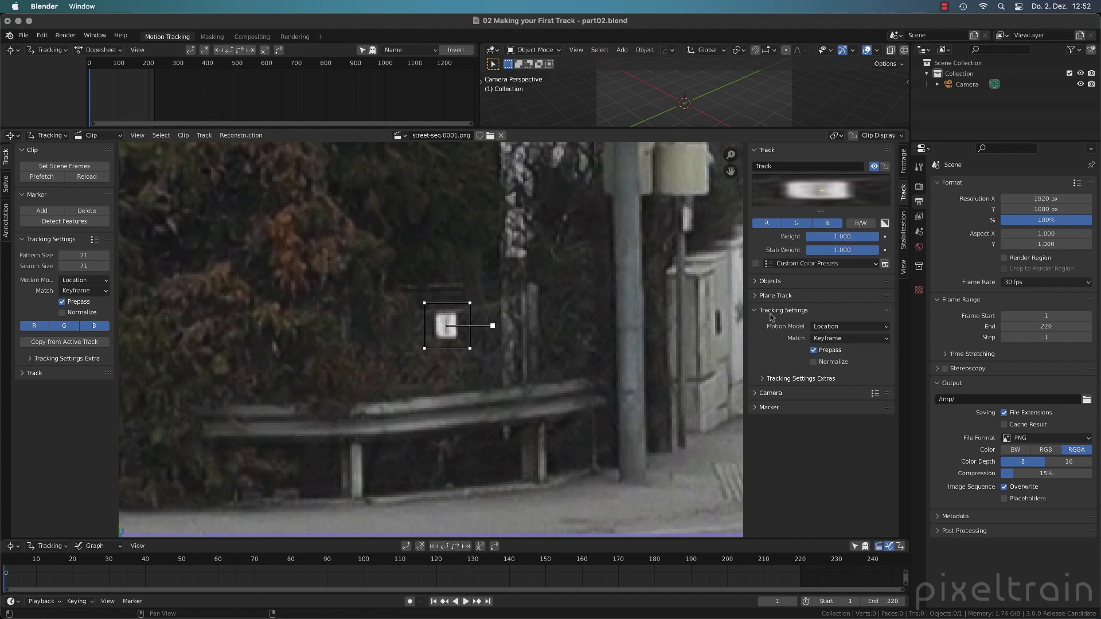
pyautogui.click(775, 382)
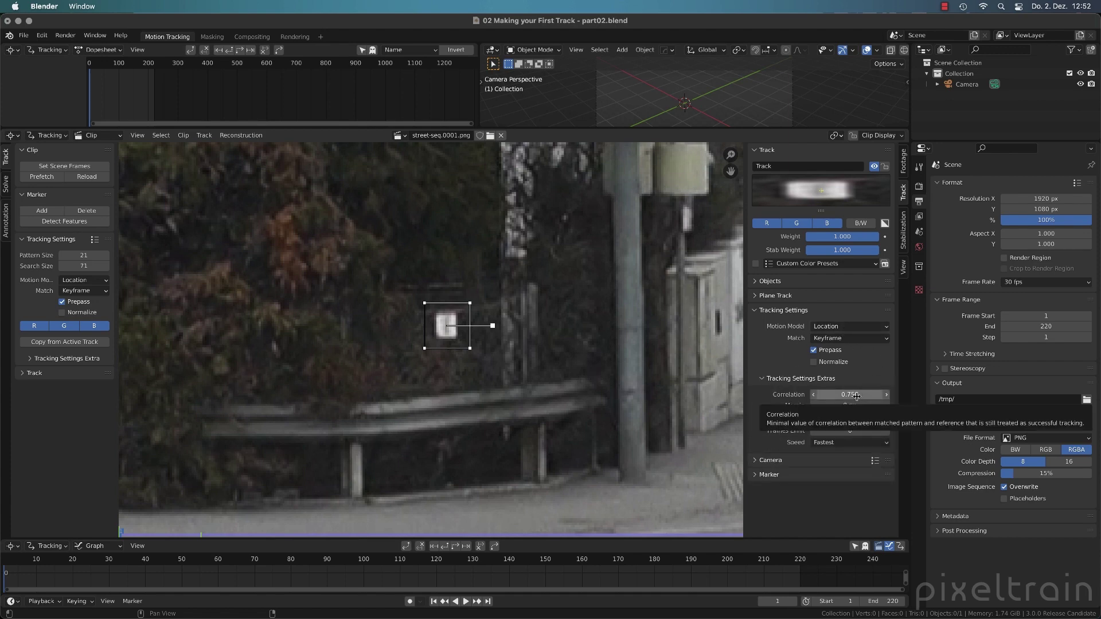
pyautogui.moveTo(822, 211); pyautogui.dragTo(832, 283)
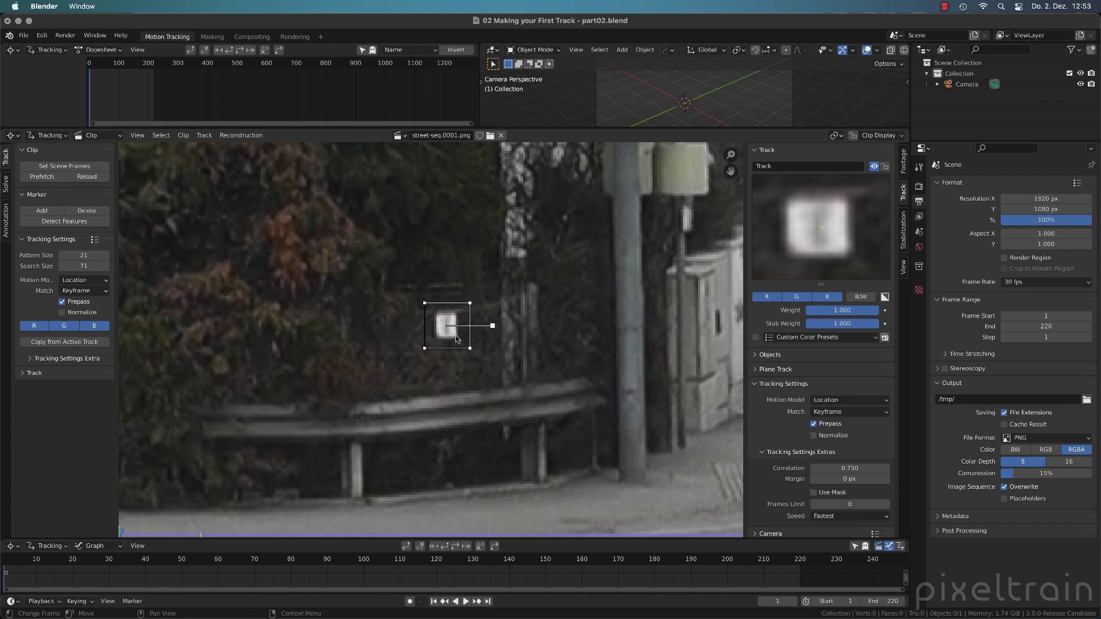
# Center the marker on the white sign and scale it up to about 1.2 times its size
pyautogui.press('g')
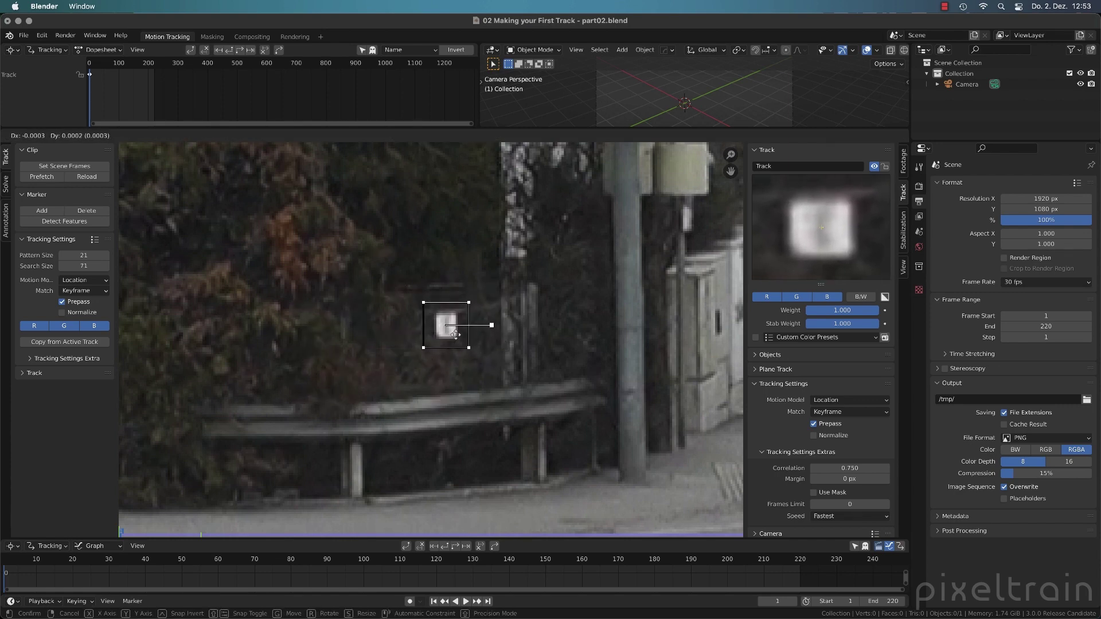
pyautogui.click(456, 337)
pyautogui.press('s')
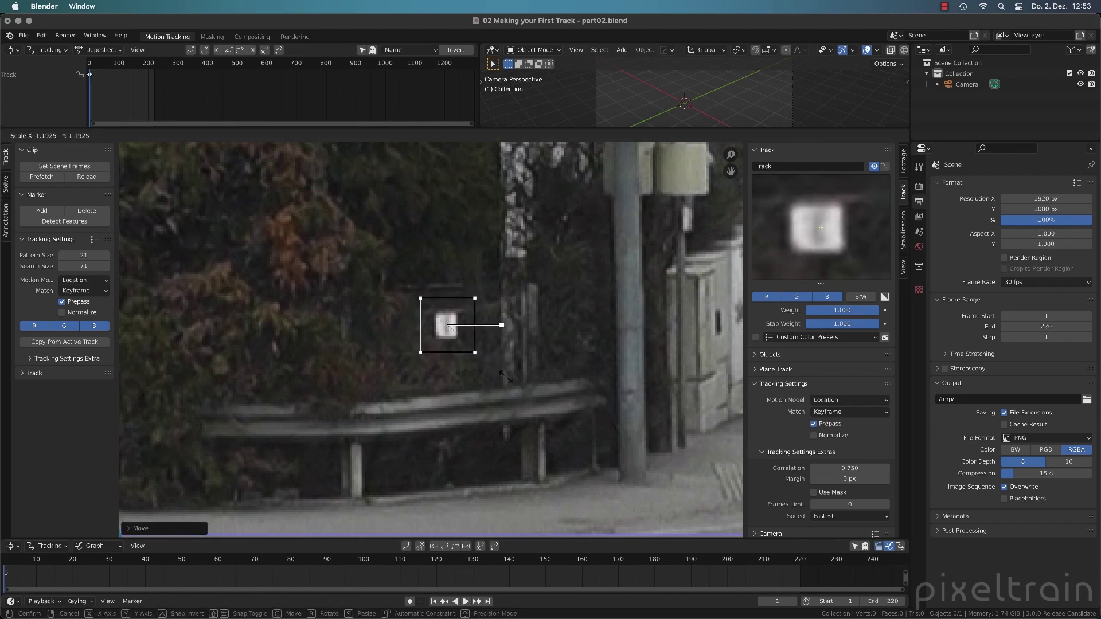
pyautogui.click(506, 379)
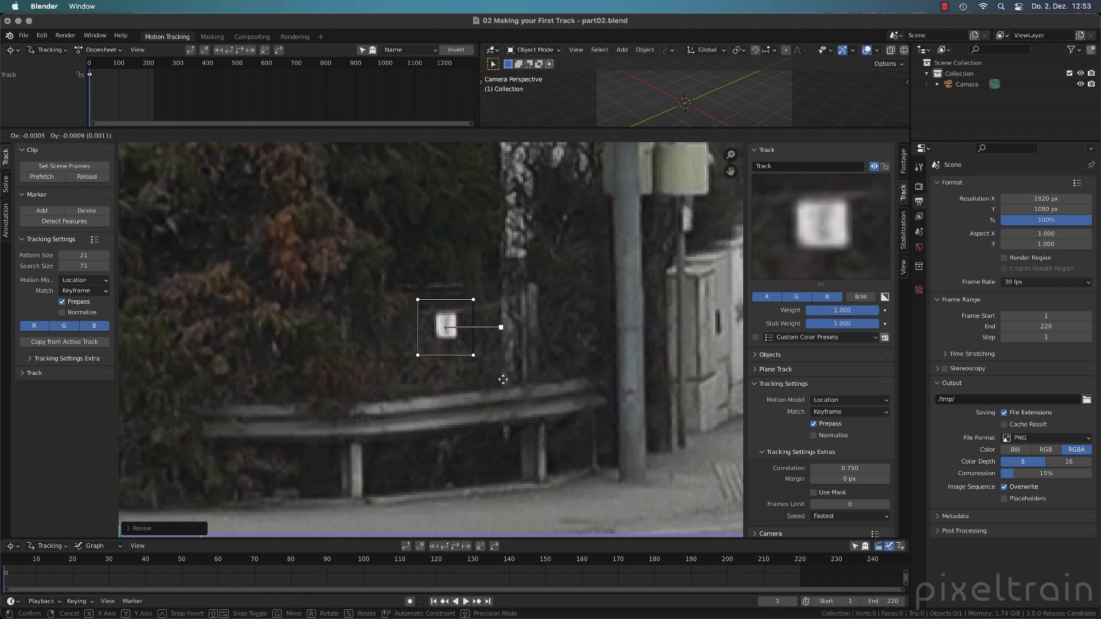
pyautogui.click(504, 379)
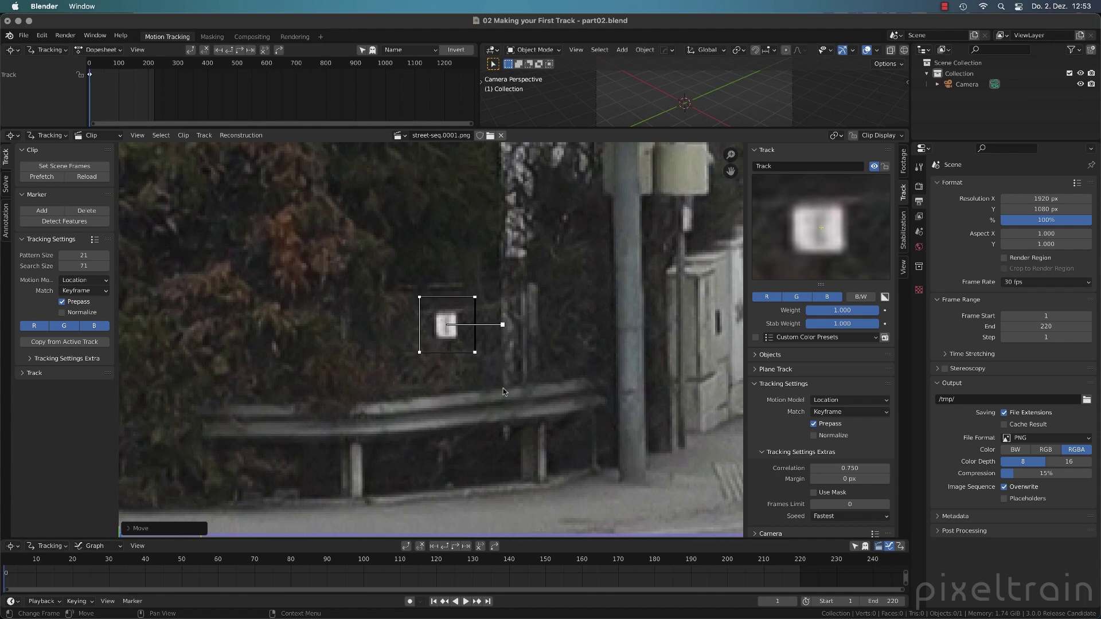
# Delete the track placed on the white sign
pyautogui.press('x')
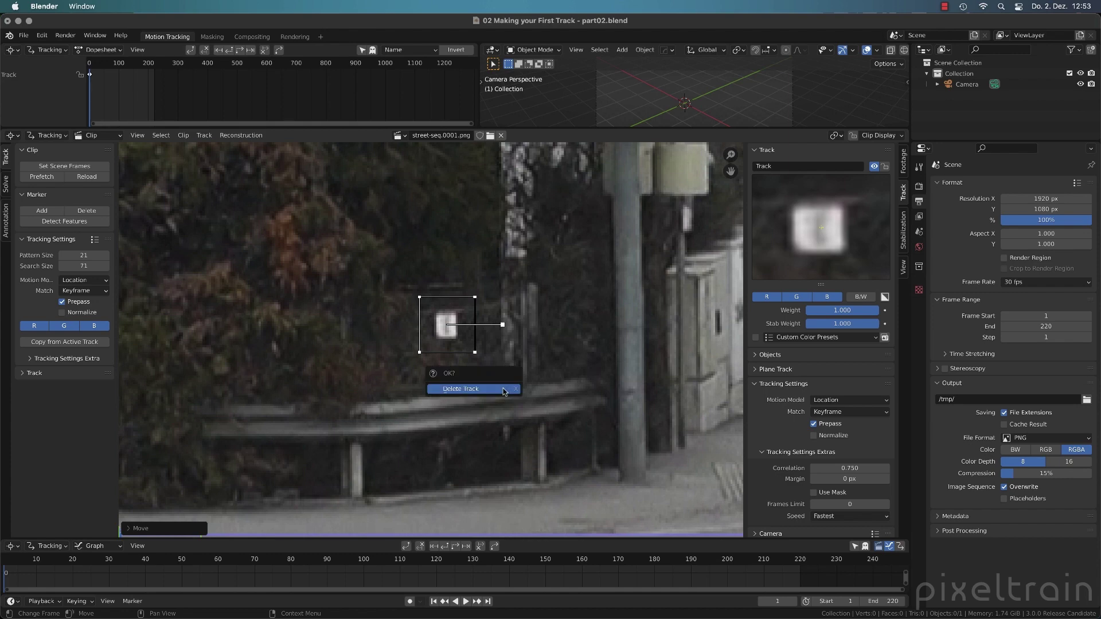
pyautogui.click(503, 391)
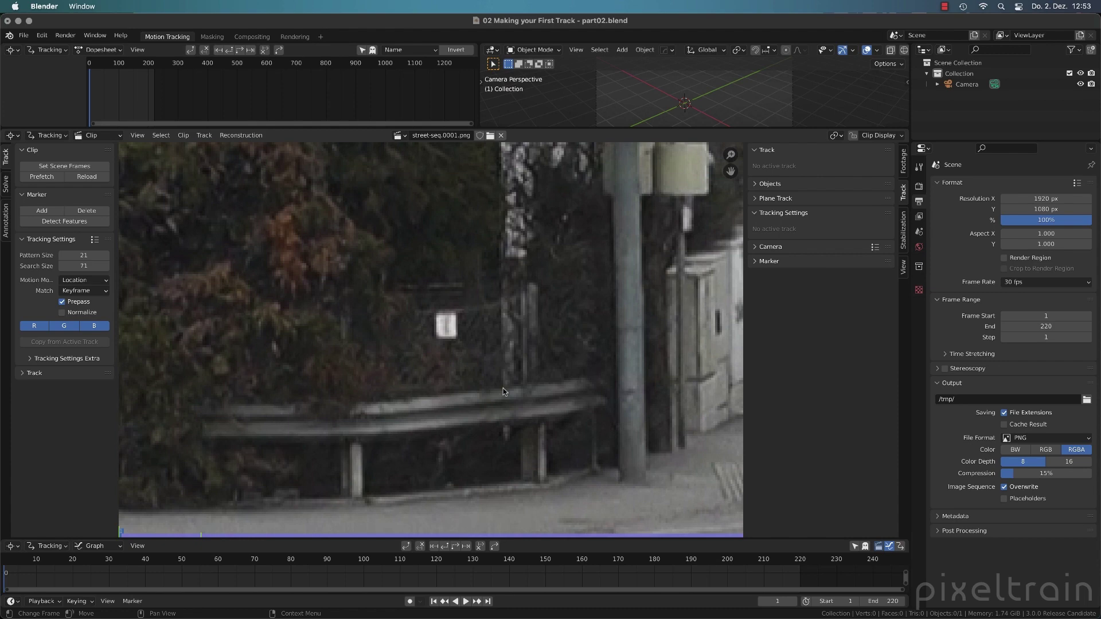
pyautogui.keyDown('ctrl'); pyautogui.click(446, 329); pyautogui.keyUp('ctrl')
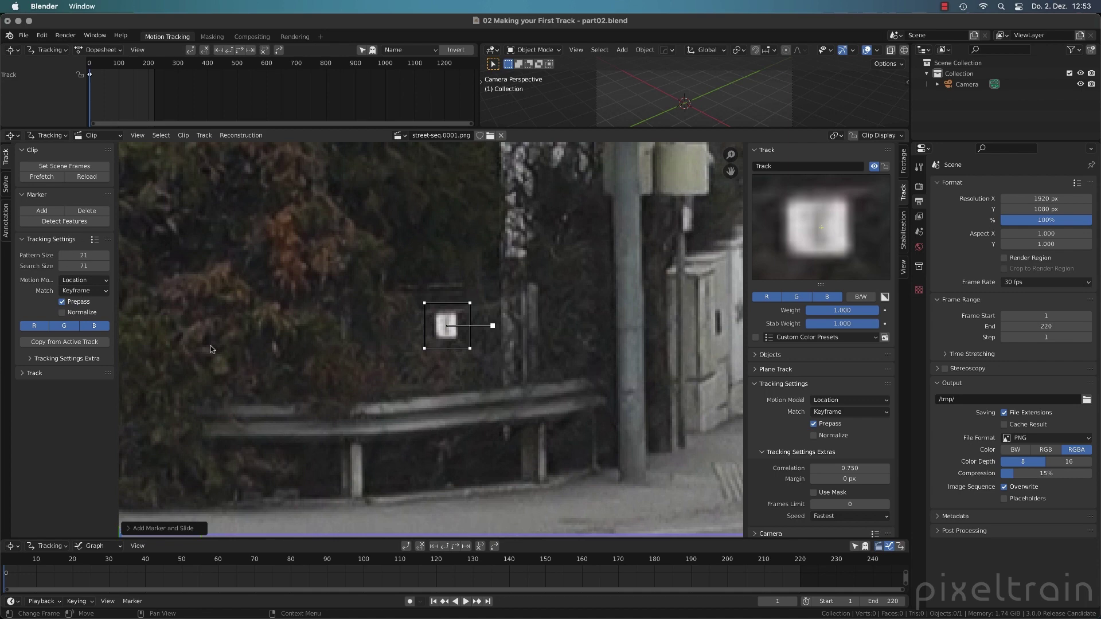
pyautogui.press('x')
pyautogui.click(495, 348)
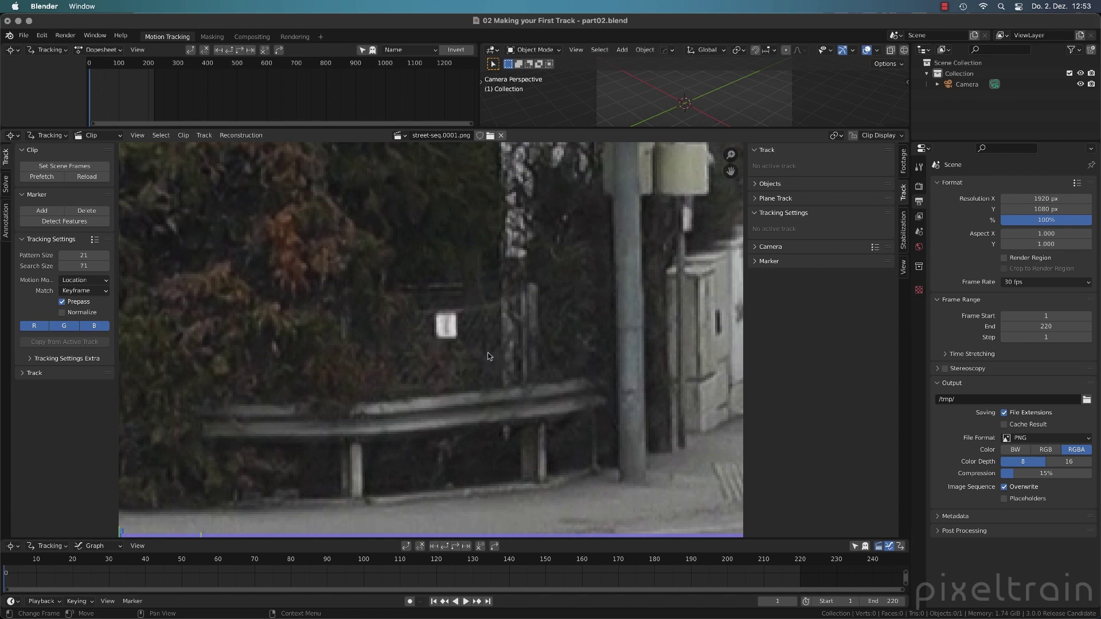
# Add a tracking marker on the small white sign above the guardrail and slide it onto the sign's center
pyautogui.keyDown('ctrl'); pyautogui.click(448, 329); pyautogui.keyUp('ctrl')
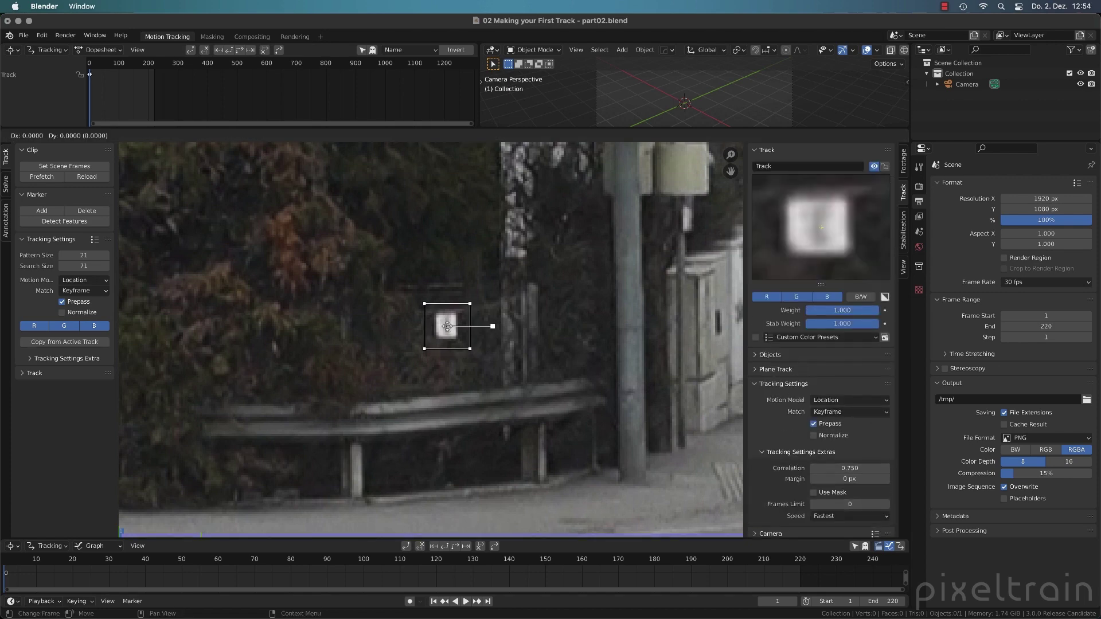
pyautogui.moveTo(447, 326)
pyautogui.mouseDown()
pyautogui.moveTo(504, 308)
pyautogui.moveTo(484, 342)
pyautogui.moveTo(349, 352)
pyautogui.moveTo(441, 339)
pyautogui.moveTo(447, 327)
pyautogui.mouseUp()
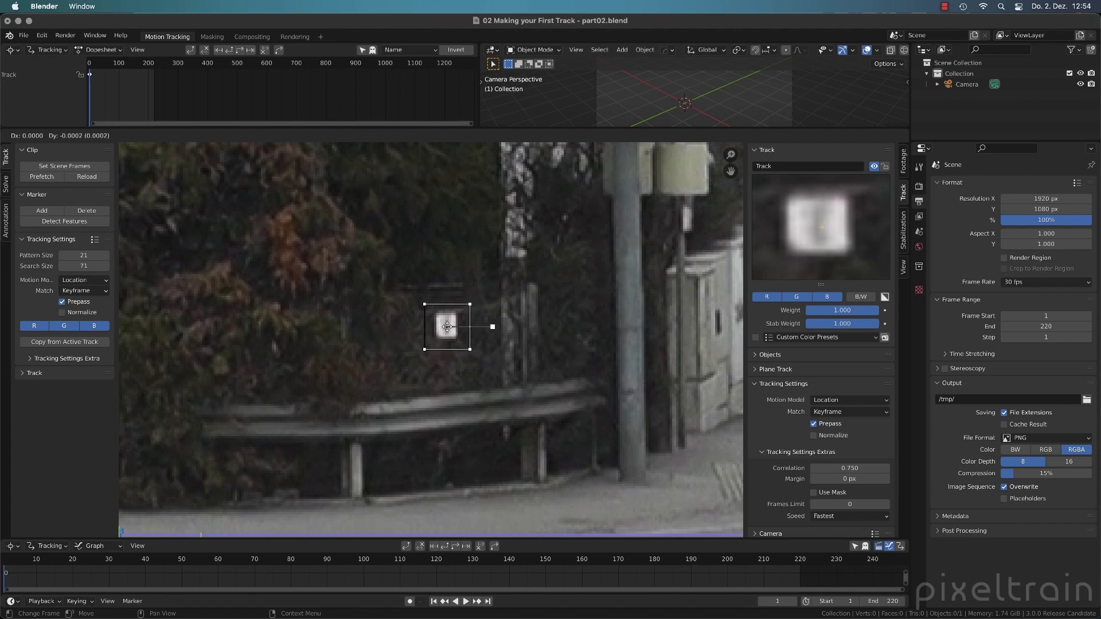
pyautogui.moveTo(447, 326)
pyautogui.mouseDown()
pyautogui.moveTo(472, 313)
pyautogui.moveTo(437, 322)
pyautogui.moveTo(453, 325)
pyautogui.moveTo(406, 320)
pyautogui.moveTo(428, 343)
pyautogui.moveTo(479, 322)
pyautogui.moveTo(428, 330)
pyautogui.mouseUp()
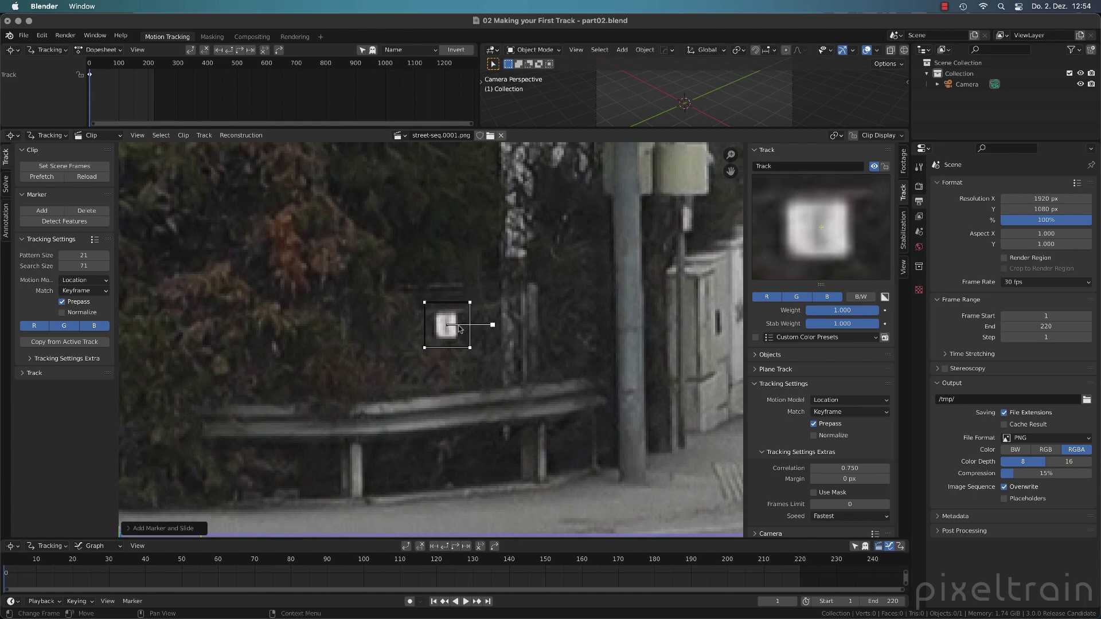
# Add a second tracking marker on the ambulance's windshield pillar above the side mirror and scale it down to about 0.7 times its size
pyautogui.moveTo(620, 312); pyautogui.dragTo(335, 328, button='middle')
pyautogui.moveTo(668, 391); pyautogui.dragTo(487, 338, button='middle')
pyautogui.scroll(1, 485, 311)
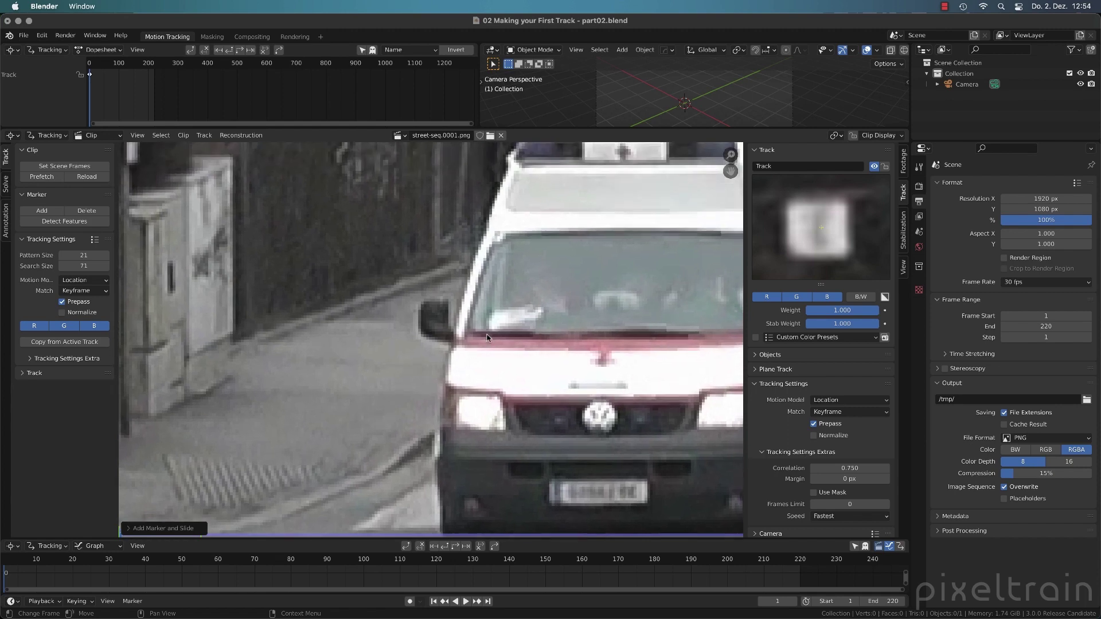
pyautogui.keyDown('ctrl'); pyautogui.click(473, 278); pyautogui.keyUp('ctrl')
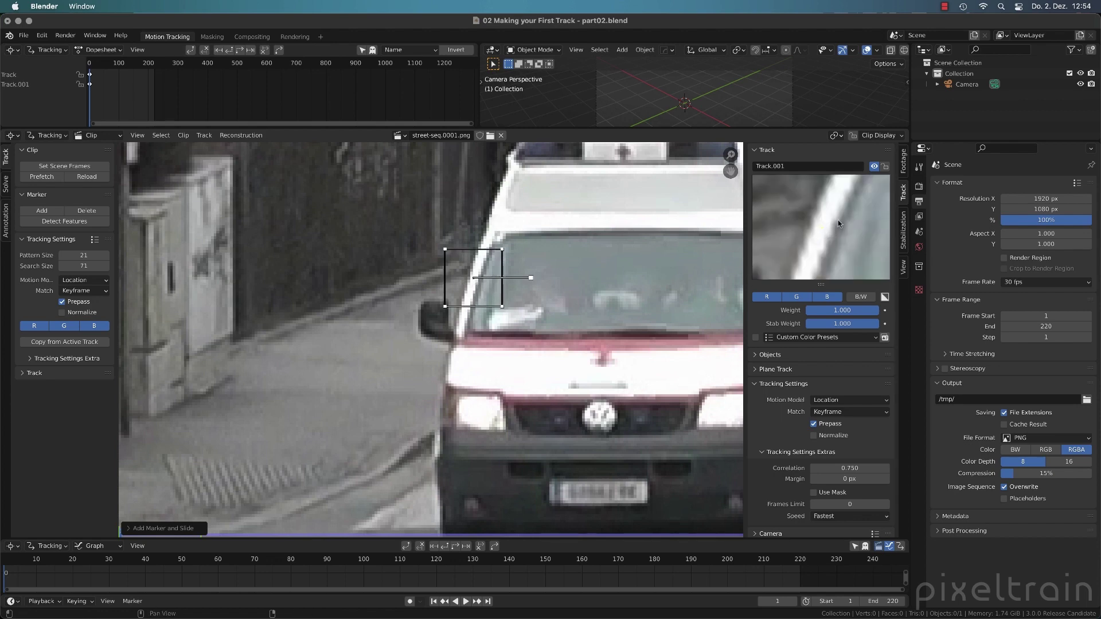
pyautogui.press('s')
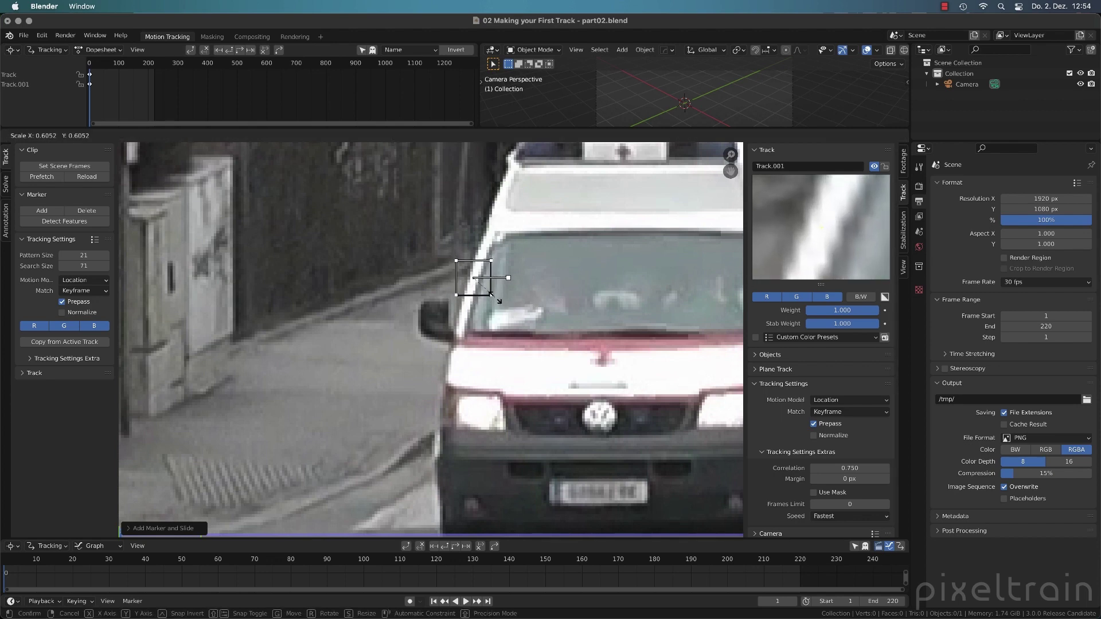
pyautogui.click(499, 300)
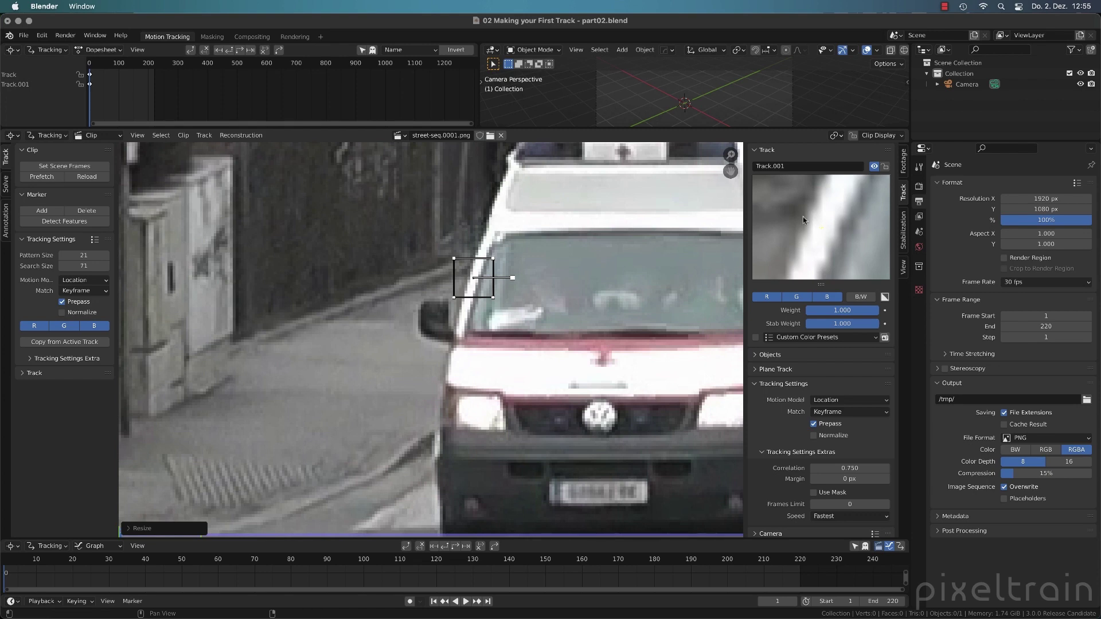
# Compare the sign and ambulance tracks in the track preview by making each one active in turn
pyautogui.scroll(-3, 503, 277)
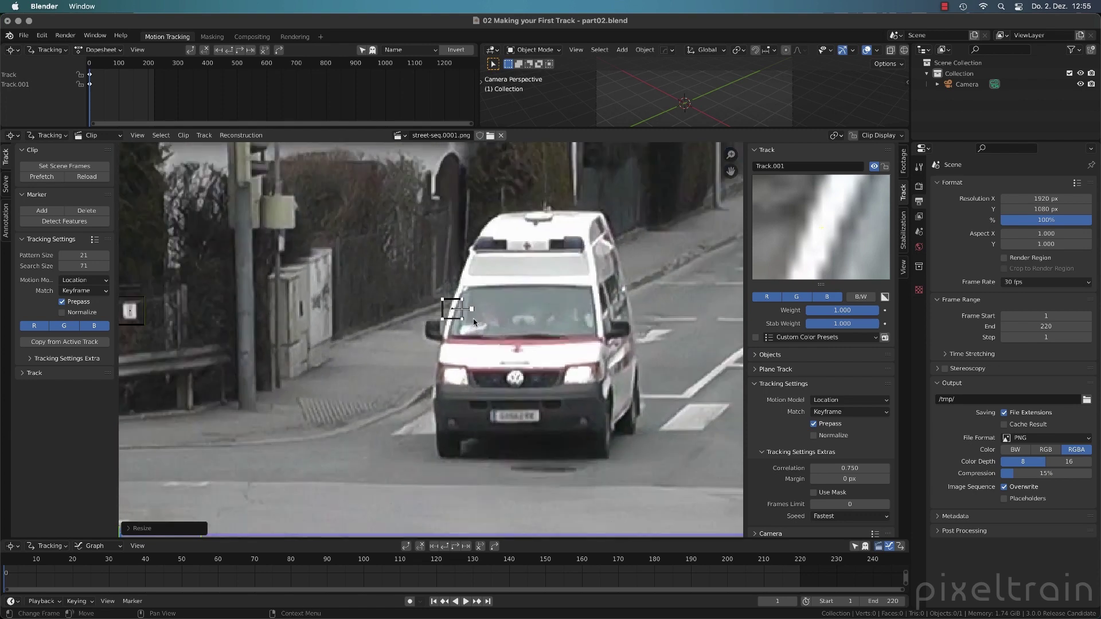
pyautogui.moveTo(176, 310)
pyautogui.mouseDown(button='middle')
pyautogui.moveTo(309, 305)
pyautogui.moveTo(279, 293)
pyautogui.mouseUp(button='middle')
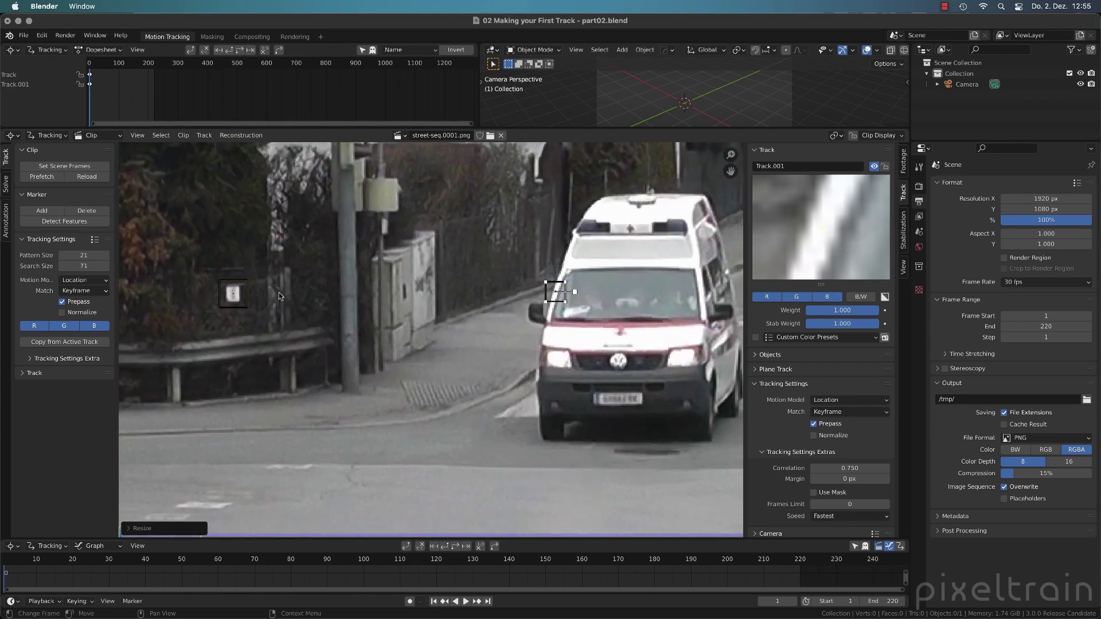
pyautogui.click(247, 310)
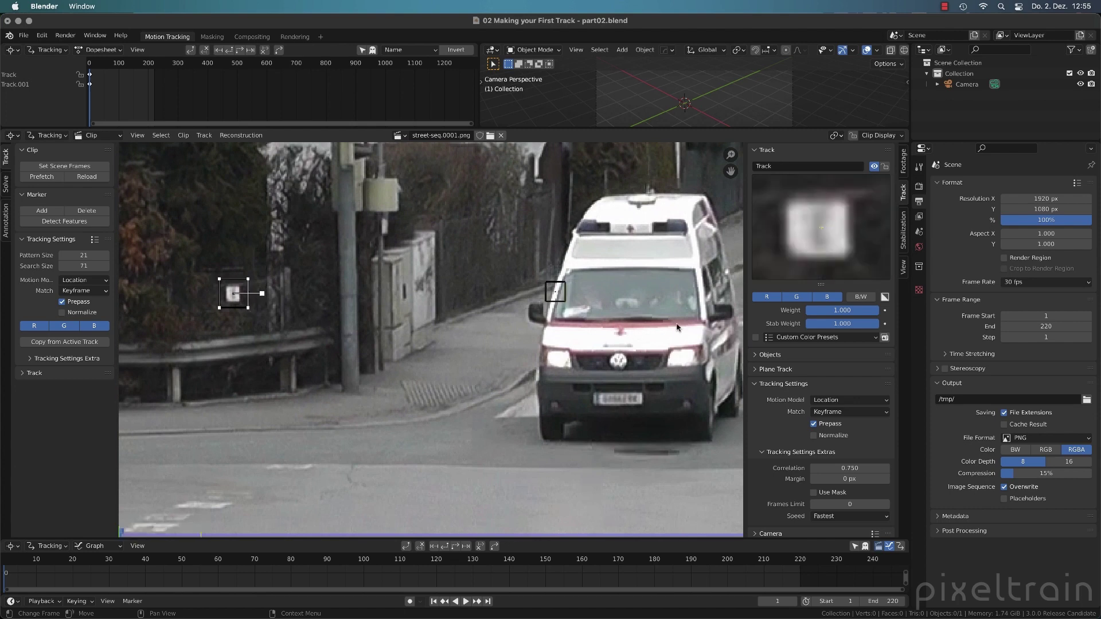
pyautogui.click(562, 301)
pyautogui.click(243, 307)
pyautogui.click(562, 302)
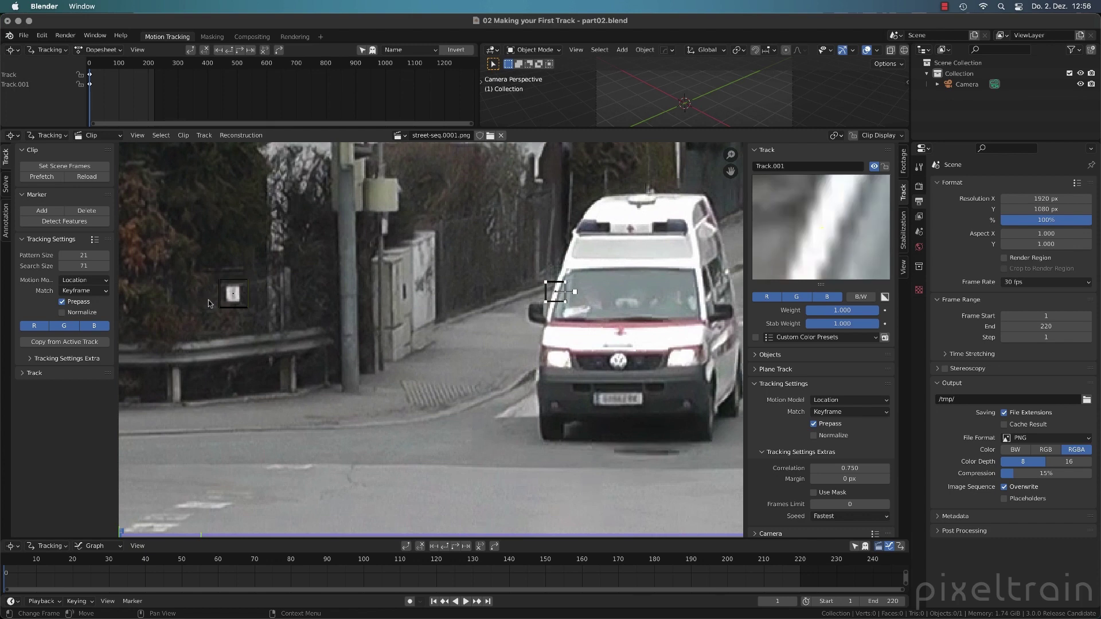
# Select the white sign's track, recenter its pattern in the track preview and scale the marker up to about 1.1 times its size
pyautogui.click(232, 306)
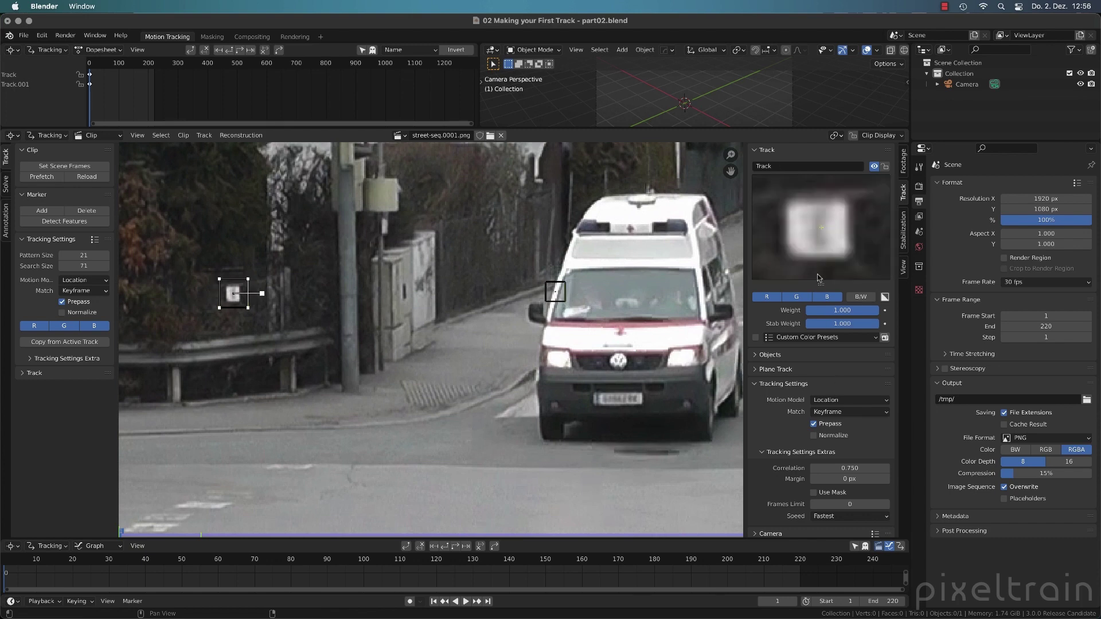
pyautogui.moveTo(821, 230); pyautogui.dragTo(824, 237)
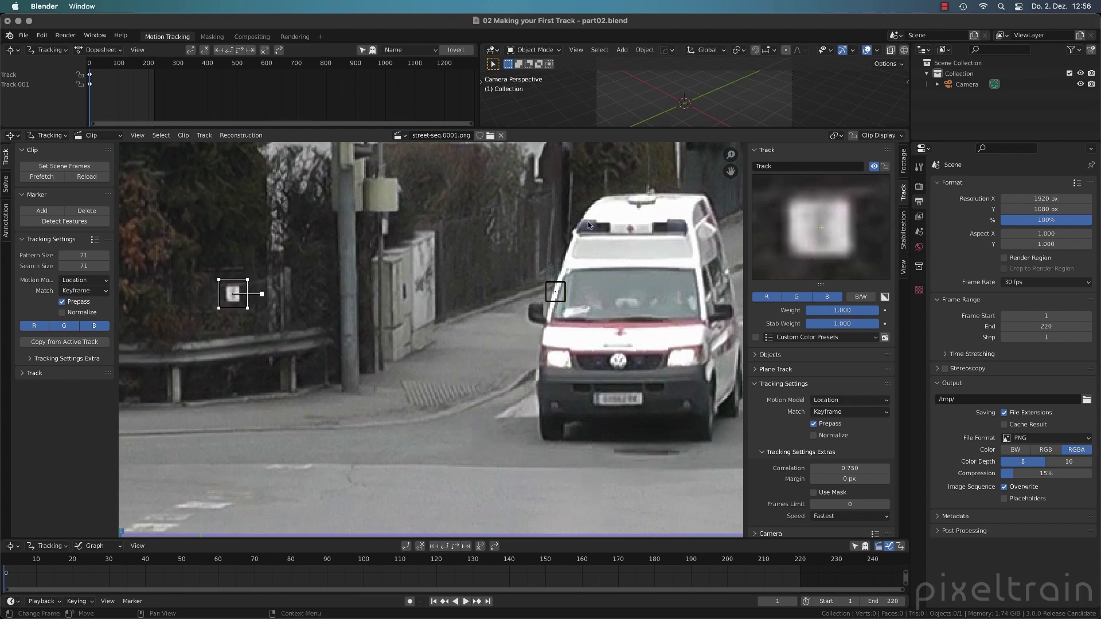
pyautogui.scroll(3, 215, 302)
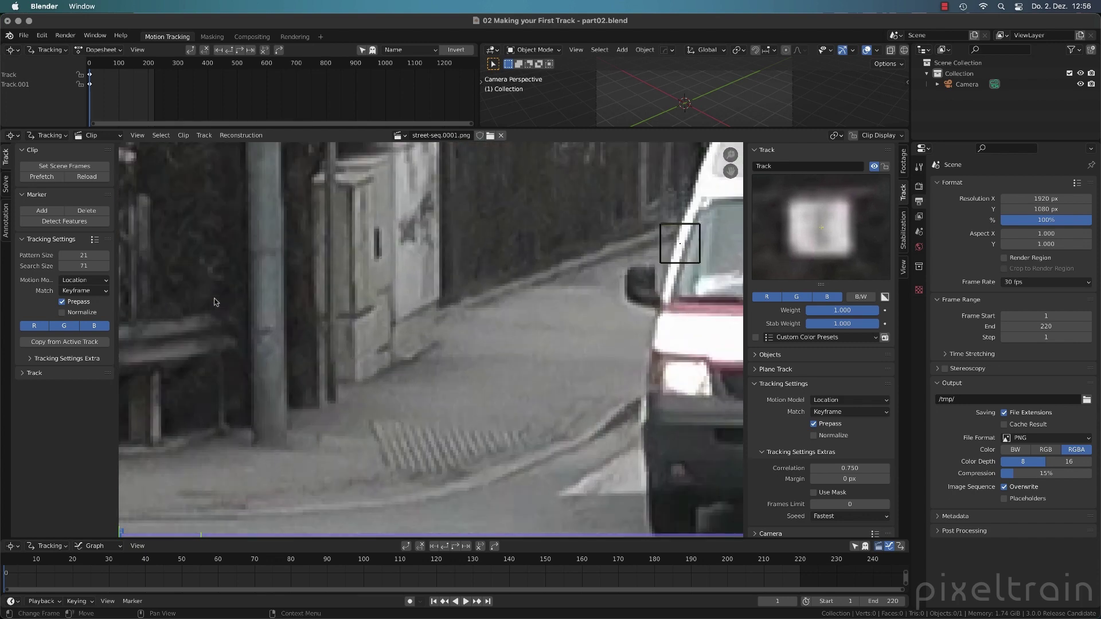
pyautogui.moveTo(242, 306)
pyautogui.mouseDown(button='middle')
pyautogui.moveTo(442, 334)
pyautogui.moveTo(587, 328)
pyautogui.mouseUp(button='middle')
pyautogui.moveTo(836, 250); pyautogui.dragTo(832, 253)
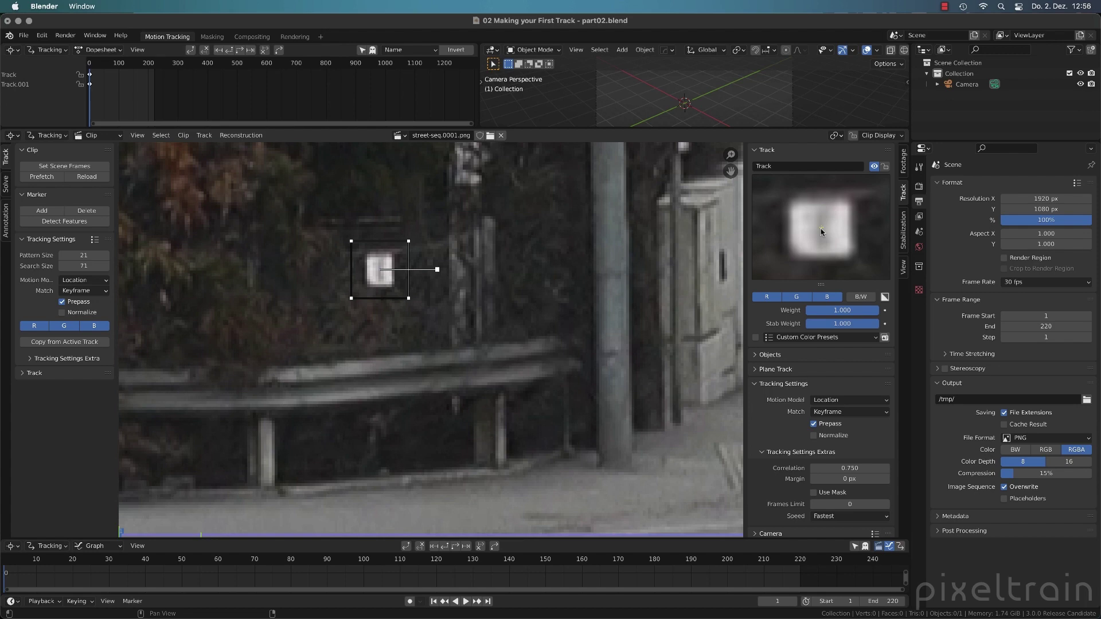
pyautogui.press('s')
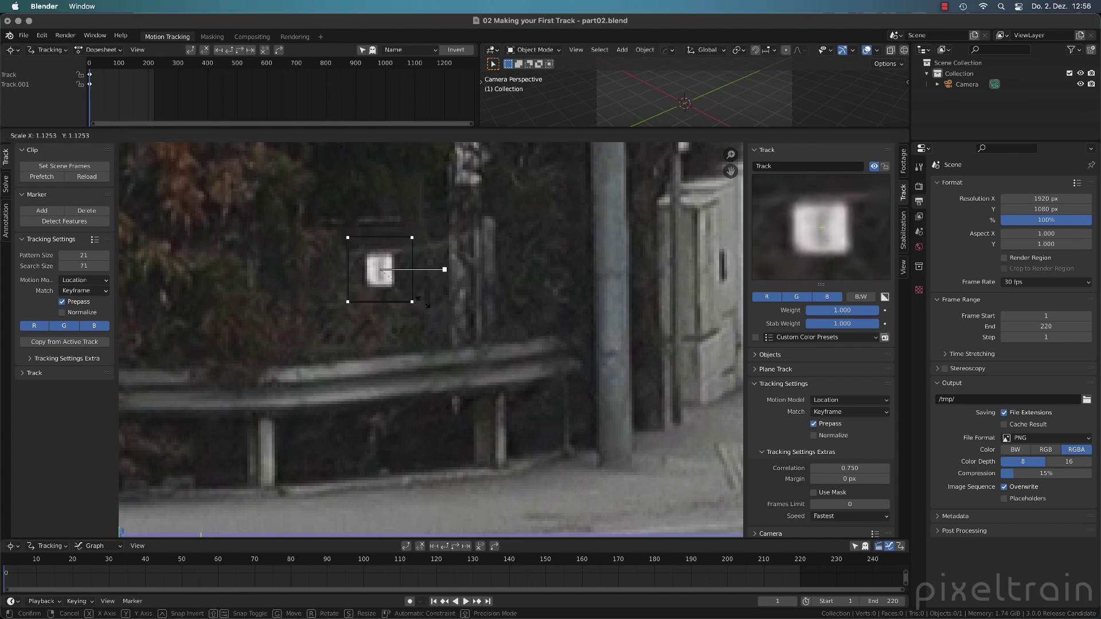
pyautogui.click(424, 303)
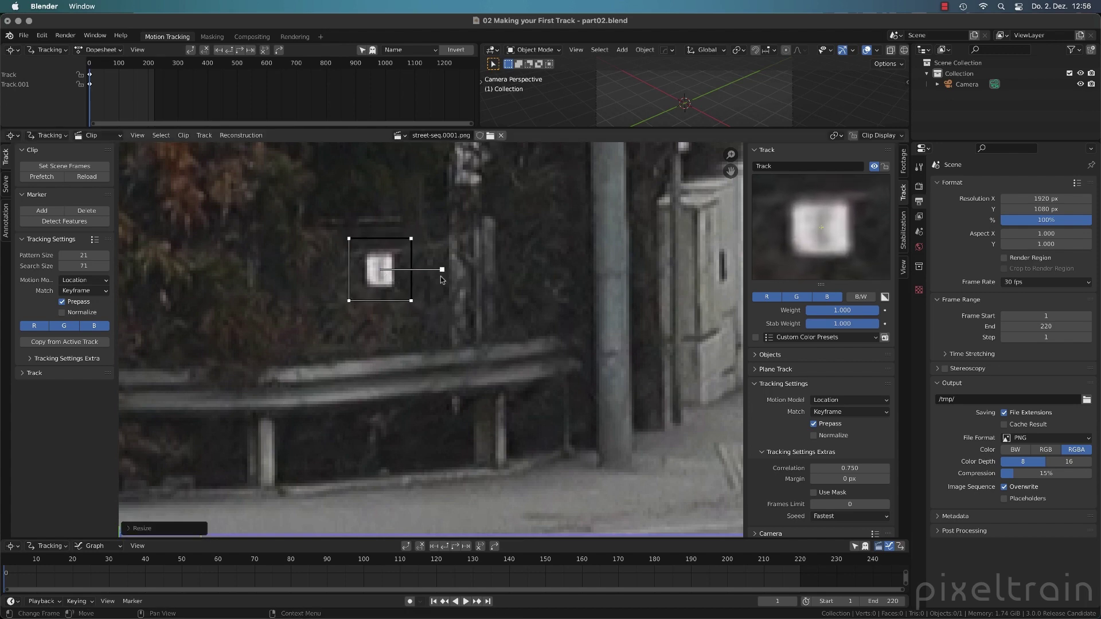
# Distort the sign marker's pattern area into a slanted quadrilateral by shifting its corners, and rescale the distorted shape
pyautogui.moveTo(442, 269)
pyautogui.mouseDown()
pyautogui.moveTo(439, 289)
pyautogui.moveTo(396, 307)
pyautogui.moveTo(430, 273)
pyautogui.moveTo(423, 266)
pyautogui.moveTo(432, 301)
pyautogui.moveTo(407, 317)
pyautogui.moveTo(433, 270)
pyautogui.moveTo(404, 243)
pyautogui.moveTo(424, 245)
pyautogui.moveTo(402, 242)
pyautogui.moveTo(423, 244)
pyautogui.moveTo(353, 242)
pyautogui.mouseUp()
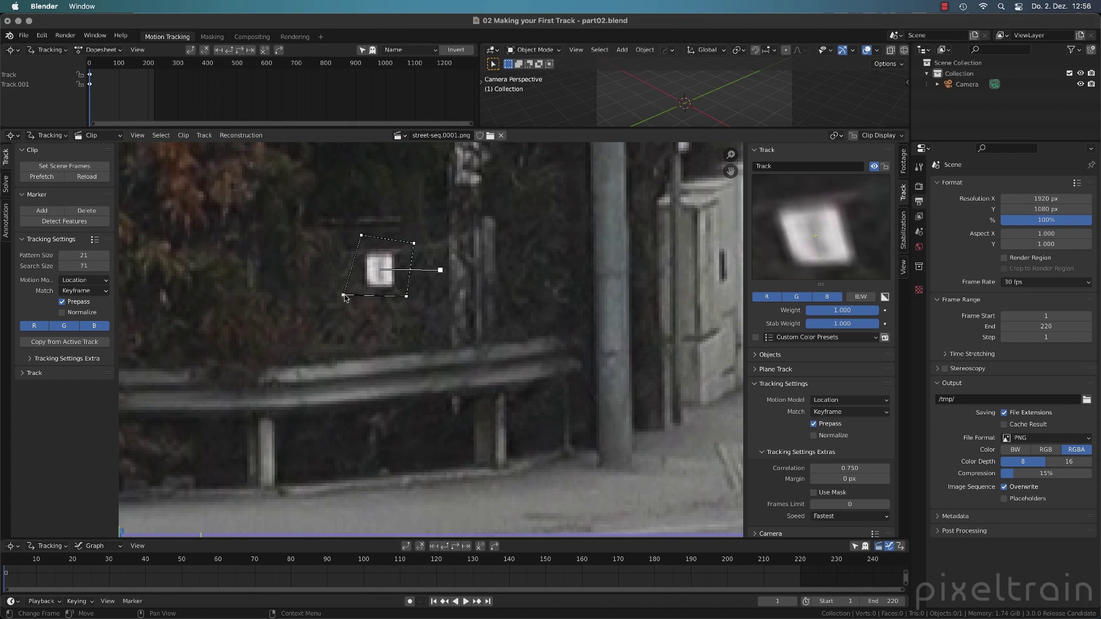
pyautogui.moveTo(407, 297); pyautogui.dragTo(397, 305)
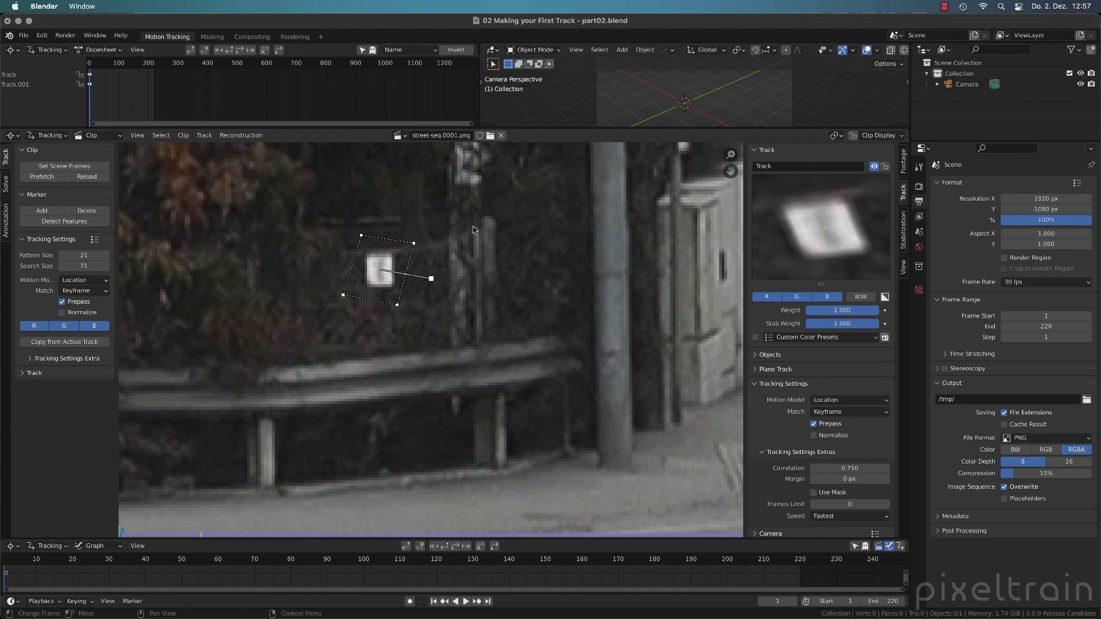
pyautogui.moveTo(414, 243)
pyautogui.mouseDown()
pyautogui.moveTo(391, 249)
pyautogui.moveTo(435, 227)
pyautogui.moveTo(411, 233)
pyautogui.moveTo(448, 235)
pyautogui.moveTo(397, 238)
pyautogui.moveTo(428, 228)
pyautogui.moveTo(412, 238)
pyautogui.mouseUp()
pyautogui.press('s')
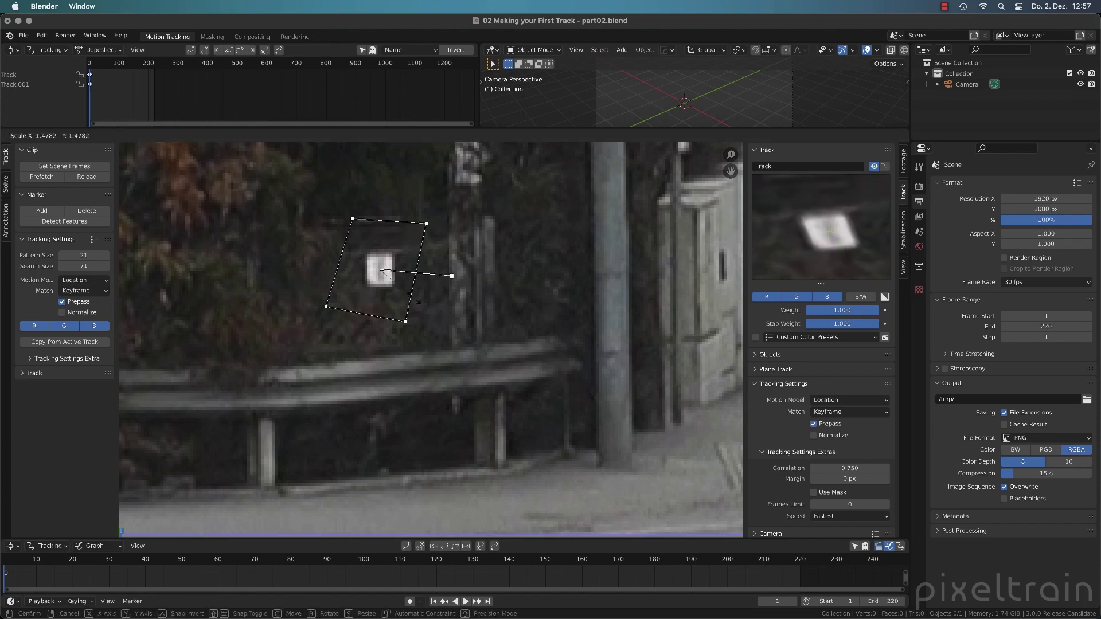
pyautogui.click(408, 292)
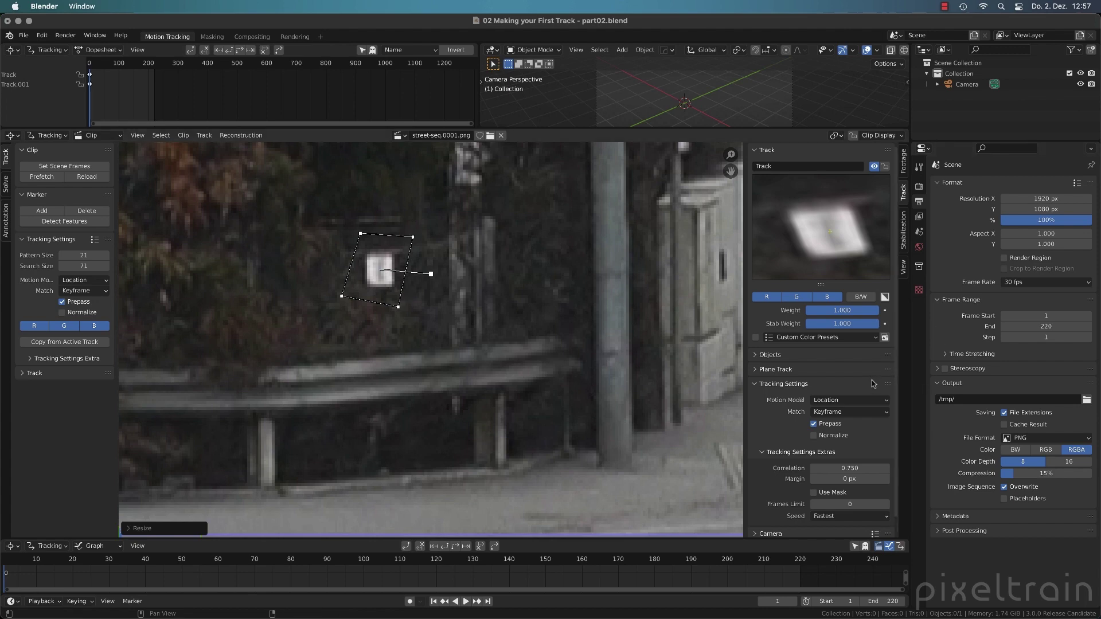
# Show the full Marker settings and reshape the sign marker's pattern area into an upright rectangle about 20 px wide and 25 px high
pyautogui.click(797, 384)
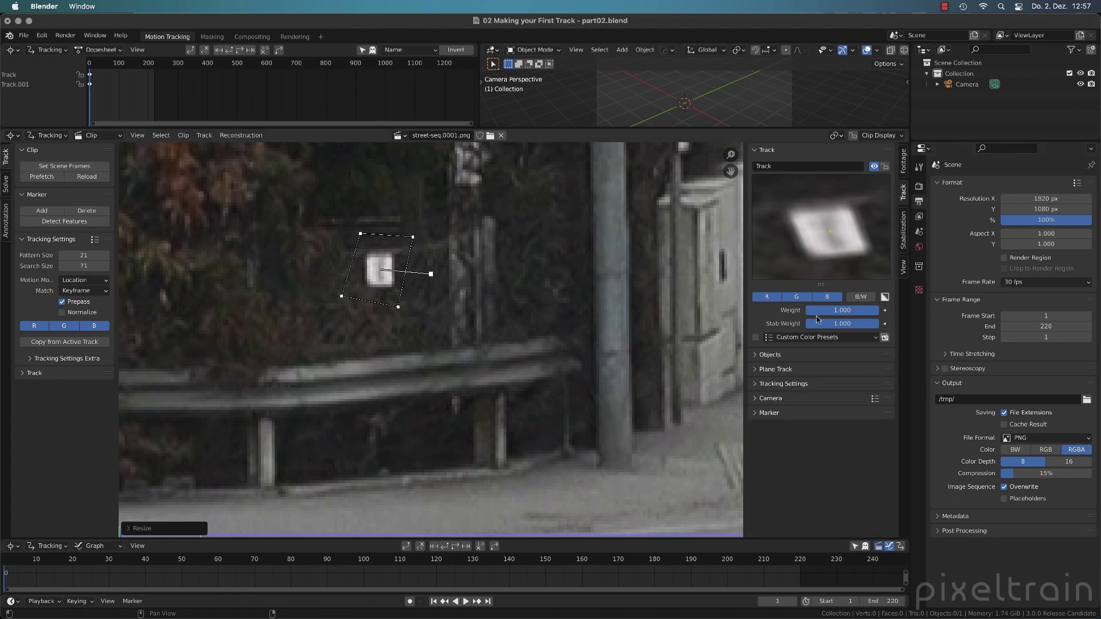
pyautogui.click(783, 414)
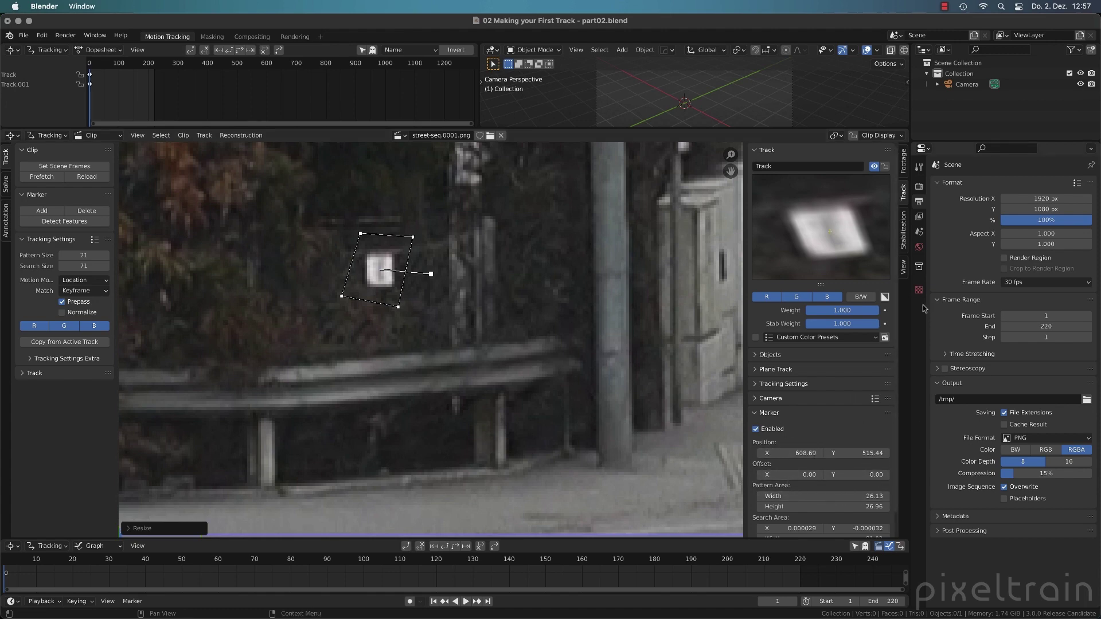
pyautogui.scroll(-2, 898, 329)
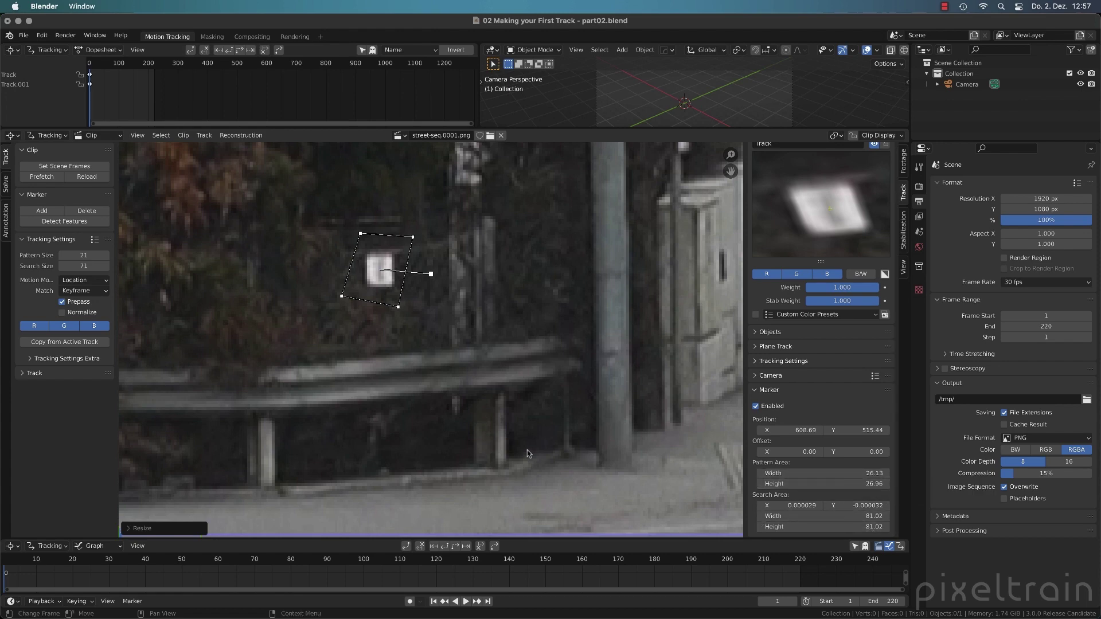
pyautogui.moveTo(399, 307); pyautogui.dragTo(351, 305)
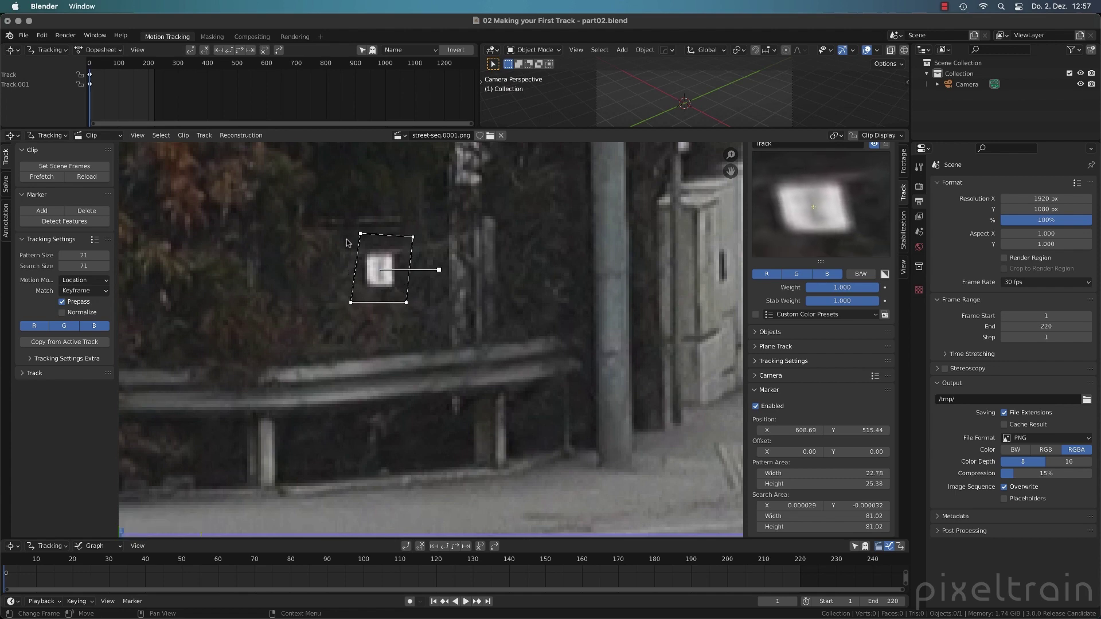
pyautogui.moveTo(363, 234)
pyautogui.mouseDown()
pyautogui.moveTo(351, 236)
pyautogui.moveTo(406, 236)
pyautogui.mouseUp()
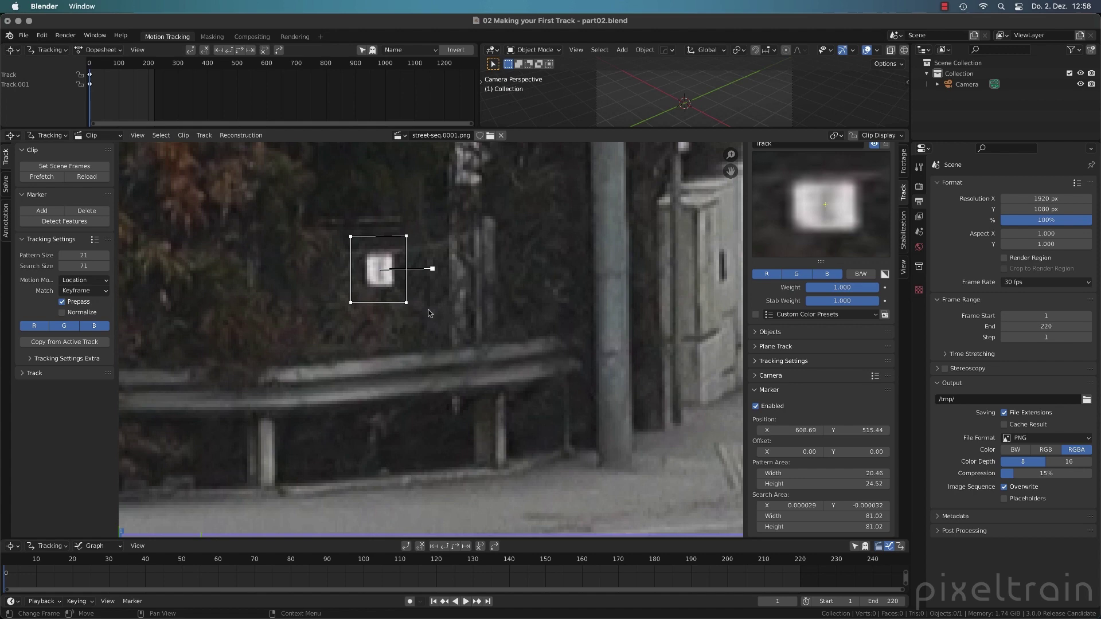
# Examine the placement of both markers in the full street frame and closer around the sign and the ambulance
pyautogui.scroll(-4, 537, 314)
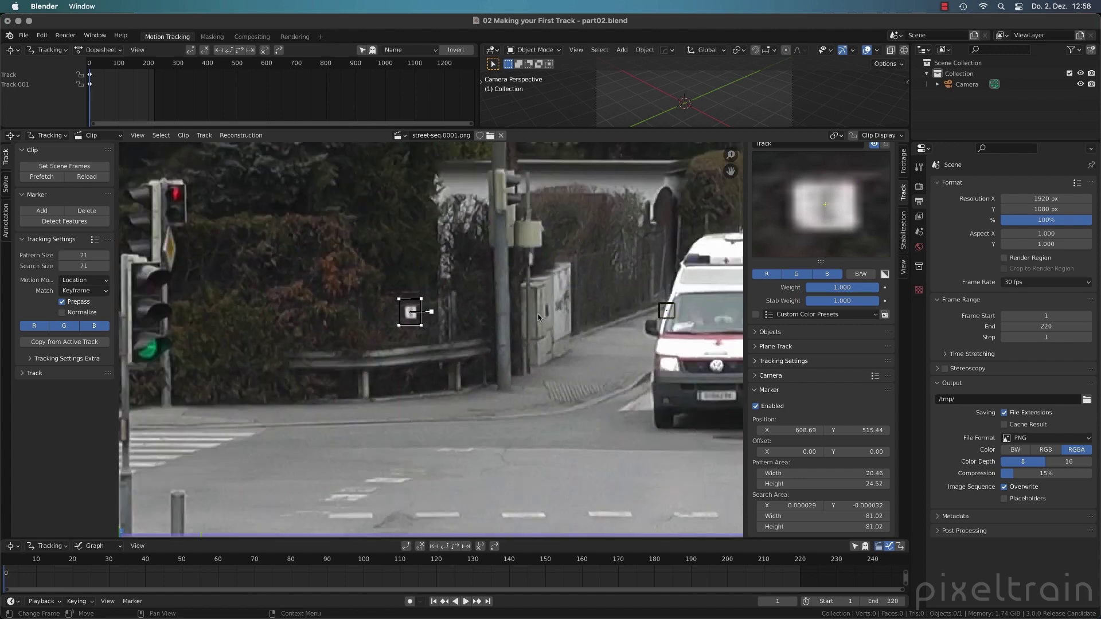
pyautogui.scroll(-2, 541, 315)
pyautogui.moveTo(544, 314); pyautogui.dragTo(460, 278, button='middle')
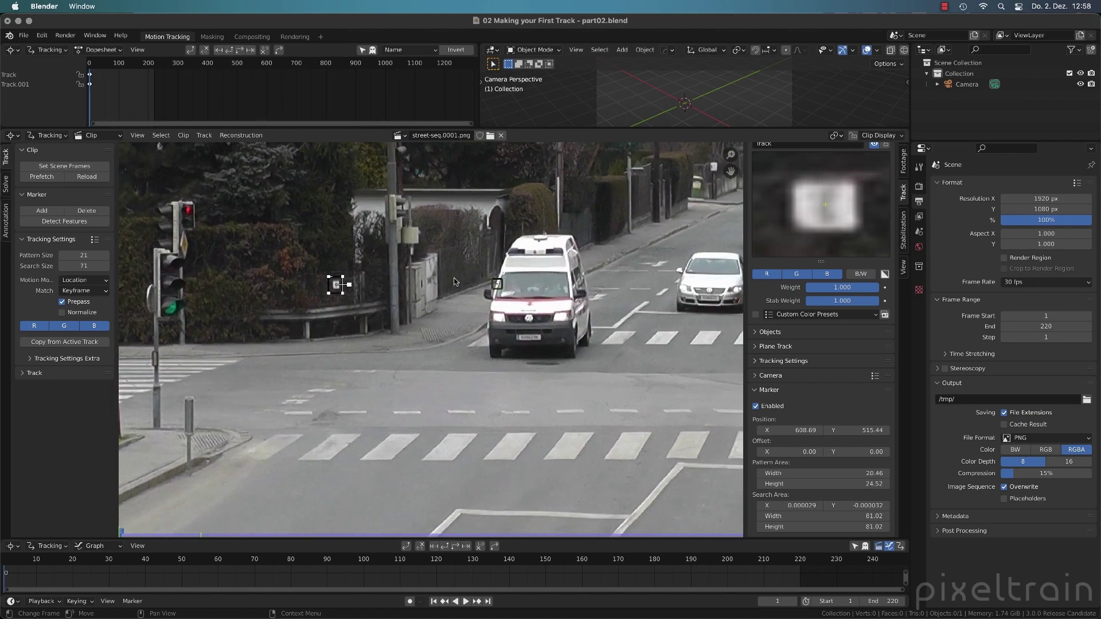
pyautogui.scroll(-1, 457, 280)
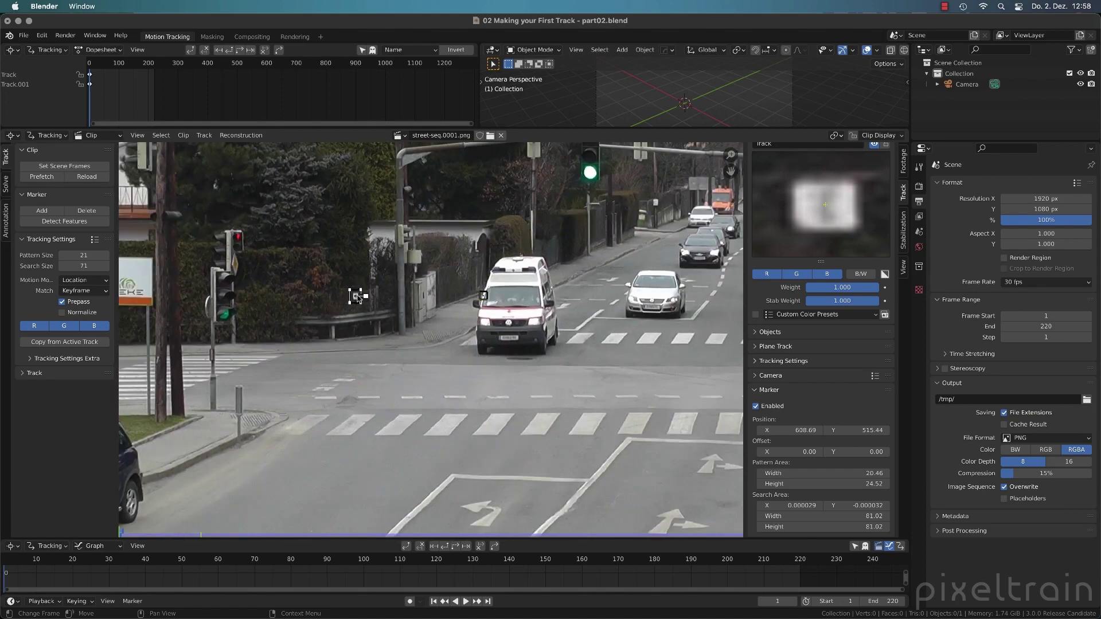
pyautogui.scroll(-2, 573, 457)
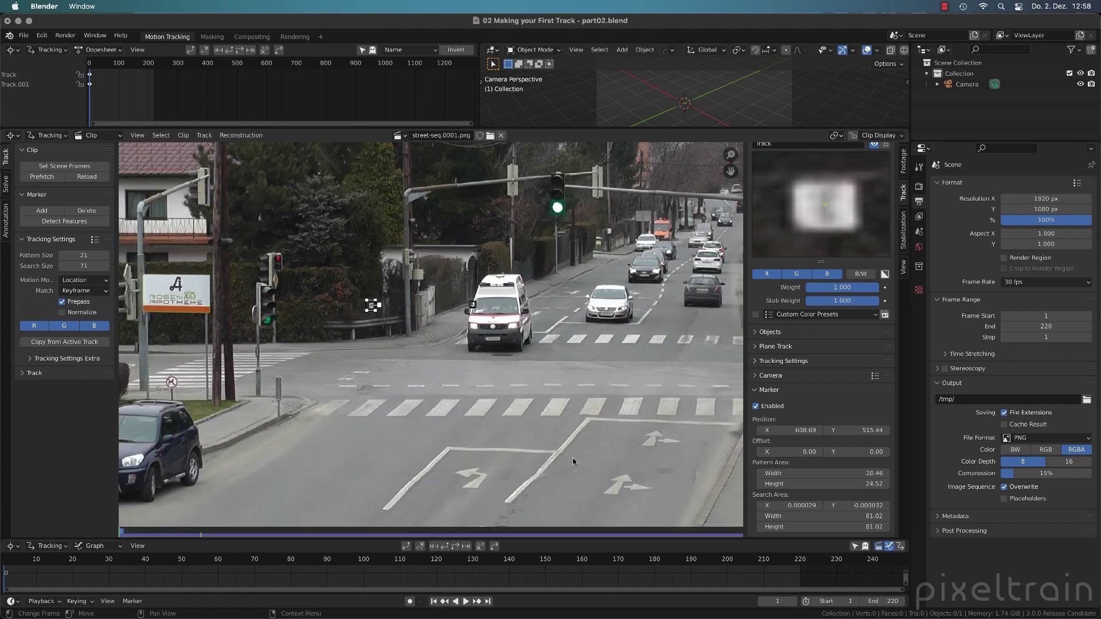
pyautogui.moveTo(591, 426); pyautogui.dragTo(536, 456, button='middle')
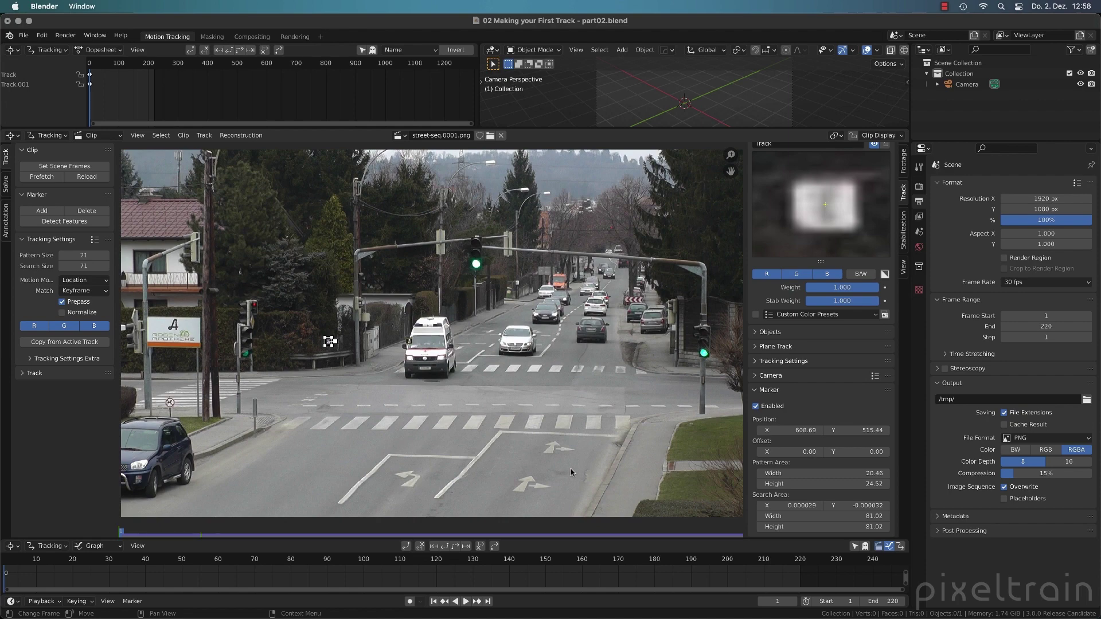
pyautogui.scroll(4, 310, 283)
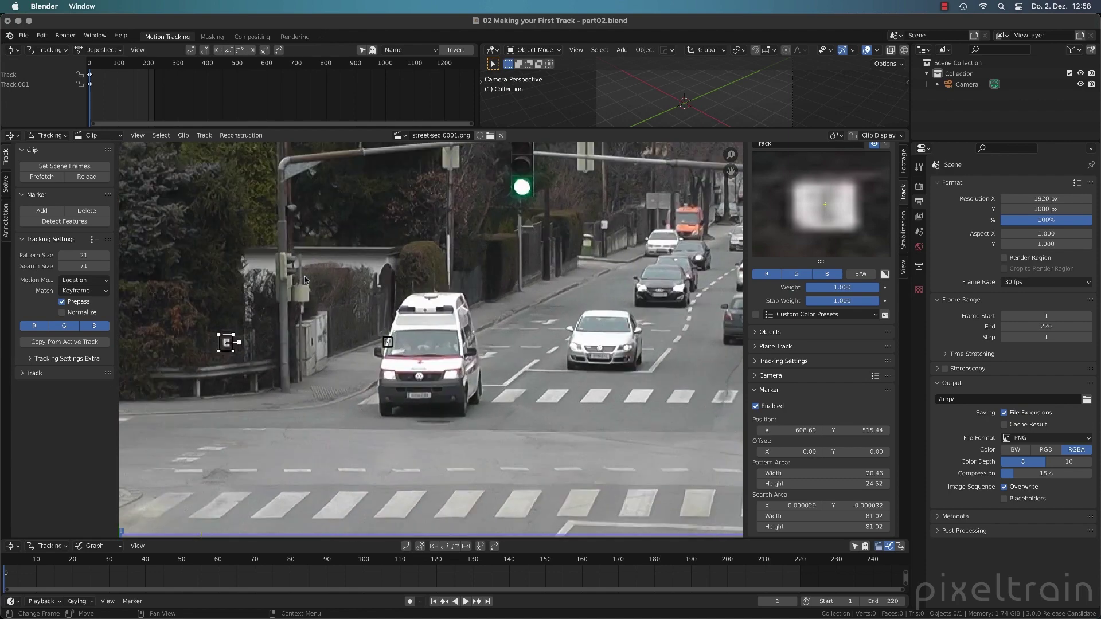
pyautogui.moveTo(307, 286); pyautogui.dragTo(439, 266, button='middle')
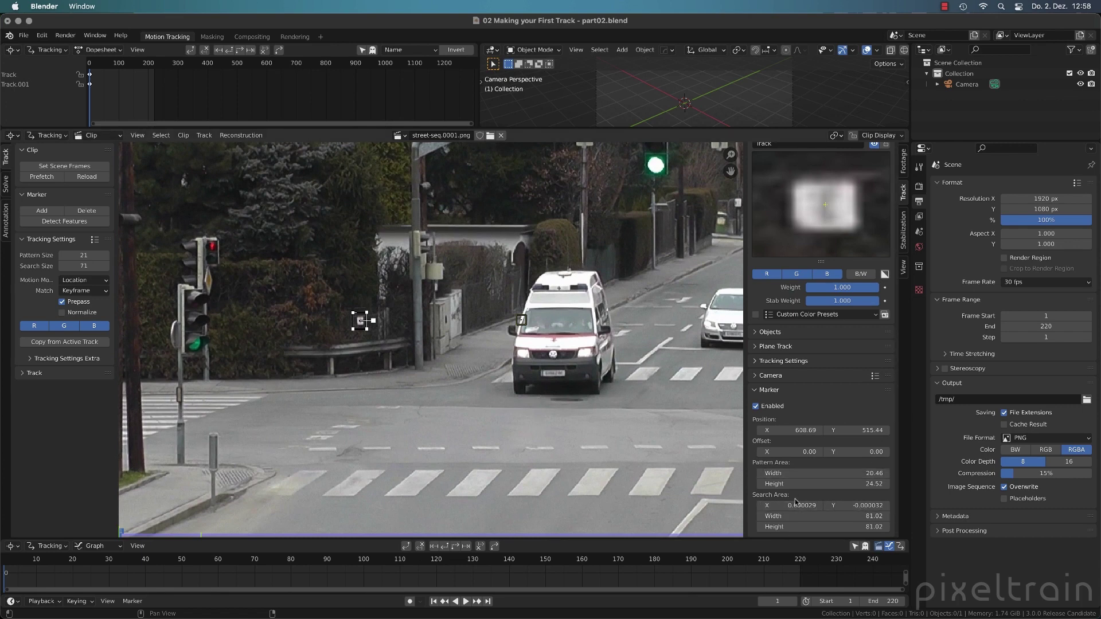
# Show the extra tracking settings and look over the available Track tools
pyautogui.click(52, 361)
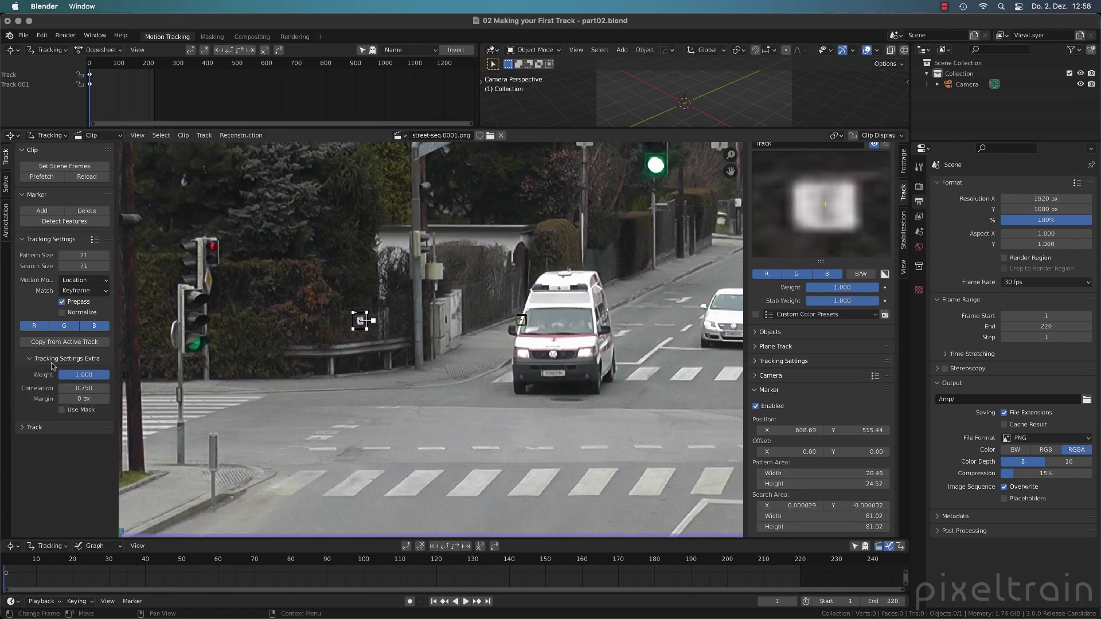
pyautogui.click(37, 428)
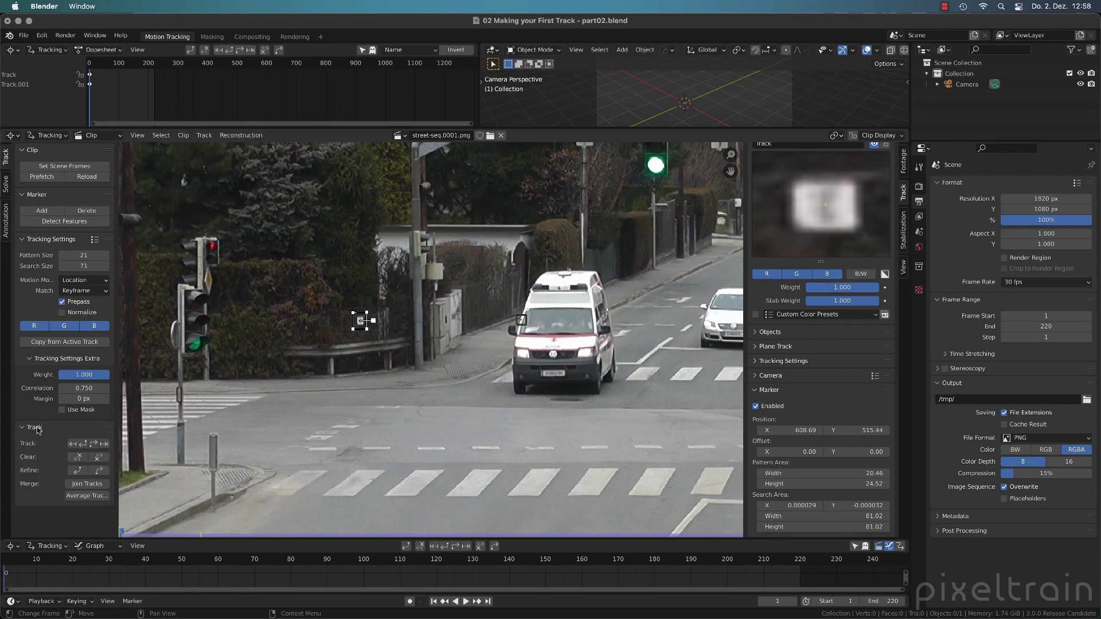
pyautogui.click(36, 428)
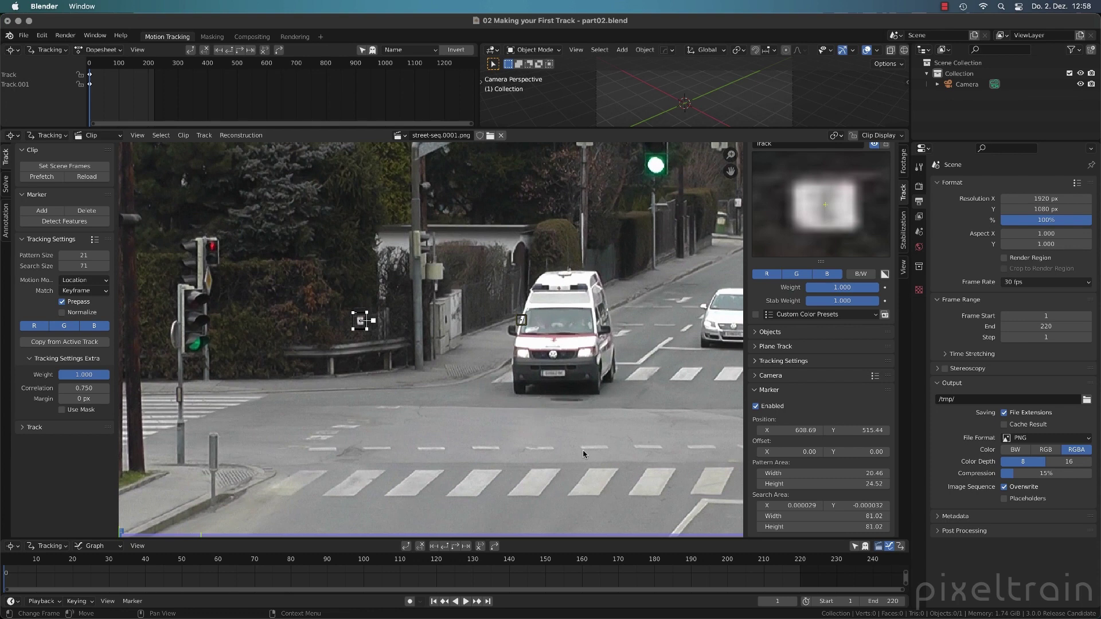
# Toggle the marker search area display and leave the search area visible around the white sign's marker
pyautogui.hotkey('alt', 's')
pyautogui.hotkey('alt', 's')
pyautogui.hotkey('alt', 's')
pyautogui.hotkey('alt', 's')
pyautogui.click(899, 138)
pyautogui.hotkey('alt', 's')
pyautogui.scroll(2, 399, 301)
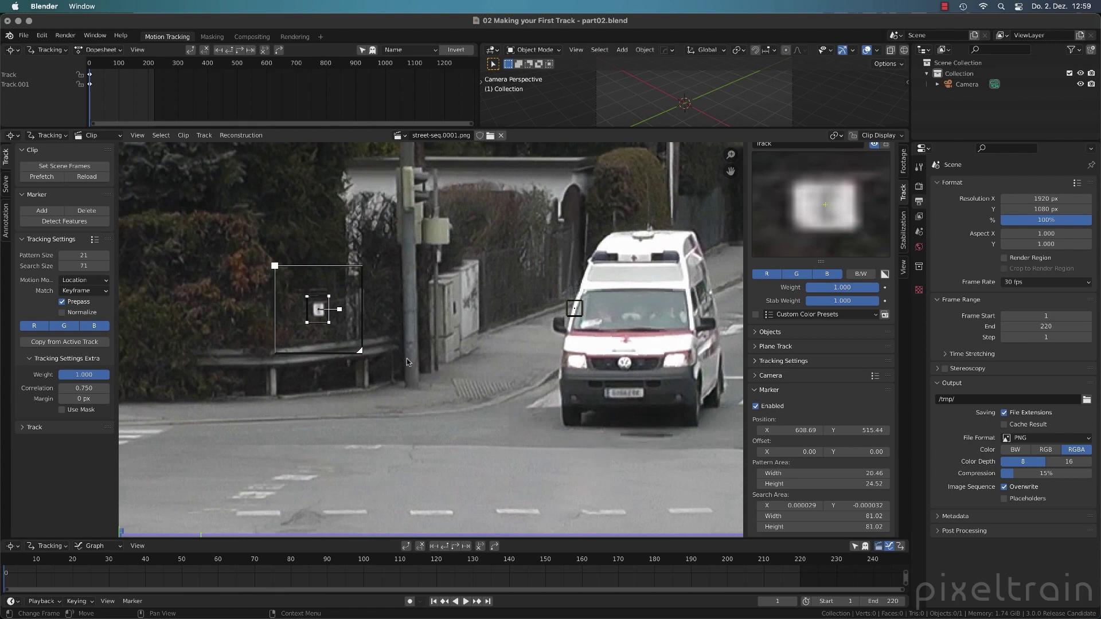
# Resize the sign marker's search area to about 103 px wide and 85 px high, keeping it roughly centered on the pattern
pyautogui.moveTo(360, 351)
pyautogui.mouseDown()
pyautogui.moveTo(377, 370)
pyautogui.moveTo(351, 342)
pyautogui.moveTo(392, 384)
pyautogui.moveTo(385, 376)
pyautogui.mouseUp()
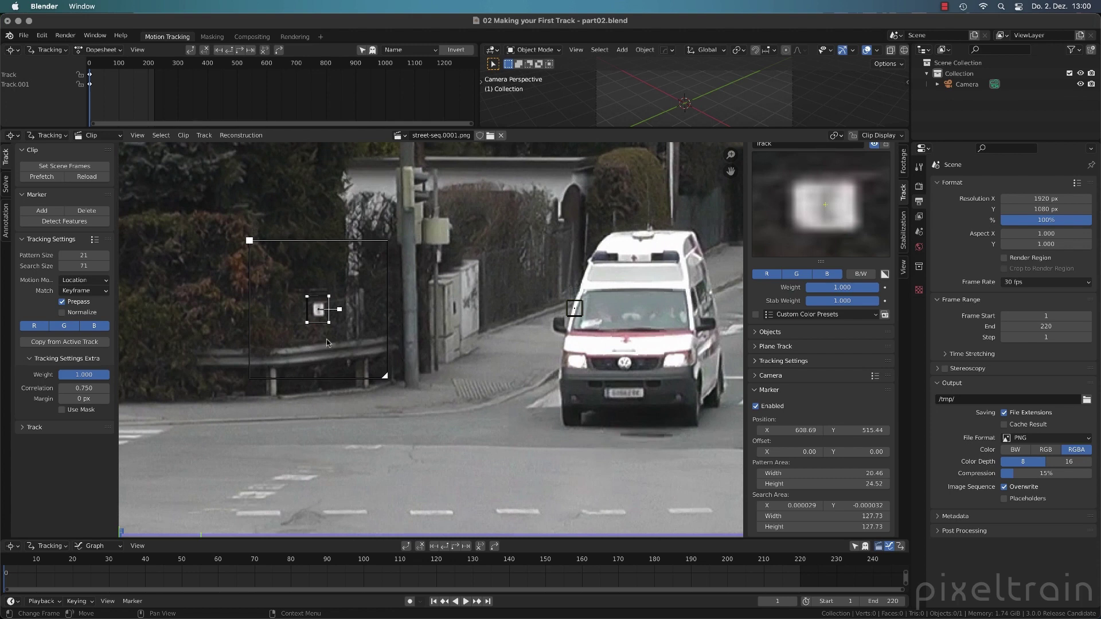
pyautogui.moveTo(387, 377)
pyautogui.mouseDown()
pyautogui.moveTo(394, 383)
pyautogui.moveTo(363, 356)
pyautogui.moveTo(384, 376)
pyautogui.moveTo(365, 356)
pyautogui.moveTo(391, 352)
pyautogui.moveTo(376, 332)
pyautogui.moveTo(368, 358)
pyautogui.moveTo(398, 342)
pyautogui.moveTo(378, 338)
pyautogui.moveTo(401, 344)
pyautogui.moveTo(388, 328)
pyautogui.moveTo(405, 344)
pyautogui.moveTo(379, 344)
pyautogui.moveTo(396, 355)
pyautogui.moveTo(400, 342)
pyautogui.moveTo(431, 346)
pyautogui.mouseUp()
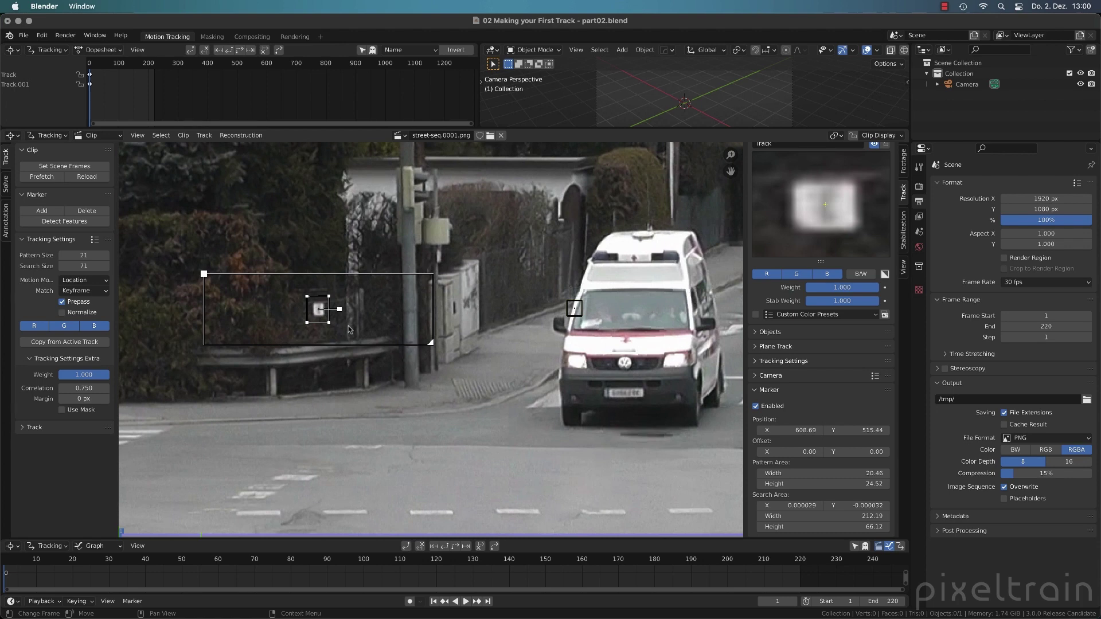
pyautogui.moveTo(432, 344); pyautogui.dragTo(374, 356)
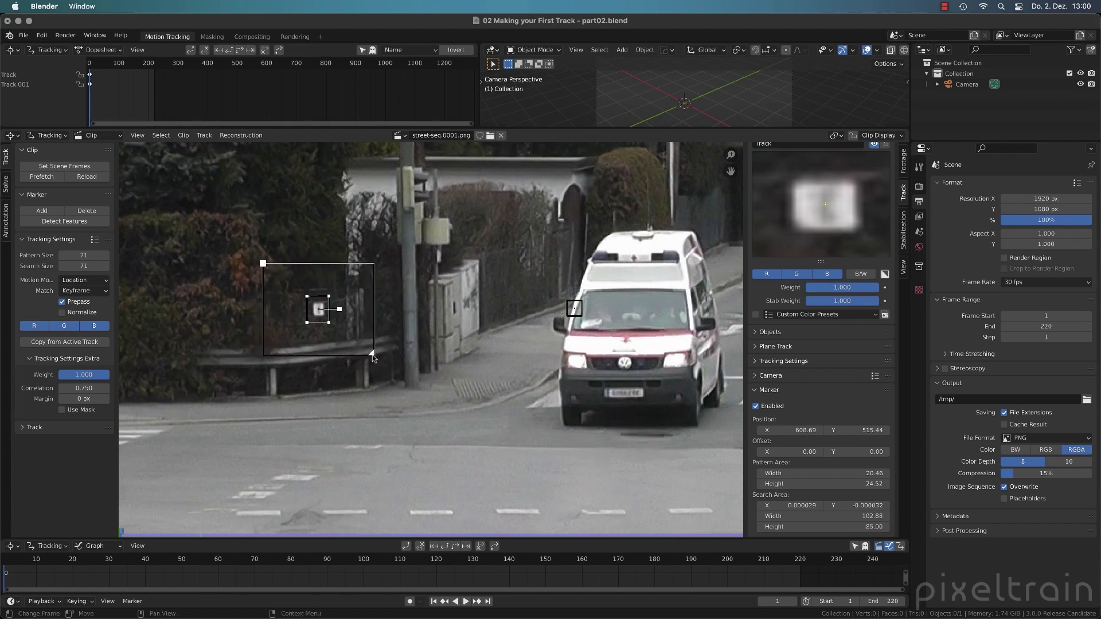
pyautogui.moveTo(263, 264); pyautogui.dragTo(288, 266)
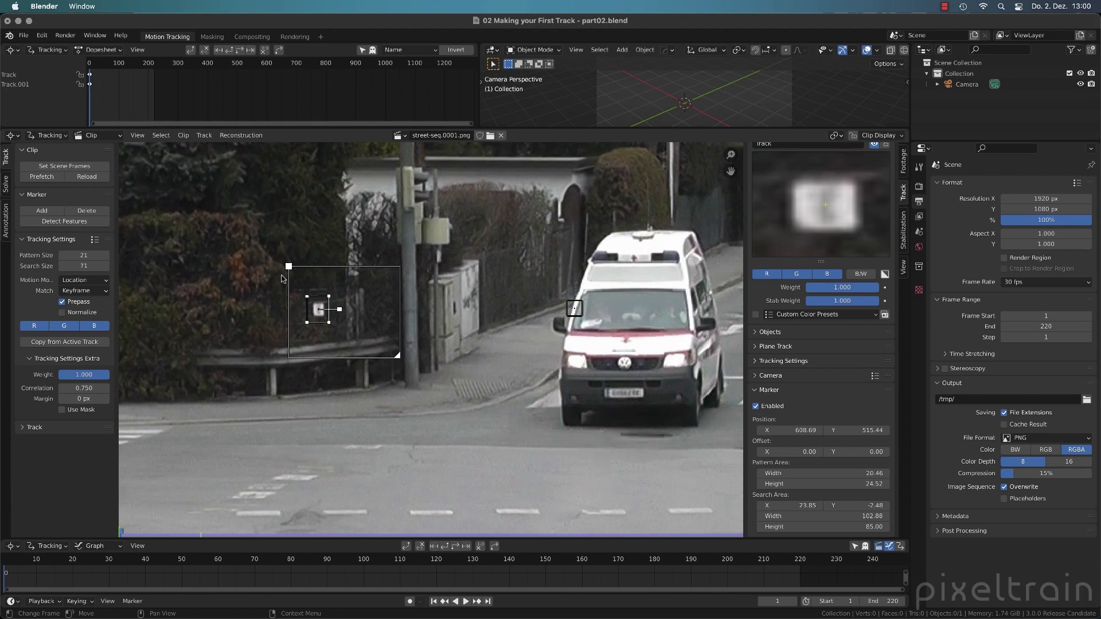
pyautogui.moveTo(289, 267); pyautogui.dragTo(262, 263)
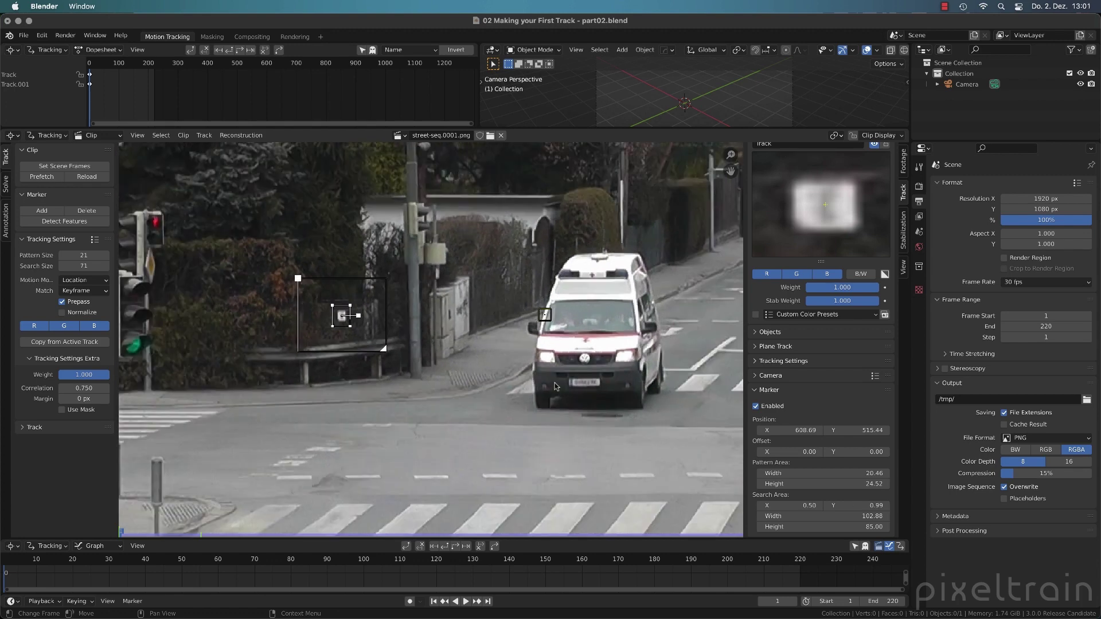
# Delete the tracking marker on the ambulance
pyautogui.click(550, 322)
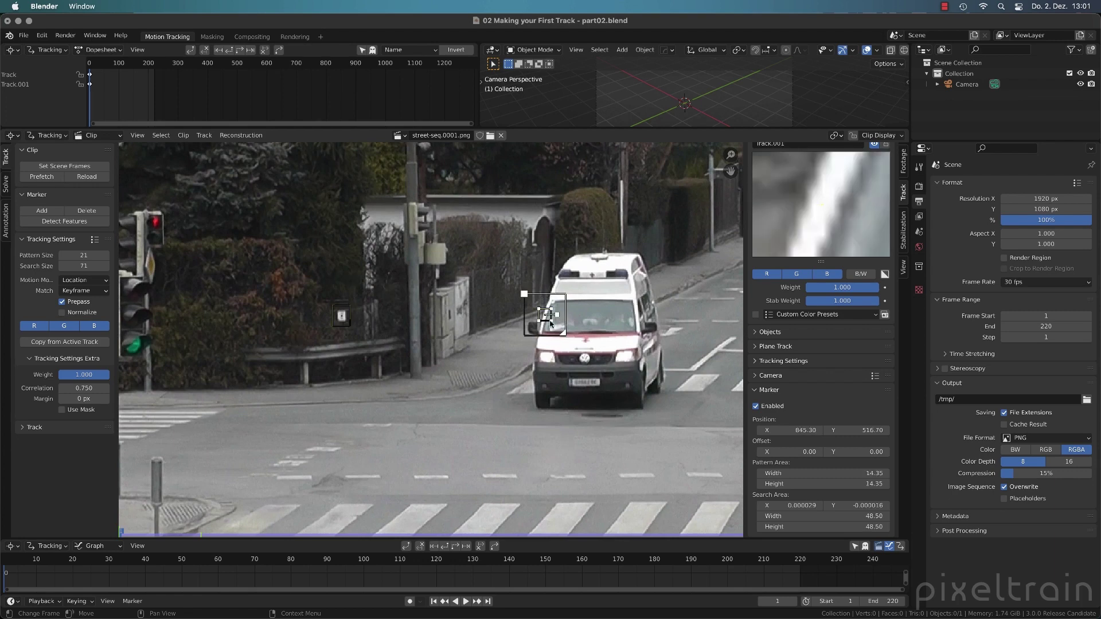
pyautogui.press('x')
pyautogui.click(549, 321)
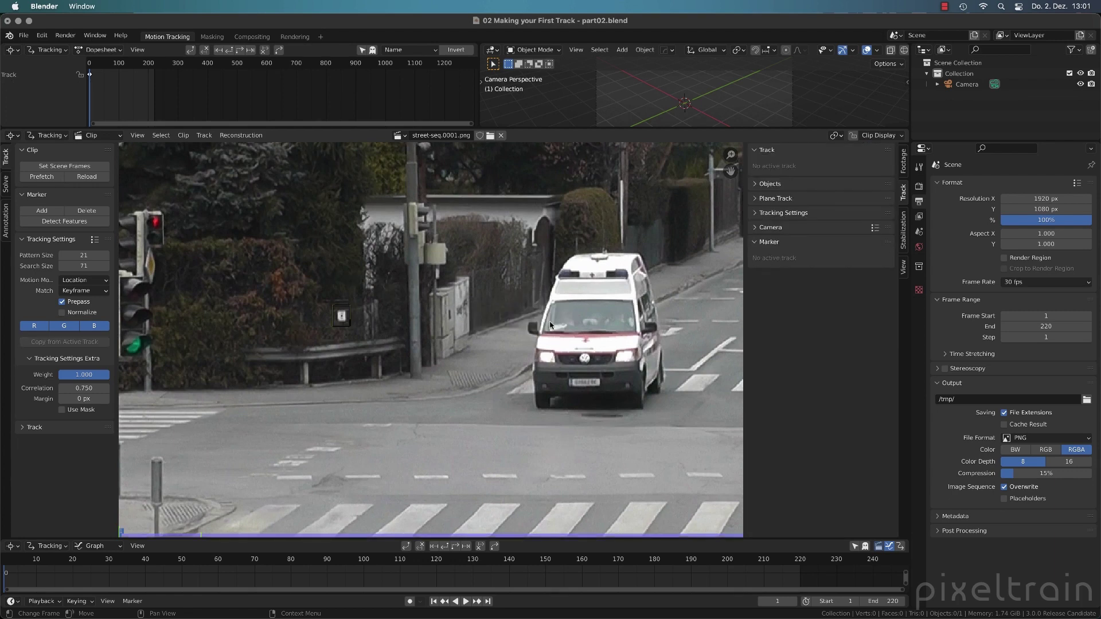
# Select the white sign's track and fine-tune its pattern position in the track preview so the sign is centered
pyautogui.click(348, 328)
pyautogui.moveTo(403, 392); pyautogui.dragTo(368, 376, button='middle')
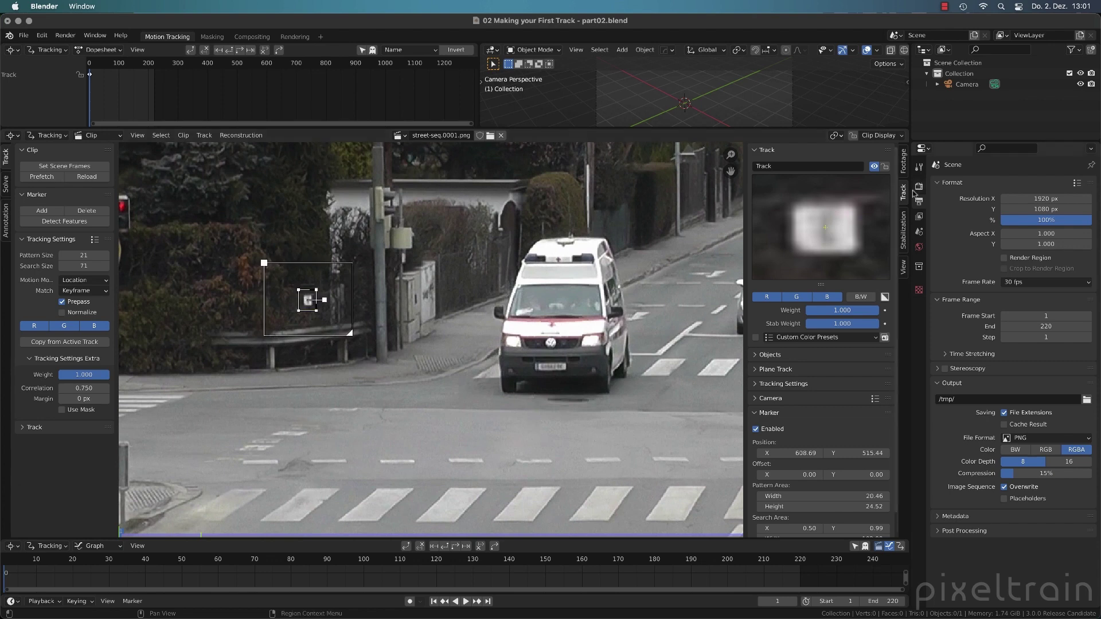
pyautogui.moveTo(826, 229); pyautogui.dragTo(826, 229)
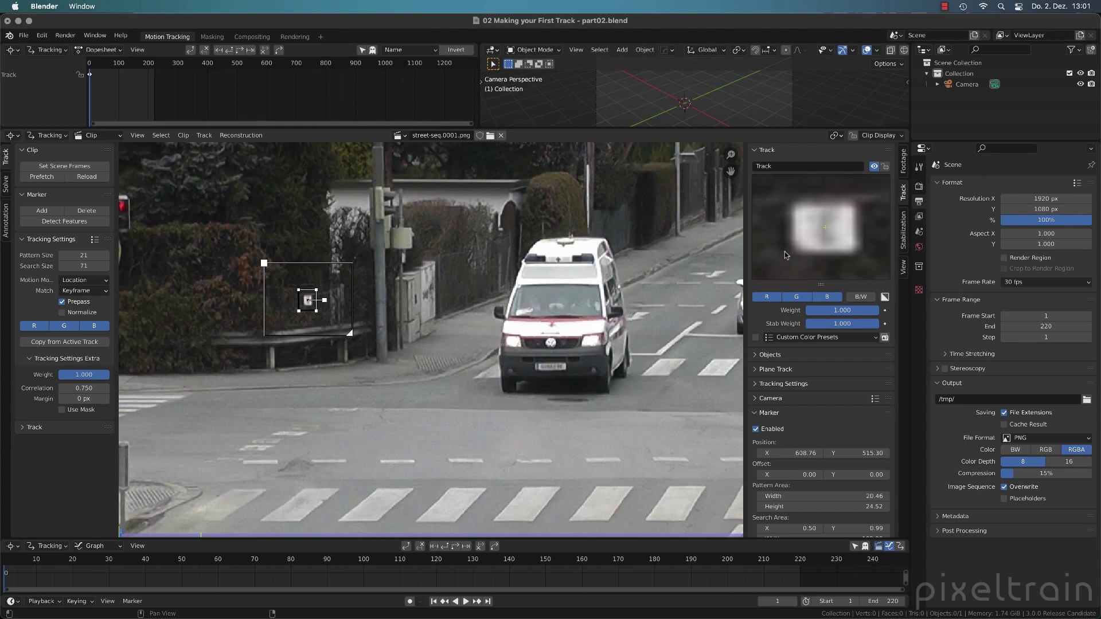
pyautogui.moveTo(784, 252); pyautogui.dragTo(798, 261)
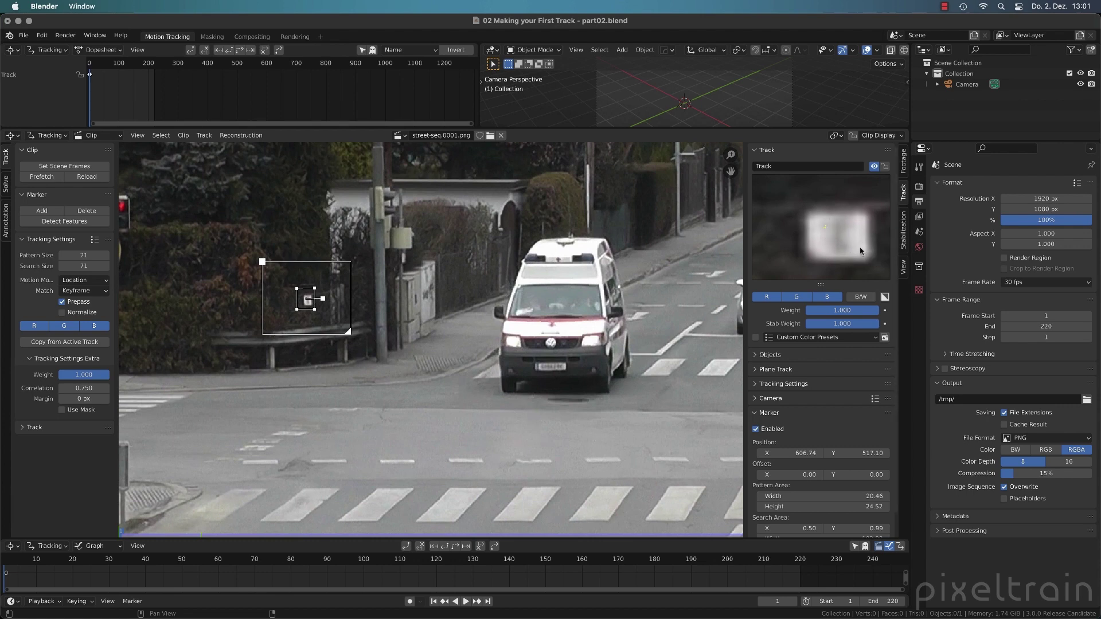
pyautogui.moveTo(860, 248); pyautogui.dragTo(847, 240)
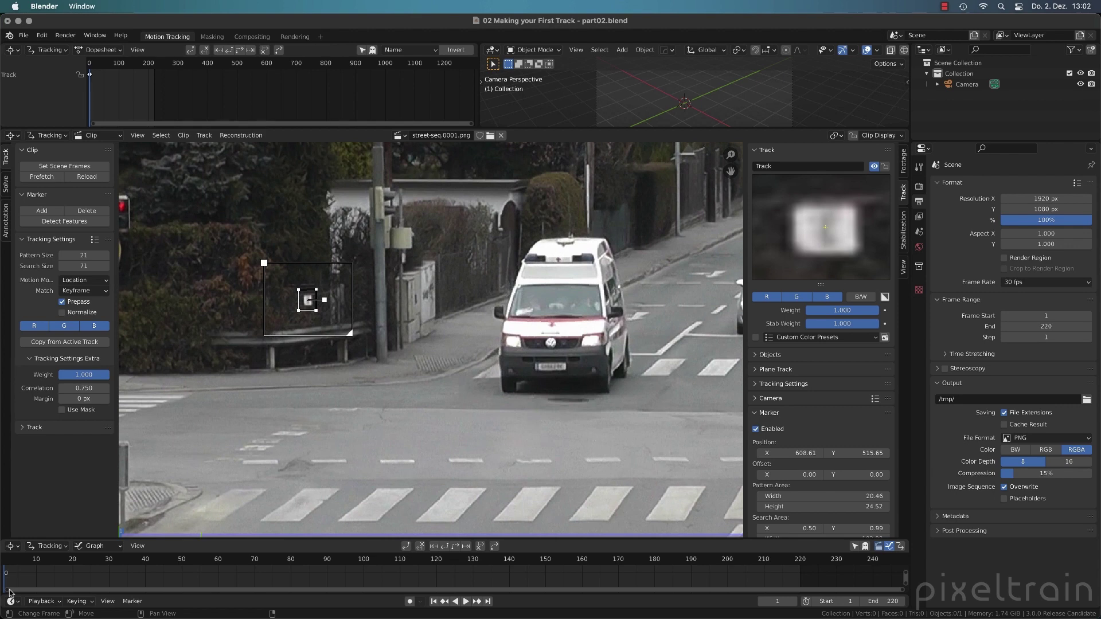
# Show the Track tools in place of the tracking settings and track the sign marker forward frame by frame to frame 11
pyautogui.click(29, 242)
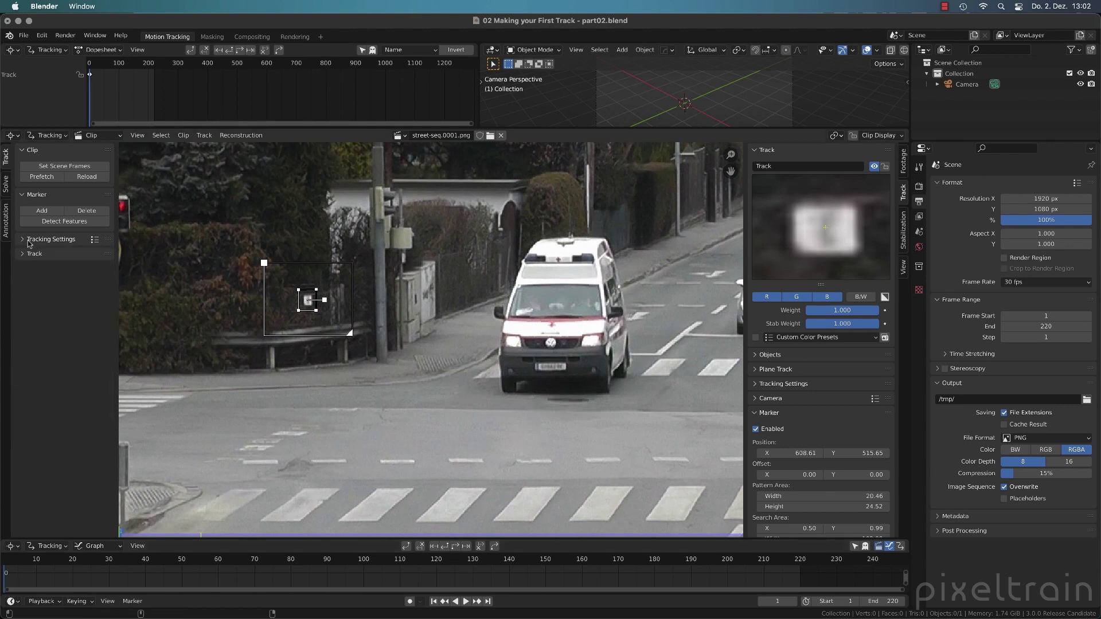
pyautogui.click(25, 256)
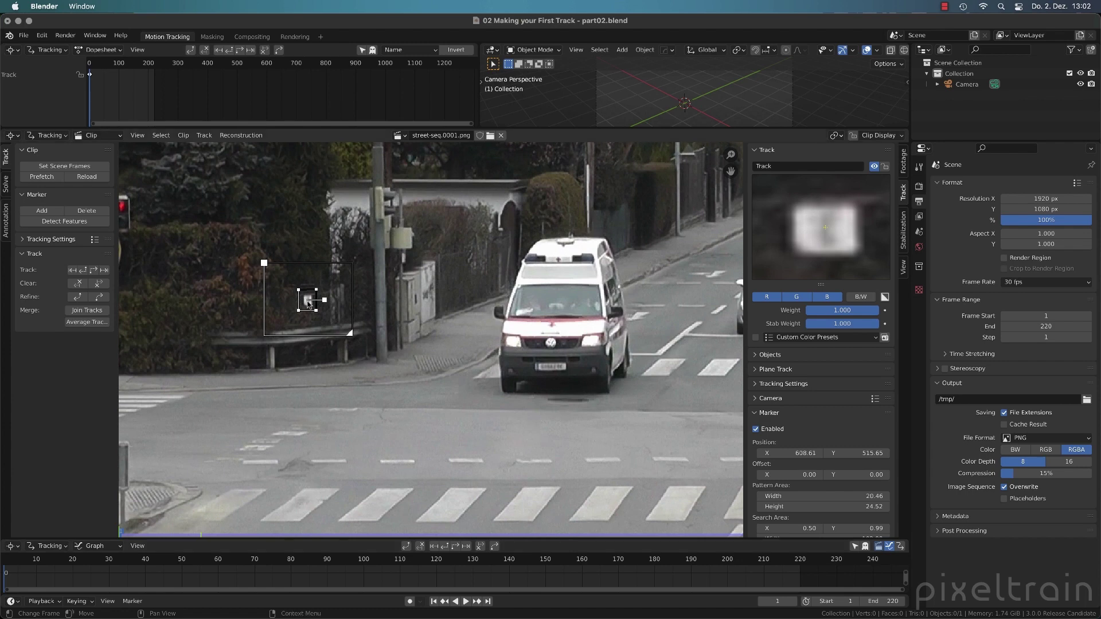
pyautogui.click(467, 548)
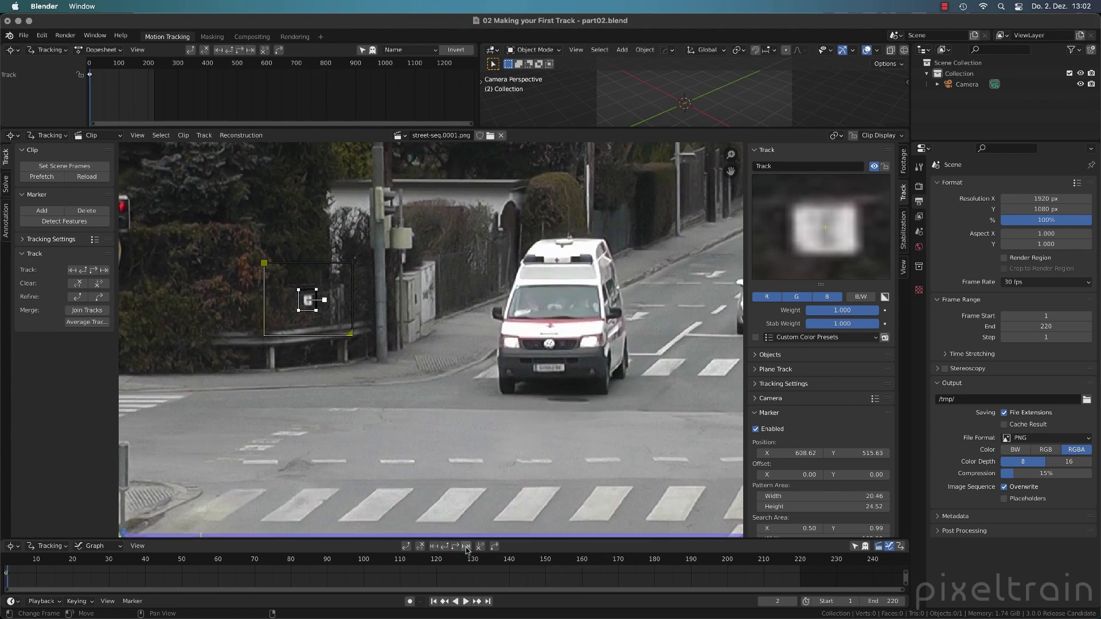
pyautogui.click(467, 547)
pyautogui.click(466, 547)
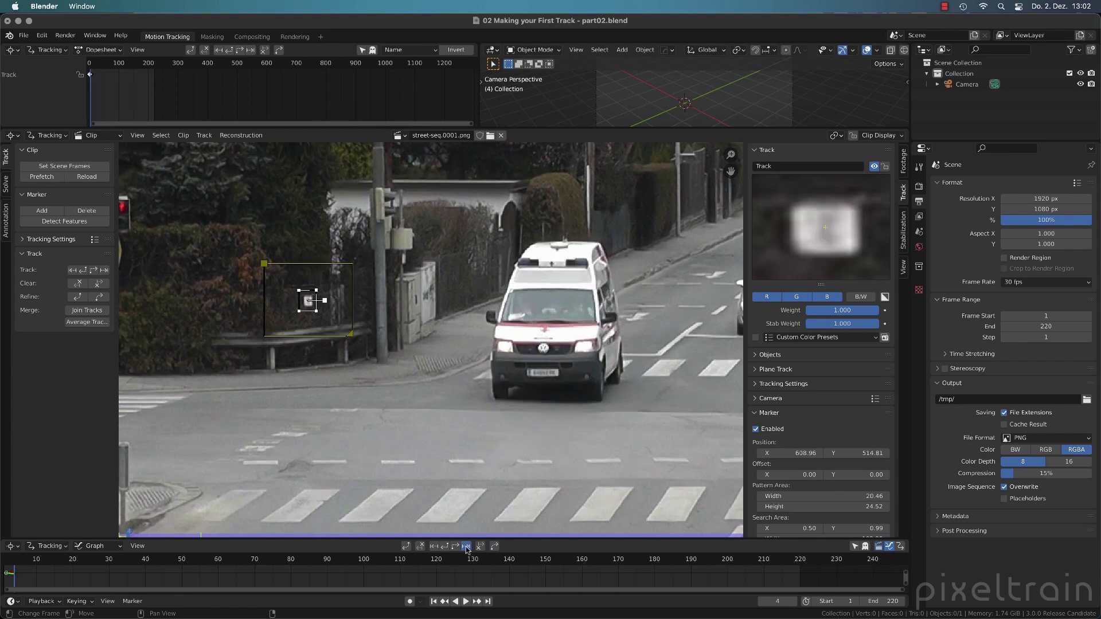
pyautogui.click(467, 548)
pyautogui.click(467, 547)
pyautogui.click(466, 547)
pyautogui.click(467, 547)
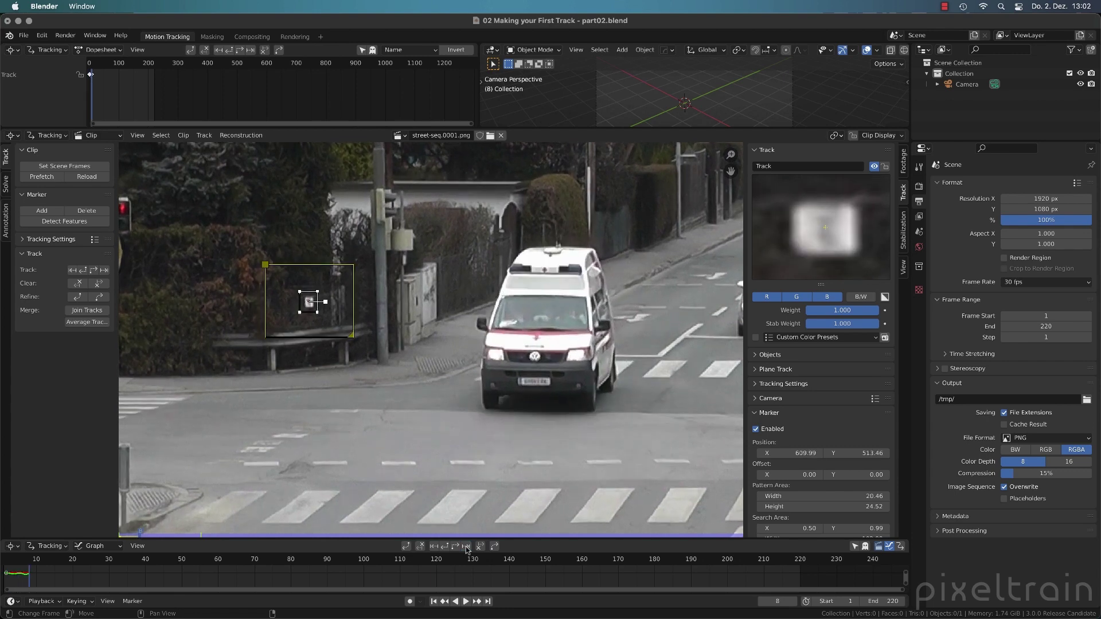
pyautogui.click(467, 547)
pyautogui.click(467, 547)
pyautogui.click(467, 548)
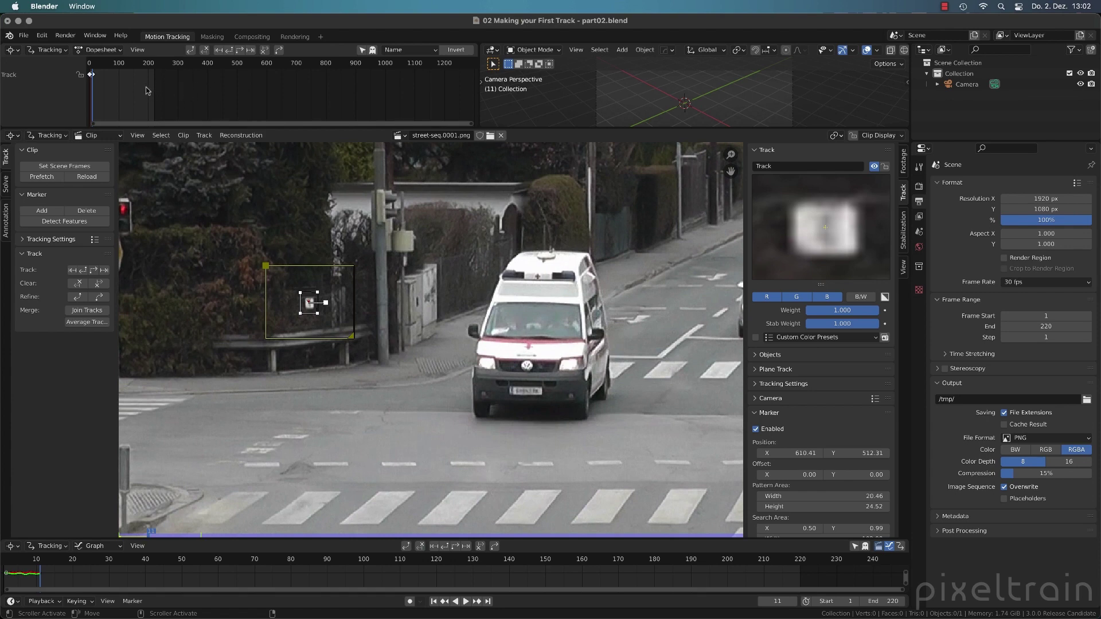
# Fit the tracked range in the dopesheet and examine the sign marker's motion path up close in the clip
pyautogui.press('Home')
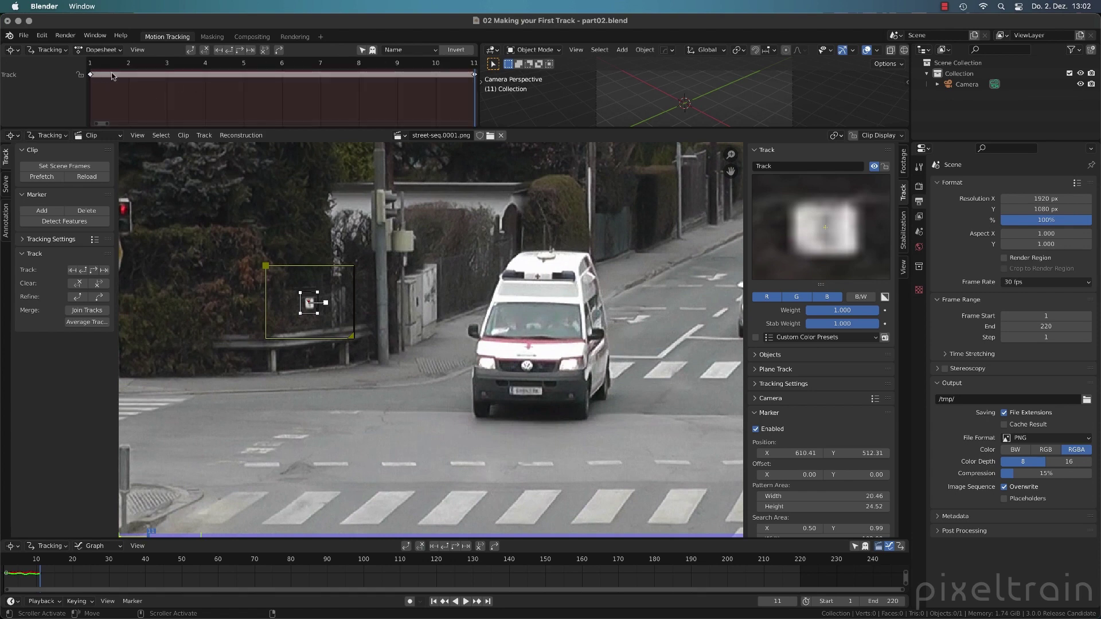
pyautogui.scroll(-3, 321, 92)
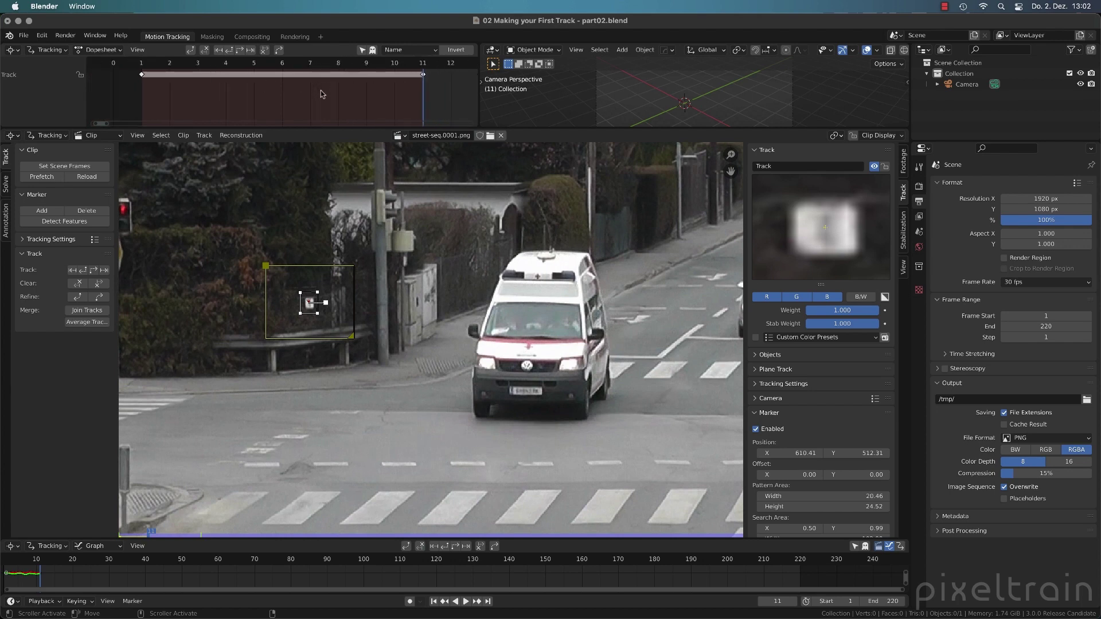
pyautogui.scroll(-4, 321, 94)
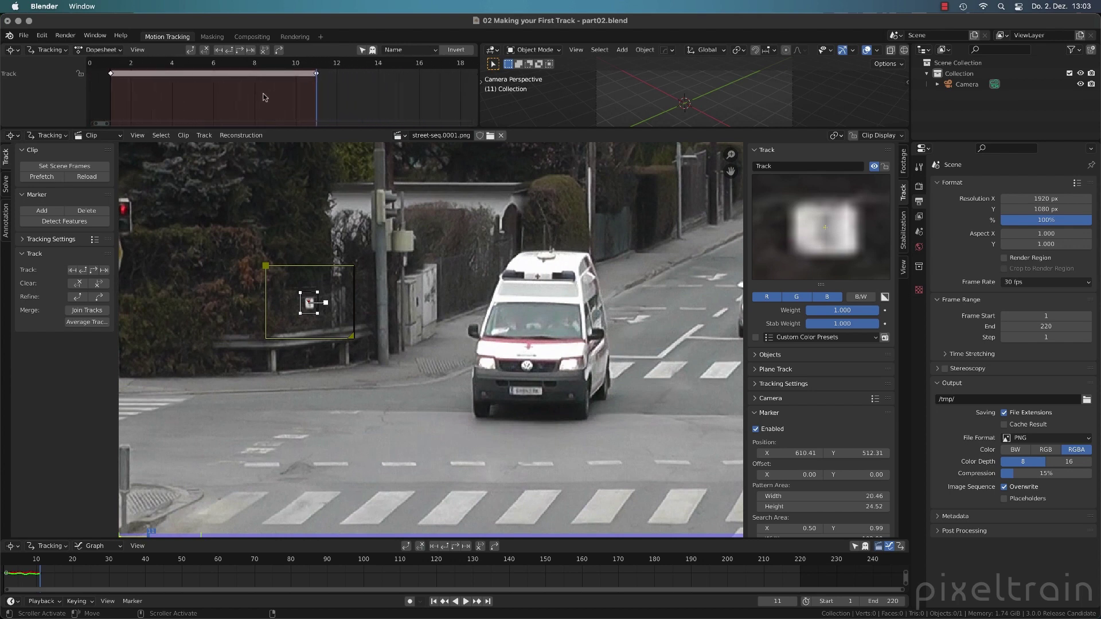
pyautogui.scroll(-3, 264, 94)
pyautogui.moveTo(347, 99); pyautogui.dragTo(255, 106, button='middle')
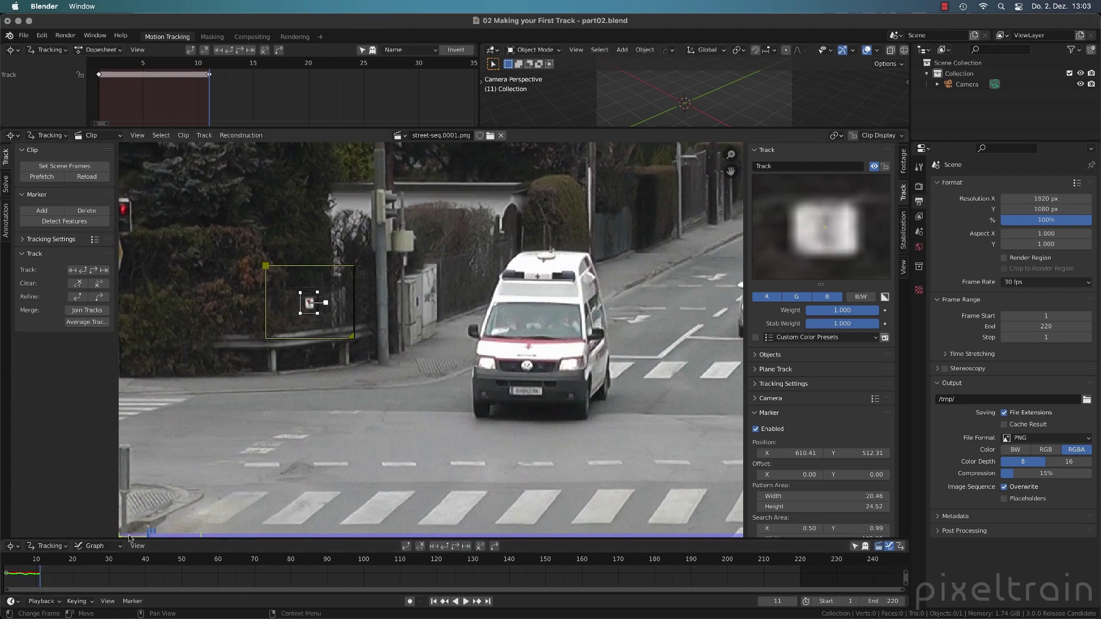
pyautogui.scroll(3, 304, 315)
pyautogui.moveTo(304, 315); pyautogui.dragTo(440, 388, button='middle')
pyautogui.scroll(3, 436, 373)
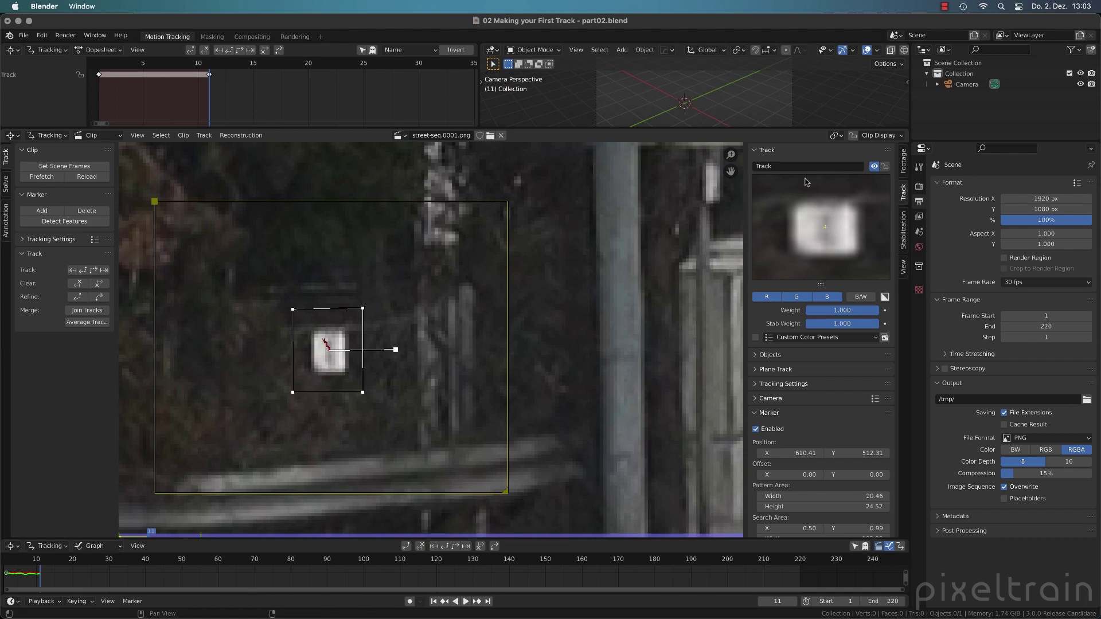
pyautogui.click(877, 135)
pyautogui.scroll(-3, 467, 394)
pyautogui.scroll(-1, 467, 393)
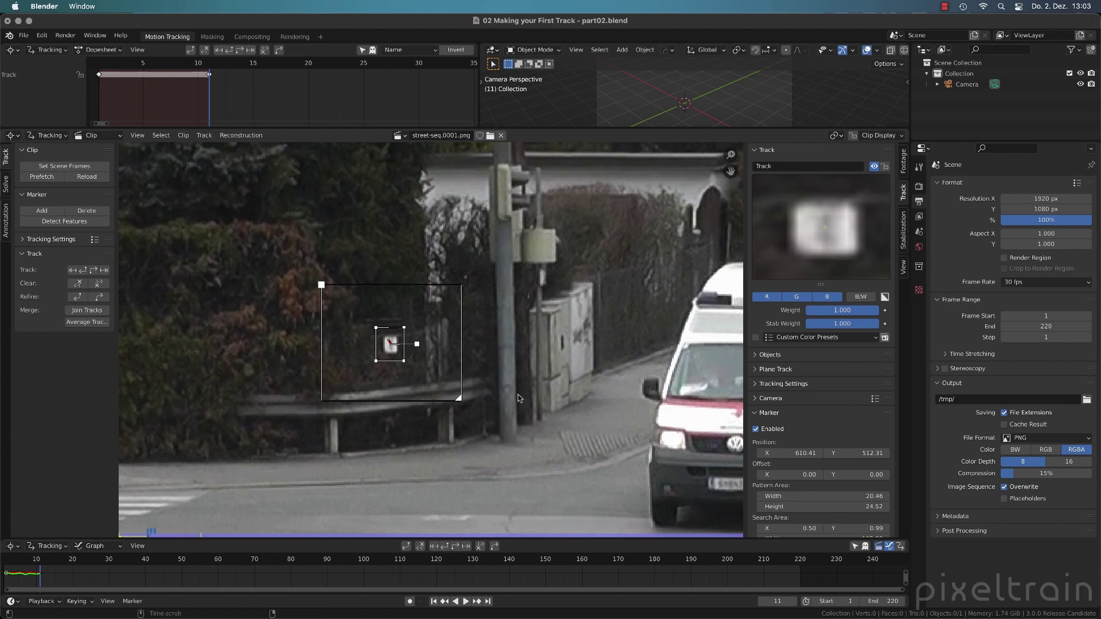
# Continue tracking the sign marker forward one frame at a time from frame 11 to frame 42
pyautogui.hotkey('alt', 'Right')
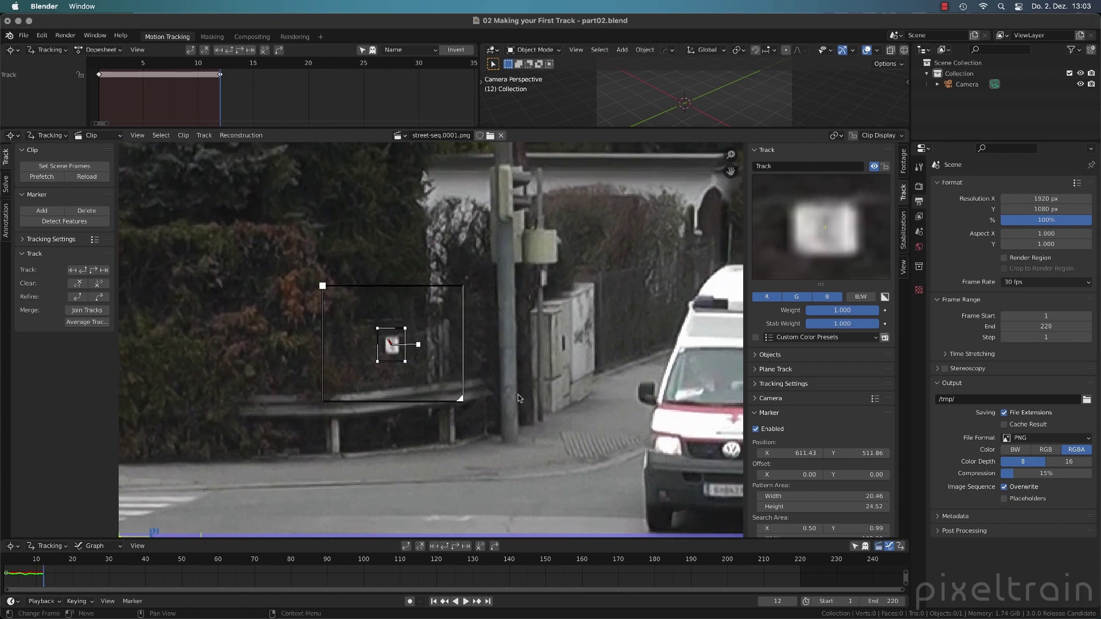
pyautogui.hotkey('alt', 'Right')
pyautogui.hotkey('alt', 'Right')
pyautogui.hotkey('alt', 'Right')
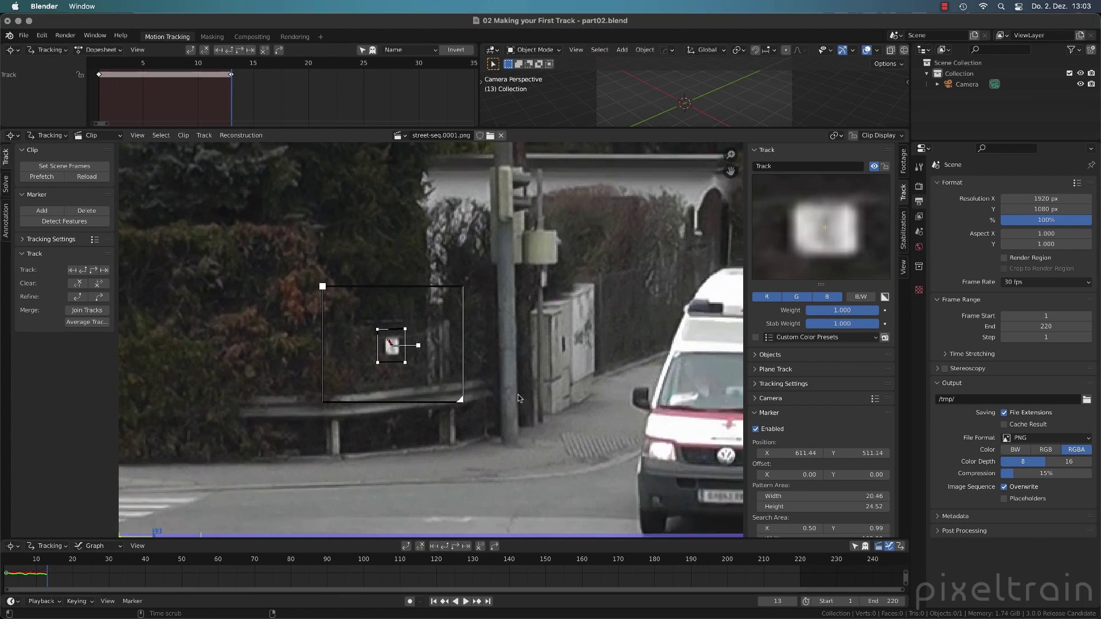
pyautogui.hotkey('alt', 'Right')
pyautogui.hotkey('alt', 'Right')
pyautogui.hotkey('alt', 'Right')
pyautogui.hotkey('alt', 'Right')
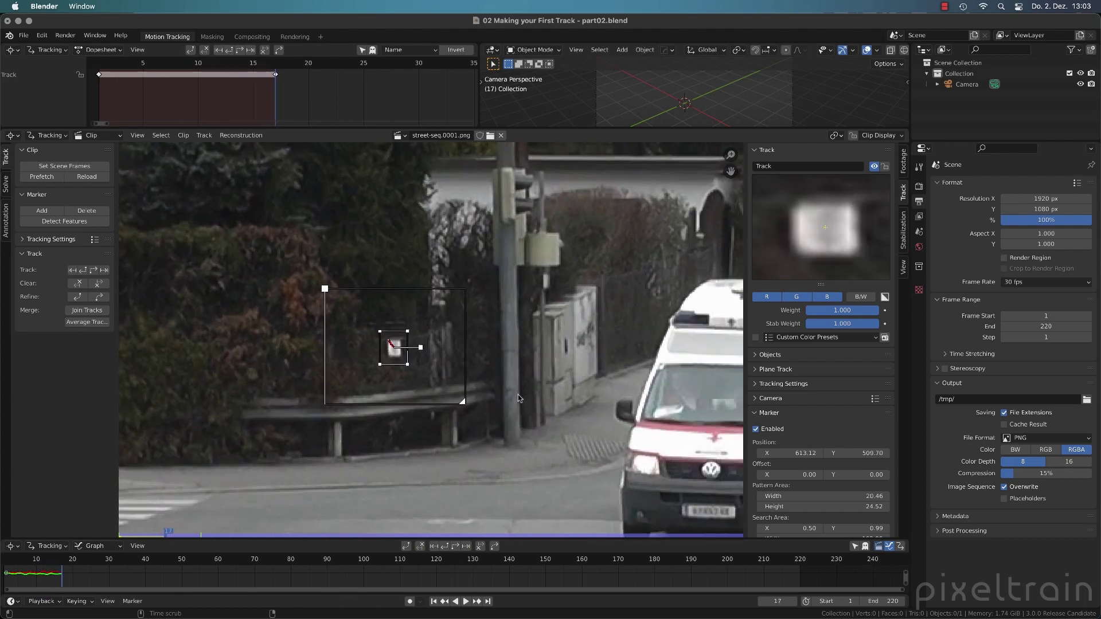
pyautogui.hotkey('alt', 'Right')
pyautogui.hotkey('alt', 'Right')
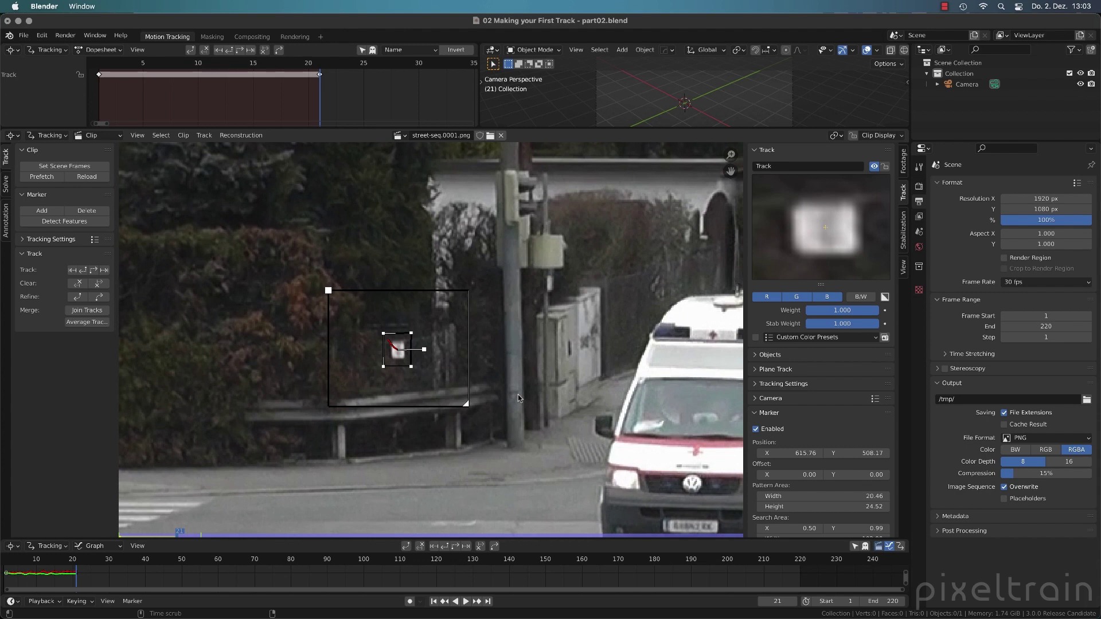
pyautogui.hotkey('alt', 'Right')
pyautogui.hotkey('alt', 'Right')
pyautogui.hotkey('alt', 'Right')
pyautogui.hotkey('alt', 'Right')
pyautogui.hotkey('alt', 'Right')
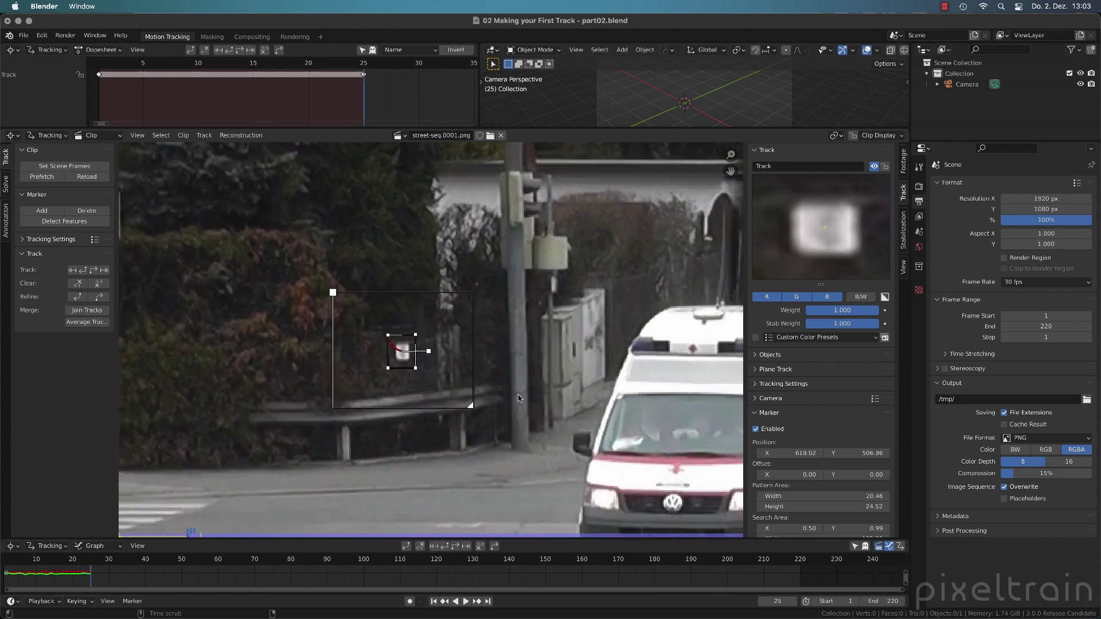
pyautogui.hotkey('alt', 'Right')
pyautogui.hotkey('alt', 'Right')
pyautogui.hotkey('alt', 'Right')
pyautogui.hotkey('alt', 'Right')
pyautogui.hotkey('alt', 'Right')
pyautogui.hotkey('alt', 'Right')
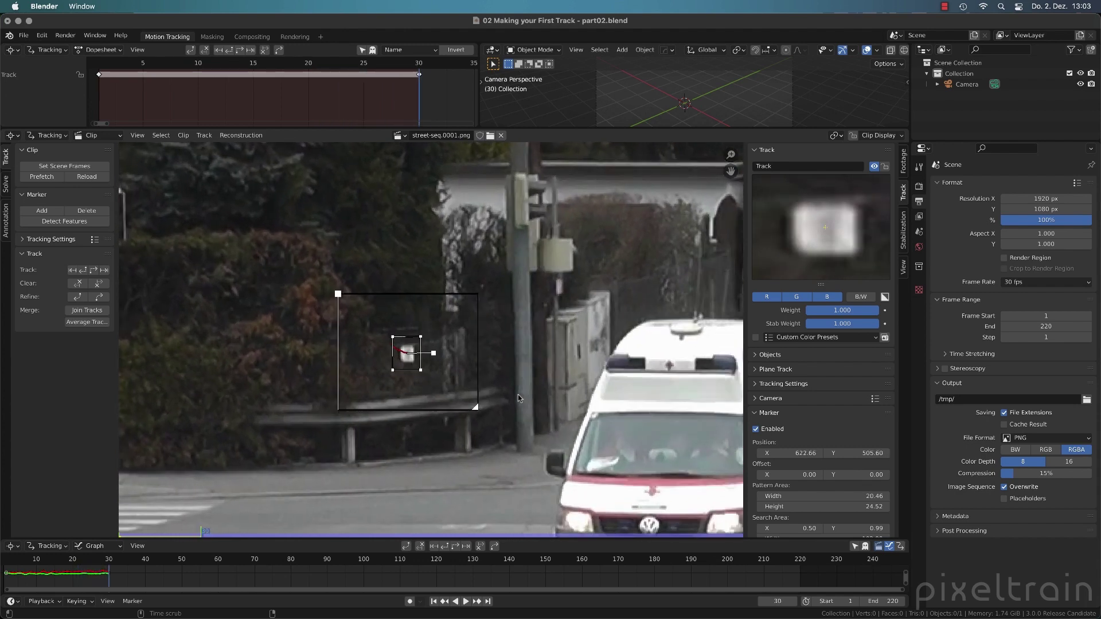
pyautogui.hotkey('alt', 'Right')
pyautogui.hotkey('alt', 'Right')
pyautogui.hotkey('alt', 'Right')
pyautogui.hotkey('alt', 'Right')
pyautogui.hotkey('alt', 'Right')
pyautogui.hotkey('alt', 'Right')
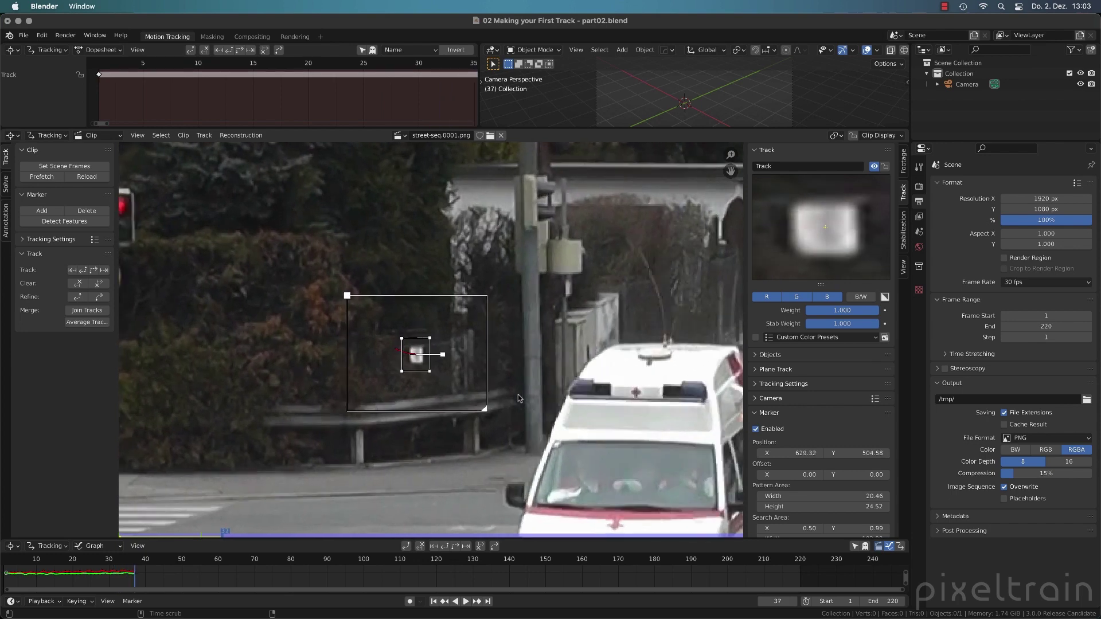
pyautogui.hotkey('alt', 'Right')
pyautogui.hotkey('alt', 'Right')
pyautogui.hotkey('alt', 'Right')
pyautogui.hotkey('alt', 'Right')
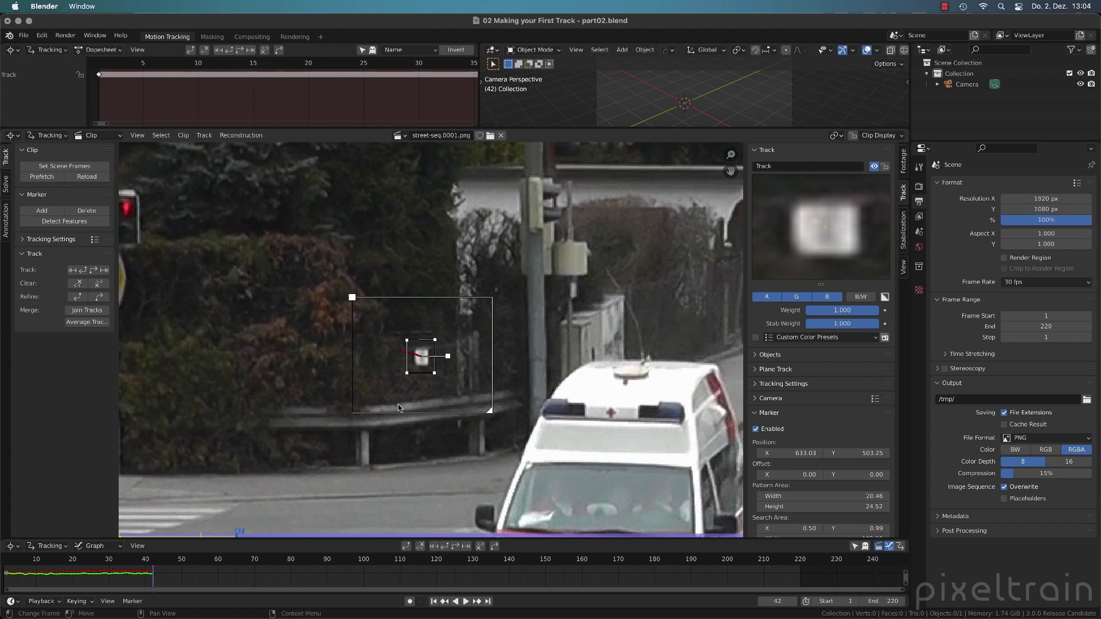
# Continue tracking the sign marker forward to frame 54 and nudge its pattern position there in the track preview
pyautogui.hotkey('ctrl', 't')
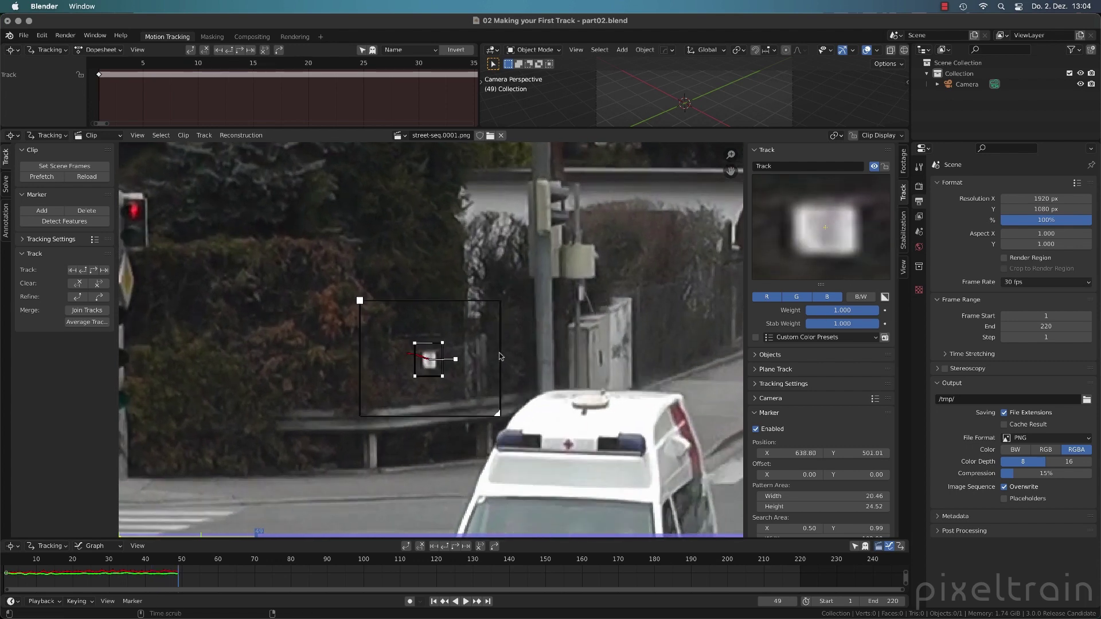
pyautogui.hotkey('alt', 'Right')
pyautogui.hotkey('alt', 'Right')
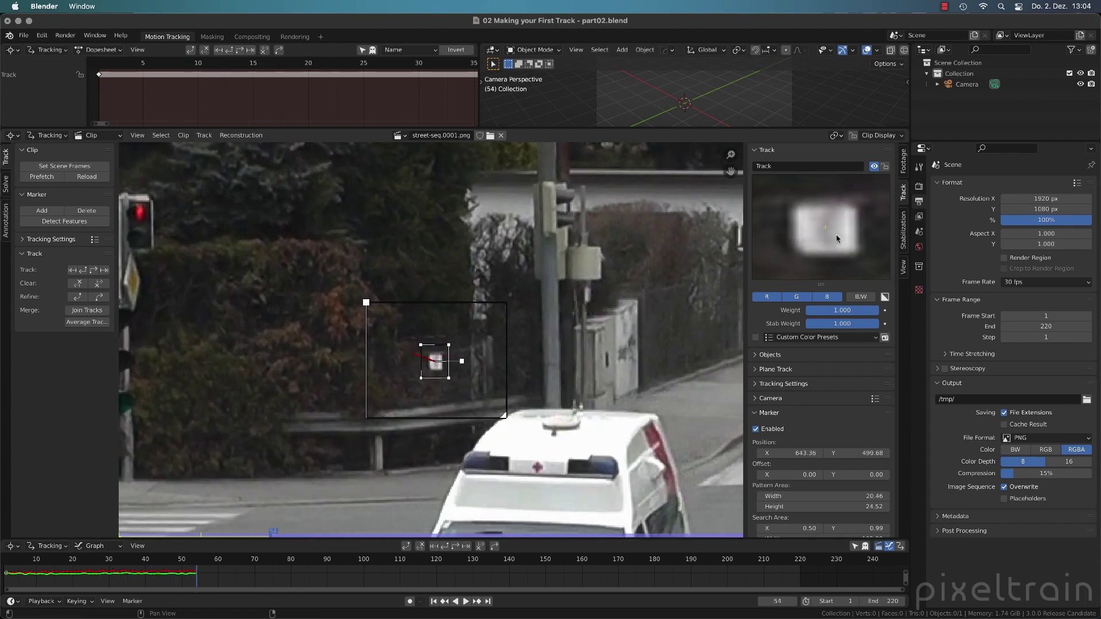
pyautogui.moveTo(838, 240); pyautogui.dragTo(839, 239)
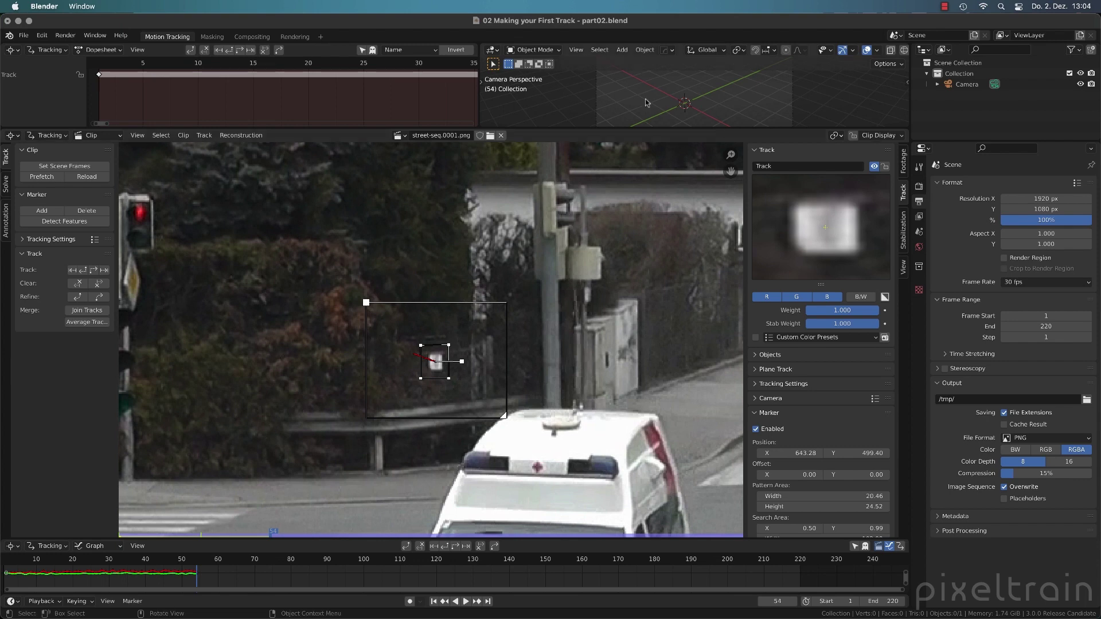
# Fit the whole tracked range in the dopesheet, scrub back to frame 38 and collapse the Marker settings
pyautogui.press('Home')
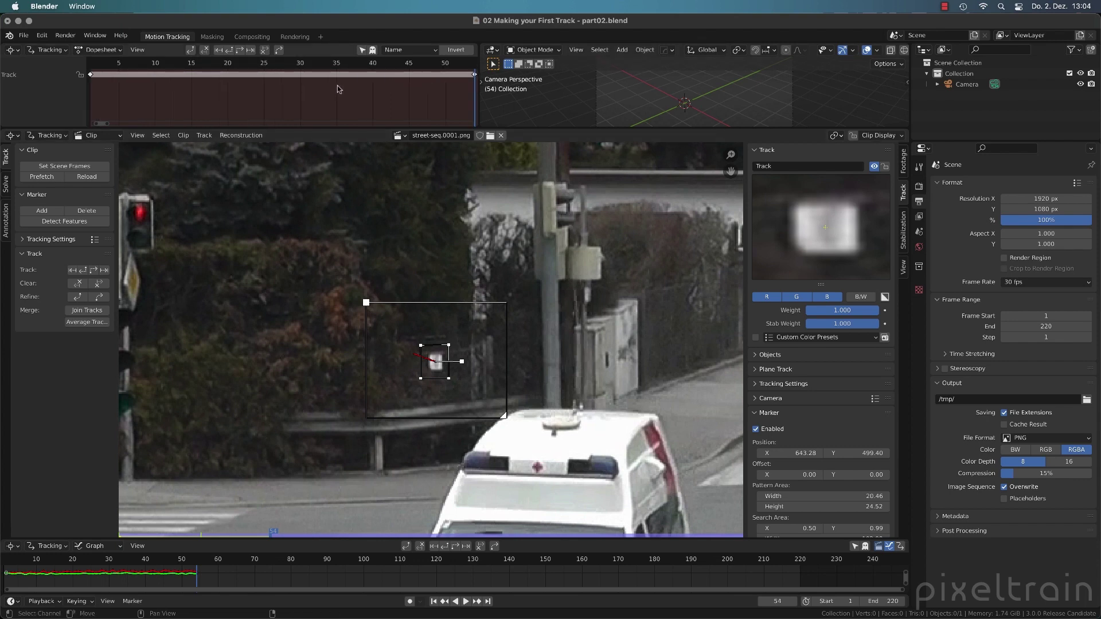
pyautogui.scroll(-9, 338, 87)
pyautogui.moveTo(339, 95); pyautogui.dragTo(275, 100, button='middle')
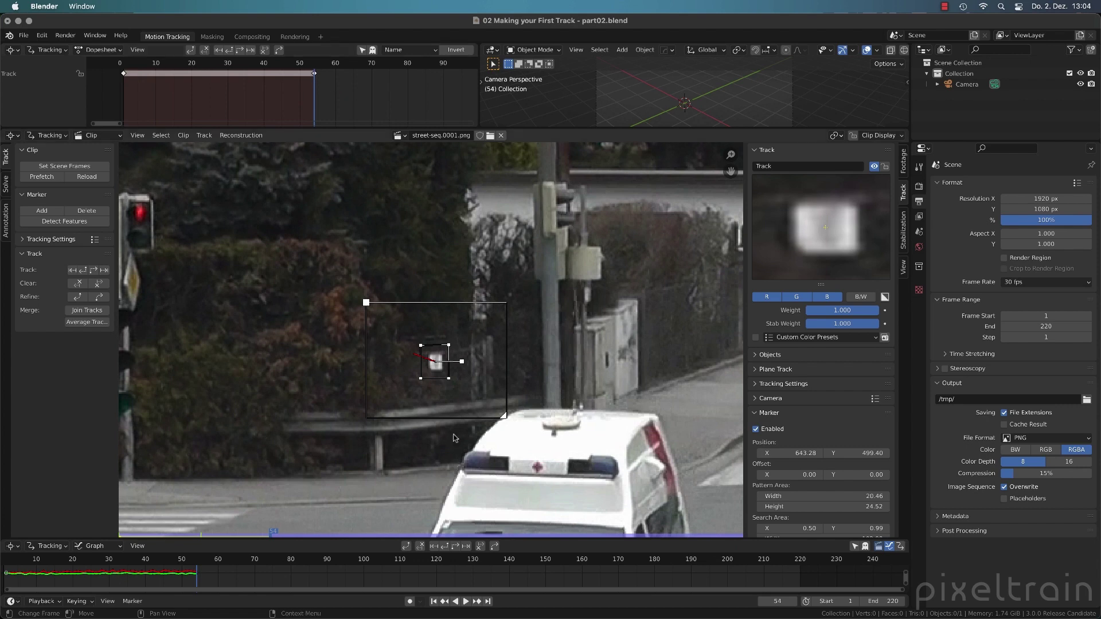
pyautogui.click(274, 534)
pyautogui.moveTo(274, 534); pyautogui.dragTo(228, 534)
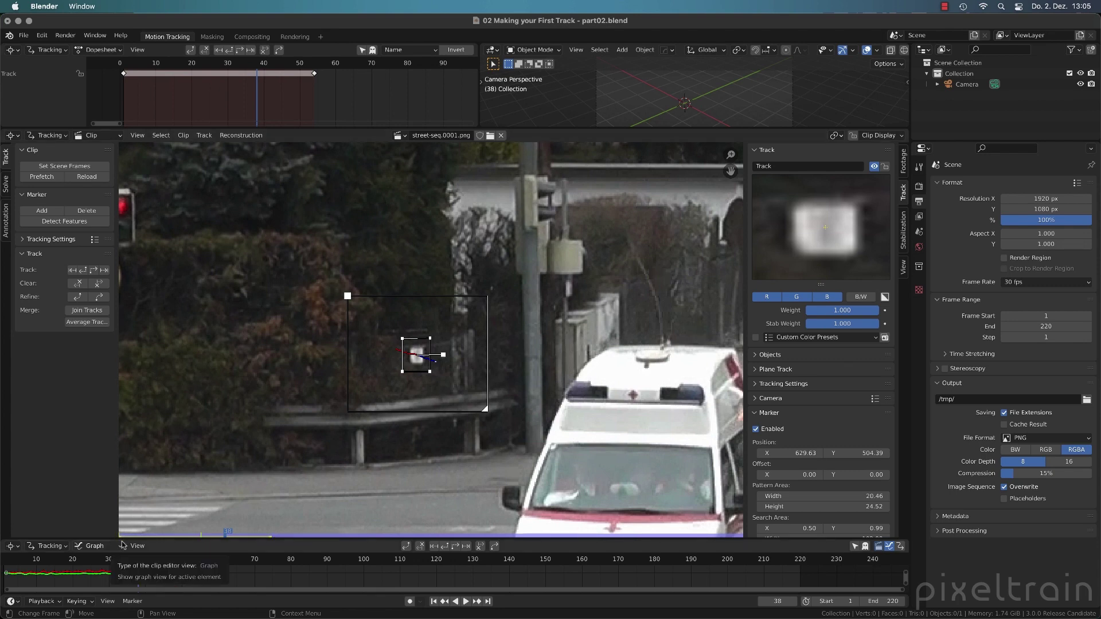
pyautogui.click(769, 413)
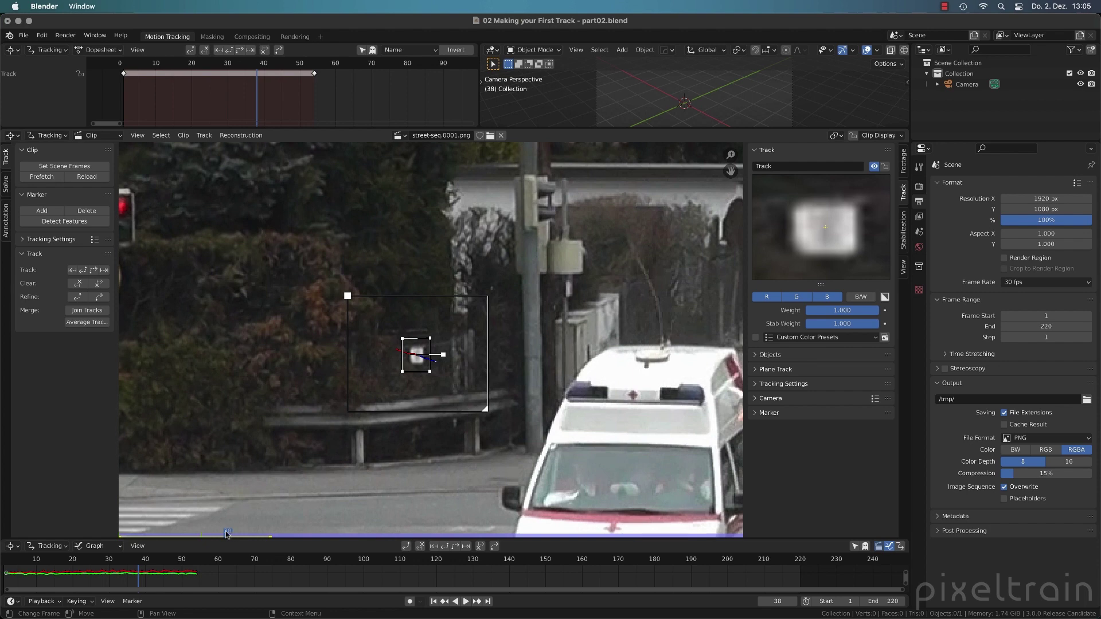
# Correct the sign marker's pattern position in the track preview at frame 54 and again at frame 32
pyautogui.moveTo(232, 535); pyautogui.dragTo(272, 531)
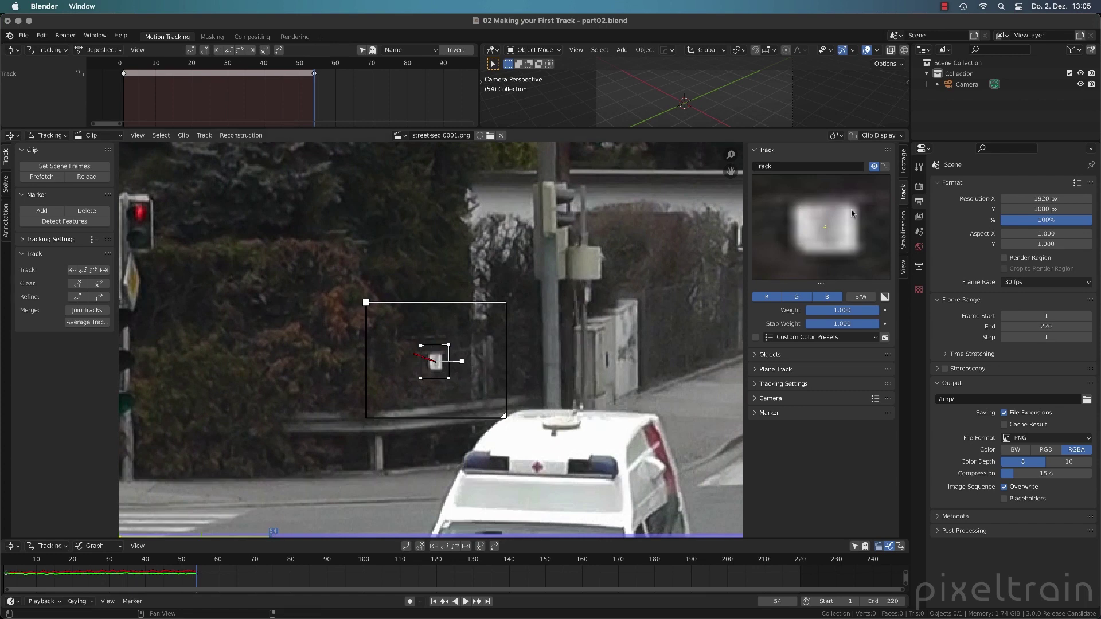
pyautogui.moveTo(854, 245); pyautogui.dragTo(852, 246)
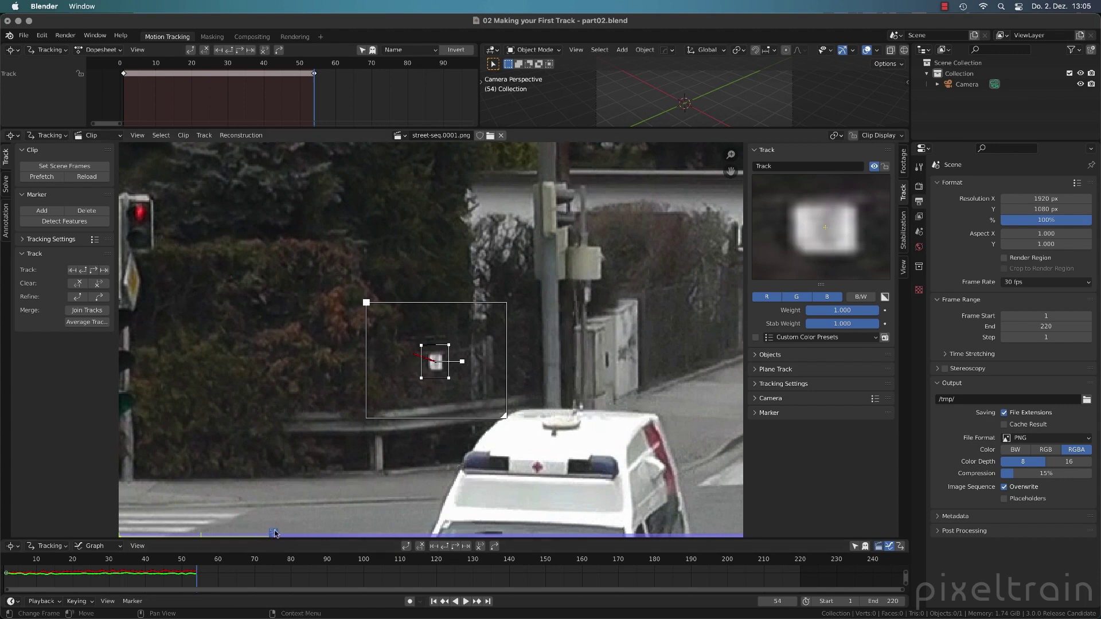
pyautogui.moveTo(273, 535); pyautogui.dragTo(207, 537)
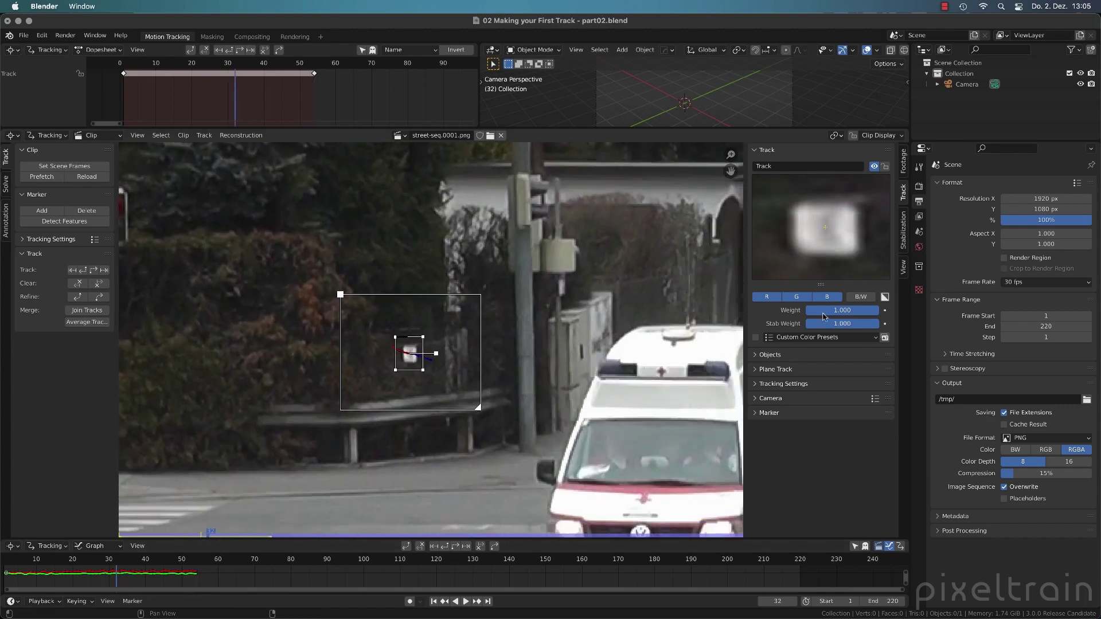
pyautogui.moveTo(839, 229); pyautogui.dragTo(836, 229)
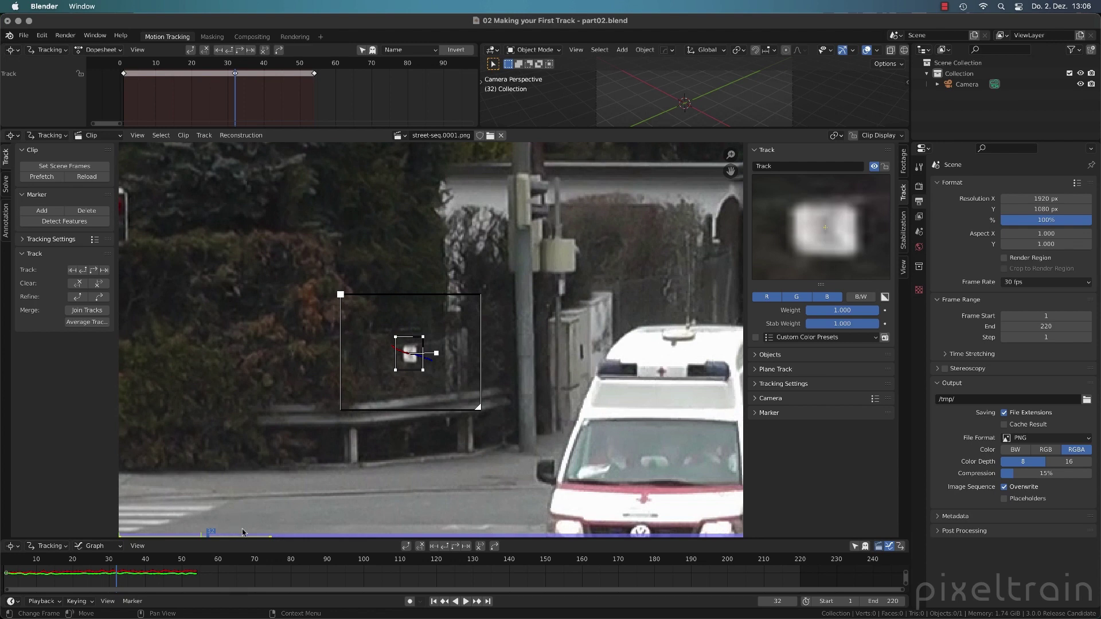
# Enable the sign's track at frame 55 and center its pattern on the sign in the track preview
pyautogui.moveTo(196, 559); pyautogui.dragTo(197, 559)
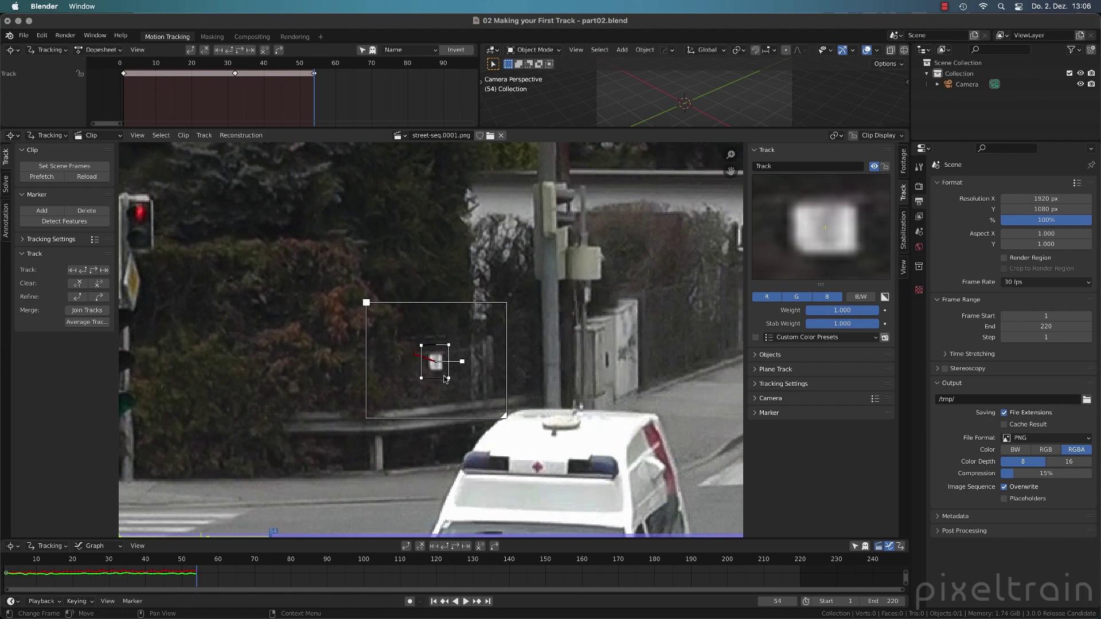
pyautogui.press('Right')
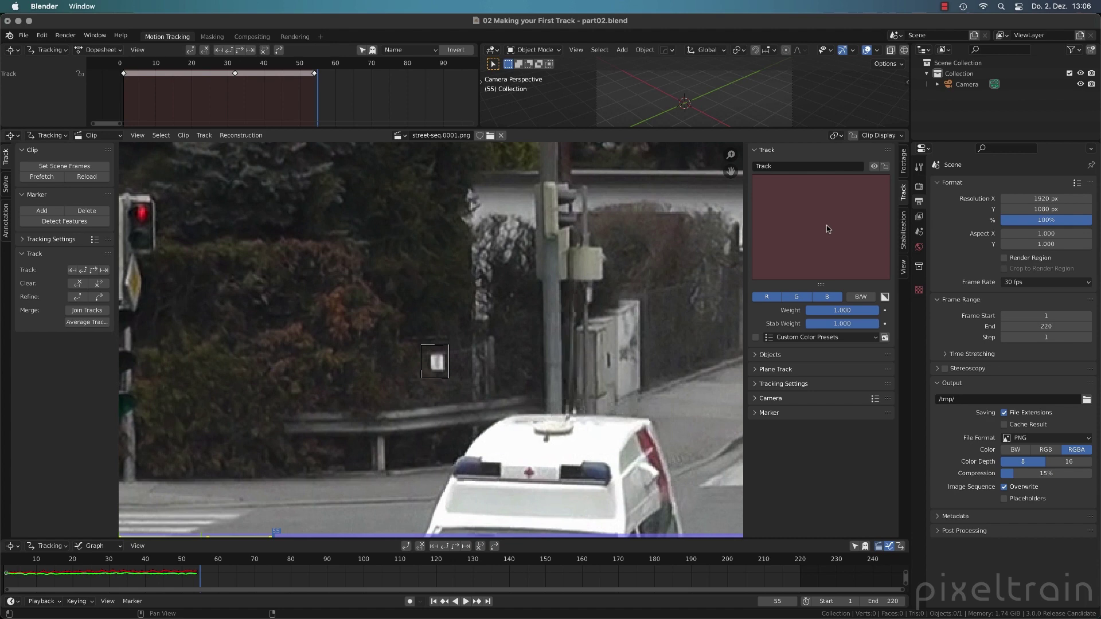
pyautogui.click(873, 167)
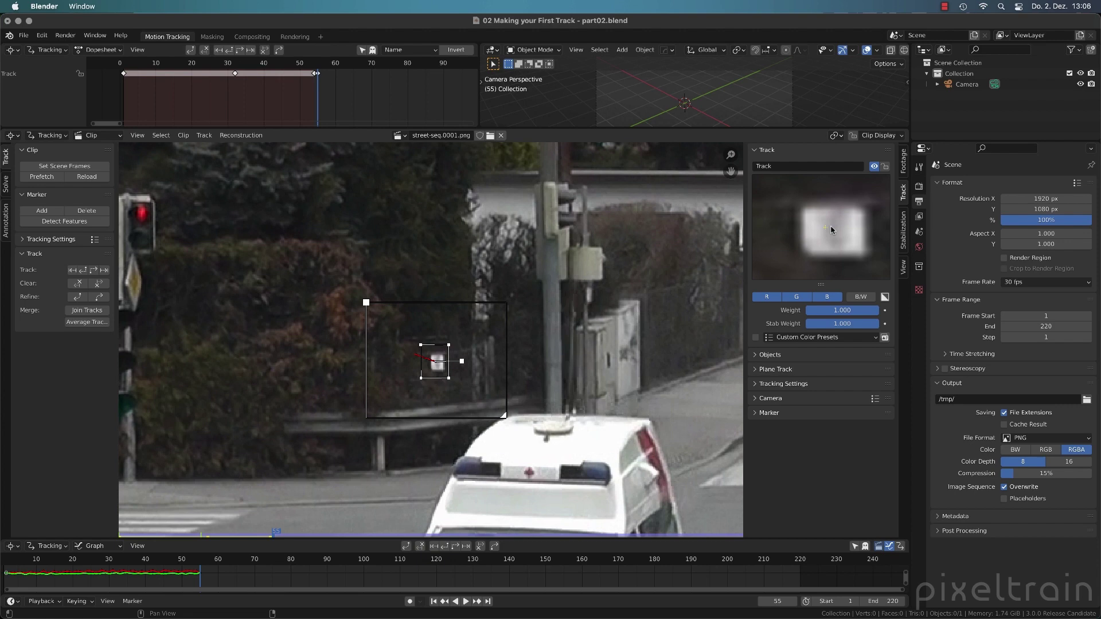
pyautogui.moveTo(863, 261); pyautogui.dragTo(855, 258)
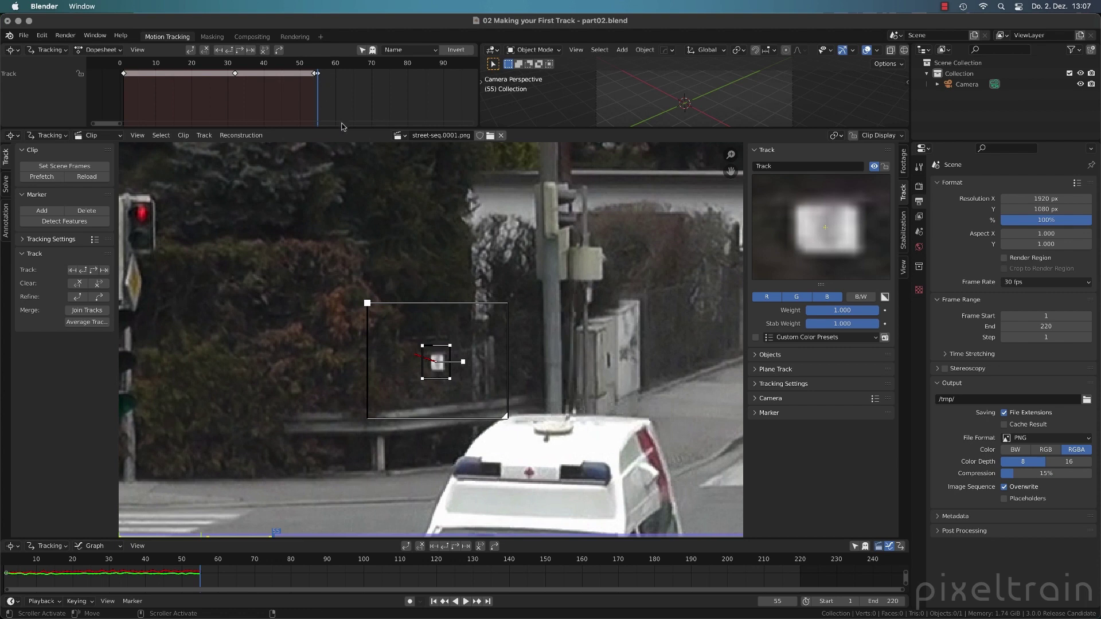
# Return to frame 32 and clear the sign's tracked path after that frame
pyautogui.moveTo(280, 534); pyautogui.dragTo(208, 535)
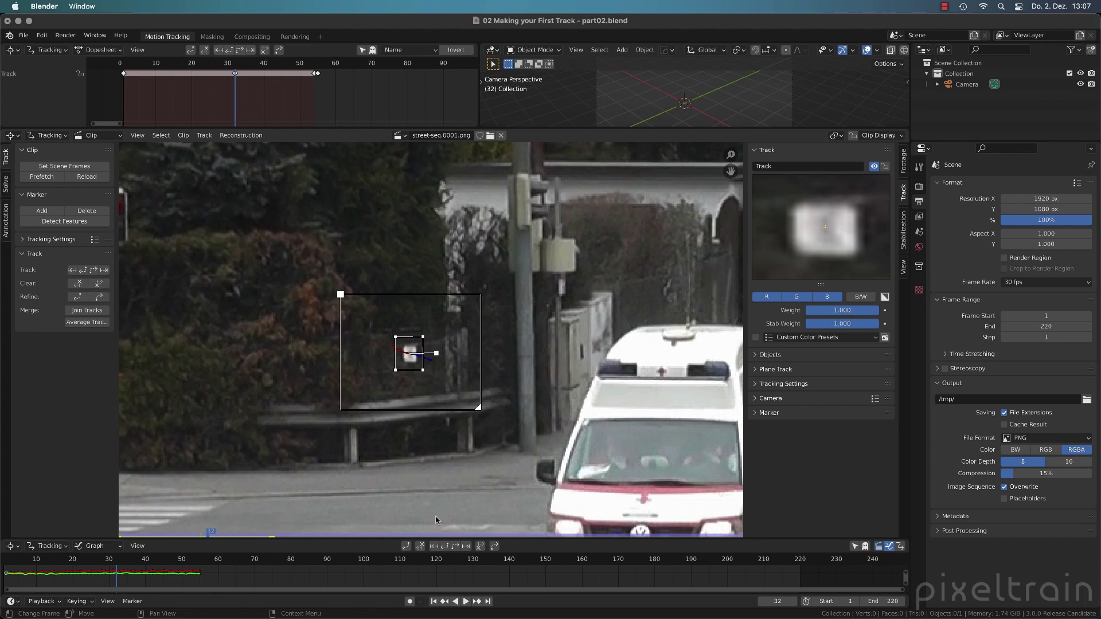
pyautogui.click(481, 548)
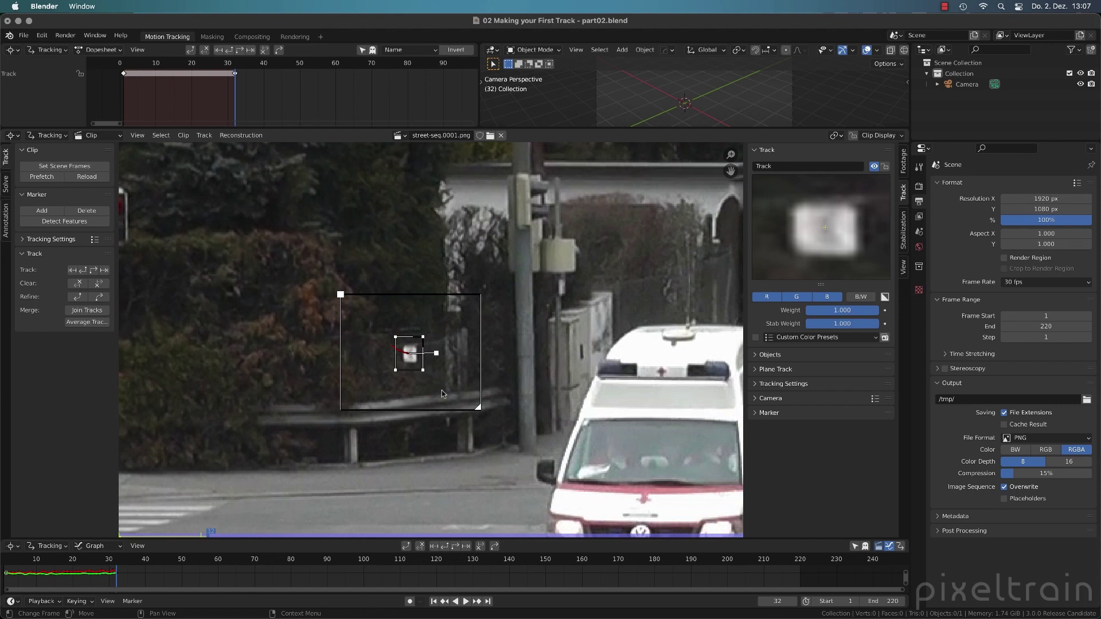
# Fine-tune the marker's pattern position on the sign and scale the marker up by a factor of about 1.05
pyautogui.moveTo(836, 240); pyautogui.dragTo(832, 239)
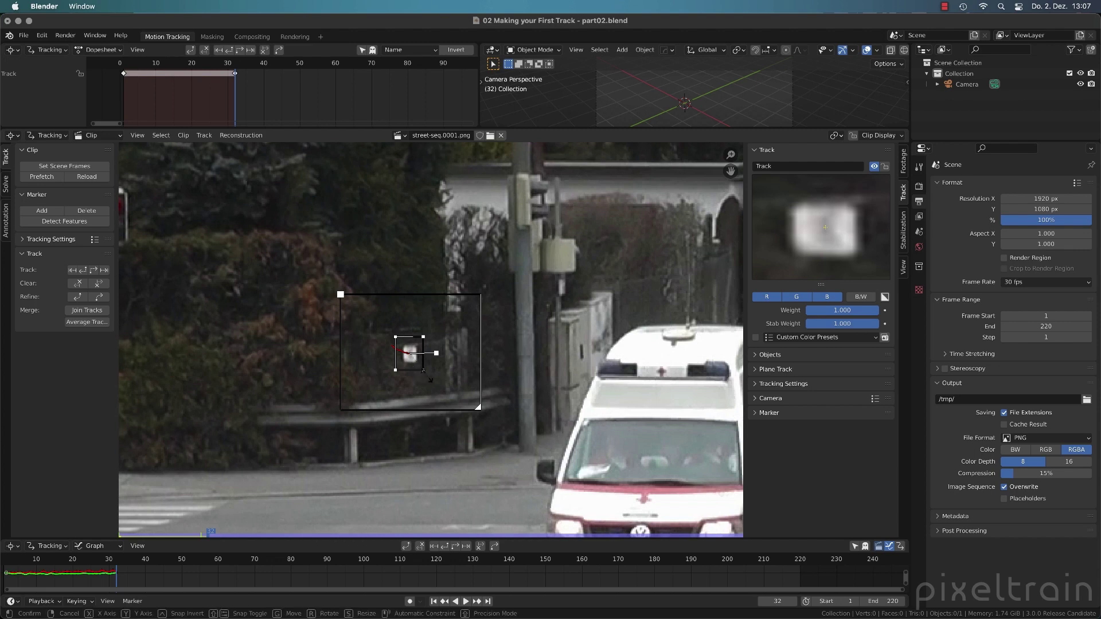
pyautogui.press('s')
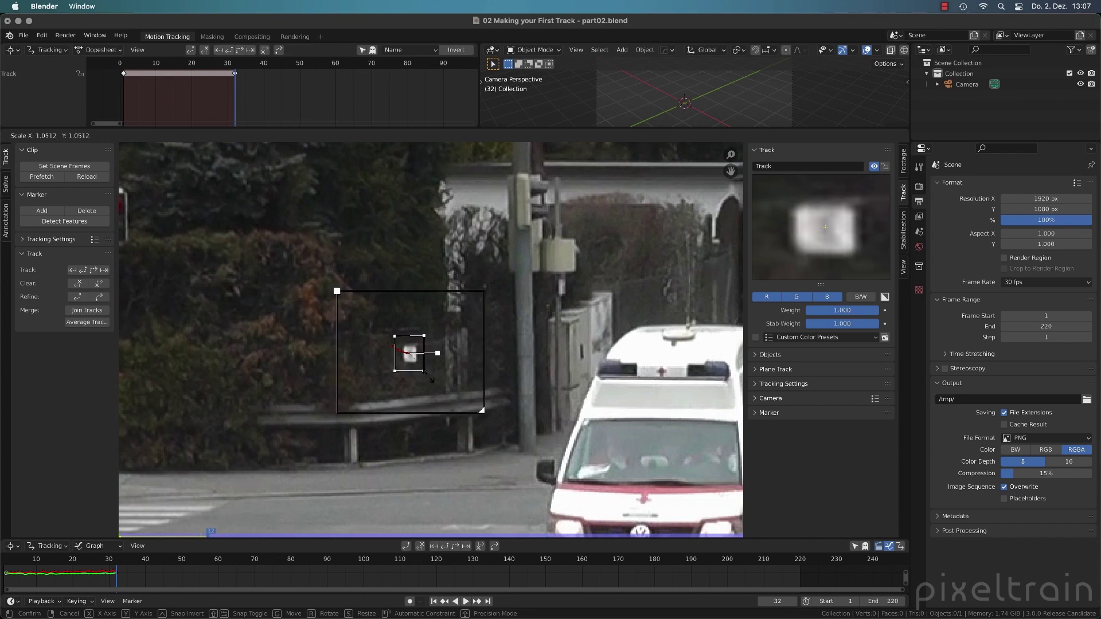
pyautogui.click(427, 377)
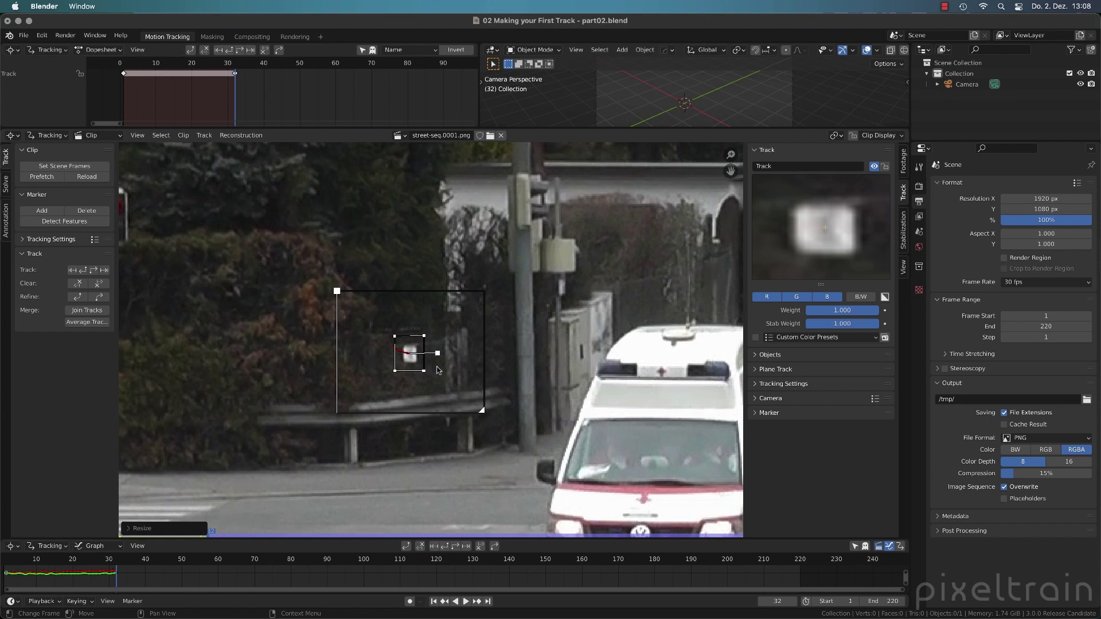
# Lock the clip view to the selected sign track and track it forward in one run from frame 32 to frame 220
pyautogui.scroll(-4, 435, 365)
pyautogui.moveTo(554, 375)
pyautogui.mouseDown(button='middle')
pyautogui.moveTo(512, 338)
pyautogui.moveTo(518, 367)
pyautogui.moveTo(482, 364)
pyautogui.mouseUp(button='middle')
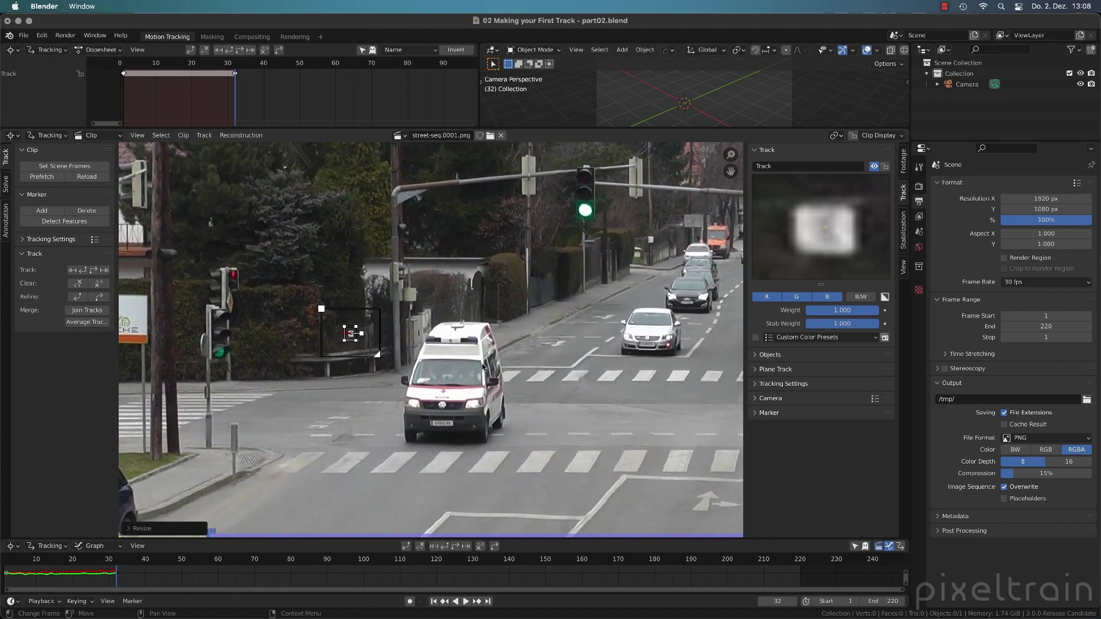
pyautogui.scroll(2, 347, 346)
pyautogui.moveTo(347, 347); pyautogui.dragTo(414, 354, button='middle')
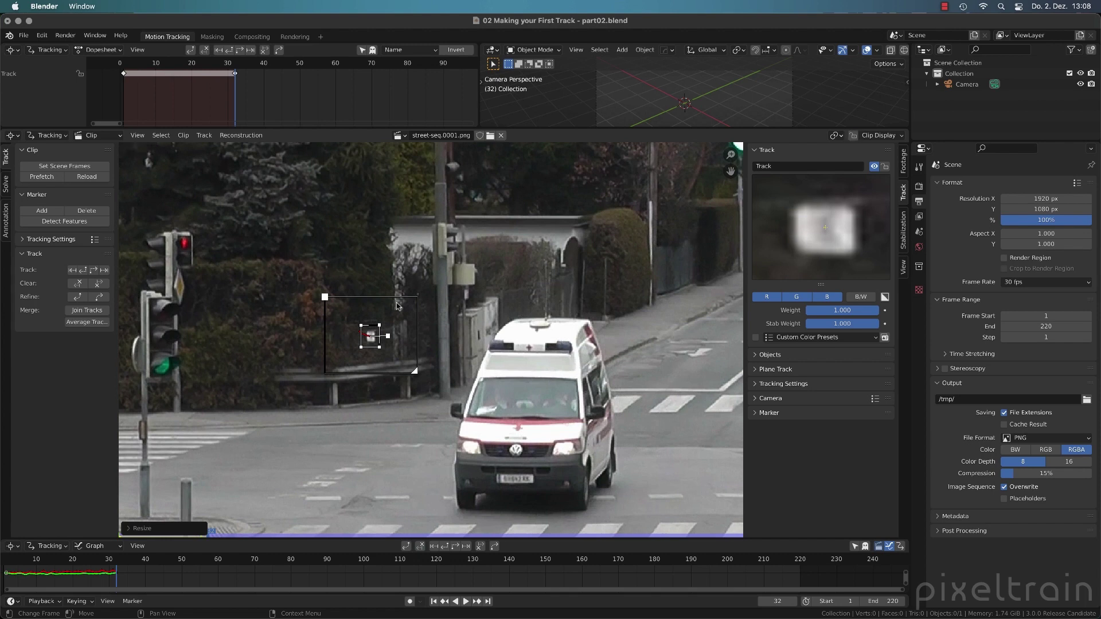
pyautogui.press('l')
pyautogui.click(853, 136)
pyautogui.click(853, 136)
pyautogui.click(854, 136)
pyautogui.click(854, 137)
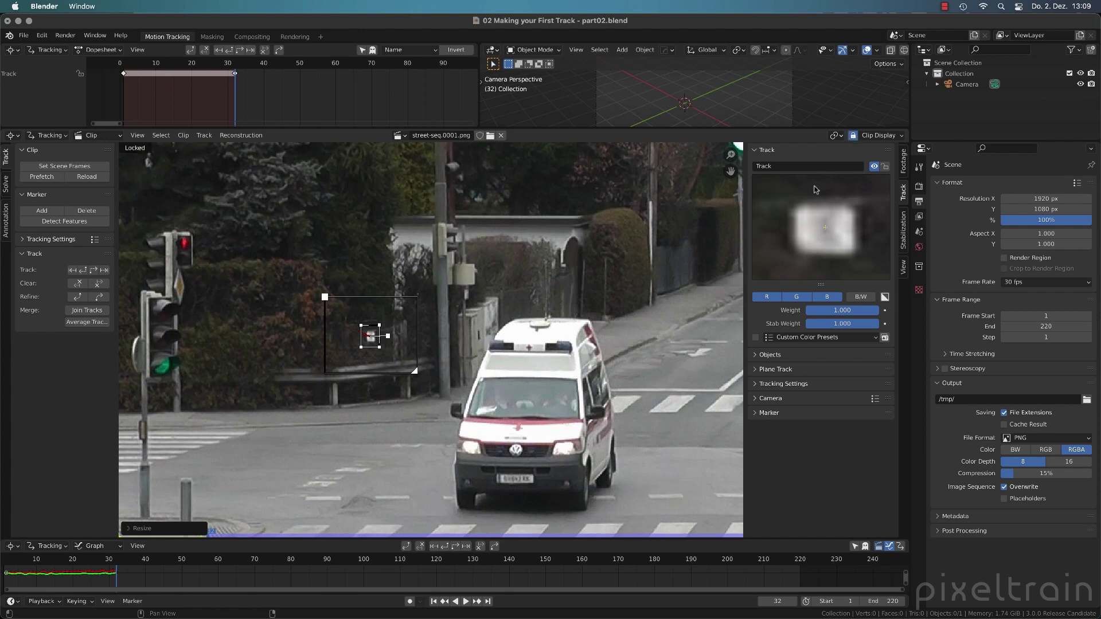
pyautogui.press('l')
pyautogui.press('l')
pyautogui.hotkey('ctrl', 't')
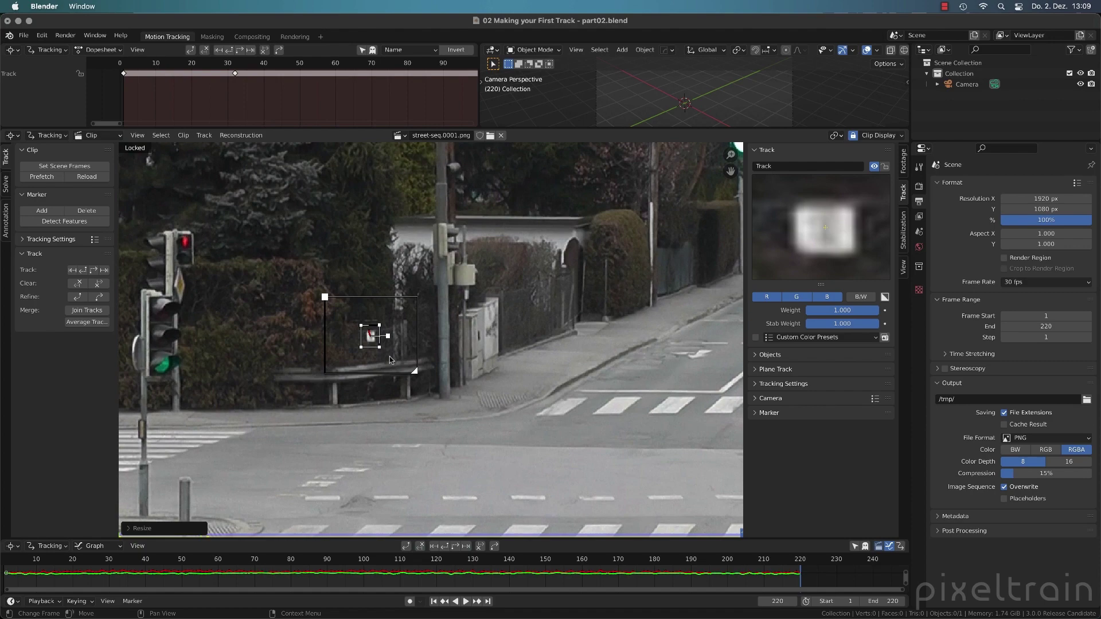
# Scrub through the tracked footage with the view locked to the sign and examine how well the marker holds
pyautogui.scroll(-3, 390, 356)
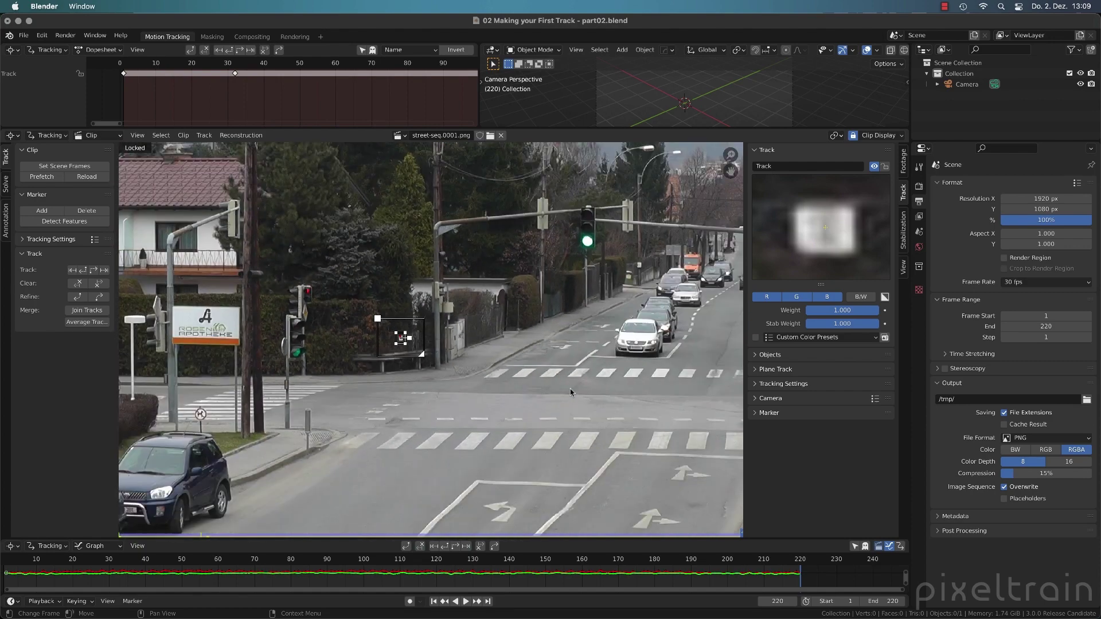
pyautogui.moveTo(570, 387)
pyautogui.mouseDown(button='middle')
pyautogui.moveTo(525, 389)
pyautogui.moveTo(541, 388)
pyautogui.mouseUp(button='middle')
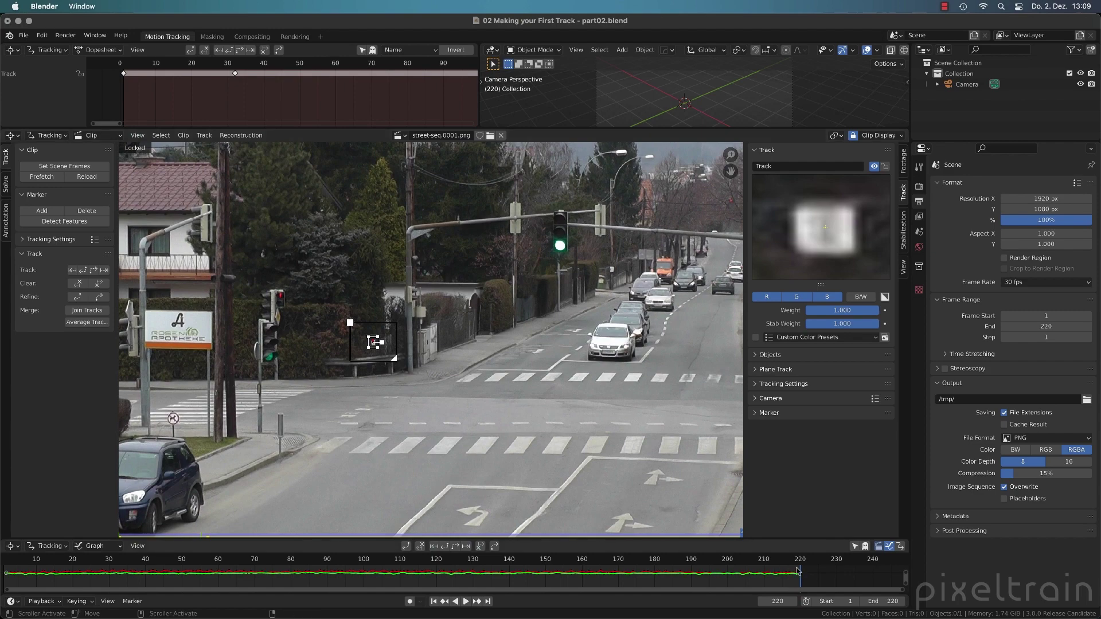
pyautogui.moveTo(784, 559); pyautogui.dragTo(400, 565)
pyautogui.scroll(-3, 452, 419)
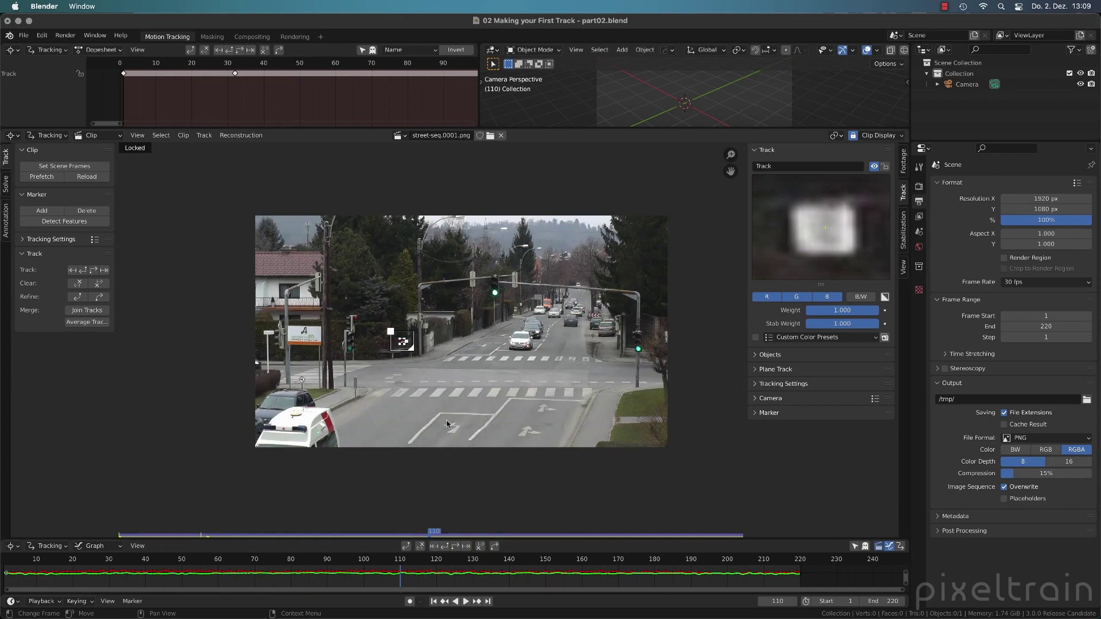
pyautogui.moveTo(448, 423); pyautogui.dragTo(415, 437, button='middle')
pyautogui.scroll(3, 440, 369)
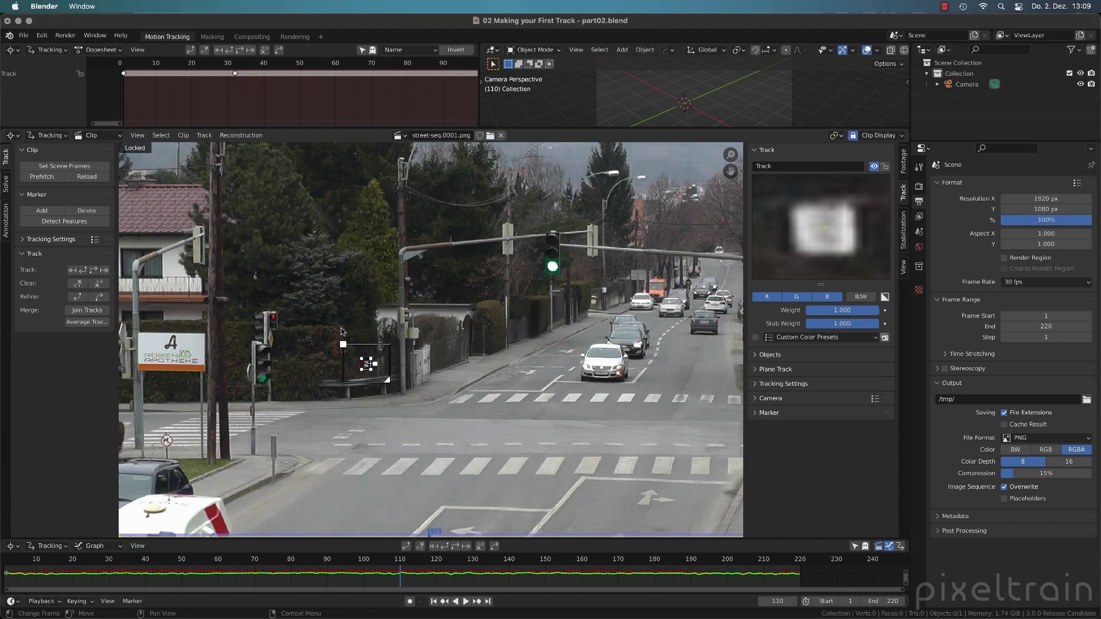
pyautogui.scroll(-2, 422, 448)
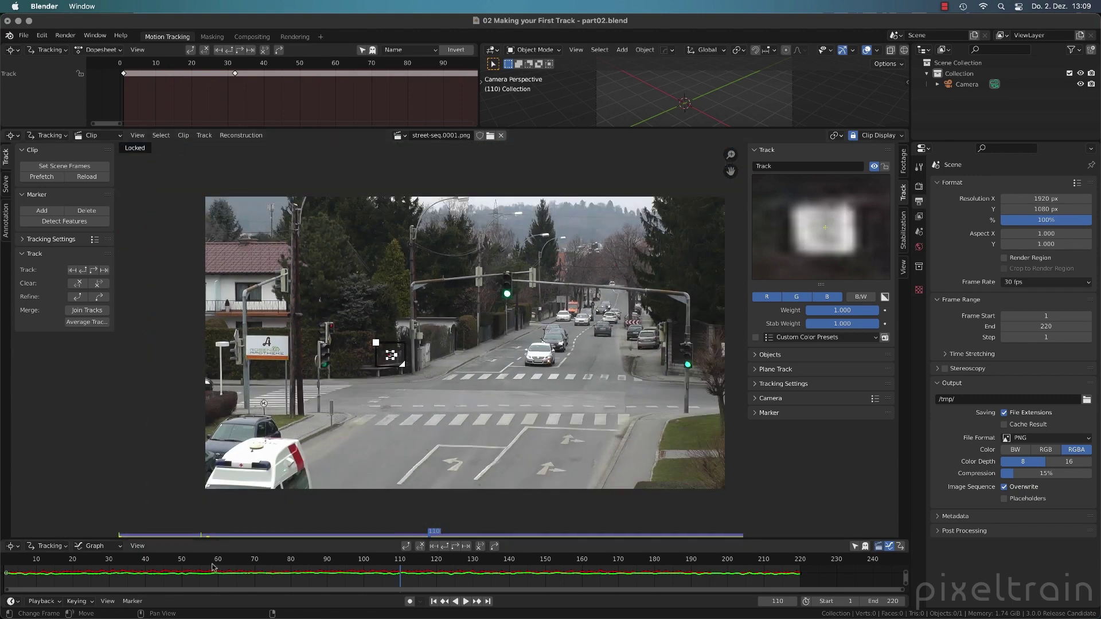
pyautogui.moveTo(133, 559)
pyautogui.mouseDown()
pyautogui.moveTo(658, 567)
pyautogui.moveTo(353, 567)
pyautogui.mouseUp()
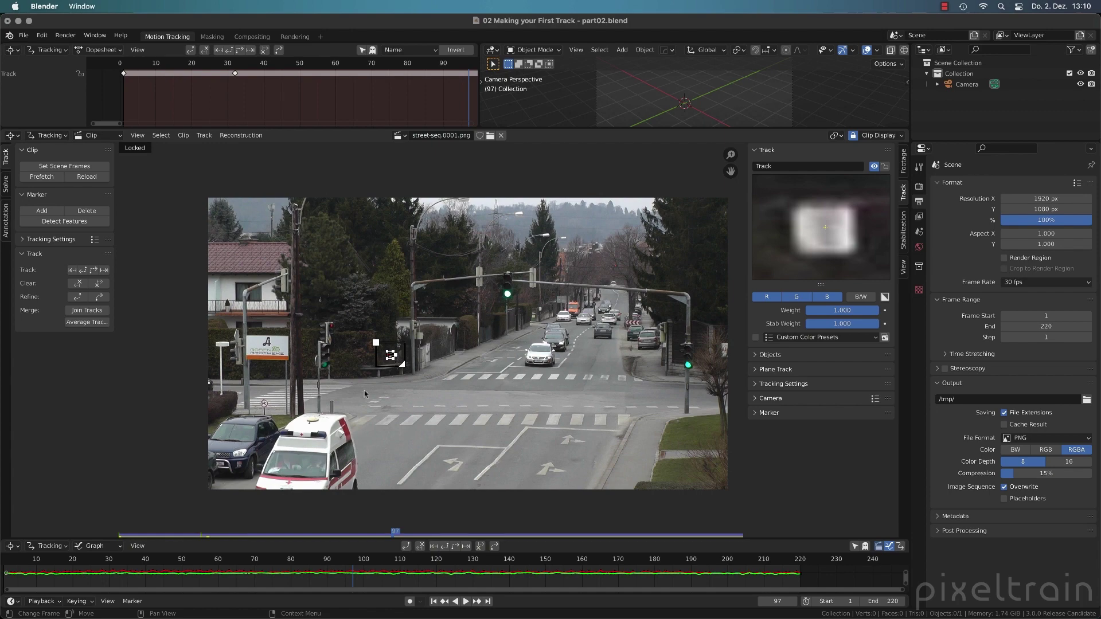
pyautogui.moveTo(38, 560); pyautogui.dragTo(233, 553)
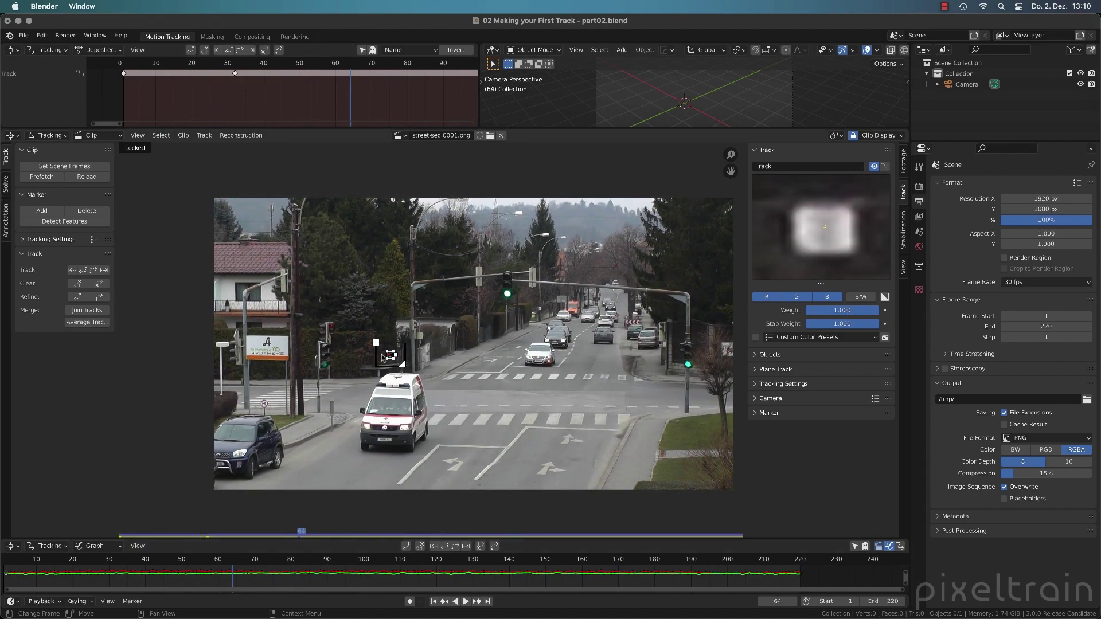
pyautogui.scroll(2, 382, 354)
pyautogui.scroll(-1, 380, 356)
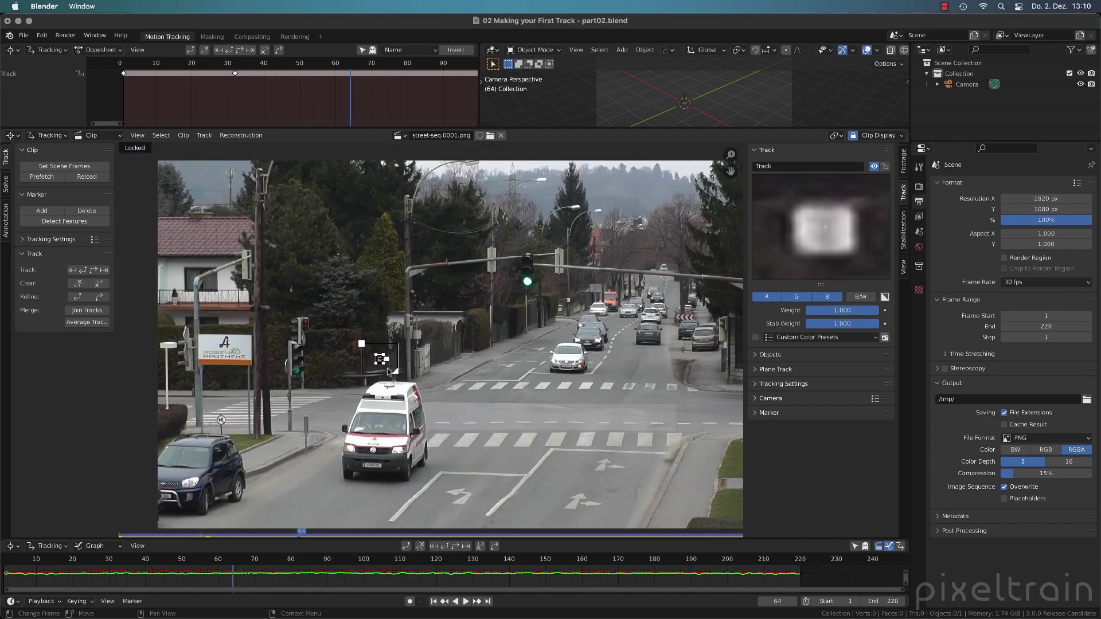
# Release the view lock on the selected track and scrub through the footage to frame 146
pyautogui.press('l')
pyautogui.moveTo(108, 561); pyautogui.dragTo(531, 553)
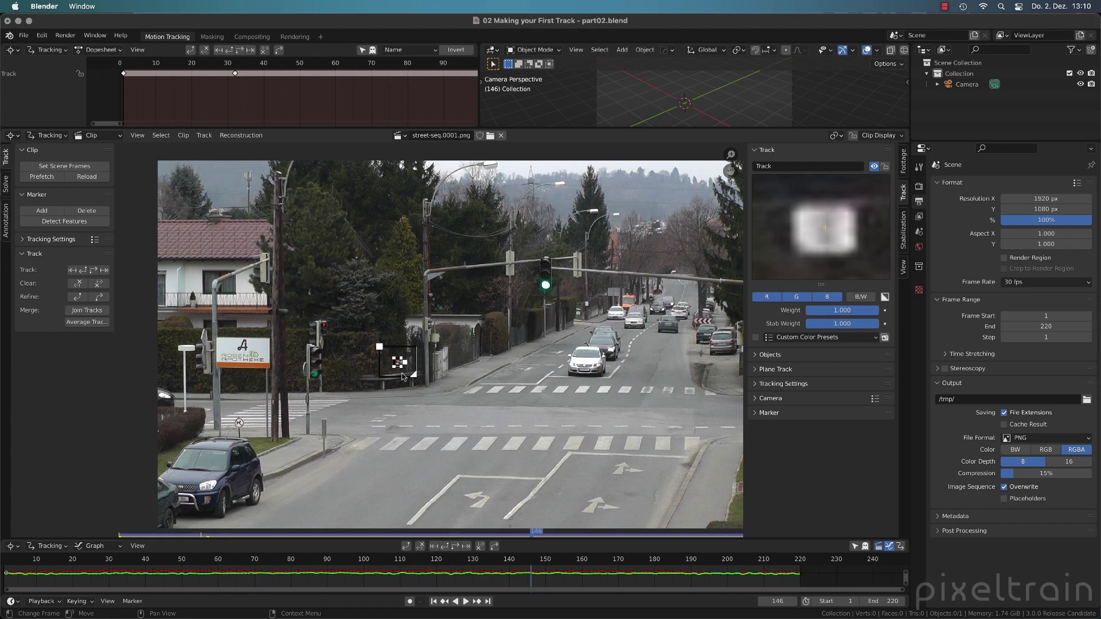
# Lock the finished sign track against changes and rename it White Thing
pyautogui.hotkey('ctrl', 'l')
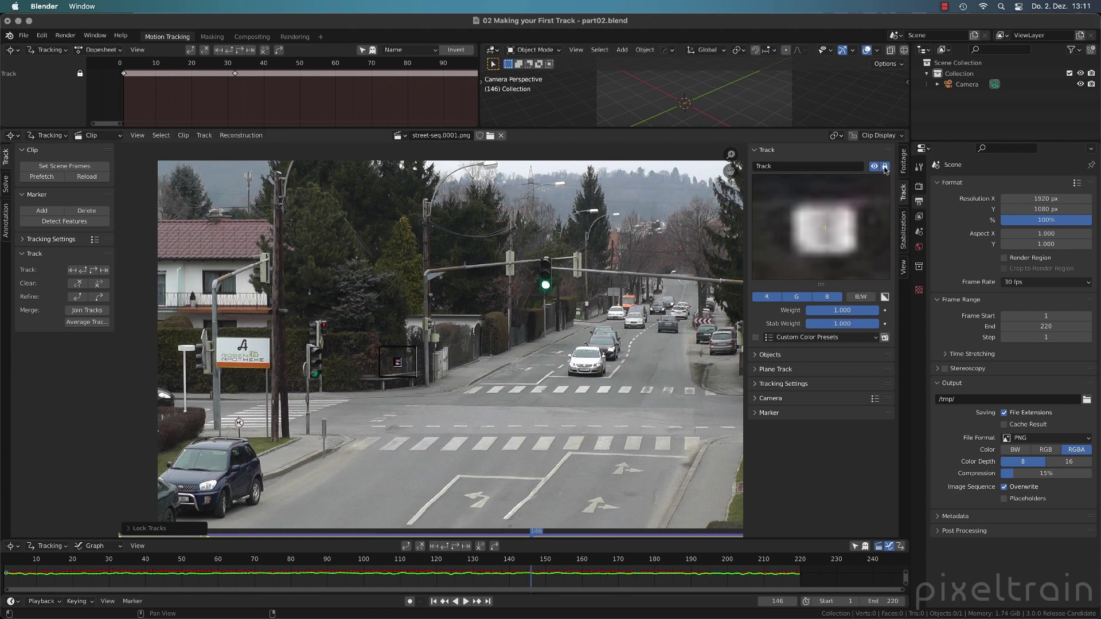
pyautogui.click(804, 165)
pyautogui.write('White Thing')
pyautogui.press('Return')
pyautogui.scroll(-6, 206, 104)
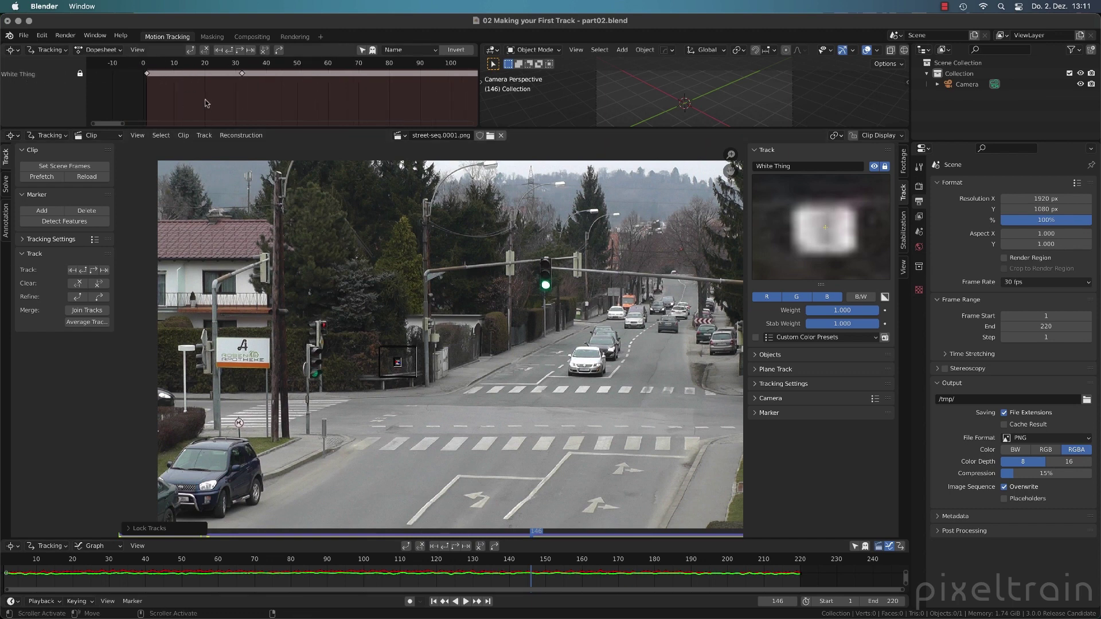
# Go to the last frame, 220, and place a new tracking marker on the left tail light of the silver parked car
pyautogui.scroll(-3, 307, 104)
pyautogui.press('Home')
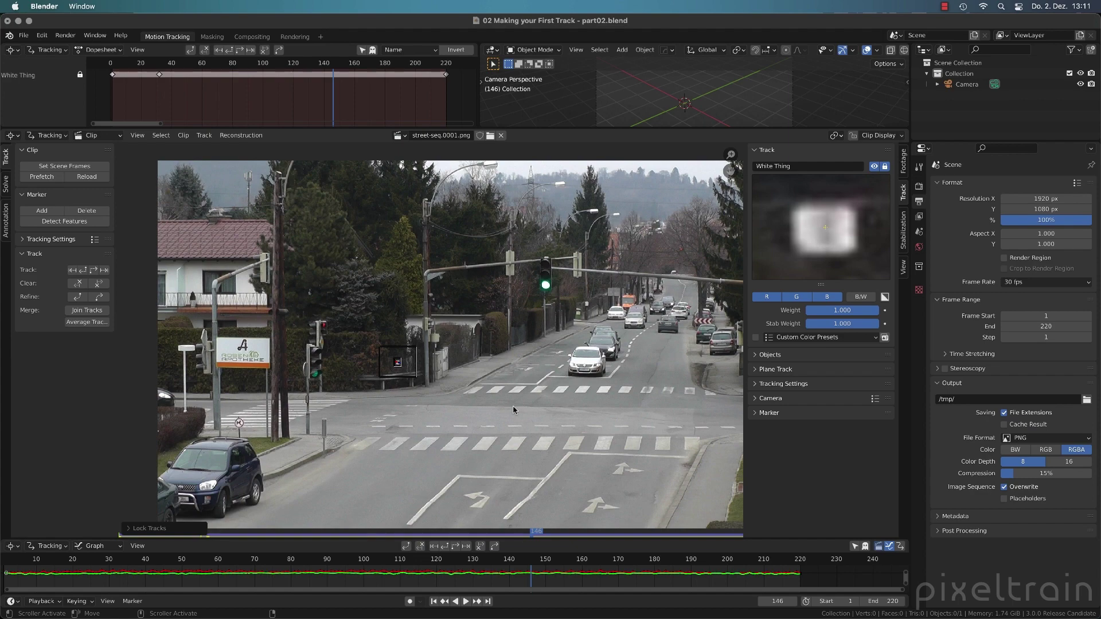
pyautogui.hotkey('shift', 'Right')
pyautogui.moveTo(626, 347); pyautogui.dragTo(518, 310, button='middle')
pyautogui.scroll(2, 423, 332)
pyautogui.scroll(2, 518, 311)
pyautogui.moveTo(616, 318); pyautogui.dragTo(434, 350, button='middle')
pyautogui.scroll(1, 484, 307)
pyautogui.scroll(1, 470, 343)
pyautogui.scroll(1, 433, 350)
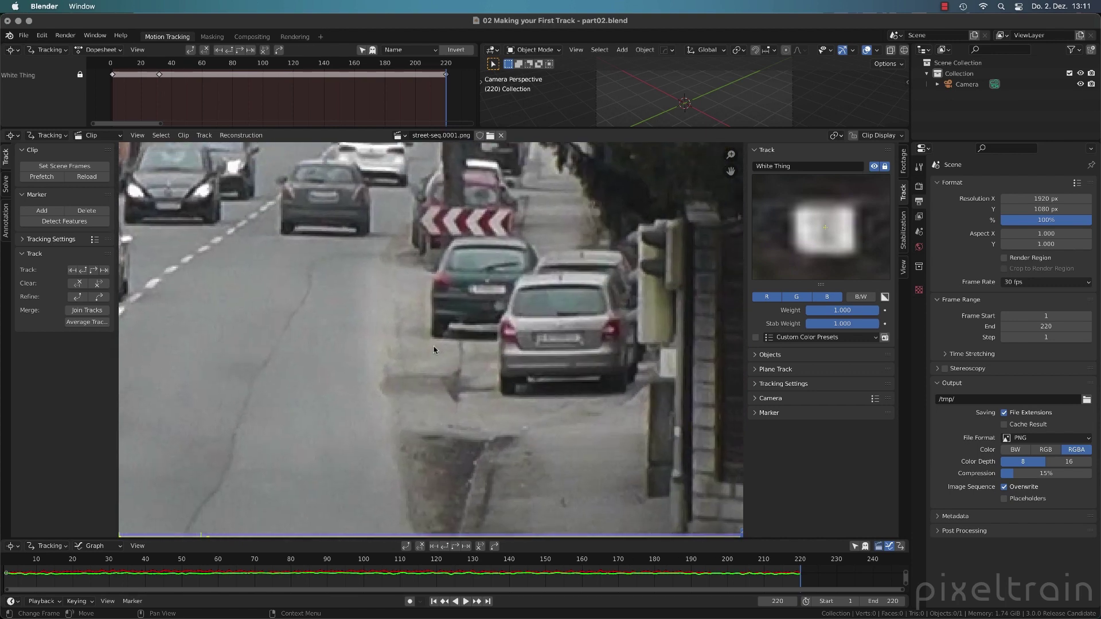
pyautogui.keyDown('ctrl'); pyautogui.click(508, 335); pyautogui.keyUp('ctrl')
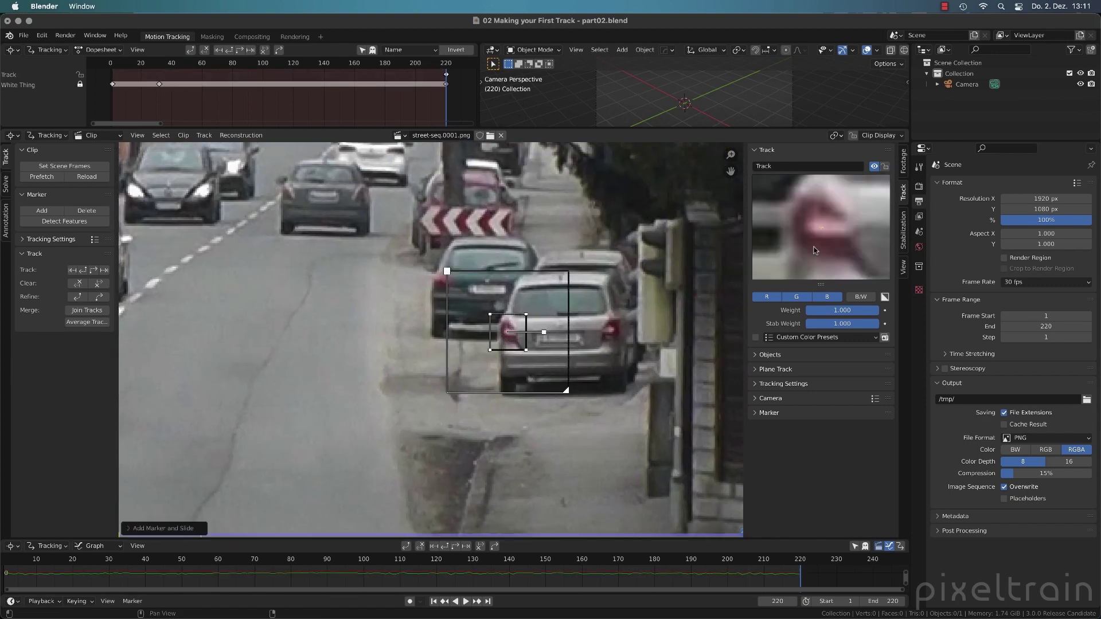
pyautogui.moveTo(509, 331); pyautogui.dragTo(510, 332)
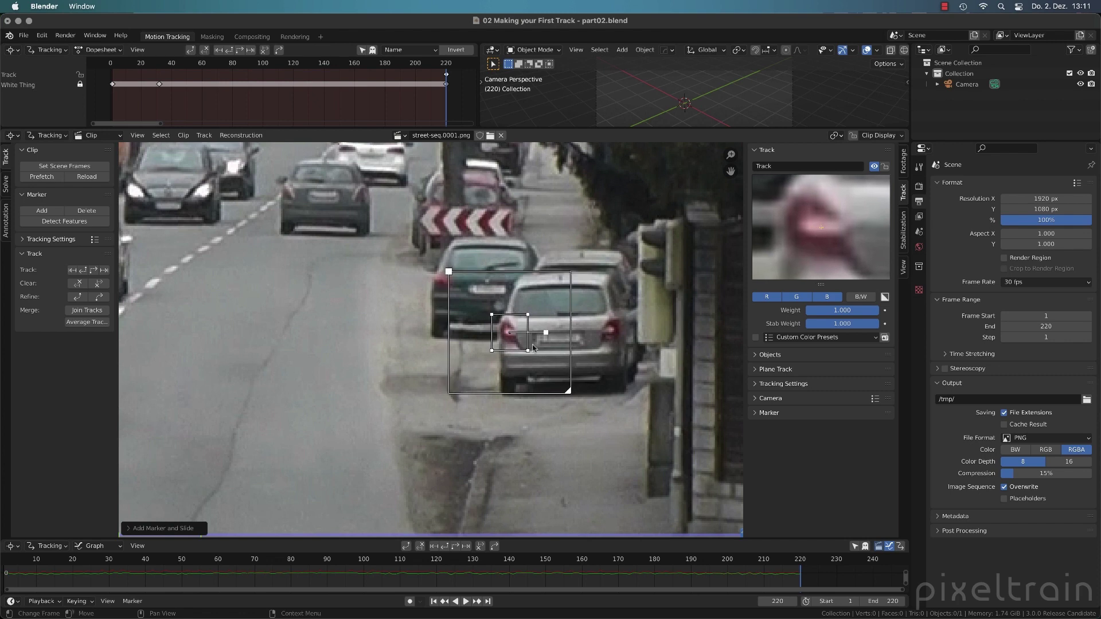
pyautogui.moveTo(809, 236); pyautogui.dragTo(786, 235)
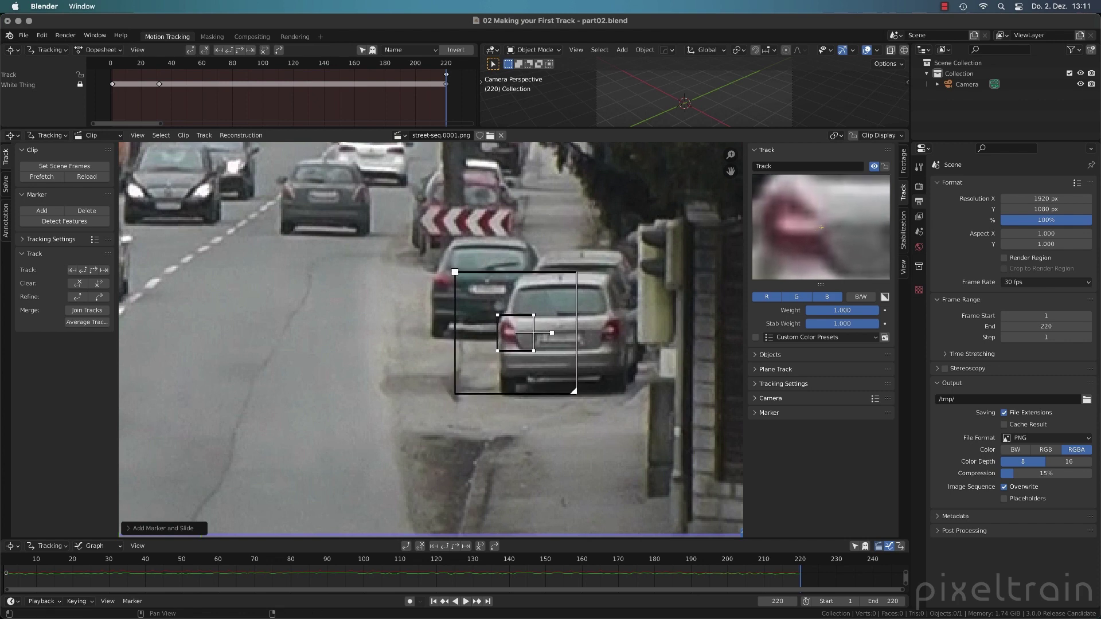
# Hide the search area and scale the tail light marker down to about 0.73 of its size
pyautogui.press('s')
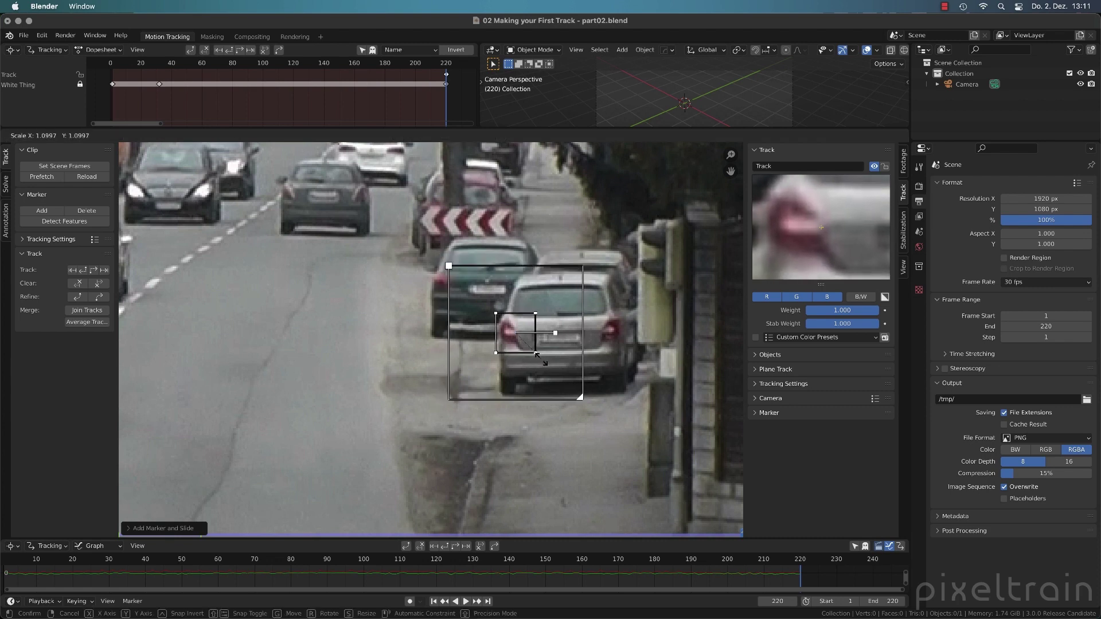
pyautogui.click(545, 364)
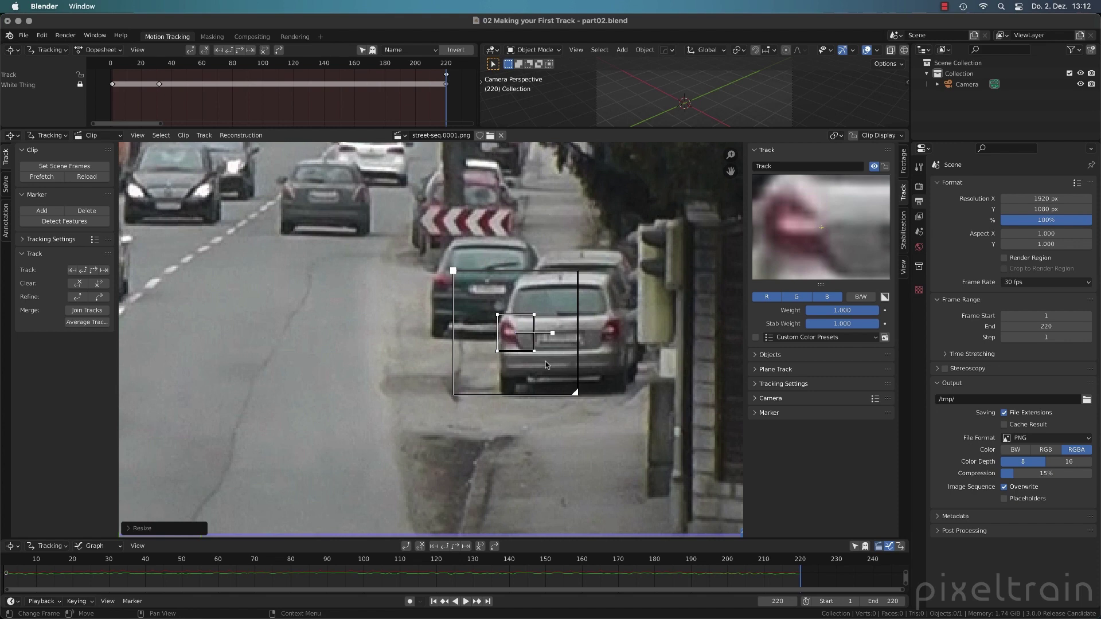
pyautogui.hotkey('alt', 's')
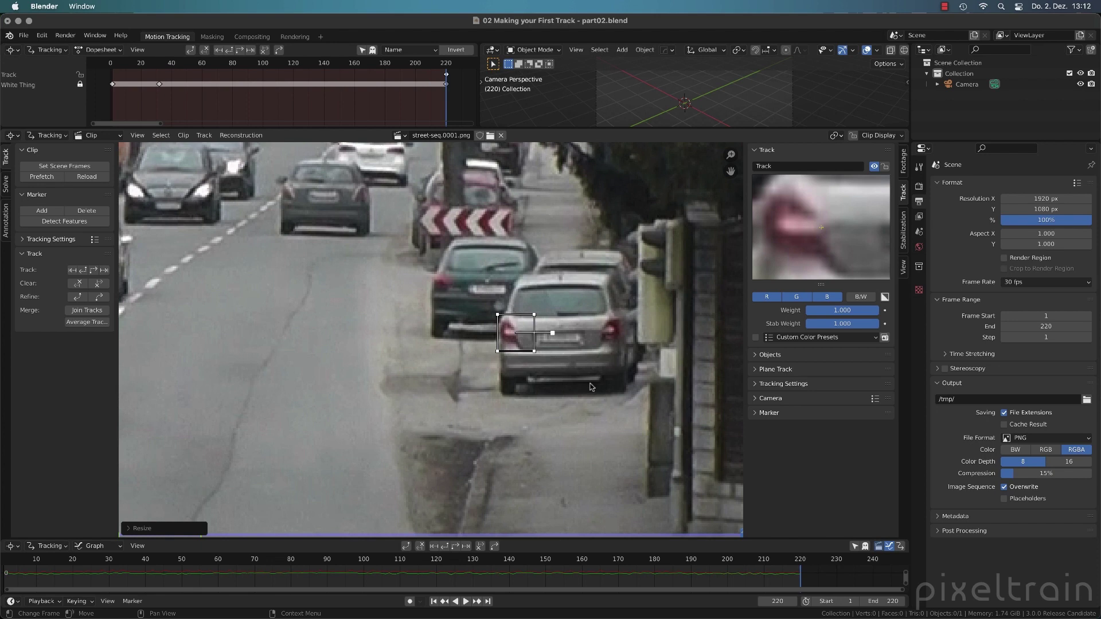
pyautogui.press('s')
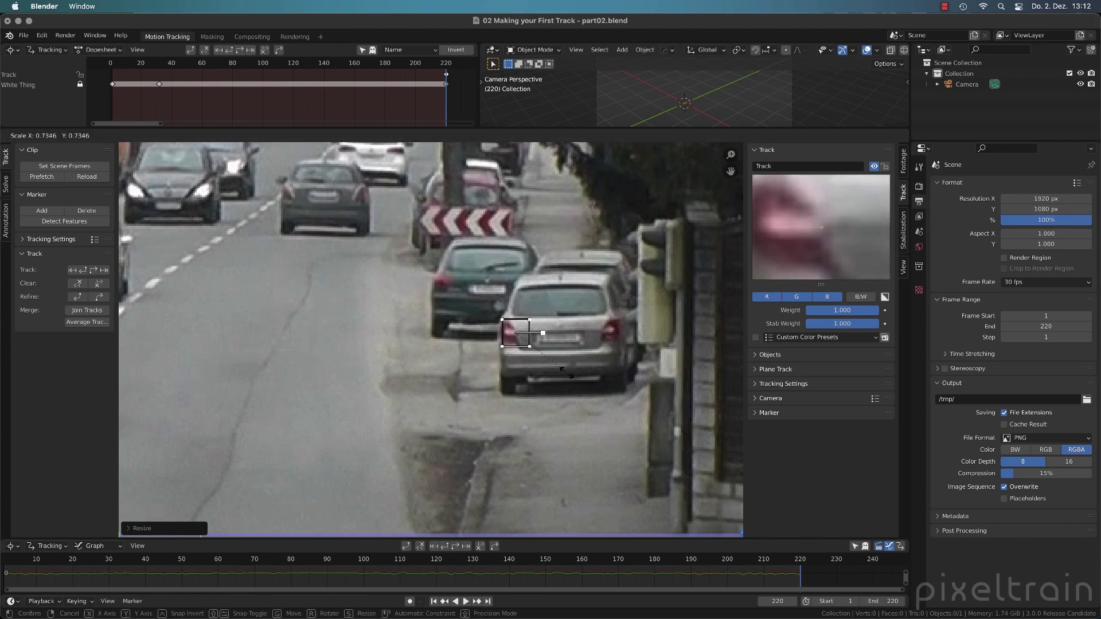
pyautogui.click(566, 373)
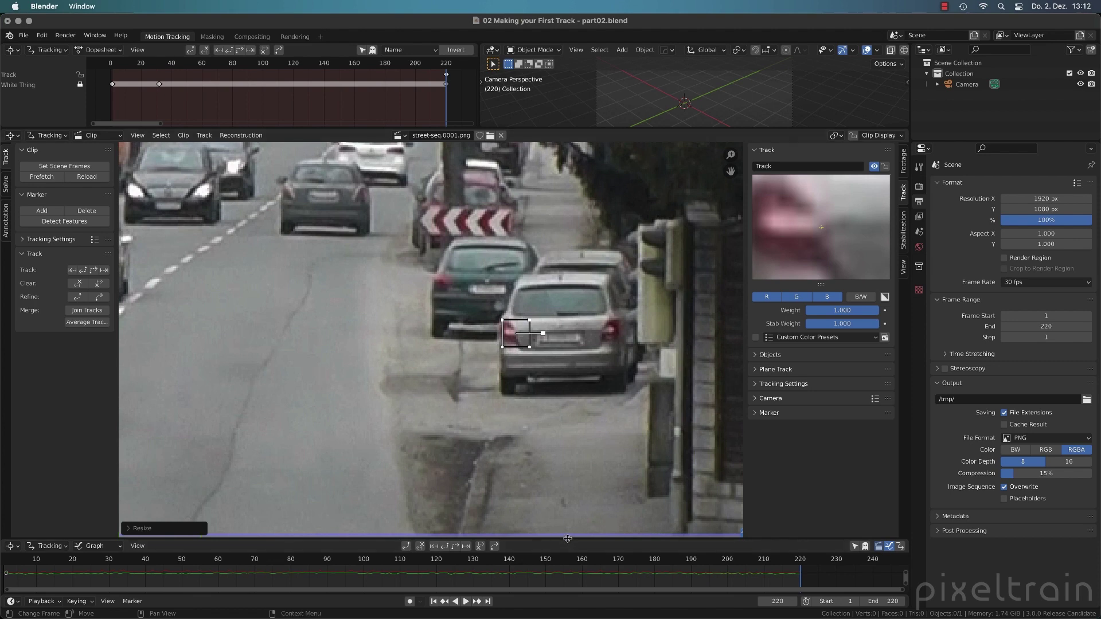
# Enlarge the graph editor and examine what the selected-only filter shows in the graph and the dopesheet, leaving both filters off
pyautogui.moveTo(568, 539); pyautogui.dragTo(572, 517)
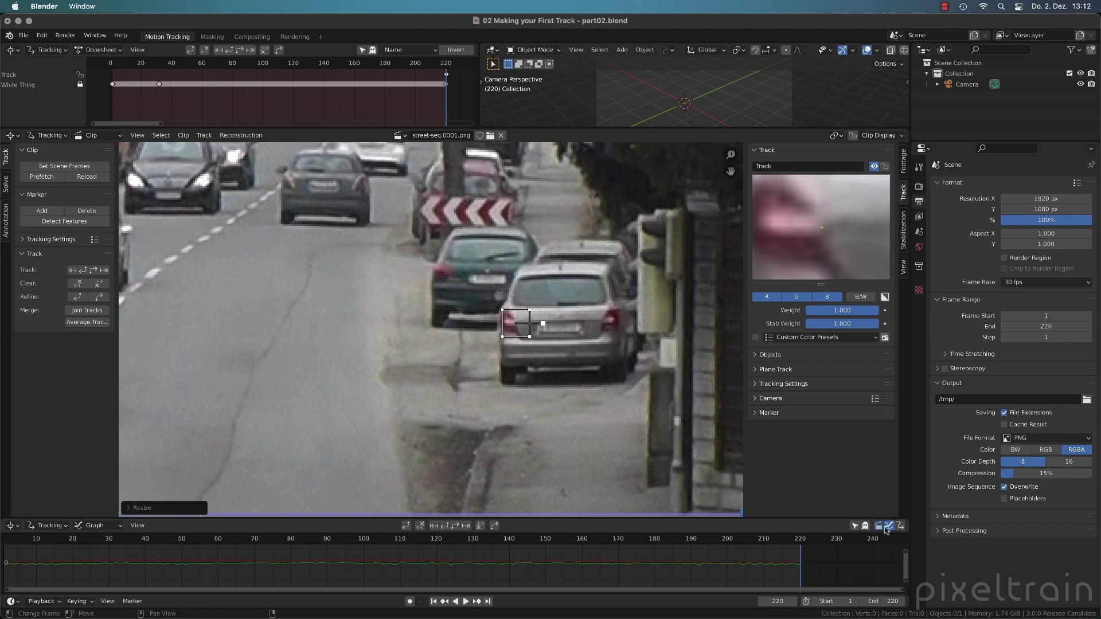
pyautogui.click(855, 526)
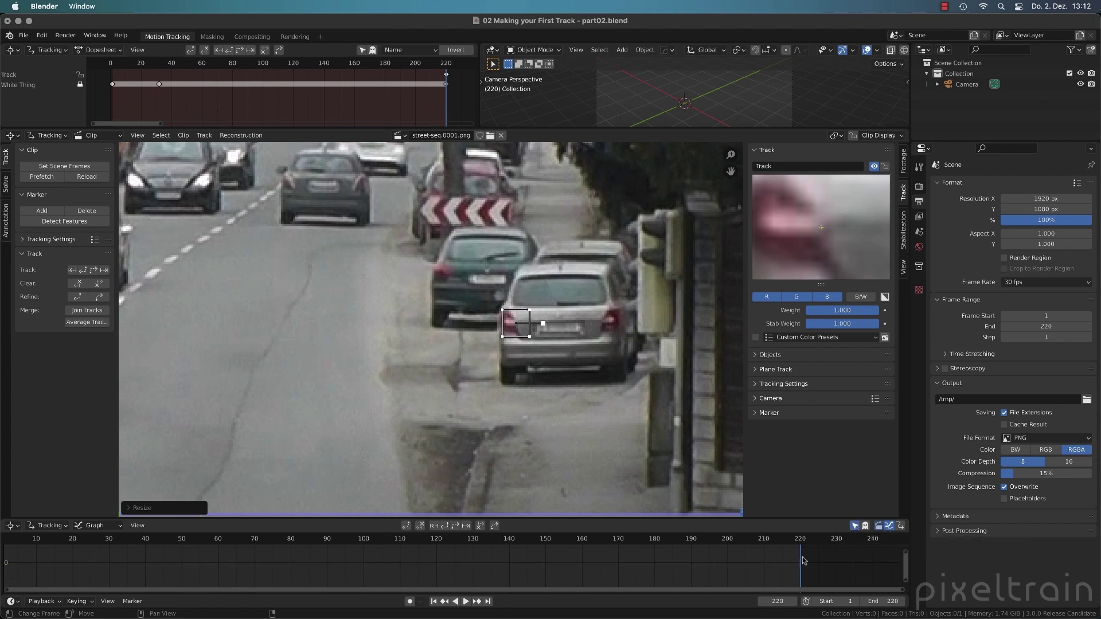
pyautogui.click(855, 527)
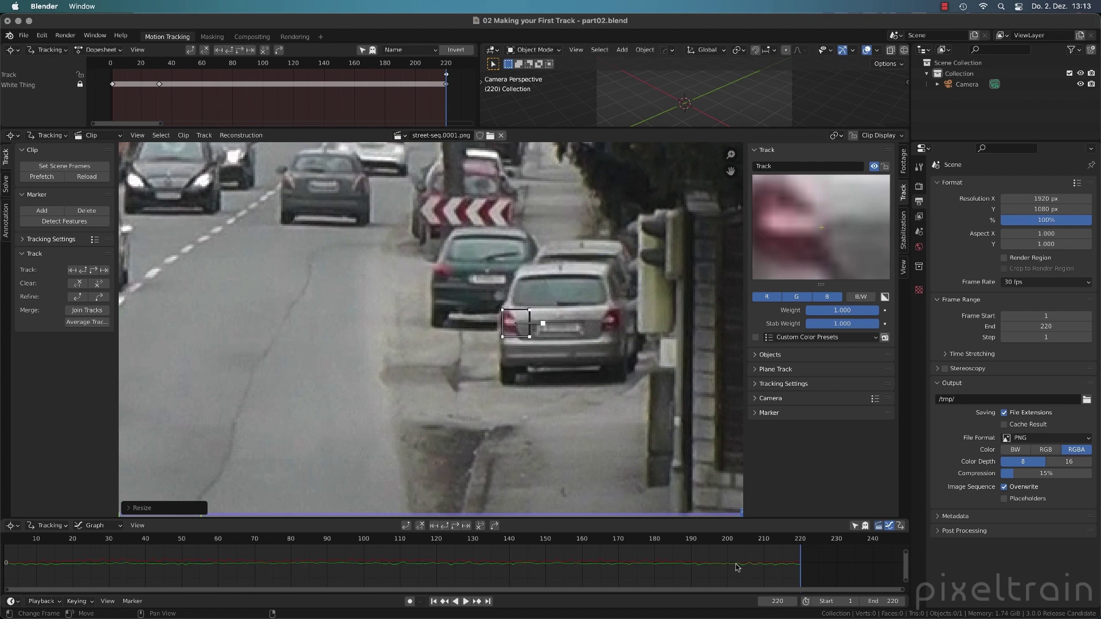
pyautogui.click(854, 525)
pyautogui.click(854, 525)
pyautogui.click(364, 52)
pyautogui.click(364, 52)
pyautogui.click(364, 52)
pyautogui.click(364, 52)
# Lock the clip view to the selected tail light marker and track it backward from frame 220 to frame 1
pyautogui.press('l')
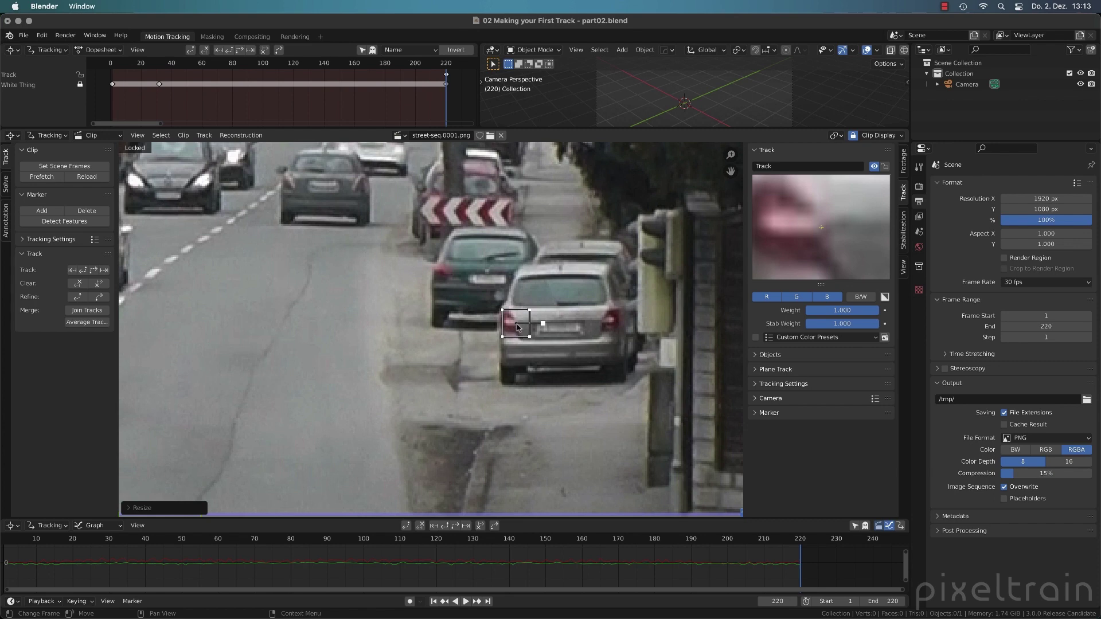
pyautogui.hotkey('shift', 'ctrl', 't')
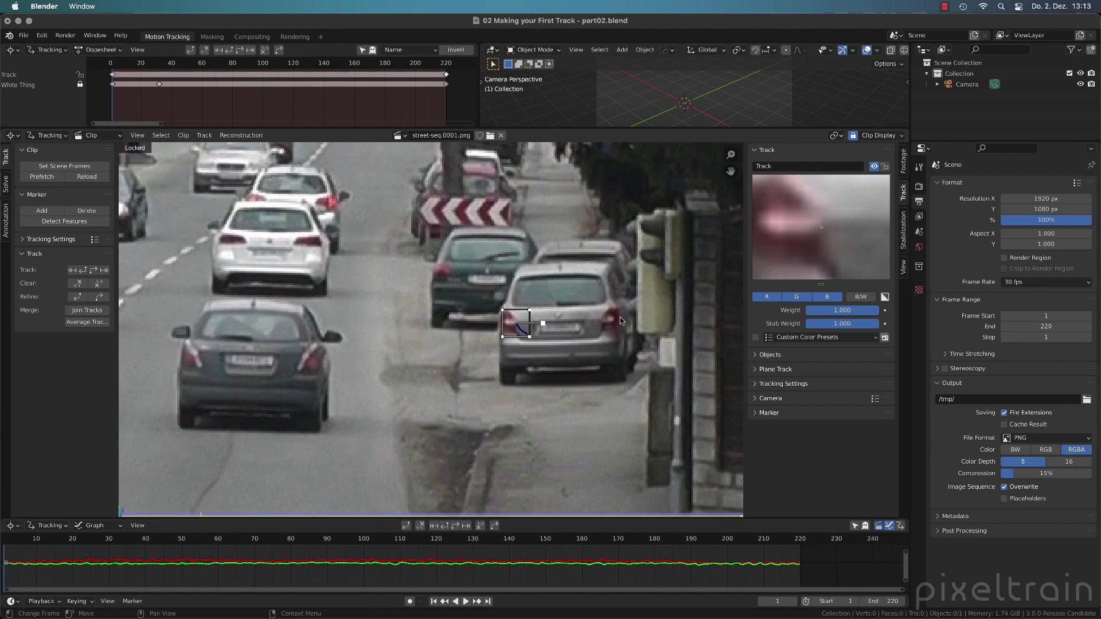
# Correct the tail light marker's position at frame 100, clear the track before that frame and retrack it backward to frame 1
pyautogui.moveTo(36, 538); pyautogui.dragTo(364, 550)
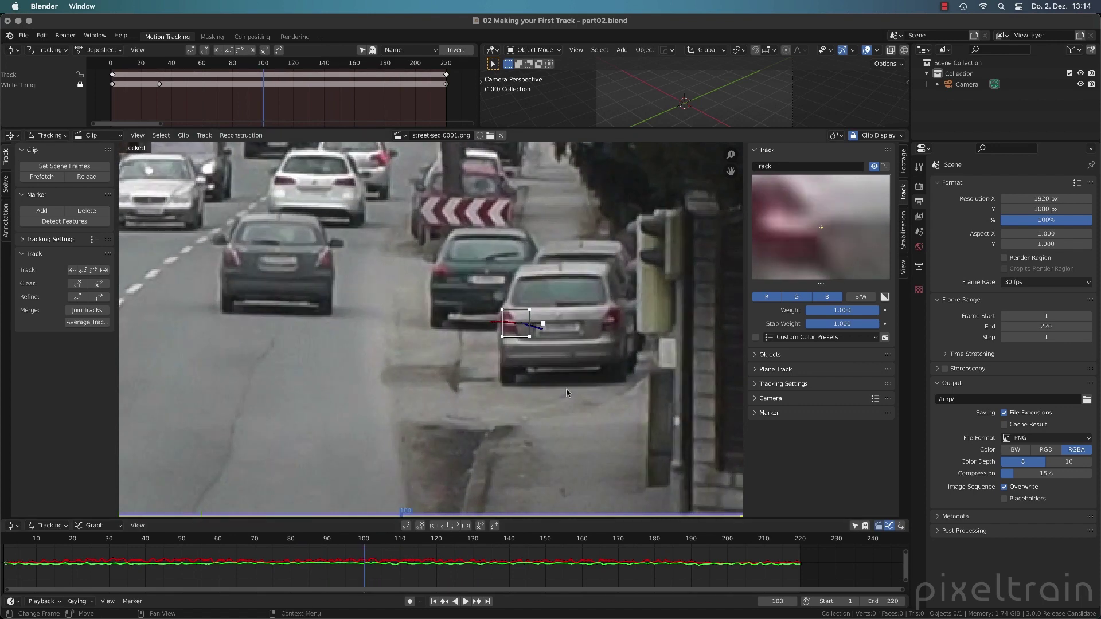
pyautogui.moveTo(834, 248); pyautogui.dragTo(839, 248)
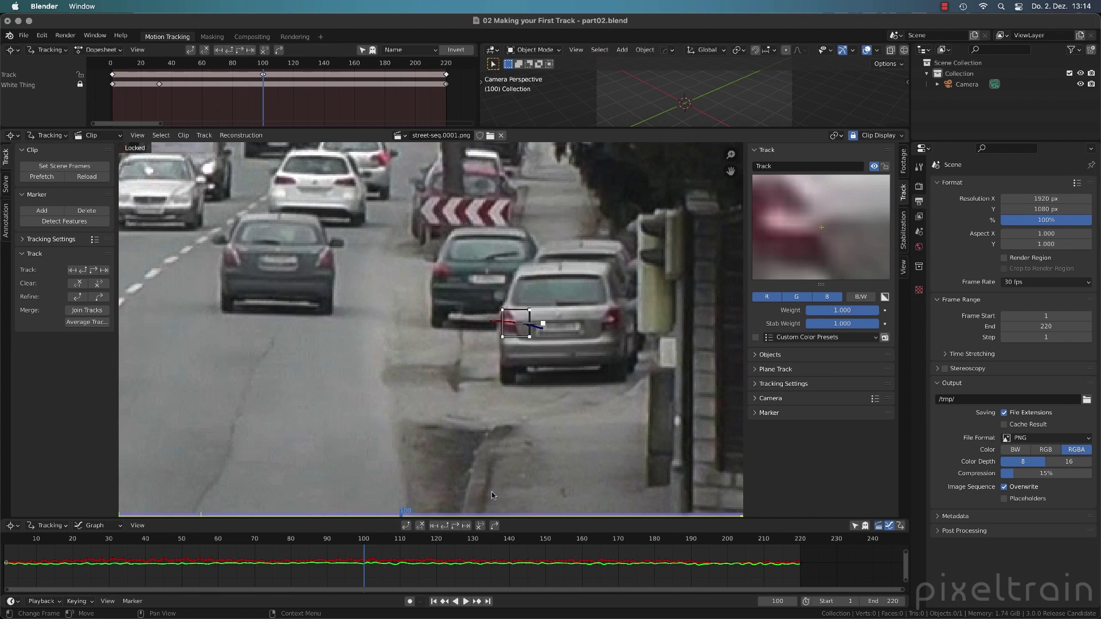
pyautogui.click(420, 527)
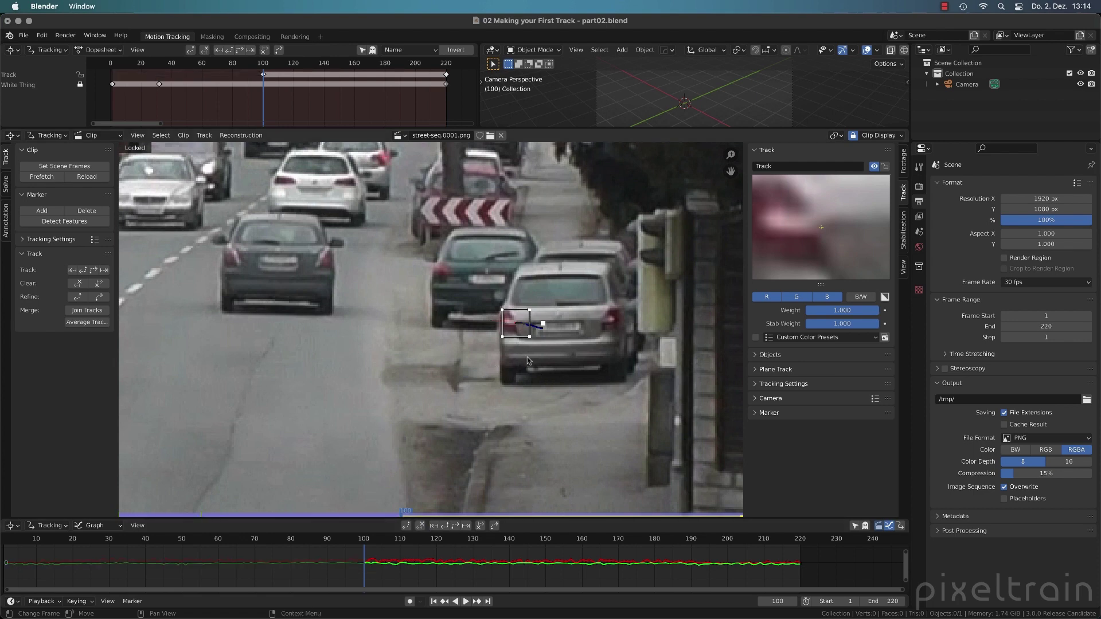
pyautogui.hotkey('shift', 'ctrl', 't')
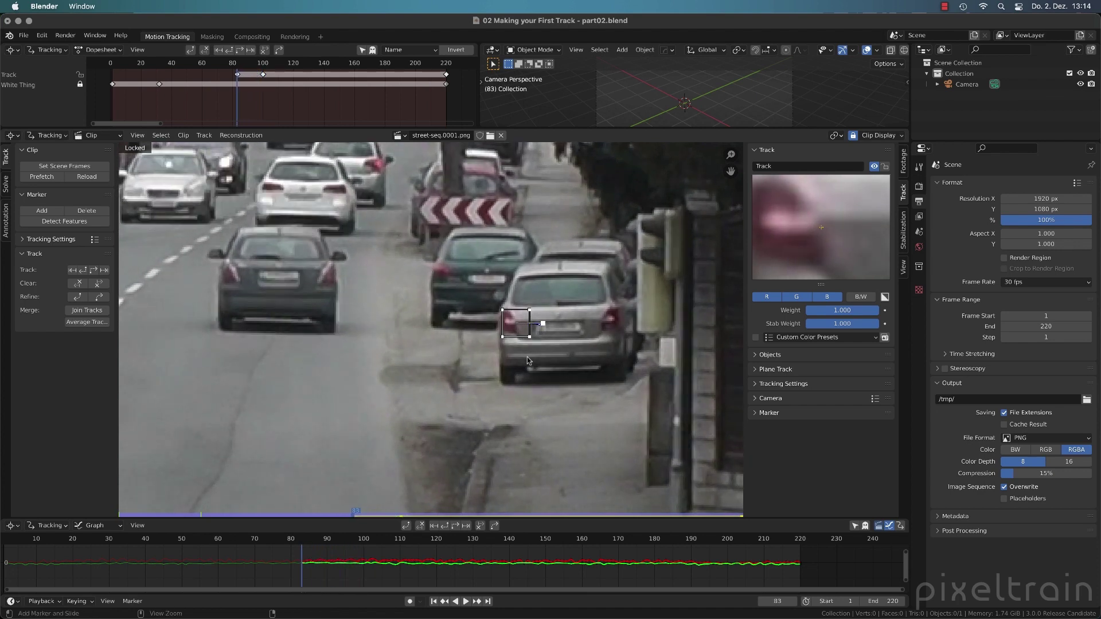
pyautogui.hotkey('shift', 'ctrl', 't')
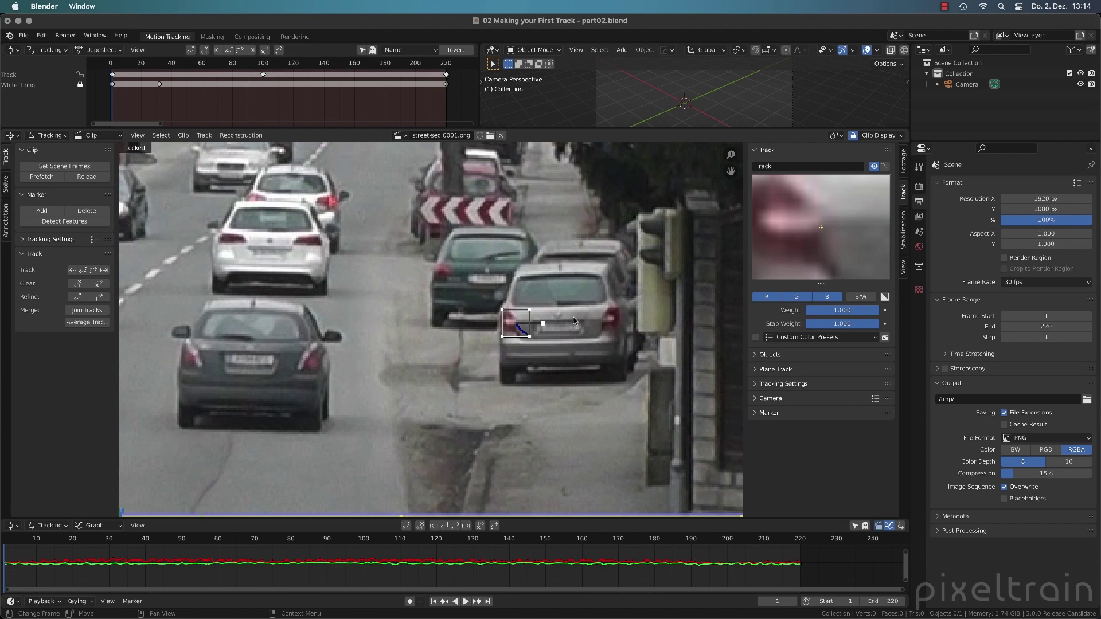
# Lock the finished tail light track against changes and rename it Red Thing
pyautogui.hotkey('ctrl', 'l')
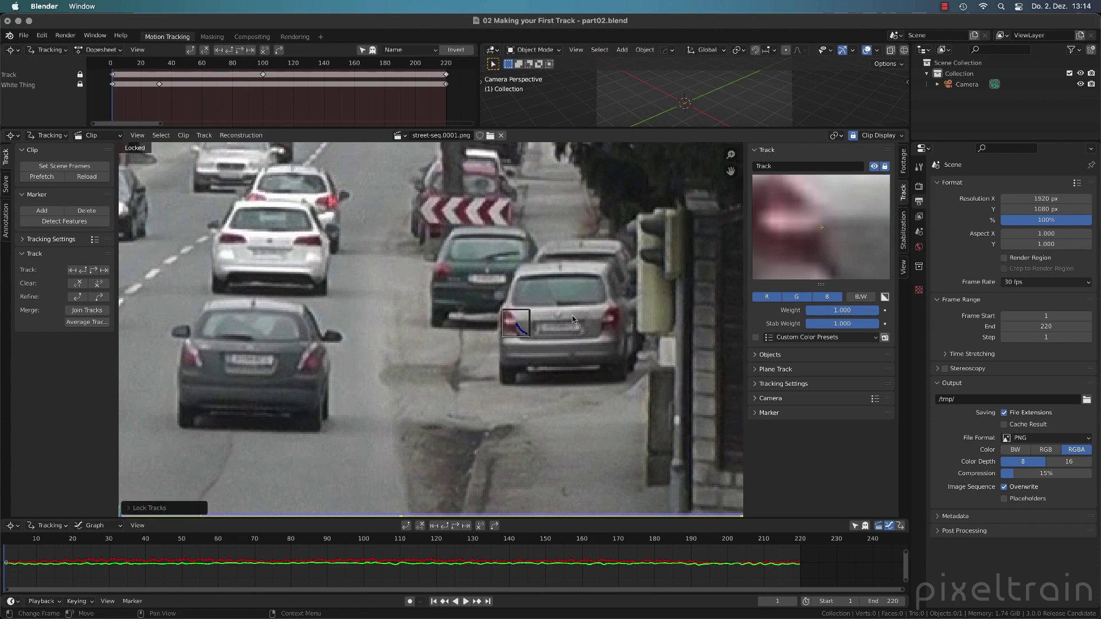
pyautogui.click(780, 167)
pyautogui.write('Red Thing')
pyautogui.press('Return')
# Place a new tracking marker on the ambulance's VW emblem at frame 1 and show its search area
pyautogui.scroll(-5, 453, 339)
pyautogui.scroll(-1, 453, 339)
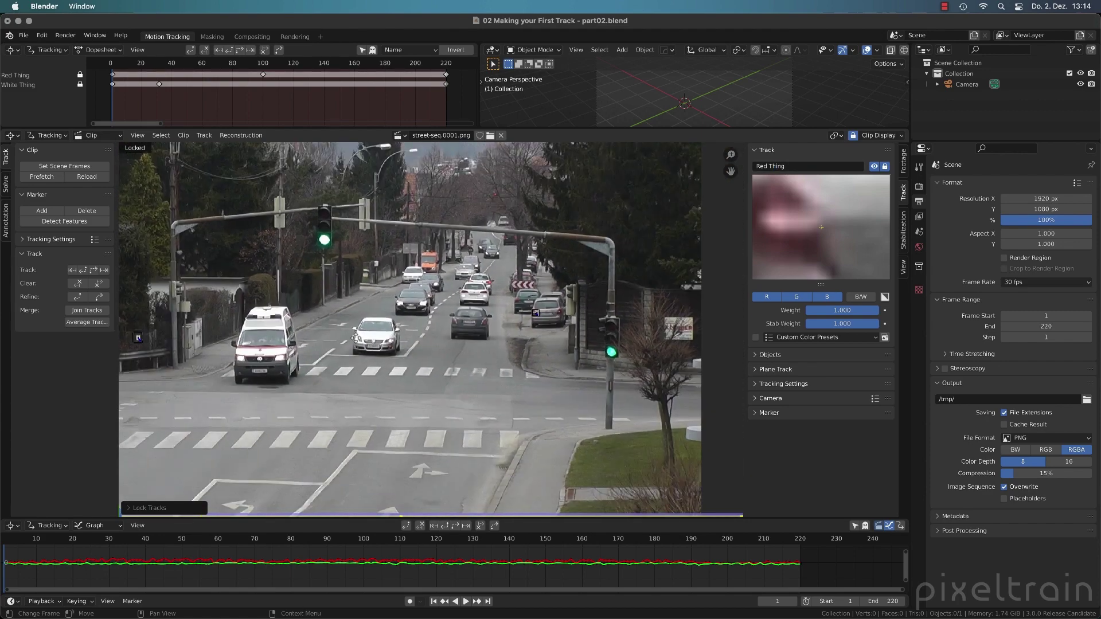
pyautogui.moveTo(359, 342); pyautogui.dragTo(372, 315, button='middle')
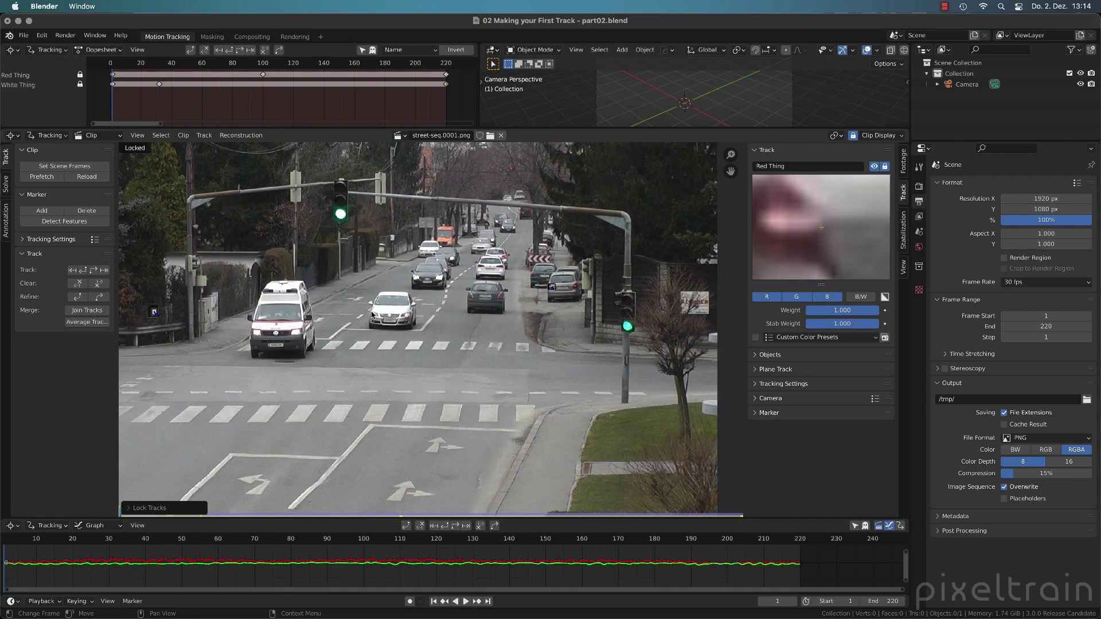
pyautogui.scroll(4, 226, 366)
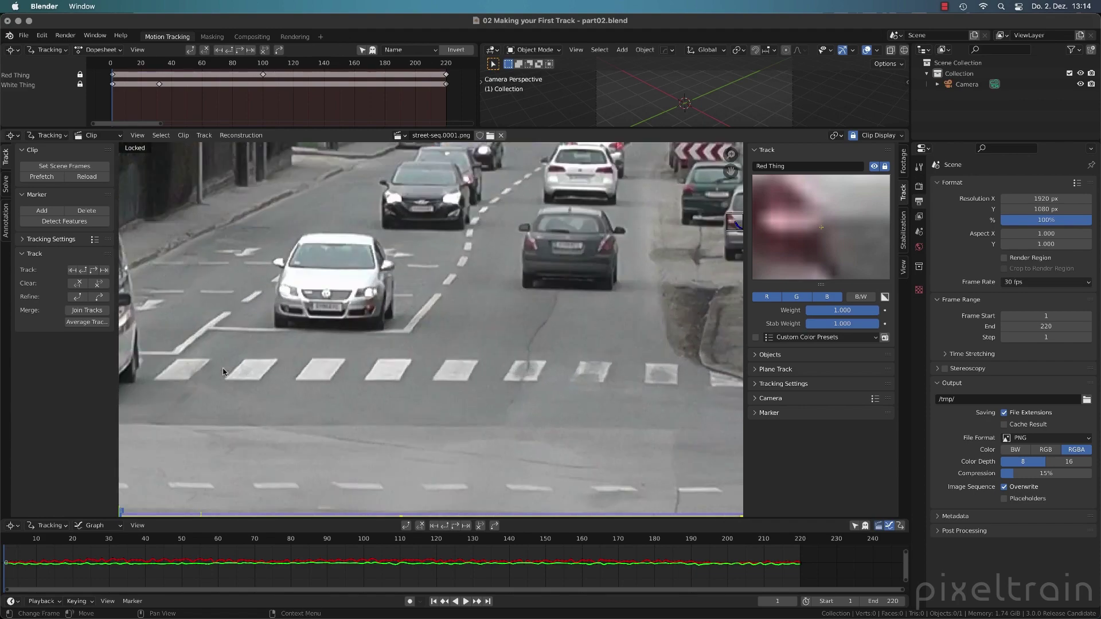
pyautogui.moveTo(224, 373); pyautogui.dragTo(536, 308, button='middle')
pyautogui.moveTo(467, 306); pyautogui.dragTo(572, 327, button='middle')
pyautogui.scroll(2, 468, 313)
pyautogui.moveTo(469, 313); pyautogui.dragTo(445, 363, button='middle')
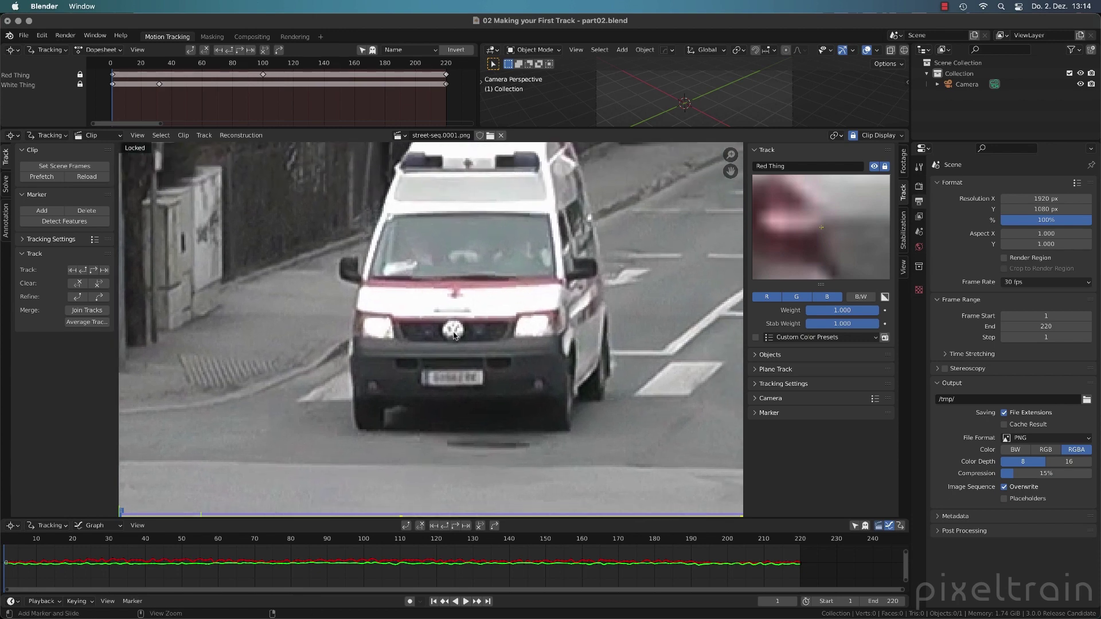
pyautogui.keyDown('ctrl'); pyautogui.click(453, 333); pyautogui.keyUp('ctrl')
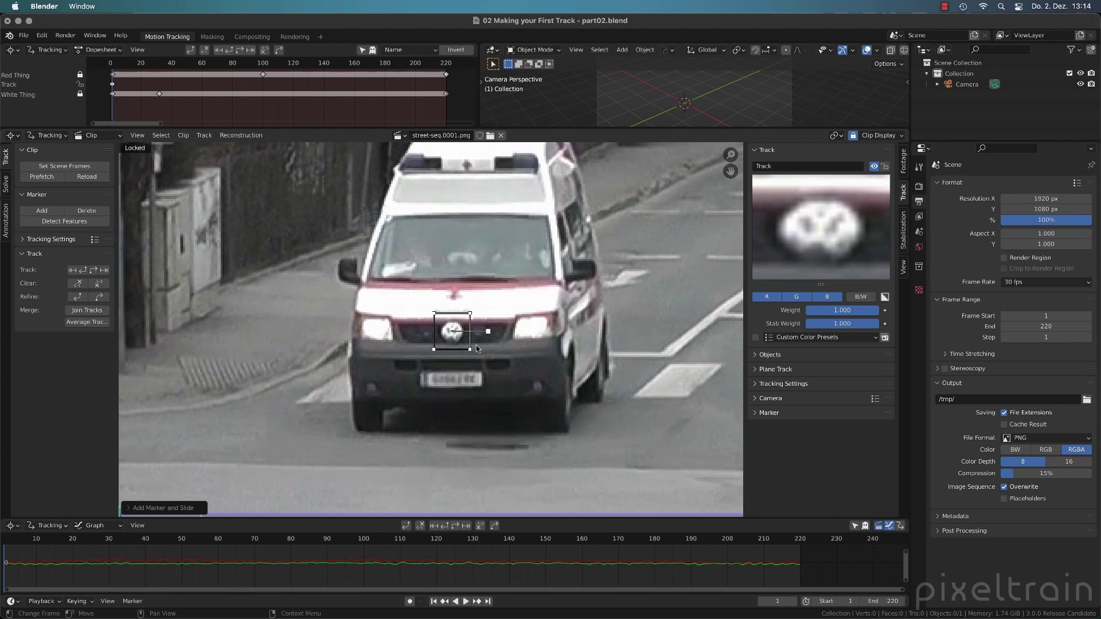
pyautogui.moveTo(823, 228); pyautogui.dragTo(824, 227)
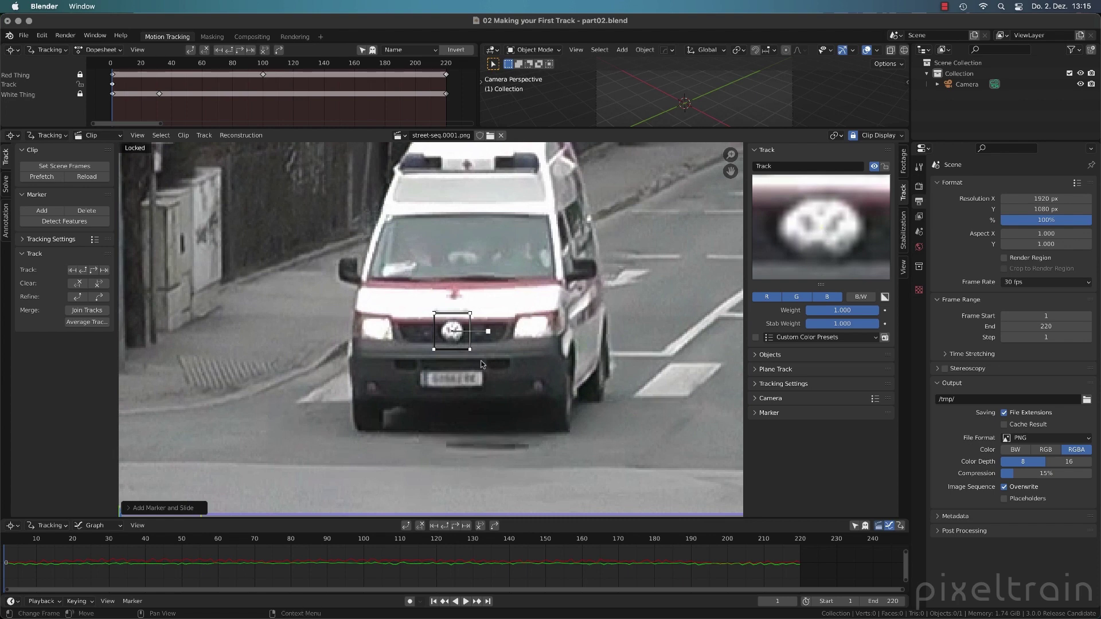
pyautogui.hotkey('alt', 's')
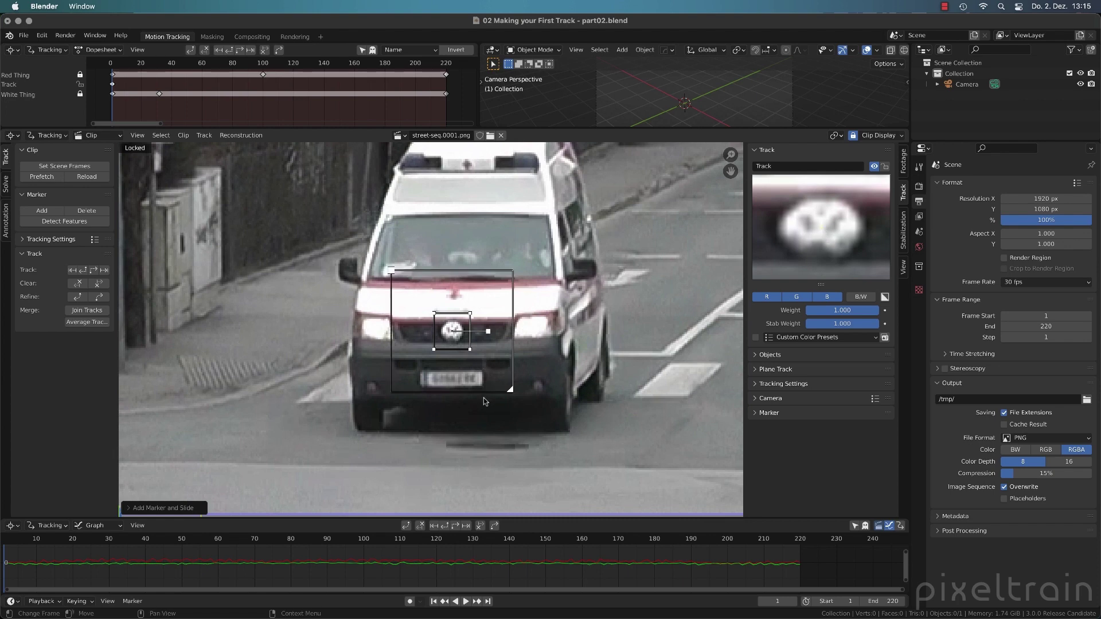
# Scrub through the first 49 frames to examine how the ambulance moves relative to the new marker, and return to frame 1
pyautogui.moveTo(10, 542); pyautogui.dragTo(183, 531)
pyautogui.scroll(-5, 427, 396)
pyautogui.moveTo(409, 403); pyautogui.dragTo(451, 363, button='middle')
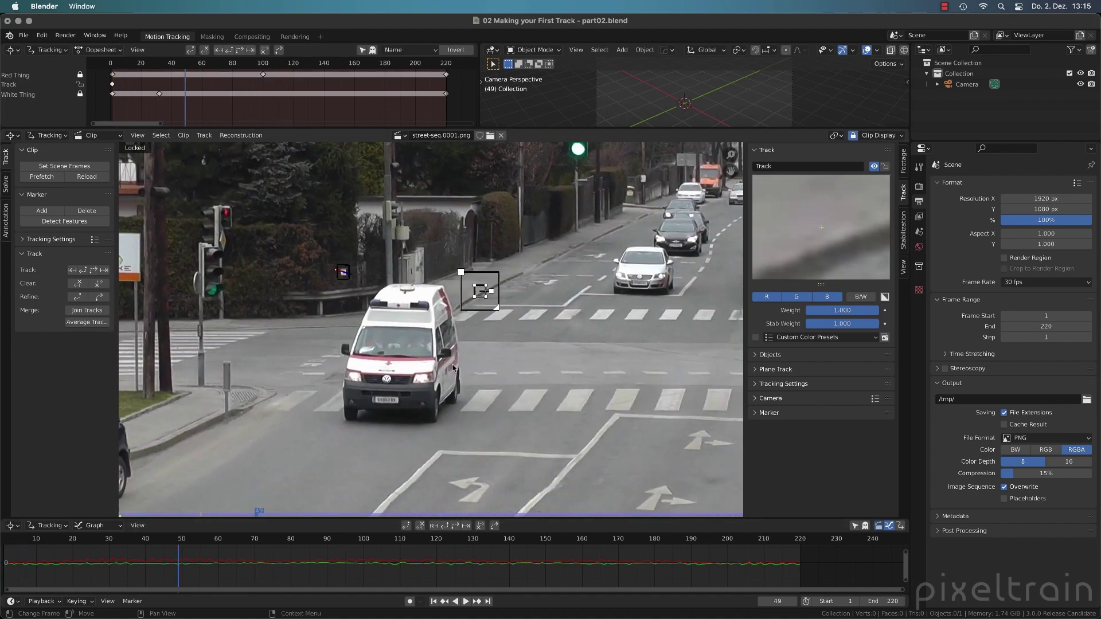
pyautogui.moveTo(28, 538); pyautogui.dragTo(154, 531)
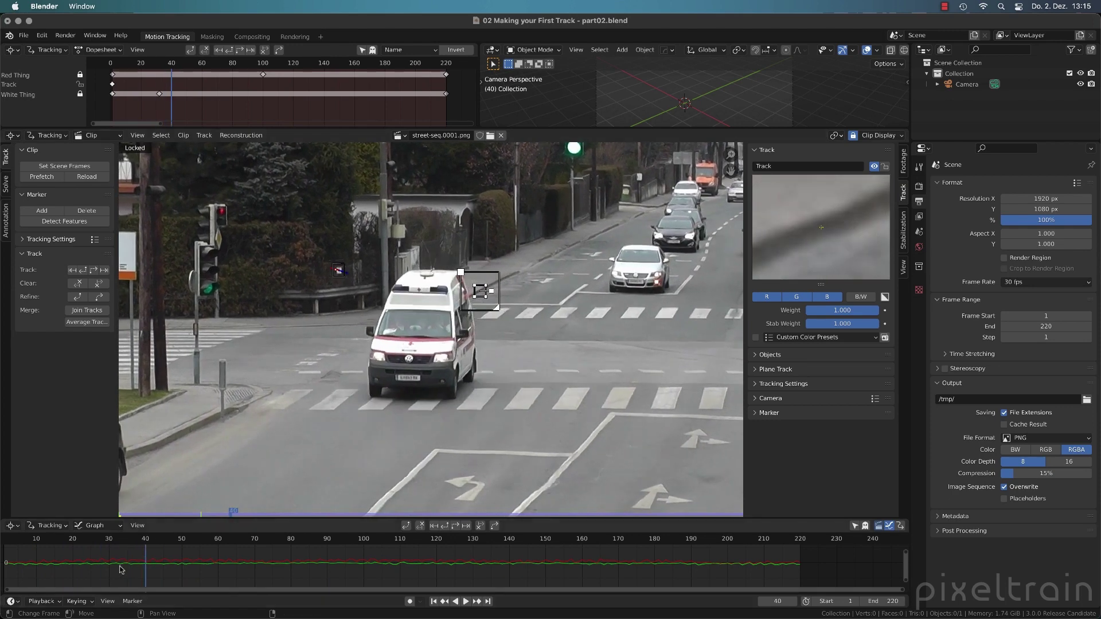
pyautogui.hotkey('shift', 'Left')
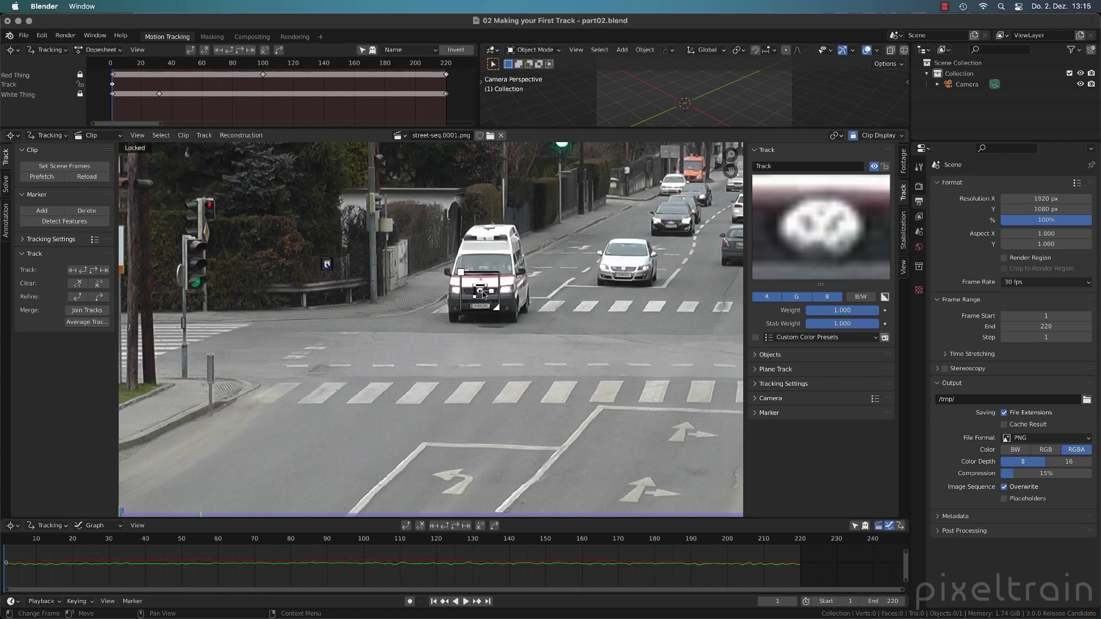
# At frame 2, enlarge the emblem marker's search area and shift it to cover most of the ambulance's front
pyautogui.press('Right')
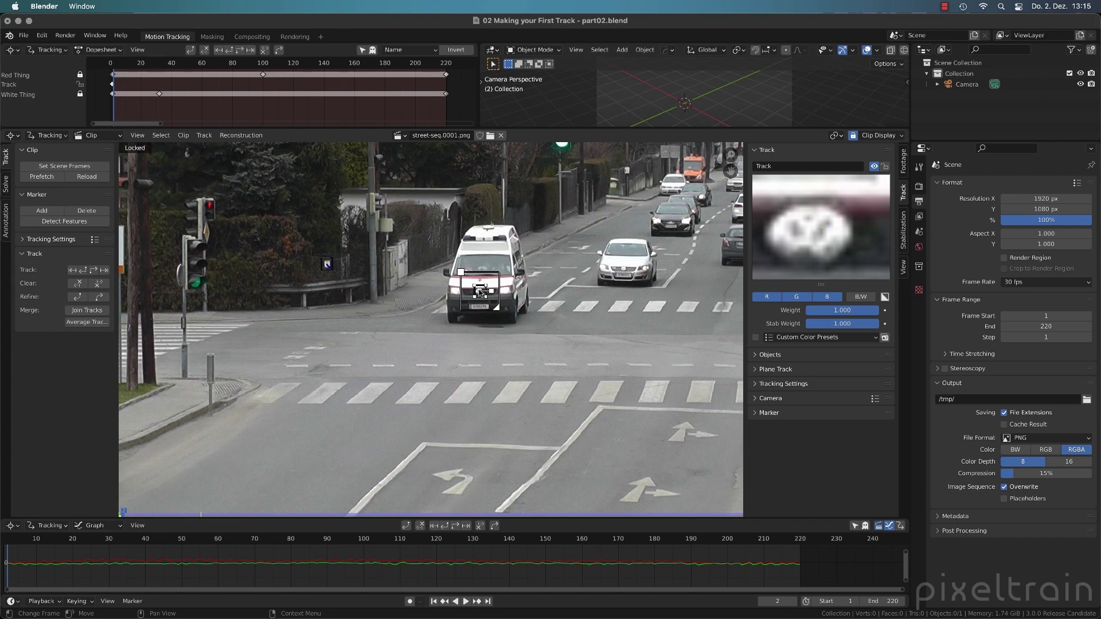
pyautogui.moveTo(497, 308); pyautogui.dragTo(507, 326)
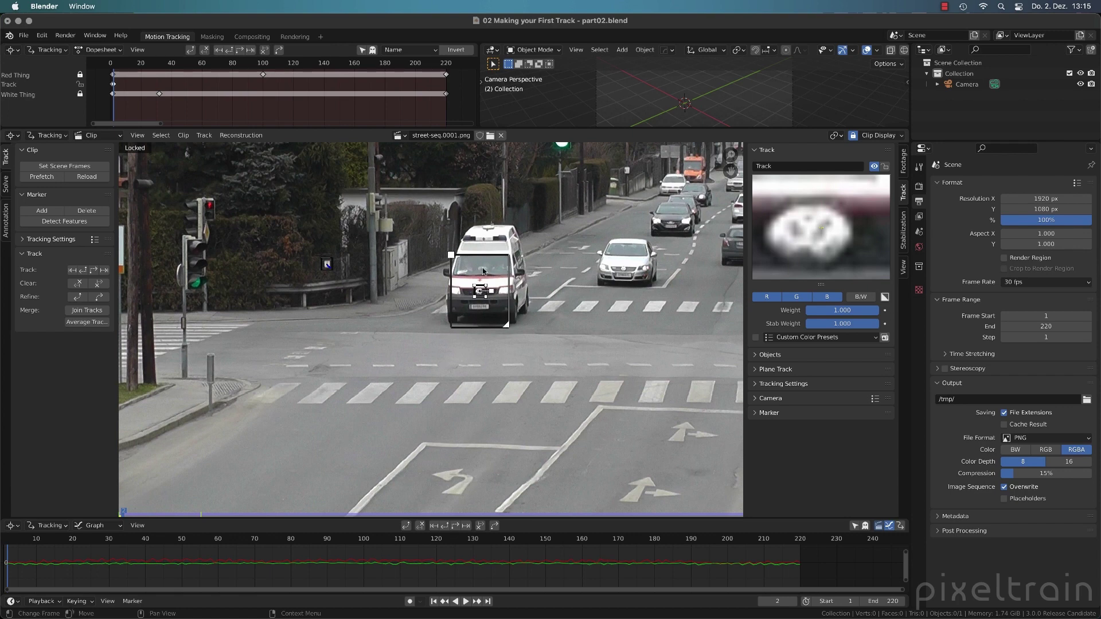
pyautogui.moveTo(451, 254); pyautogui.dragTo(446, 256)
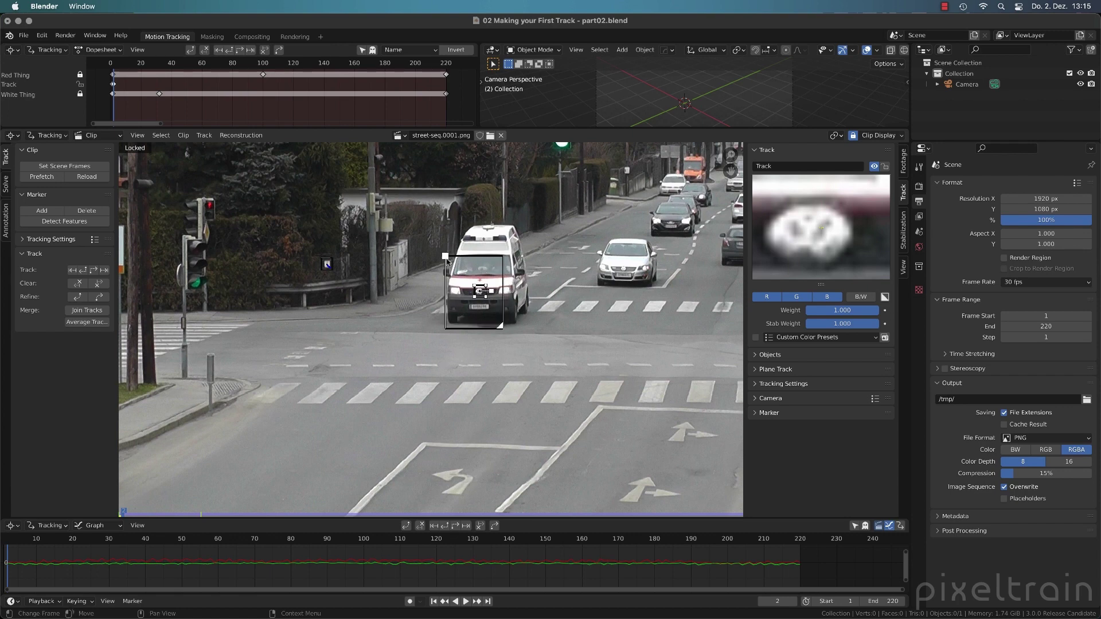
pyautogui.scroll(3, 483, 324)
pyautogui.moveTo(482, 325); pyautogui.dragTo(452, 361, button='middle')
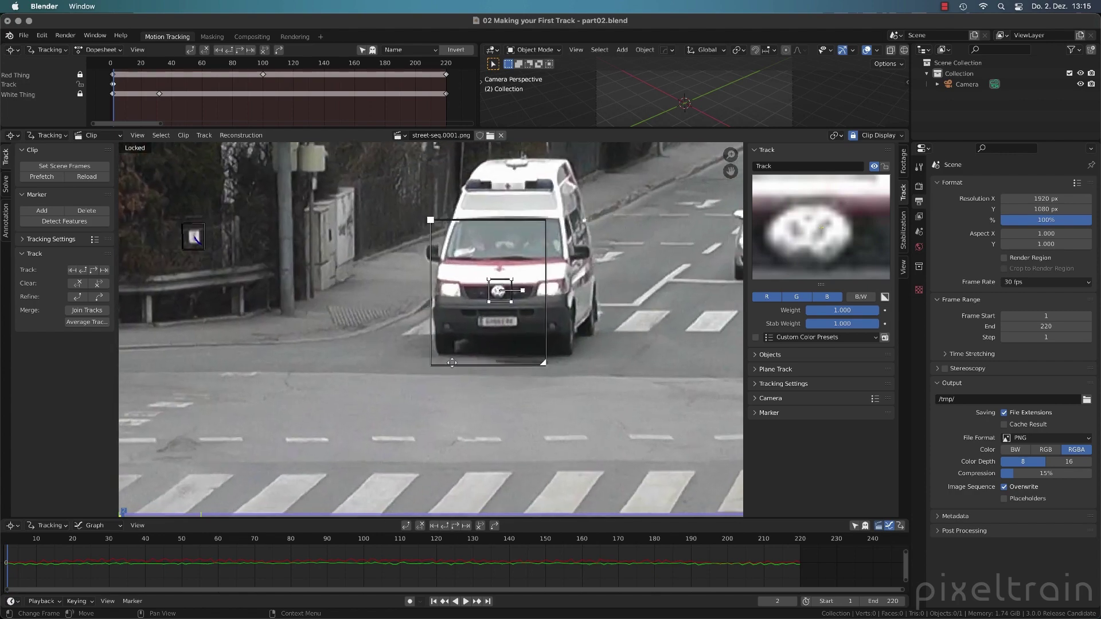
# Centre the marker on the VW emblem at frame 2 and select its first keyframes in the dope sheet at frame 1
pyautogui.moveTo(846, 224); pyautogui.dragTo(859, 220)
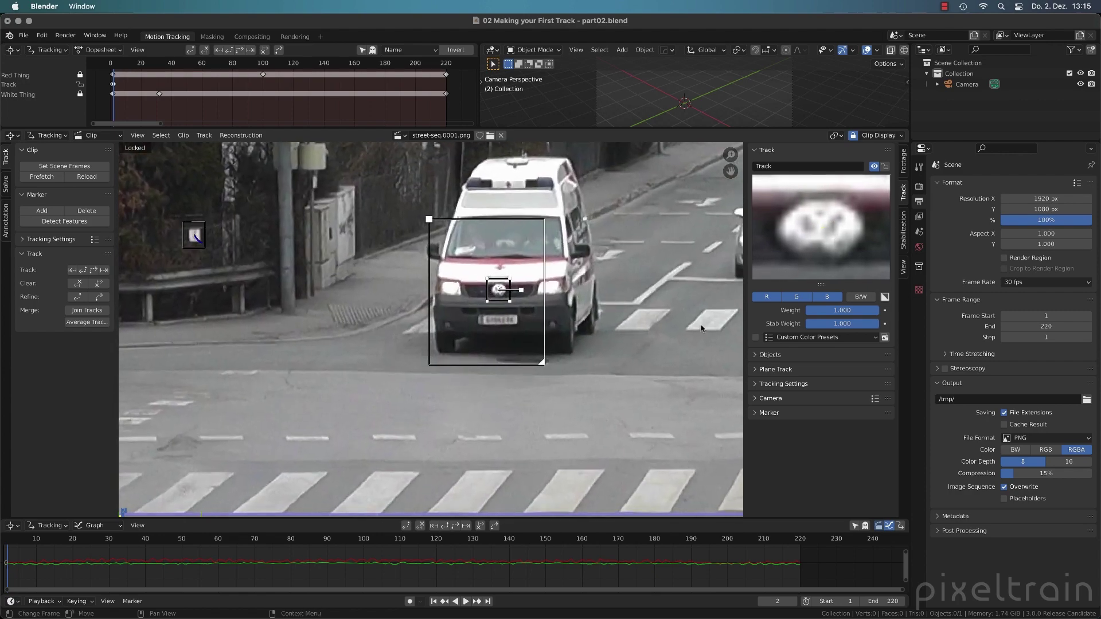
pyautogui.press('Left')
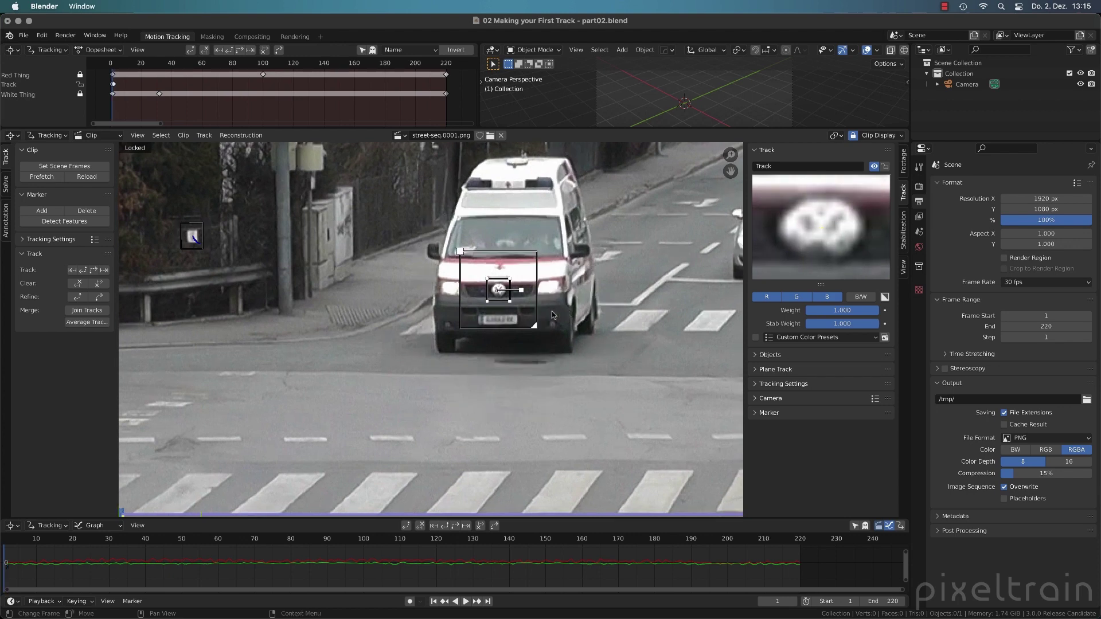
pyautogui.scroll(2, 113, 89)
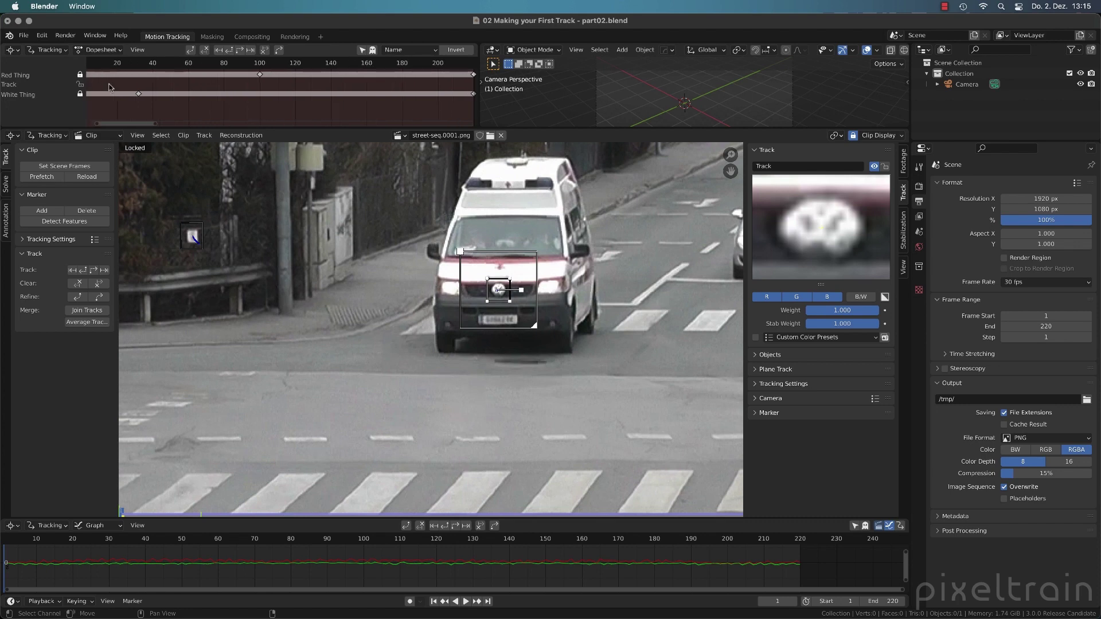
pyautogui.moveTo(113, 92); pyautogui.dragTo(336, 112, button='middle')
pyautogui.scroll(1, 258, 94)
pyautogui.scroll(6, 311, 100)
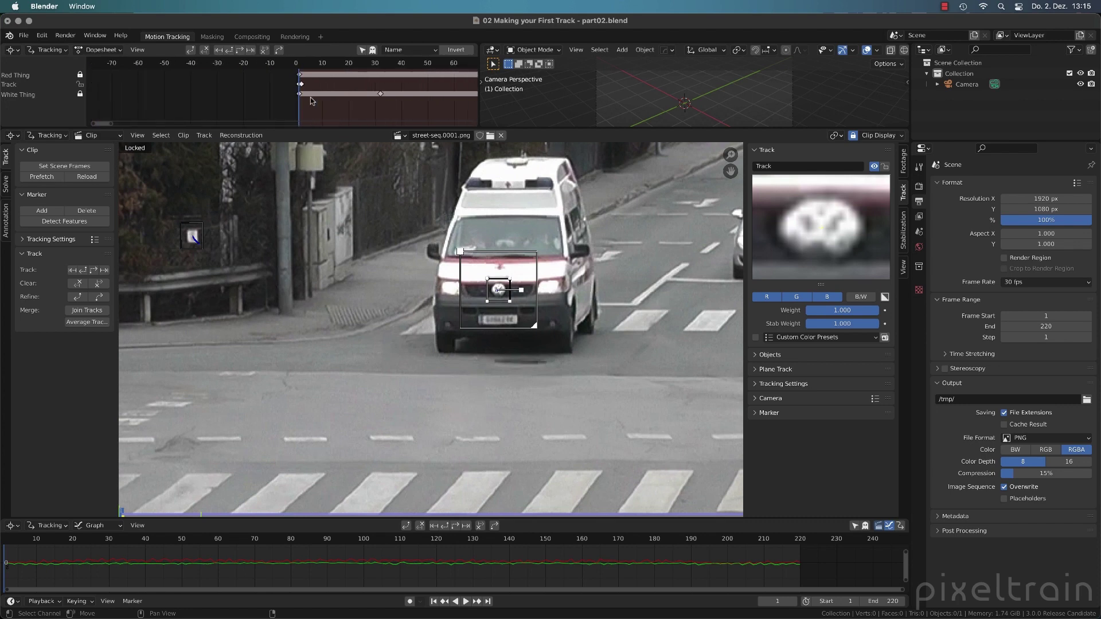
pyautogui.scroll(2, 310, 98)
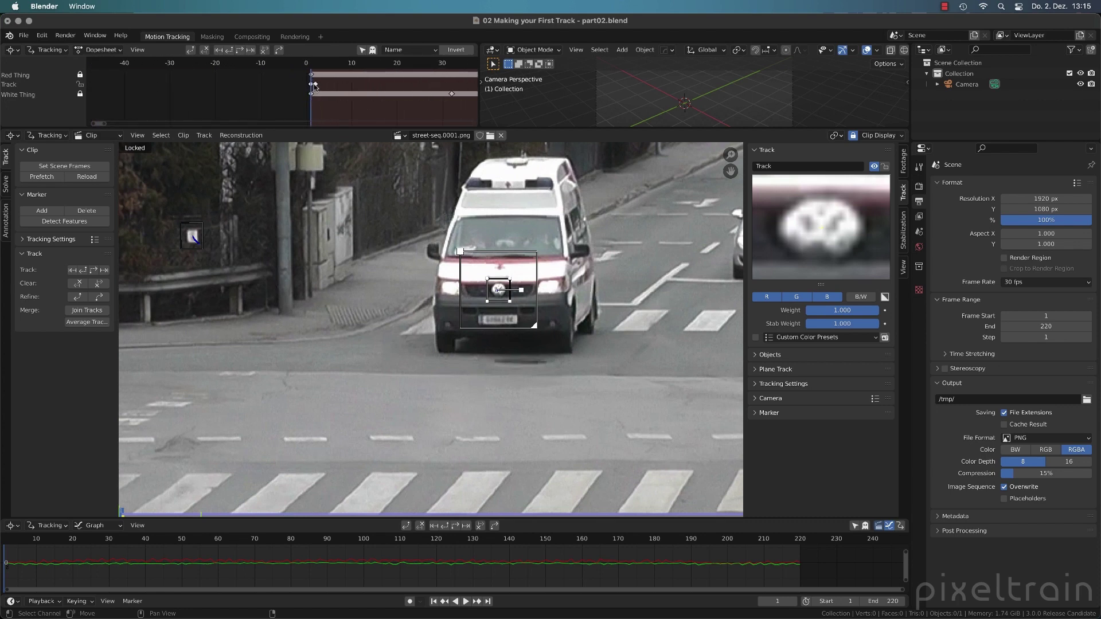
pyautogui.click(313, 84)
pyautogui.click(315, 84)
pyautogui.click(315, 85)
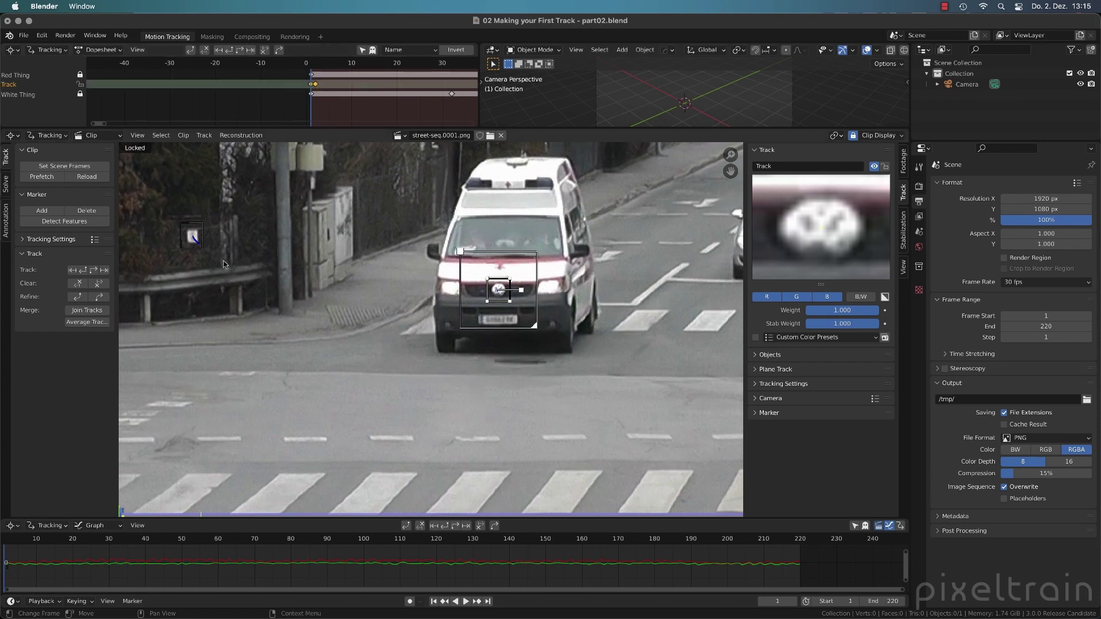
# Retrack the emblem from frame 2 back to frame 1 with the enlarged search area, and return to frame 2
pyautogui.press('Right')
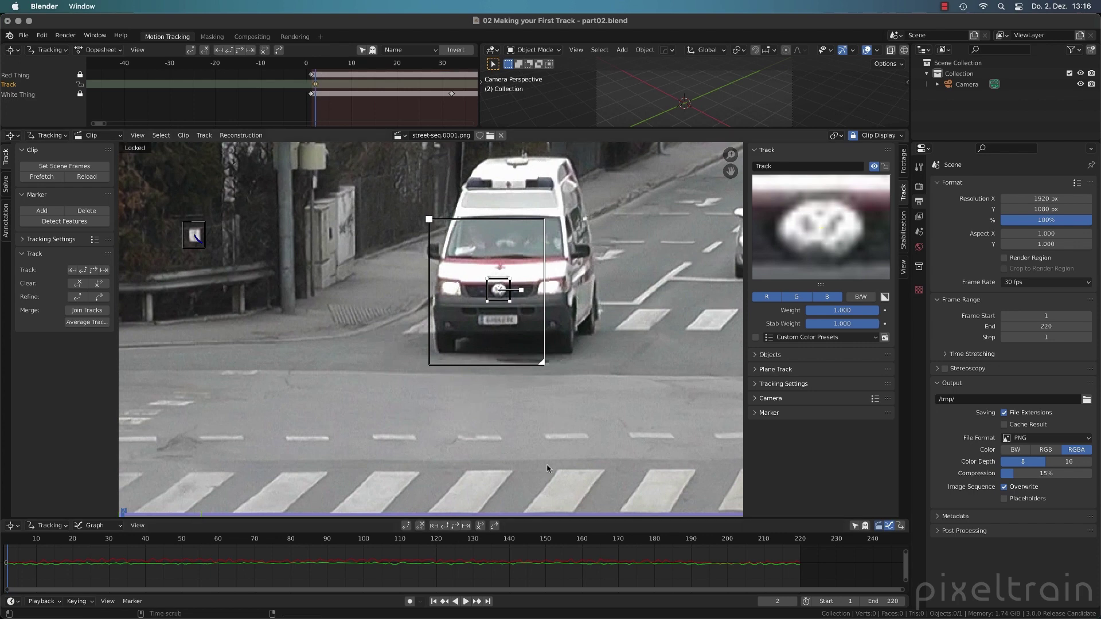
pyautogui.press('Left')
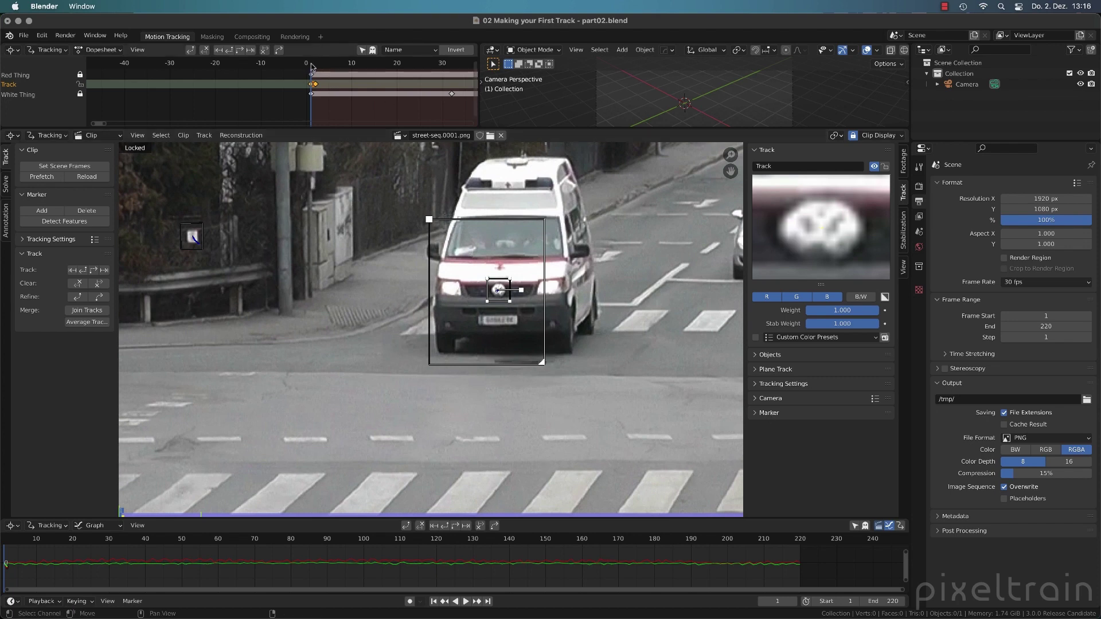
pyautogui.moveTo(312, 64); pyautogui.dragTo(316, 64)
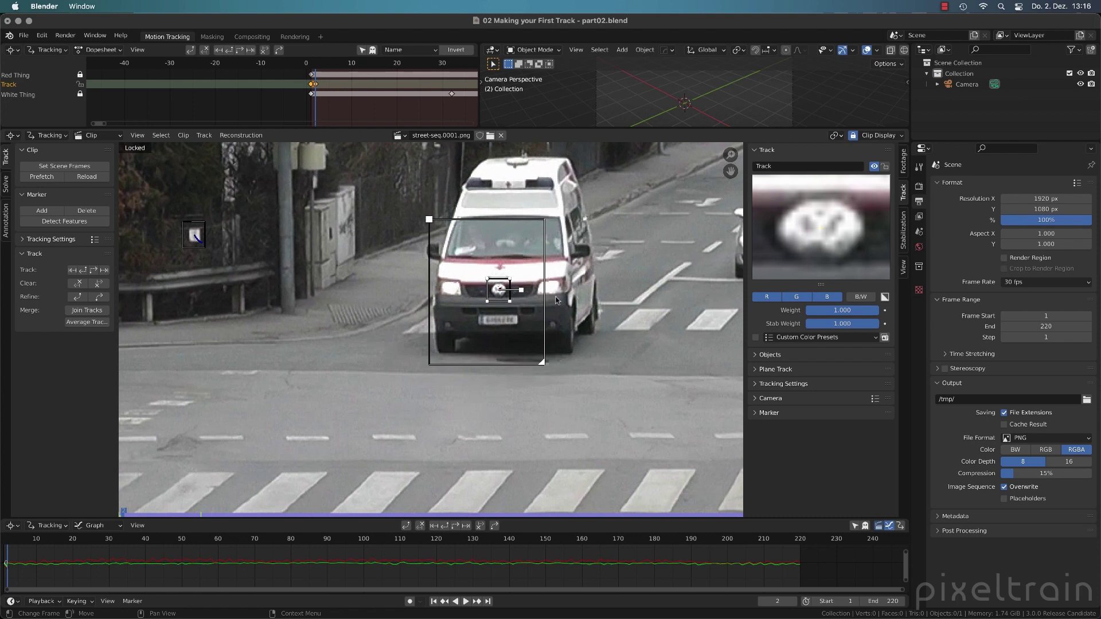
# Set the tracking speed to Realtime in the extra tracking settings and make the marker preview slightly taller
pyautogui.click(781, 388)
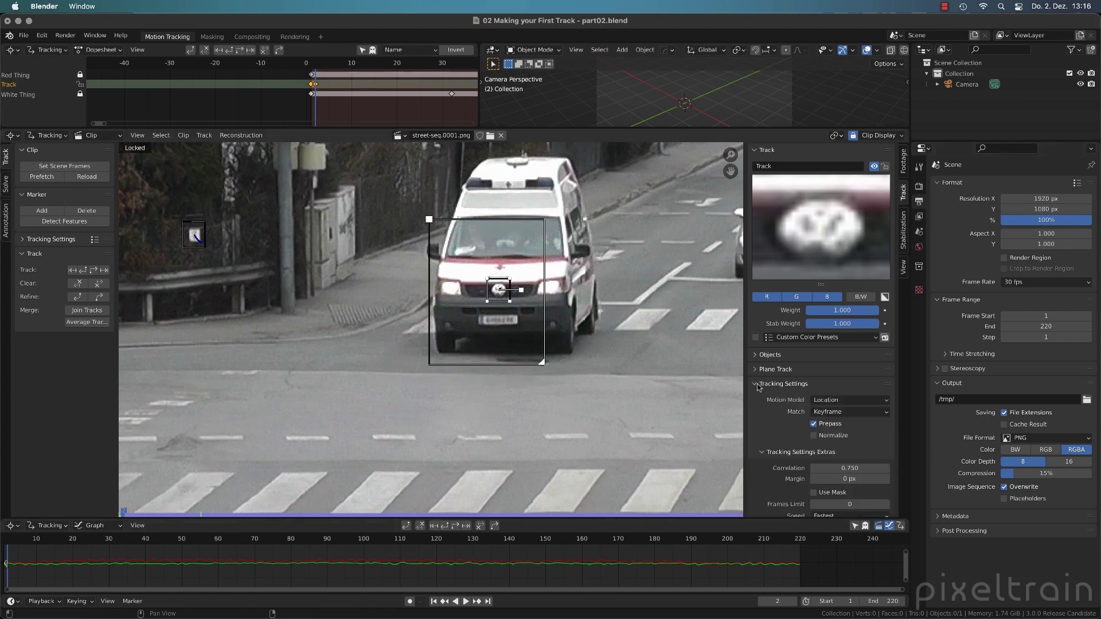
pyautogui.scroll(-2, 758, 387)
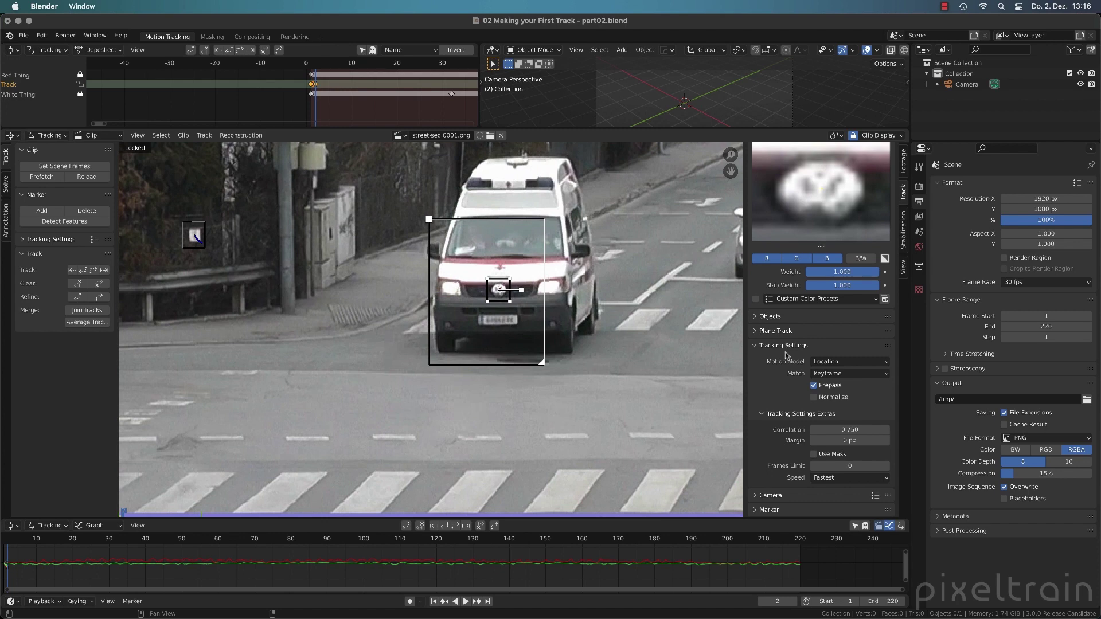
pyautogui.click(768, 414)
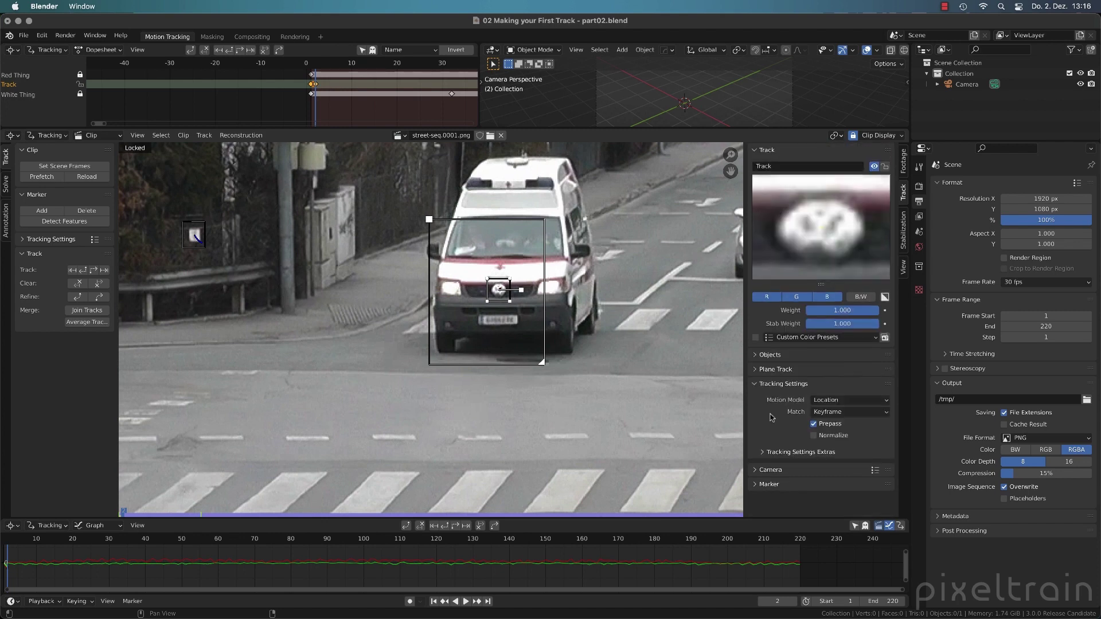
pyautogui.click(771, 453)
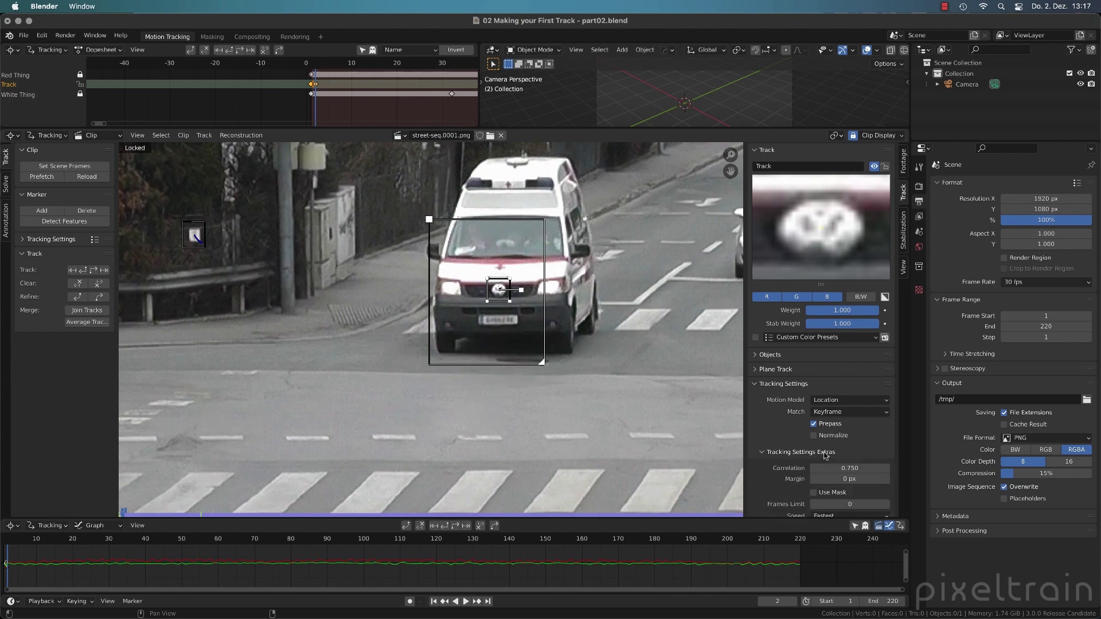
pyautogui.scroll(-2, 774, 456)
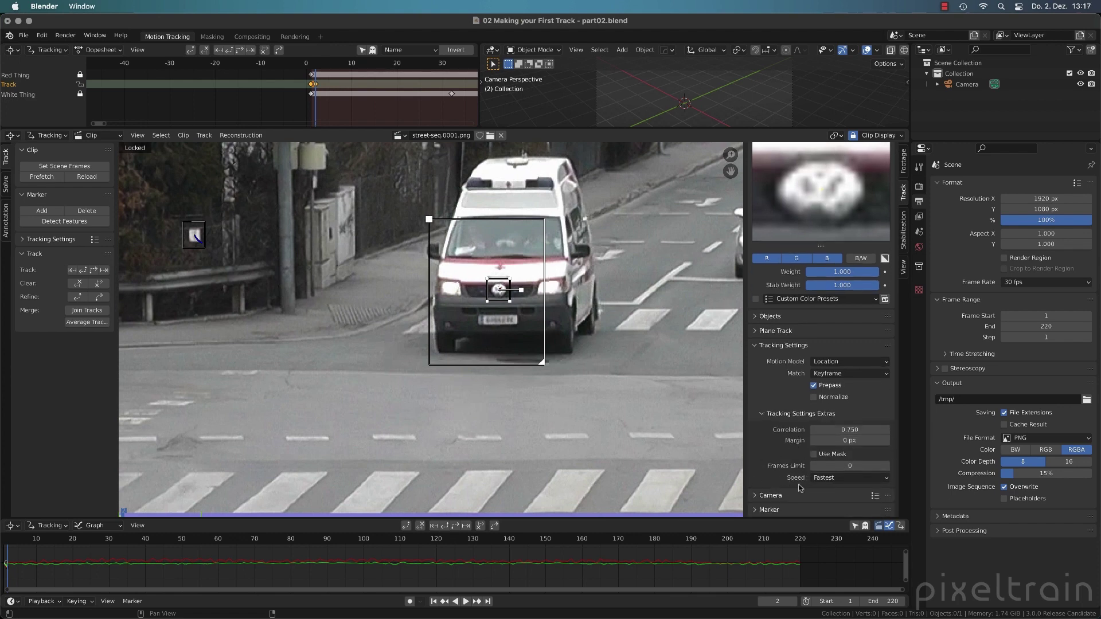
pyautogui.click(883, 479)
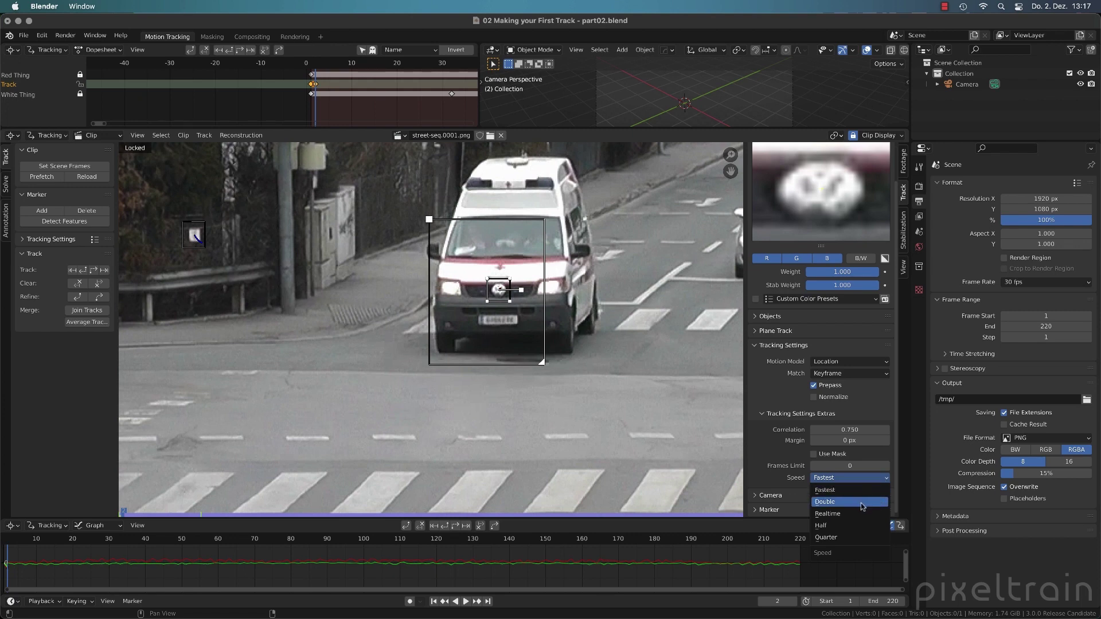
pyautogui.click(838, 514)
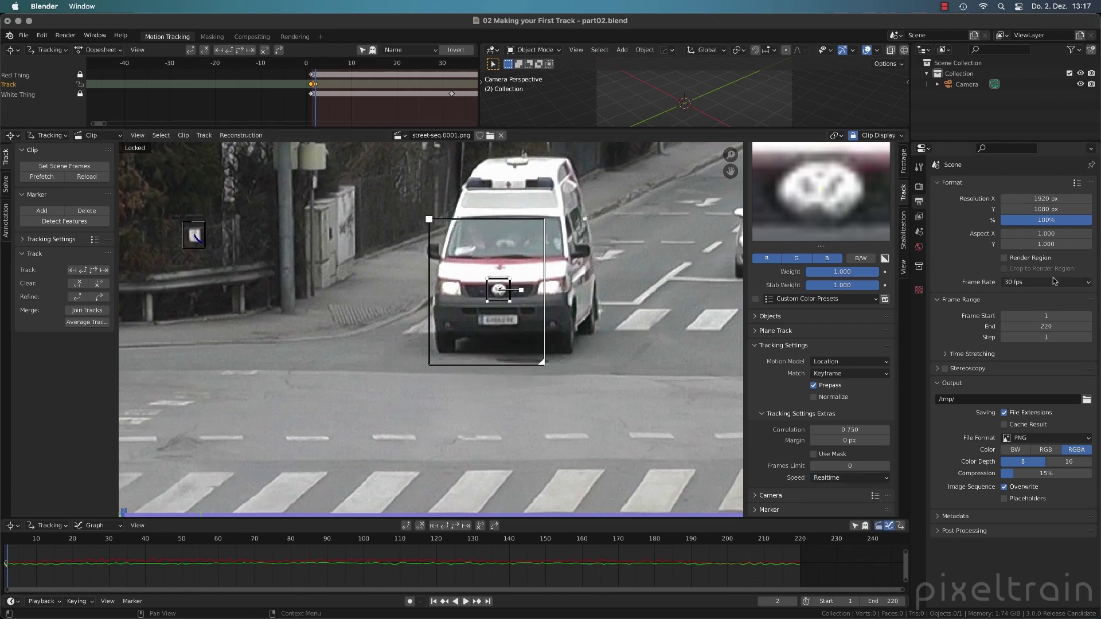
pyautogui.moveTo(820, 247); pyautogui.dragTo(821, 257)
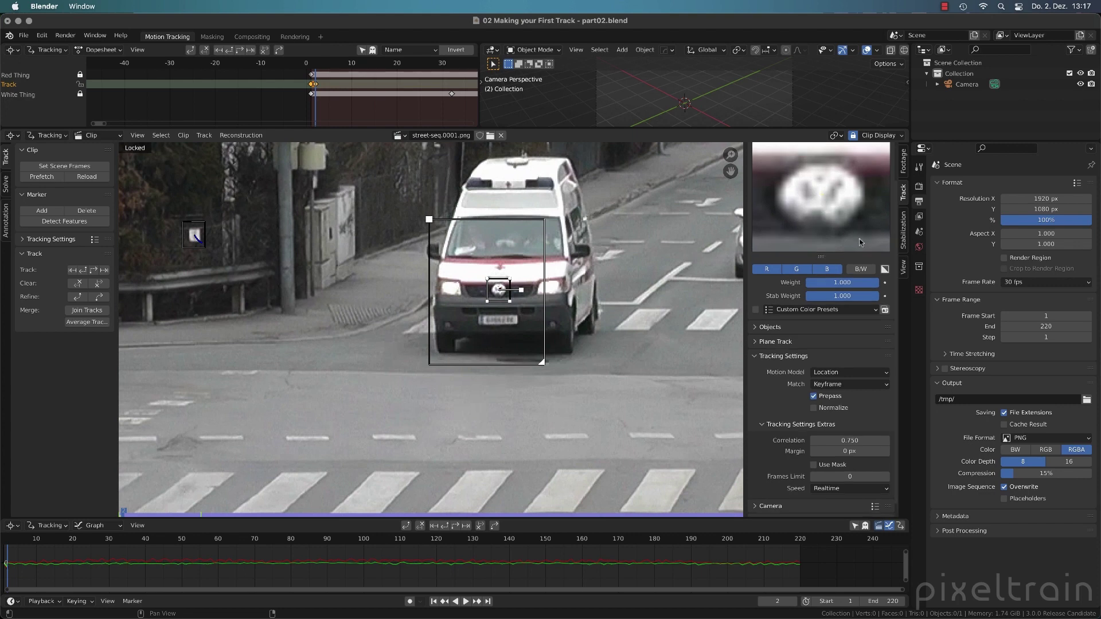
pyautogui.scroll(3, 892, 226)
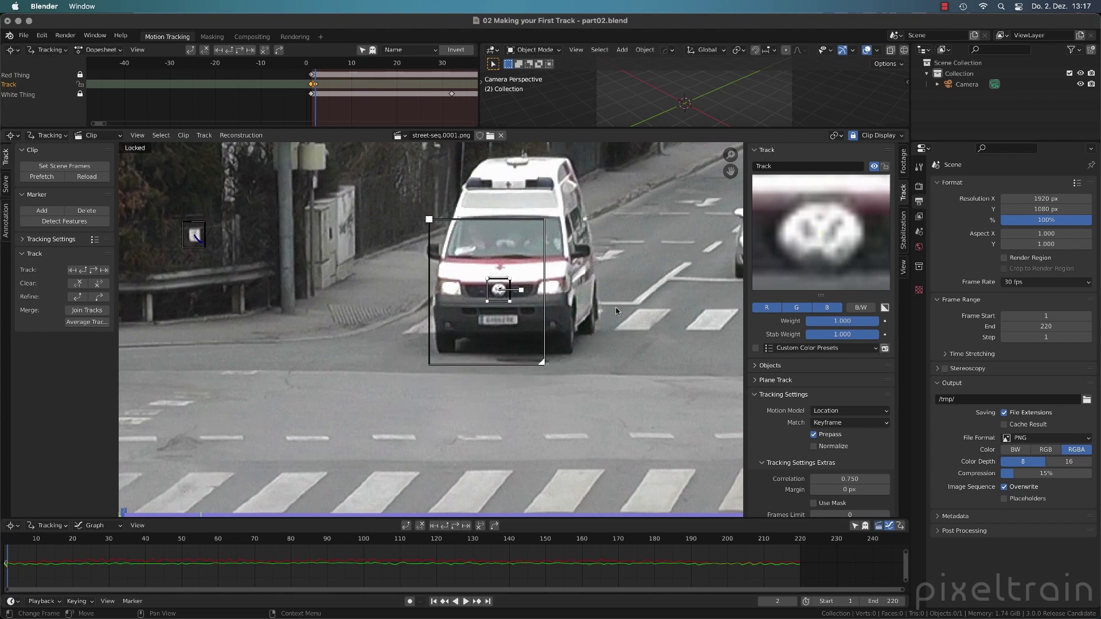
# Track the emblem forward from frame 2 and scrub through the tracked frames up to frame 46 to check the match
pyautogui.hotkey('ctrl', 't')
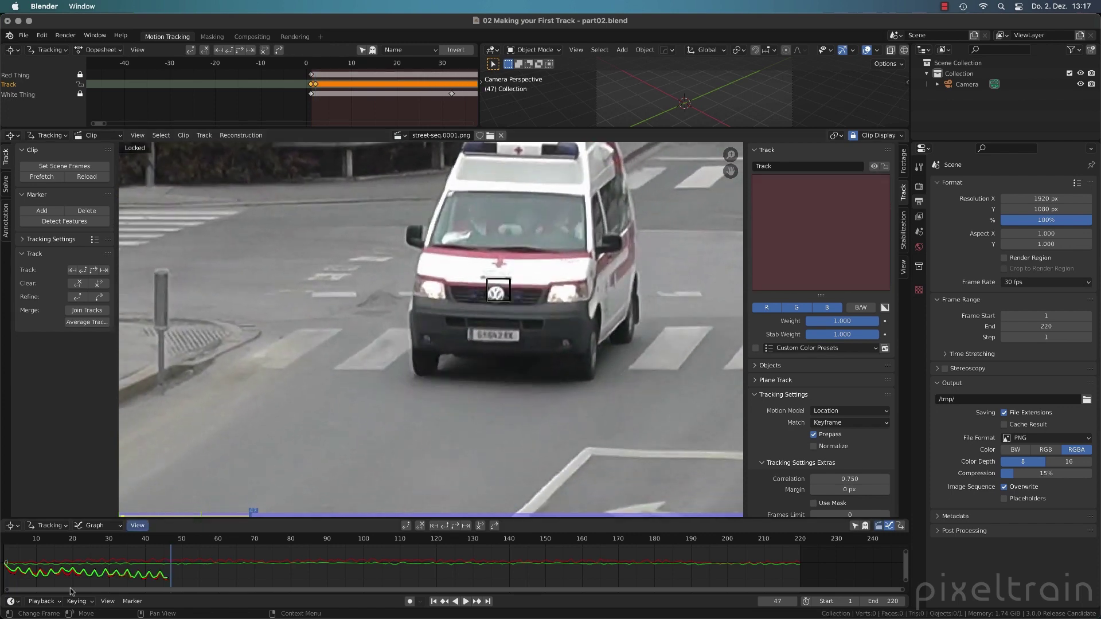
pyautogui.click(66, 546)
pyautogui.moveTo(66, 543); pyautogui.dragTo(100, 546)
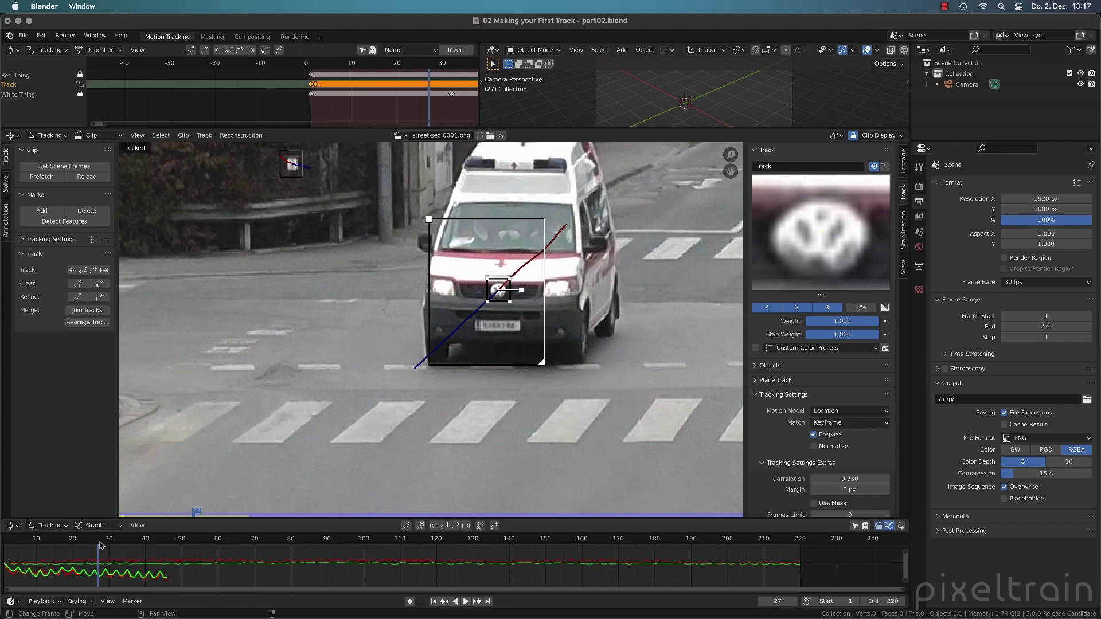
pyautogui.moveTo(101, 545); pyautogui.dragTo(167, 543)
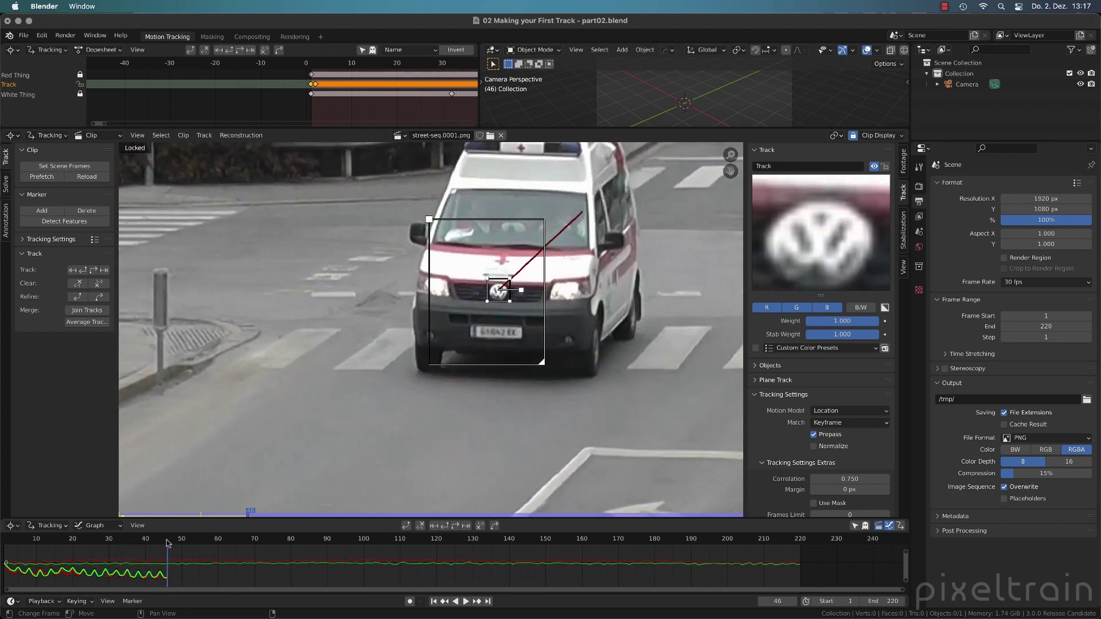
# Clear the emblem track's path after frame 30 and scale up the marker to include more of the surrounding grille
pyautogui.scroll(4, 385, 295)
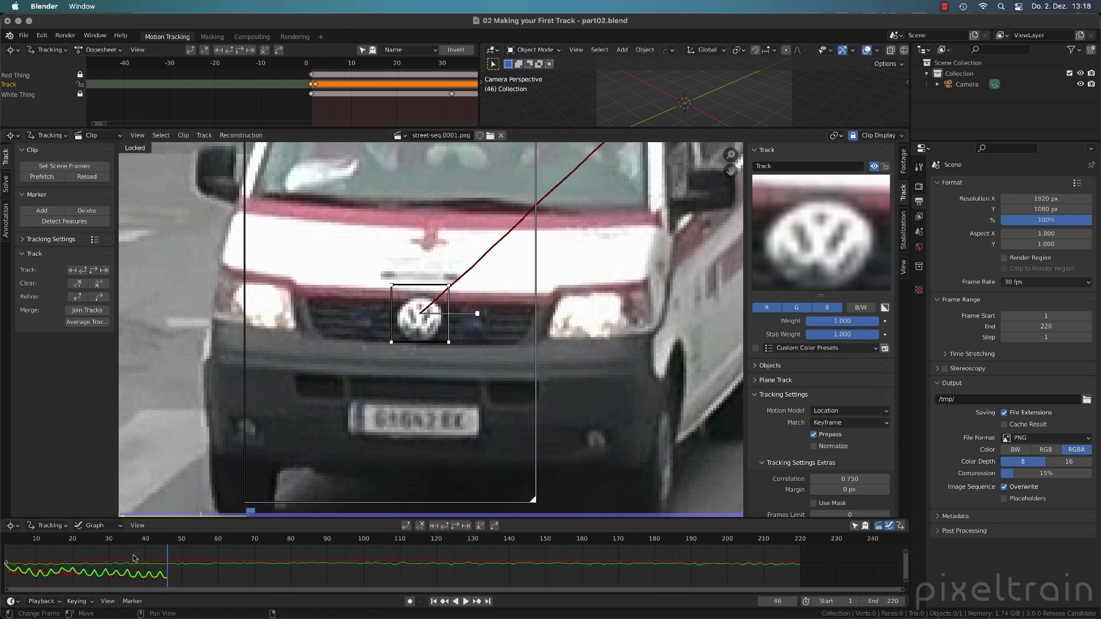
pyautogui.moveTo(167, 545); pyautogui.dragTo(110, 549)
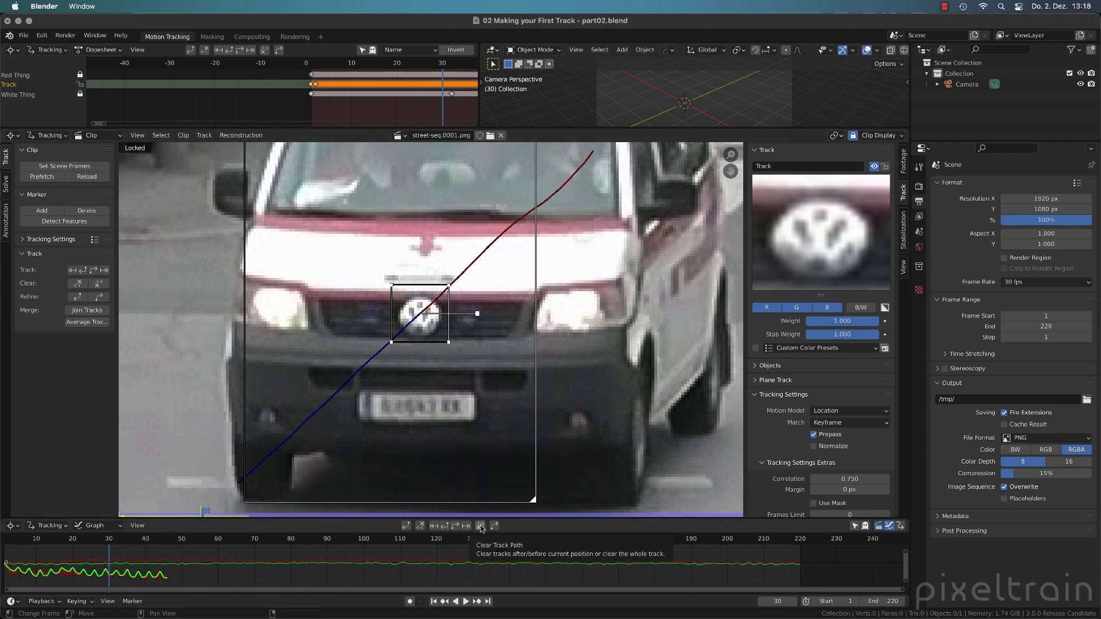
pyautogui.click(100, 285)
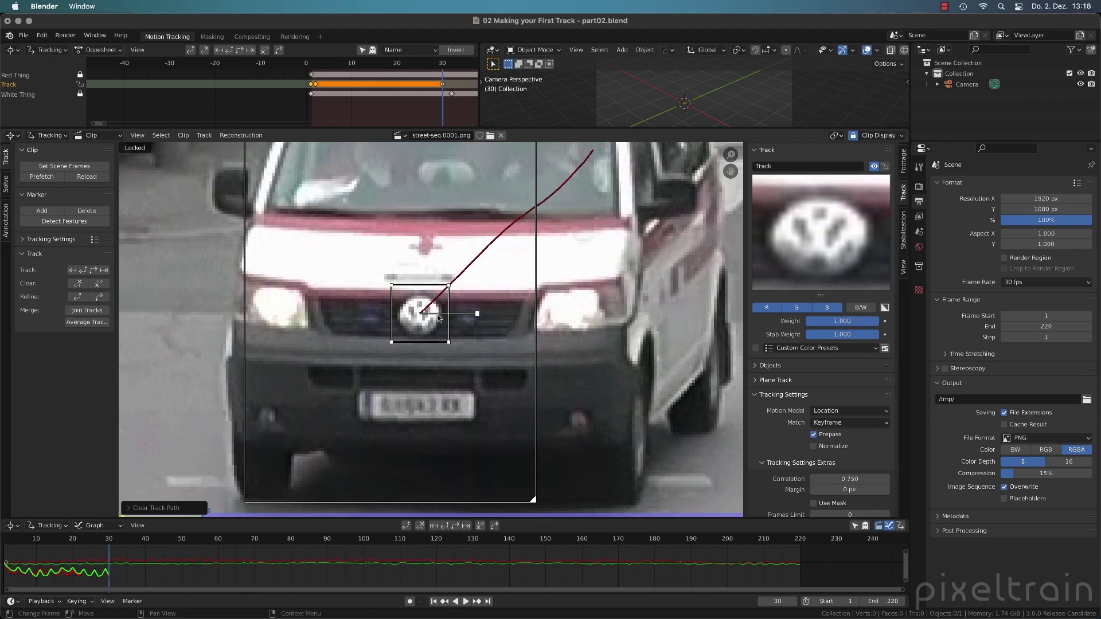
pyautogui.press('s')
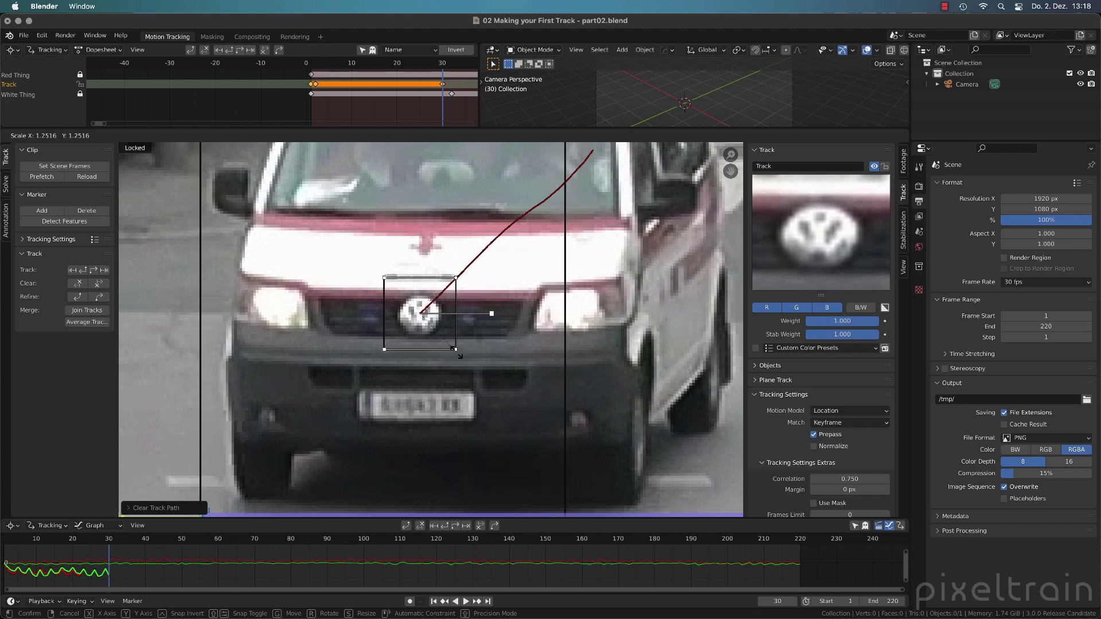
pyautogui.click(458, 354)
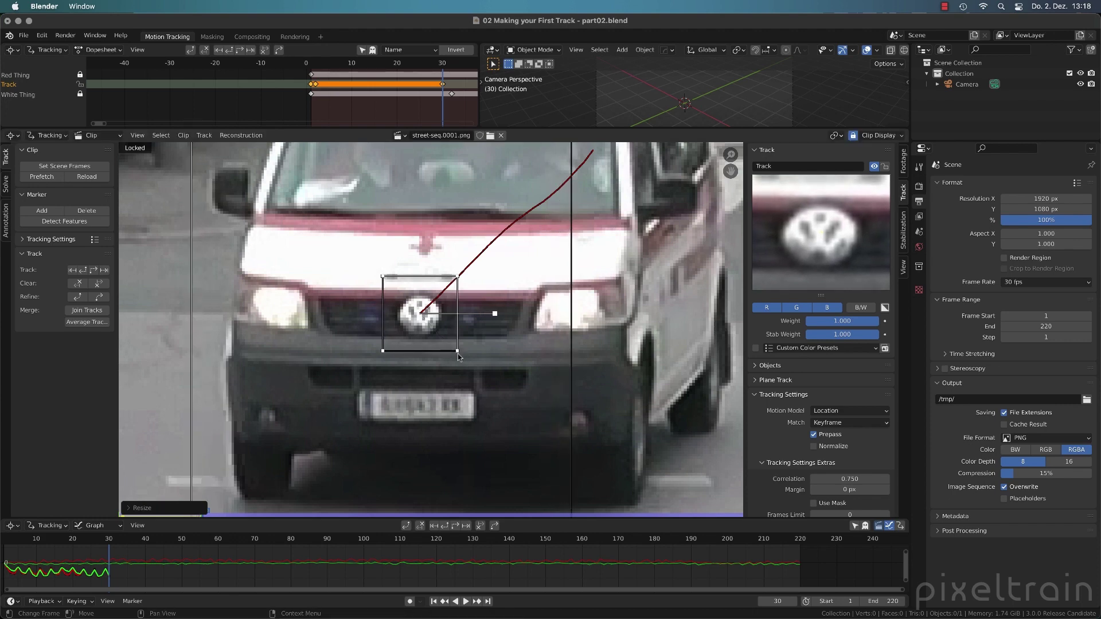
# Track the enlarged emblem marker forward frame by frame from frame 30 to frame 56
pyautogui.hotkey('alt', 'Right')
pyautogui.hotkey('alt', 'Right')
pyautogui.hotkey('alt', 'Right')
pyautogui.hotkey('alt', 'Right')
pyautogui.hotkey('alt', 'Right')
pyautogui.hotkey('alt', 'Right')
pyautogui.hotkey('alt', 'Right')
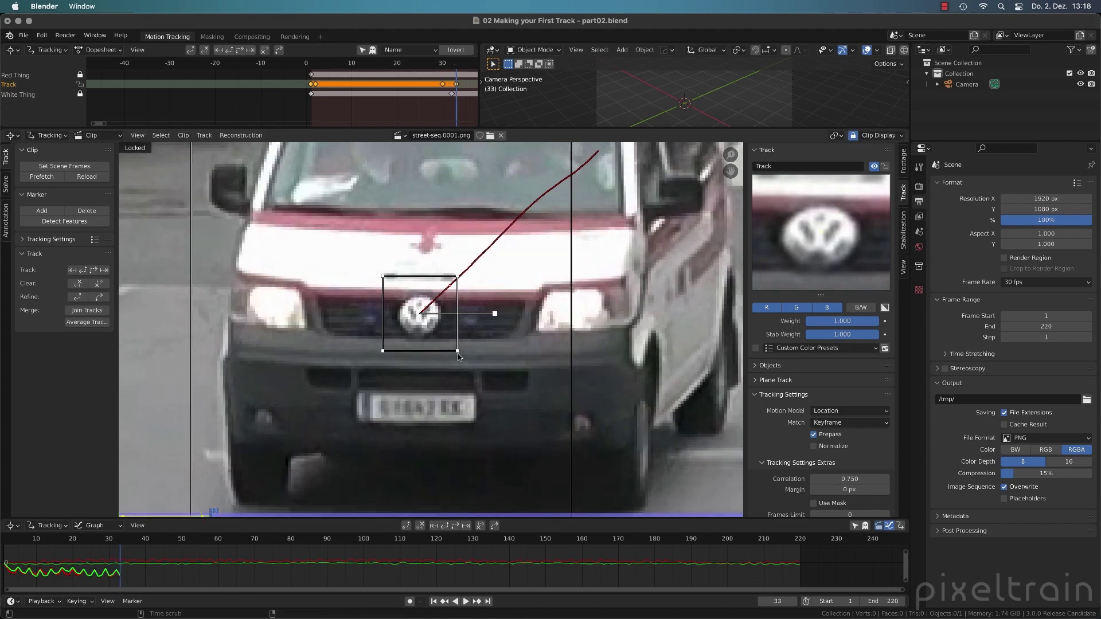
pyautogui.hotkey('alt', 'Right')
pyautogui.hotkey('alt', 'Right')
pyautogui.hotkey('alt', 'Right')
pyautogui.hotkey('alt', 'Right')
pyautogui.hotkey('alt', 'Right')
pyautogui.hotkey('alt', 'Right')
pyautogui.hotkey('alt', 'Right')
pyautogui.hotkey('alt', 'Right')
pyautogui.hotkey('alt', 'Right')
pyautogui.hotkey('alt', 'Right')
pyautogui.hotkey('alt', 'Right')
pyautogui.hotkey('alt', 'Right')
pyautogui.hotkey('alt', 'Right')
pyautogui.hotkey('alt', 'Right')
pyautogui.hotkey('alt', 'Right')
pyautogui.hotkey('alt', 'Right')
pyautogui.hotkey('alt', 'Right')
pyautogui.hotkey('alt', 'Right')
pyautogui.hotkey('alt', 'Right')
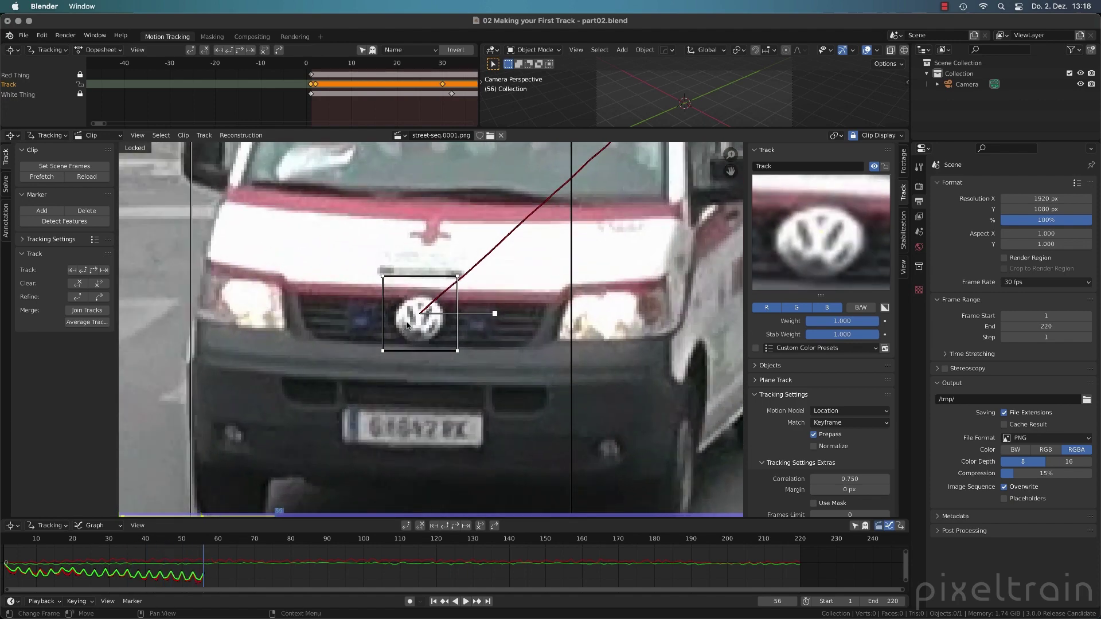
# Nudge the marker onto the emblem at frame 49 and track forward from there to frame 73
pyautogui.moveTo(178, 539)
pyautogui.mouseDown()
pyautogui.moveTo(140, 543)
pyautogui.moveTo(179, 542)
pyautogui.mouseUp()
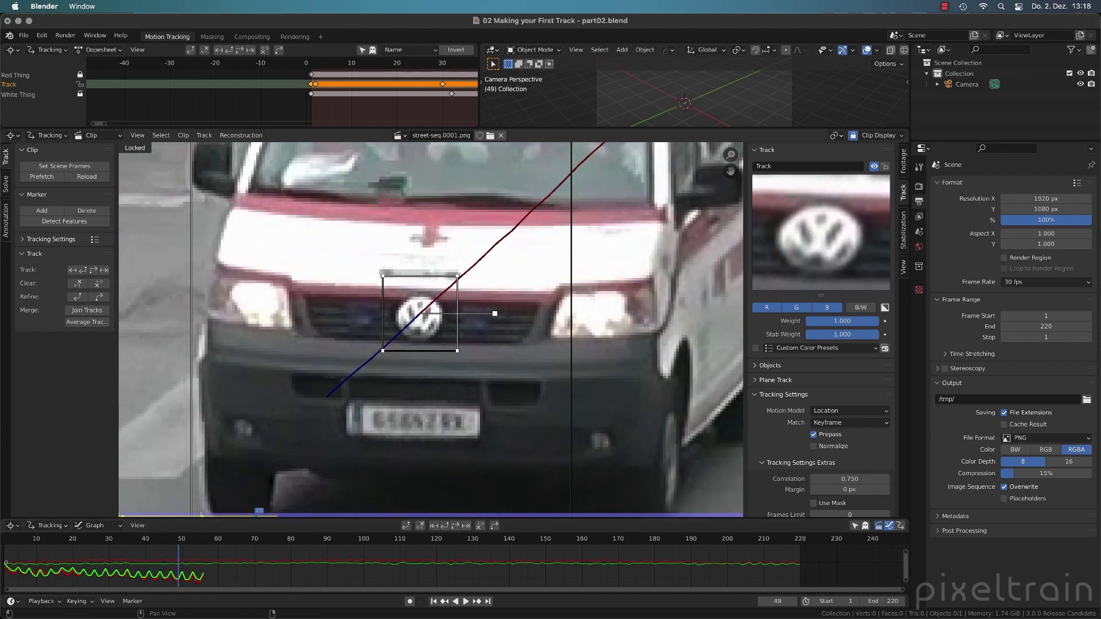
pyautogui.moveTo(812, 260); pyautogui.dragTo(813, 258)
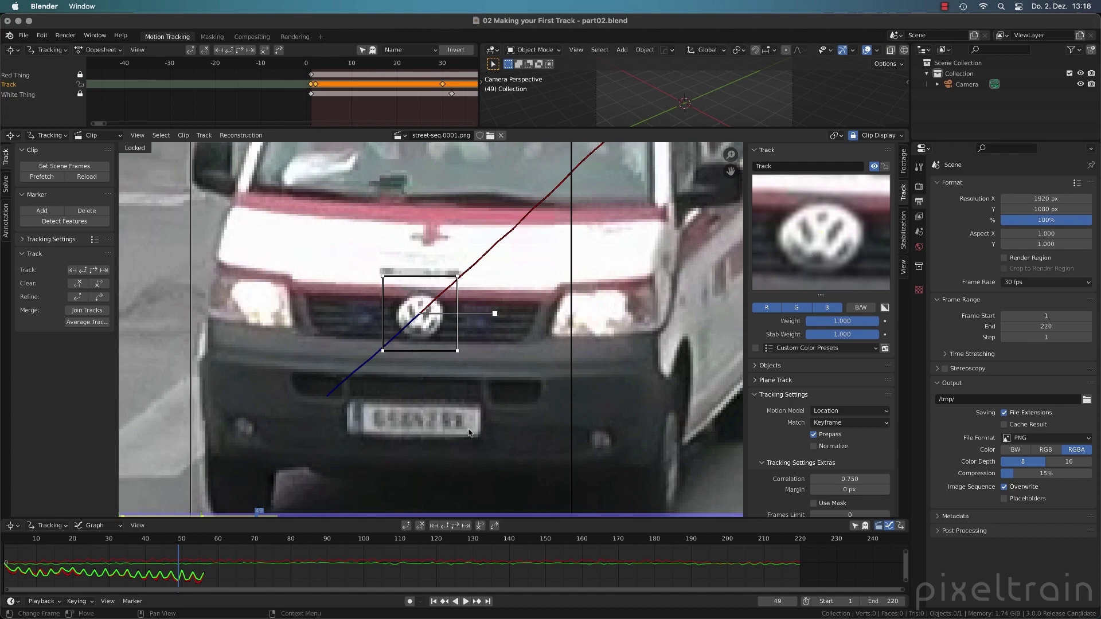
pyautogui.hotkey('ctrl', 't')
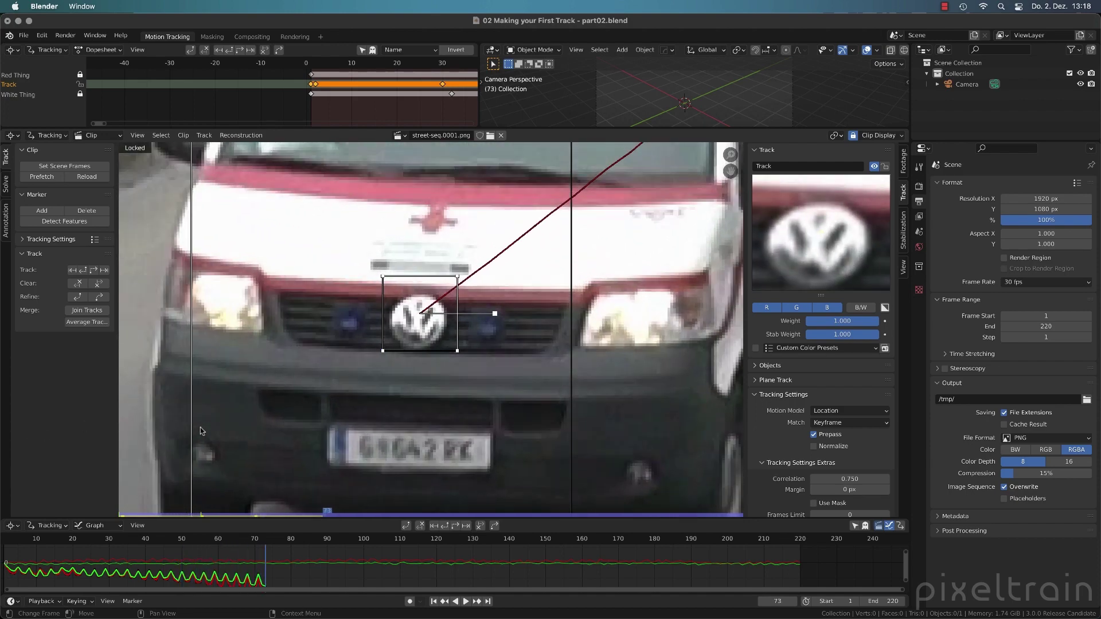
# At frame 73, scale the marker up to fit the larger emblem and re-centre it on the VW logo
pyautogui.press('s')
pyautogui.click(436, 351)
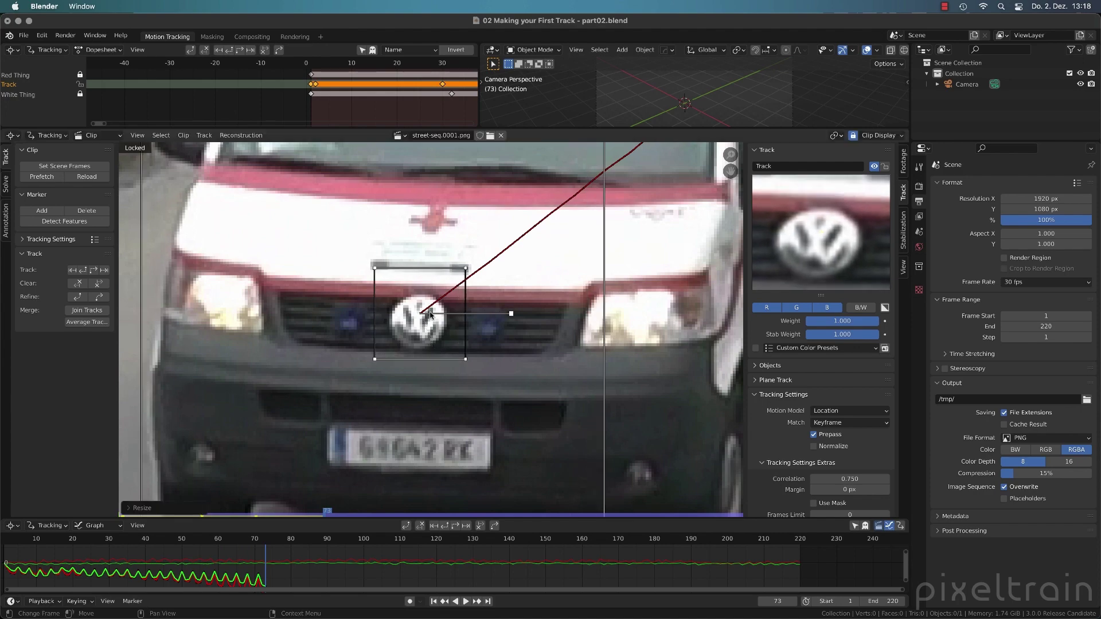
pyautogui.press('g')
pyautogui.click(426, 319)
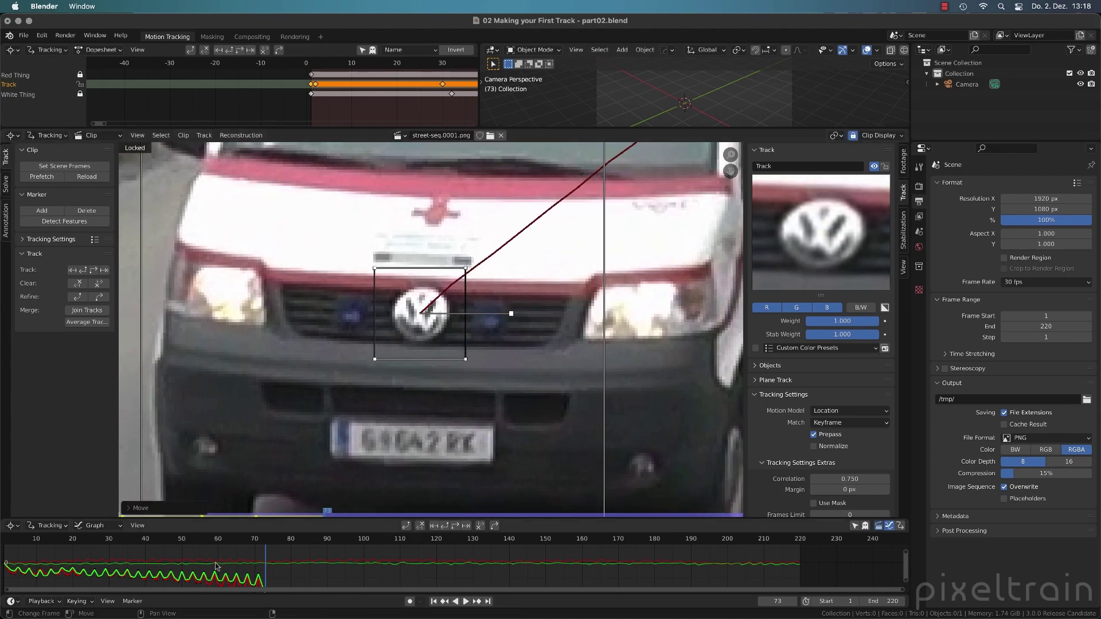
# Correct the marker's position on the emblem around frames 53 and 54
pyautogui.moveTo(231, 546)
pyautogui.mouseDown()
pyautogui.moveTo(164, 546)
pyautogui.moveTo(212, 546)
pyautogui.moveTo(193, 545)
pyautogui.mouseUp()
pyautogui.press('g')
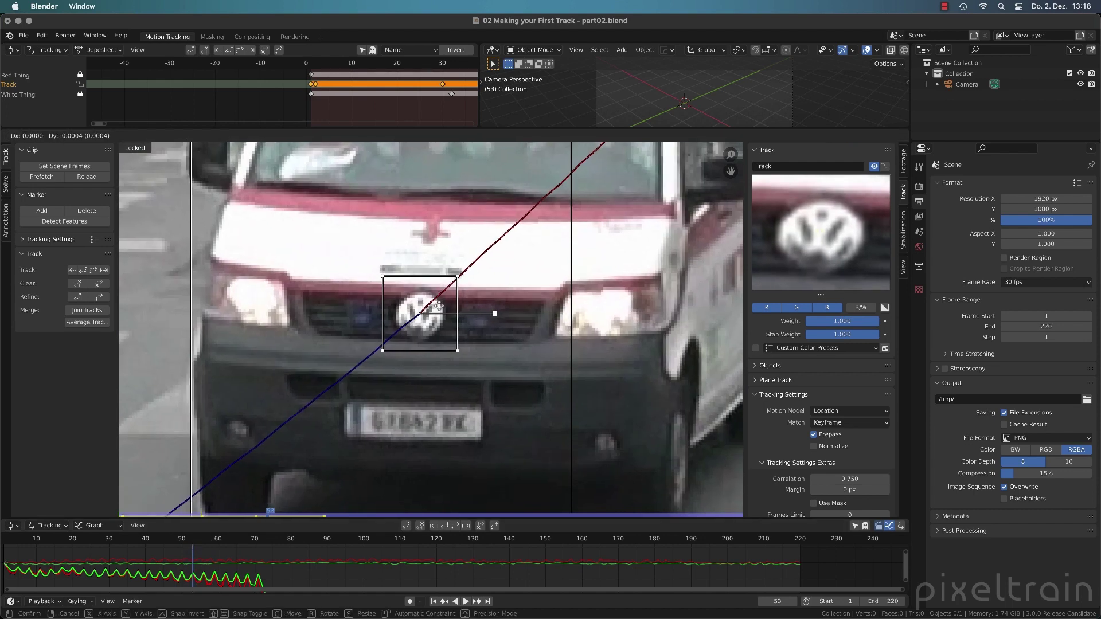
pyautogui.click(438, 307)
pyautogui.moveTo(181, 543)
pyautogui.mouseDown()
pyautogui.moveTo(110, 541)
pyautogui.moveTo(199, 540)
pyautogui.mouseUp()
pyautogui.press('g')
pyautogui.click(481, 320)
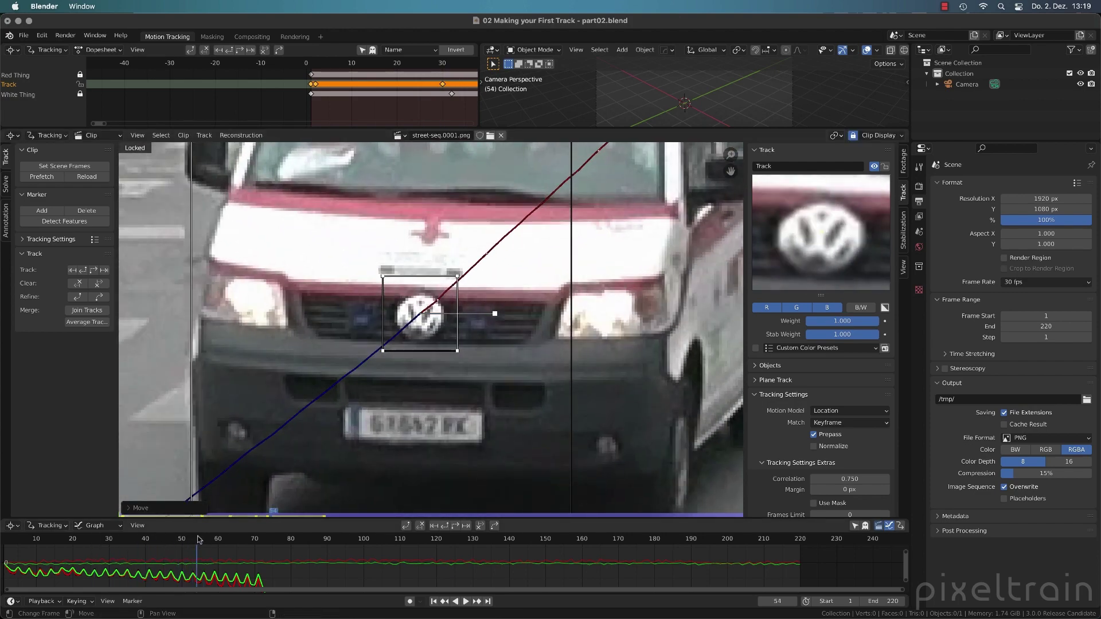
# Fine-tune the marker's position on the VW emblem at frames 54, 64 and 73
pyautogui.press('g')
pyautogui.click(445, 341)
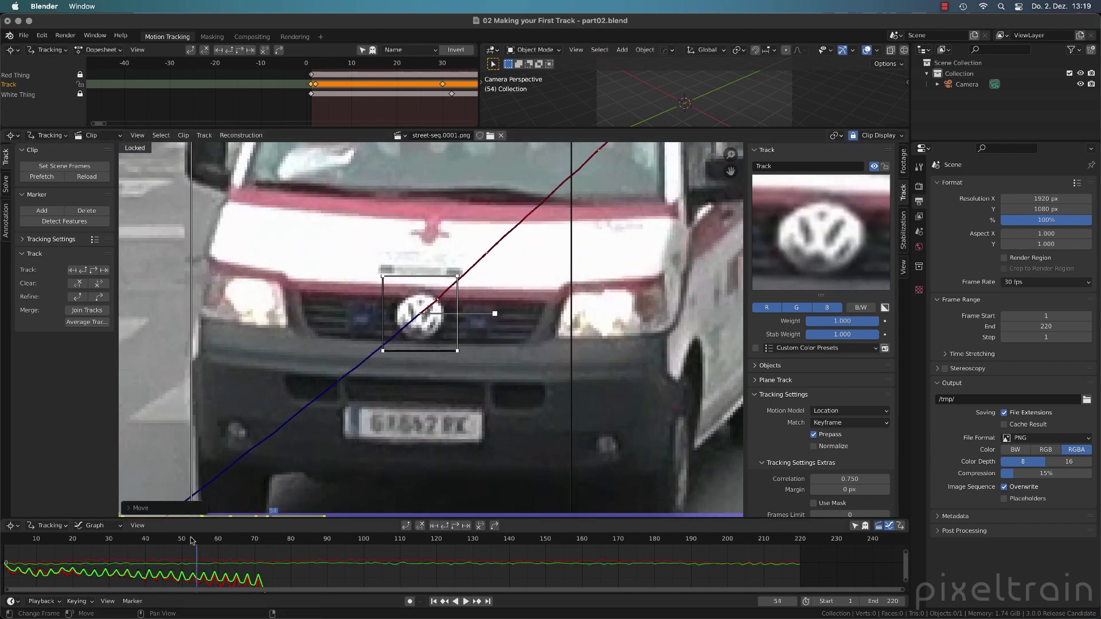
pyautogui.moveTo(192, 540); pyautogui.dragTo(233, 540)
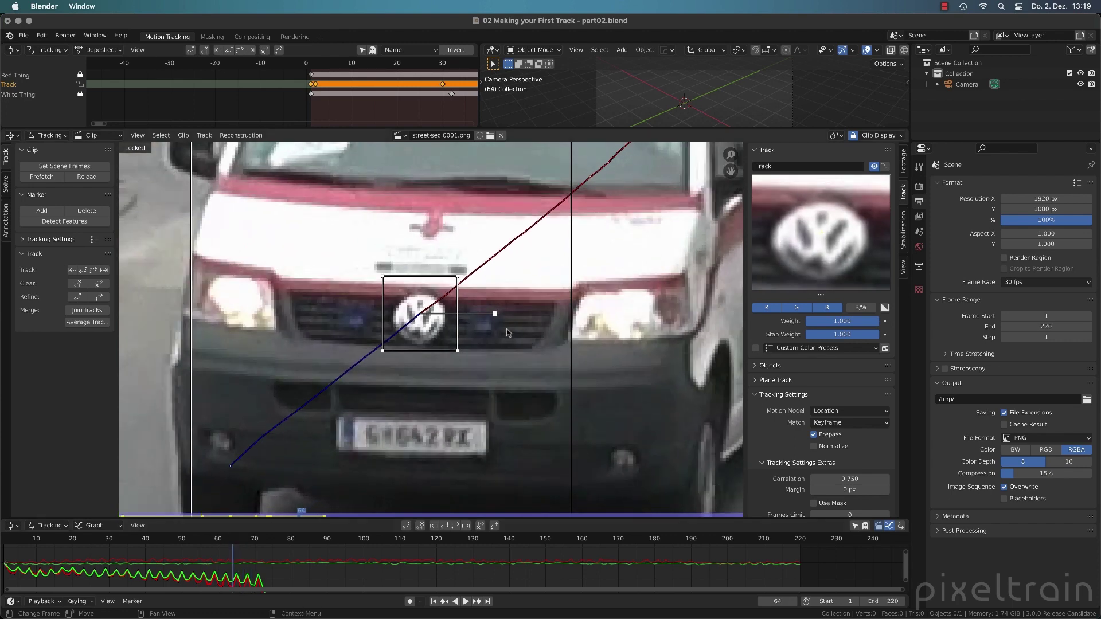
pyautogui.press('g')
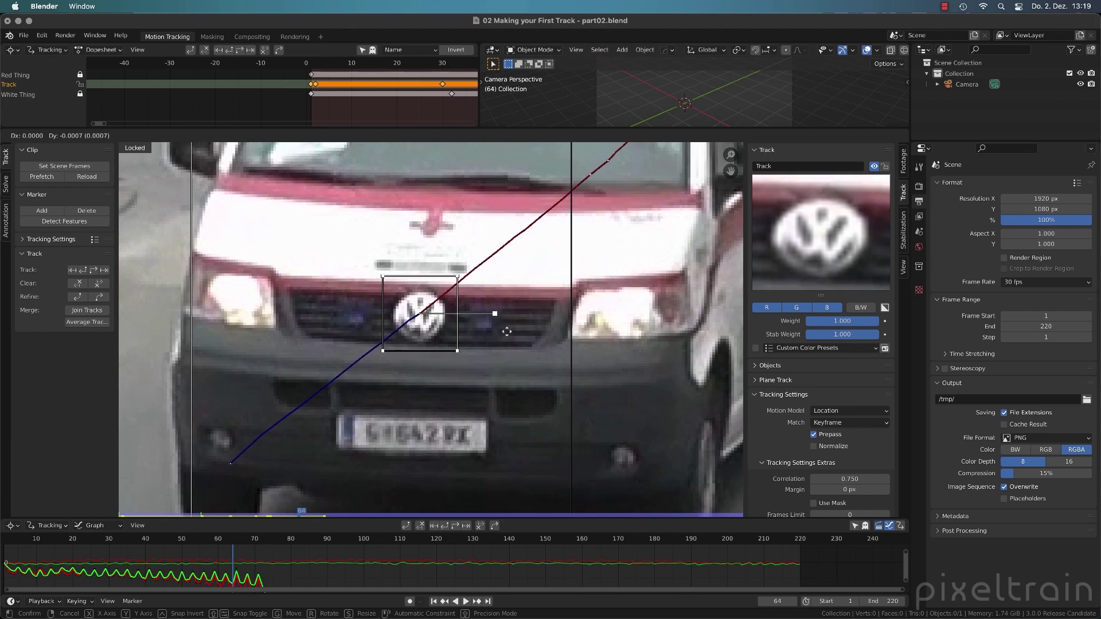
pyautogui.click(507, 334)
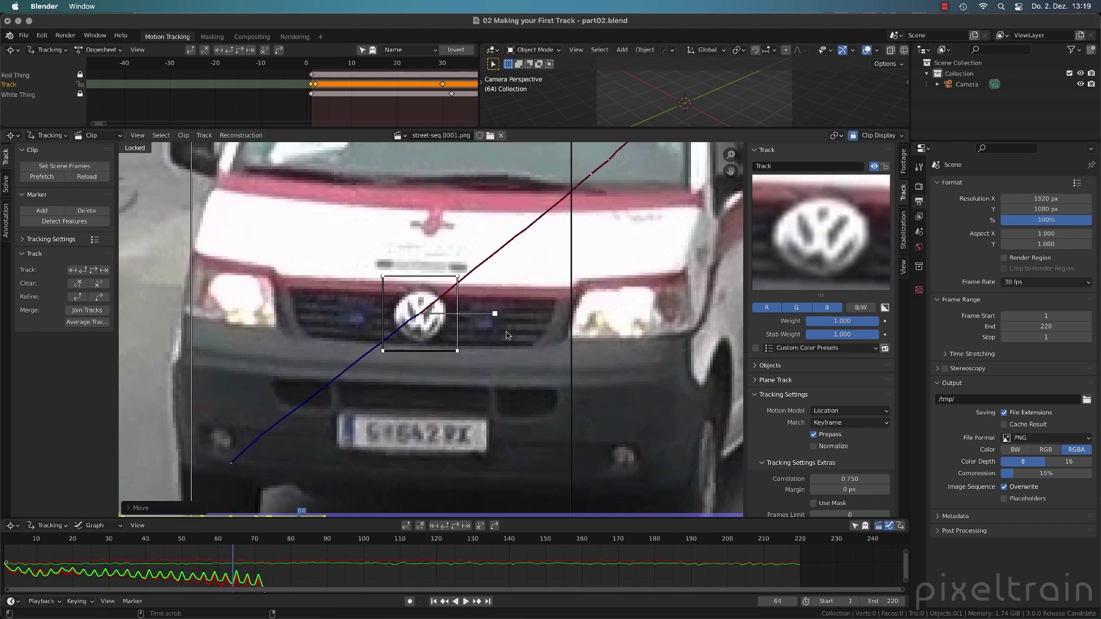
pyautogui.keyDown('alt'); pyautogui.scroll(-8, 507, 335); pyautogui.keyUp('alt')
pyautogui.keyDown('alt'); pyautogui.scroll(-1, 506, 336); pyautogui.keyUp('alt')
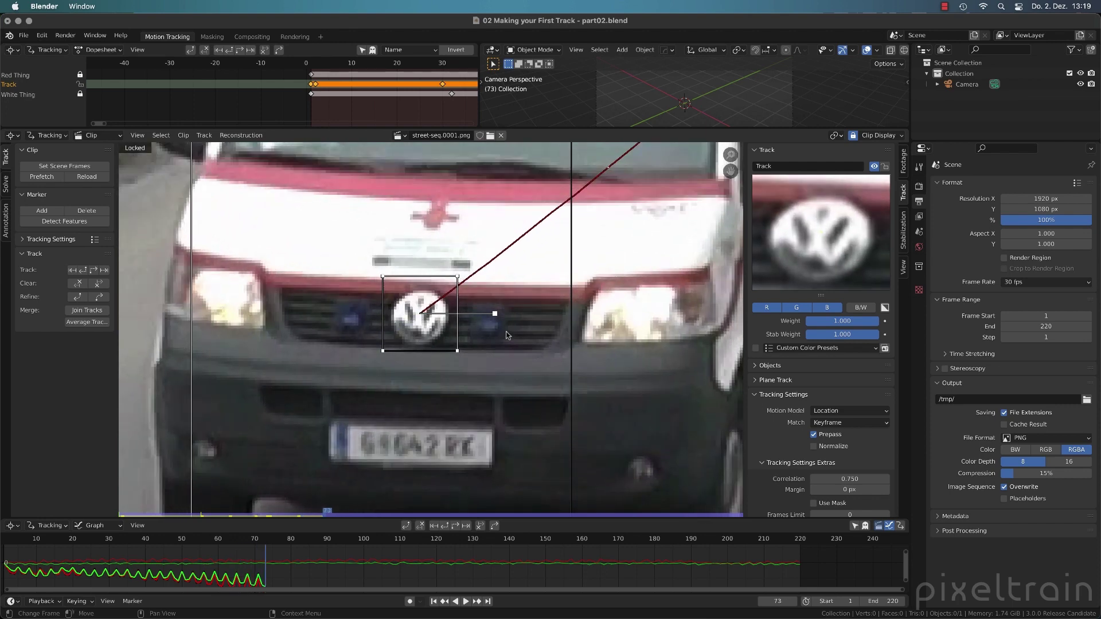
pyautogui.press('g')
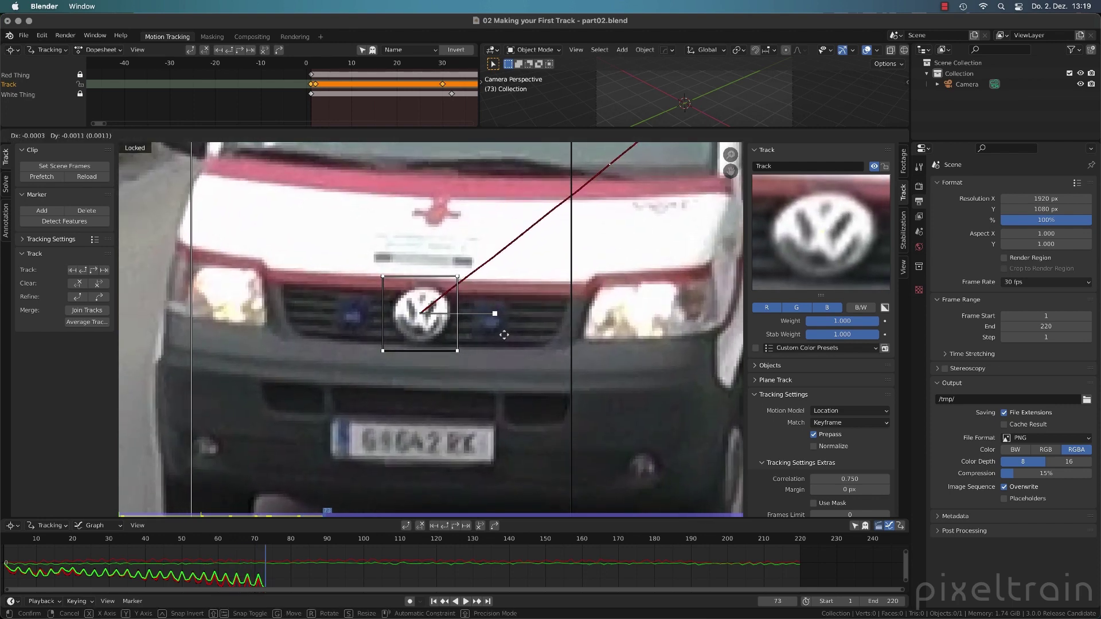
pyautogui.click(504, 337)
# Lock the emblem track and rename it as Logo
pyautogui.scroll(-9, 505, 339)
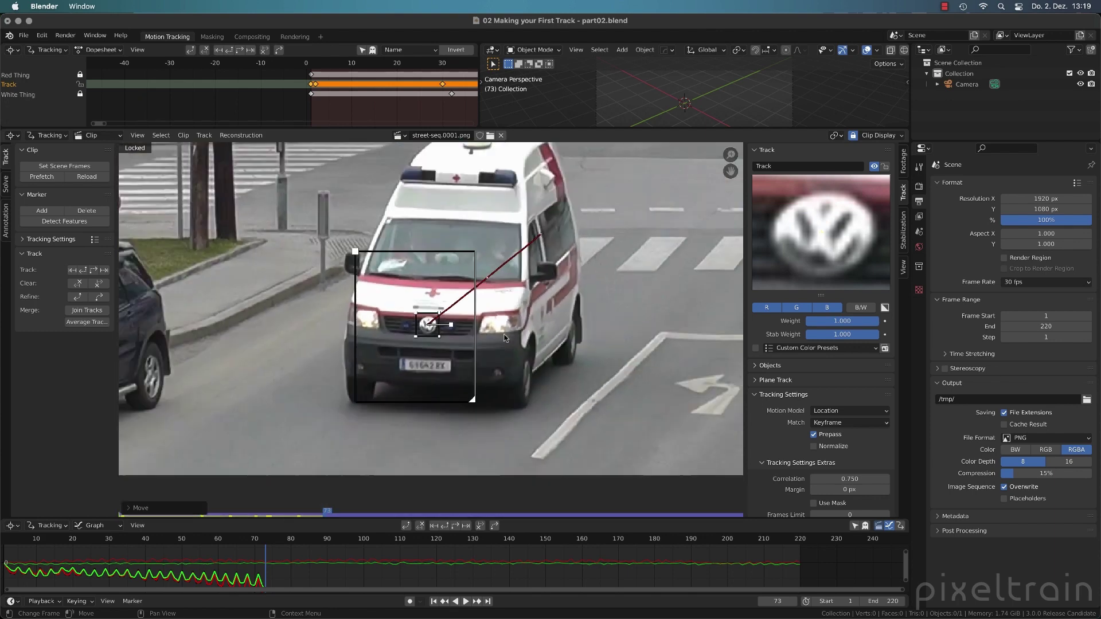
pyautogui.scroll(3, 459, 345)
pyautogui.moveTo(457, 342)
pyautogui.mouseDown(button='middle')
pyautogui.moveTo(486, 341)
pyautogui.moveTo(476, 339)
pyautogui.mouseUp(button='middle')
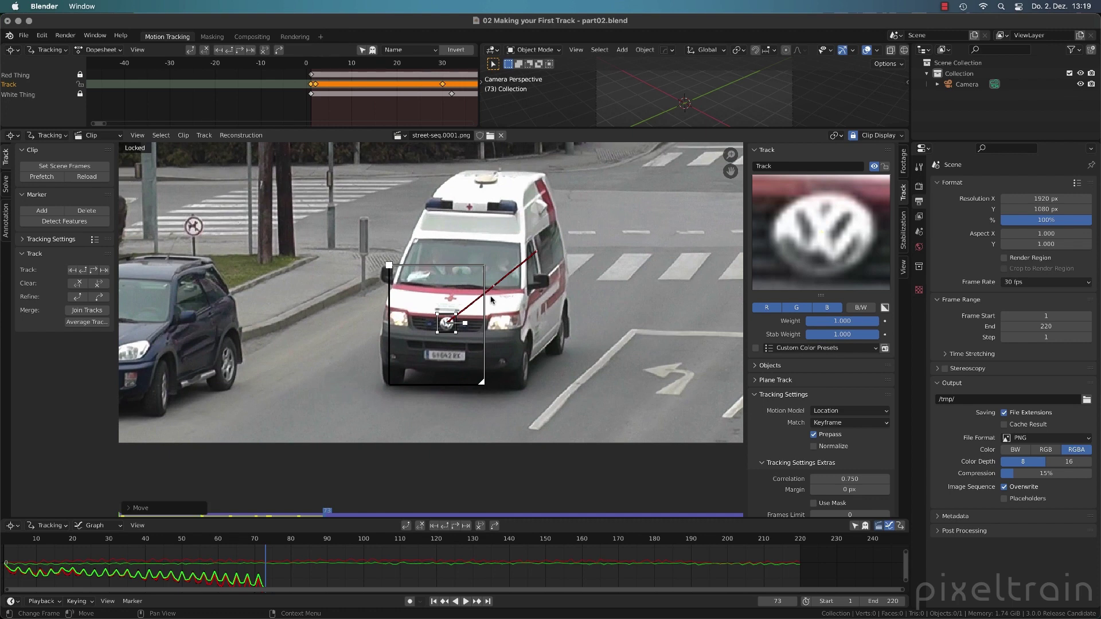
pyautogui.hotkey('ctrl', 'l')
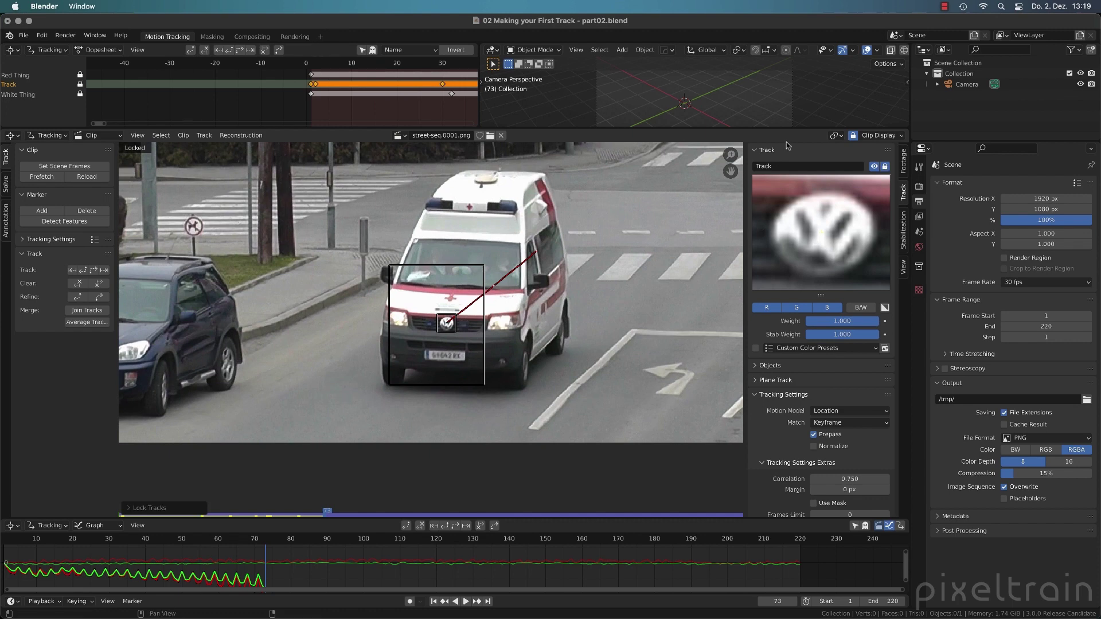
pyautogui.doubleClick(788, 166)
pyautogui.write('Logo')
pyautogui.press('Return')
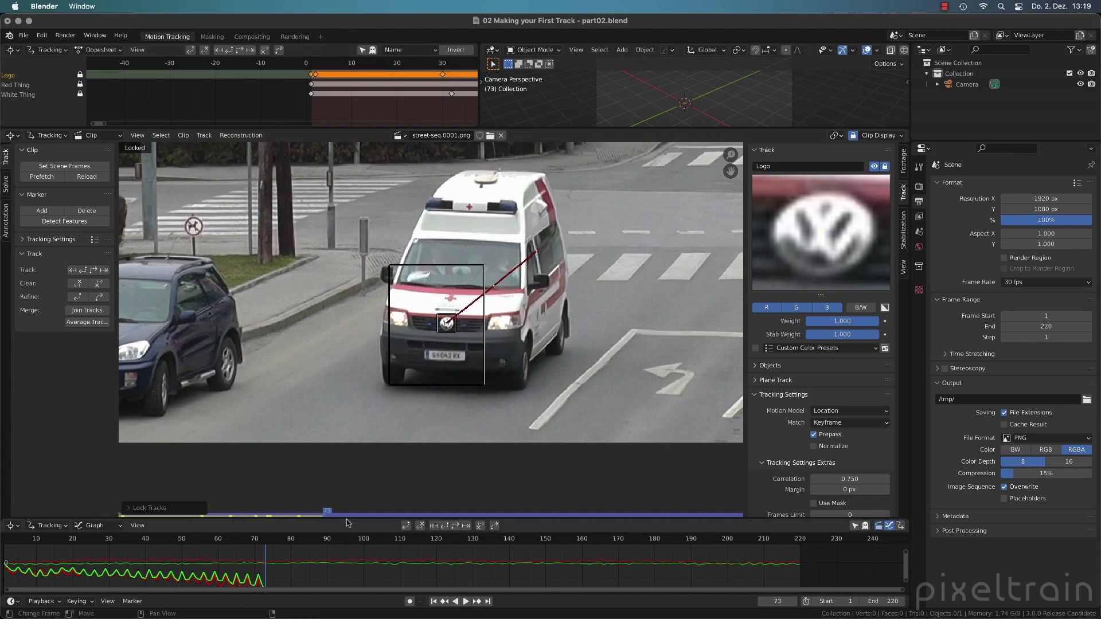
# Go back to frame 31, hide the markers' search areas and save the file
pyautogui.moveTo(231, 542); pyautogui.dragTo(113, 539)
pyautogui.scroll(-3, 424, 381)
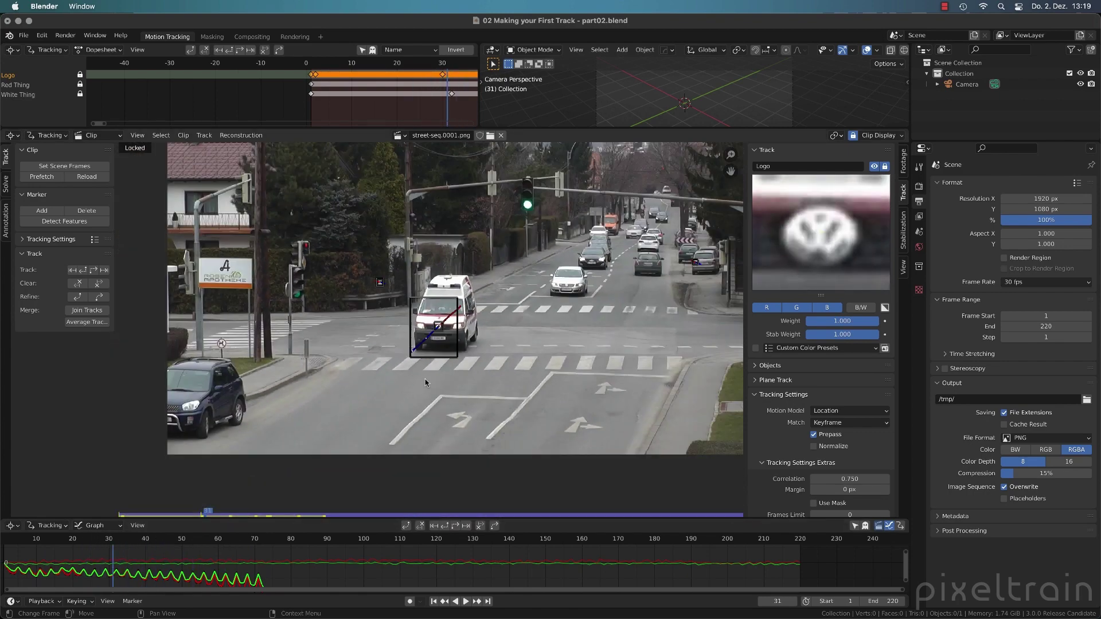
pyautogui.hotkey('alt', 's')
pyautogui.moveTo(563, 380); pyautogui.dragTo(477, 413, button='middle')
pyautogui.press('super+s')
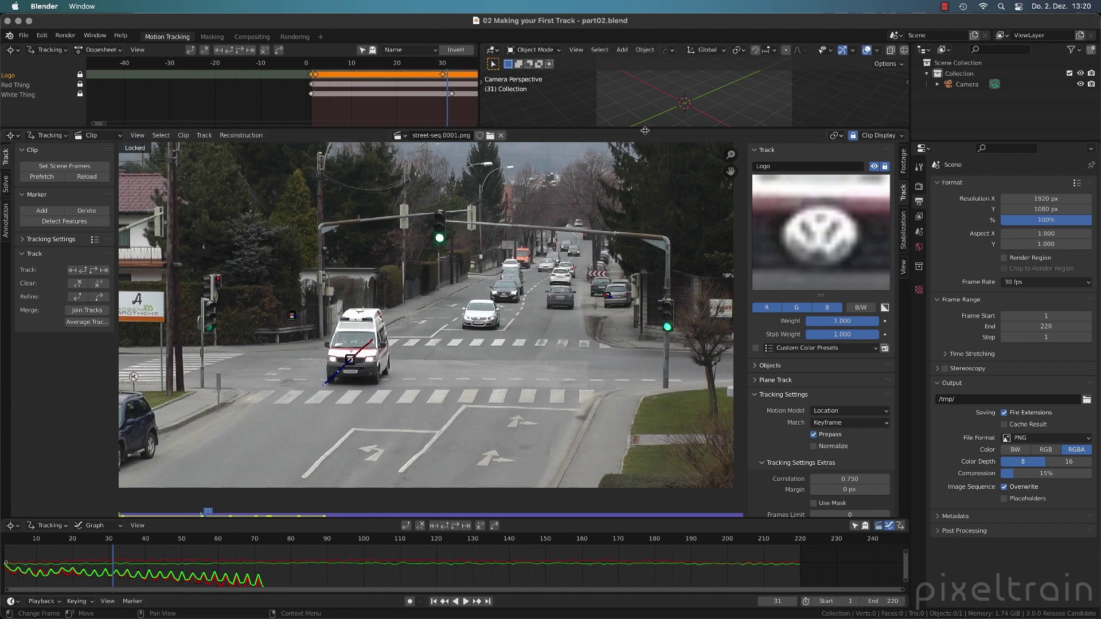
# Enlarge the editors above the clip view, then add a General Layout workspace and select the camera in it
pyautogui.moveTo(645, 130); pyautogui.dragTo(656, 196)
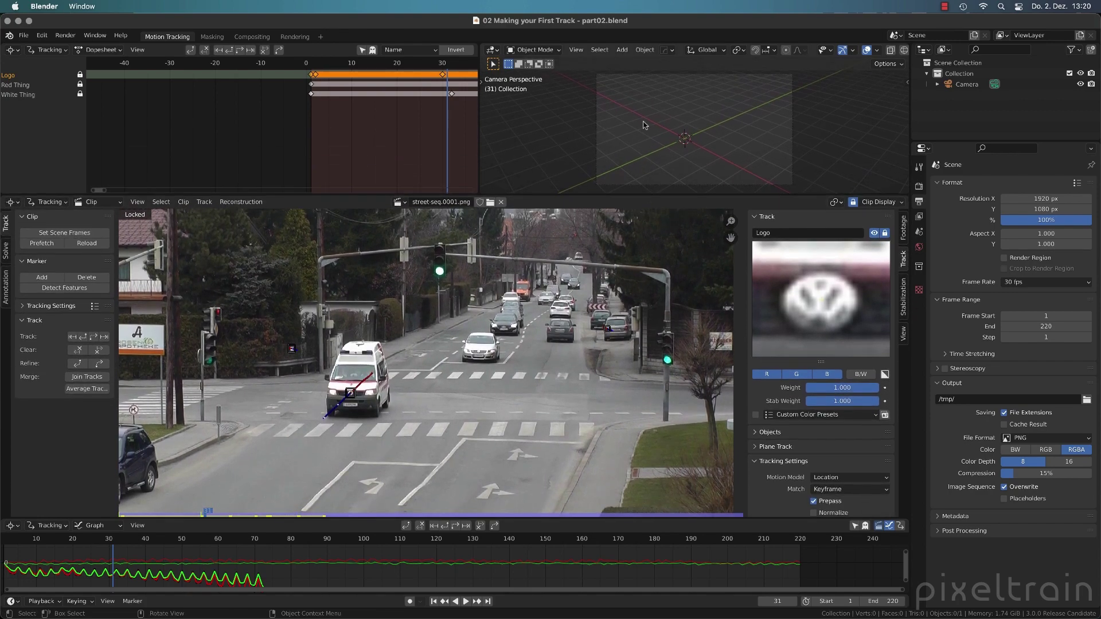
pyautogui.click(321, 37)
pyautogui.moveTo(322, 59)
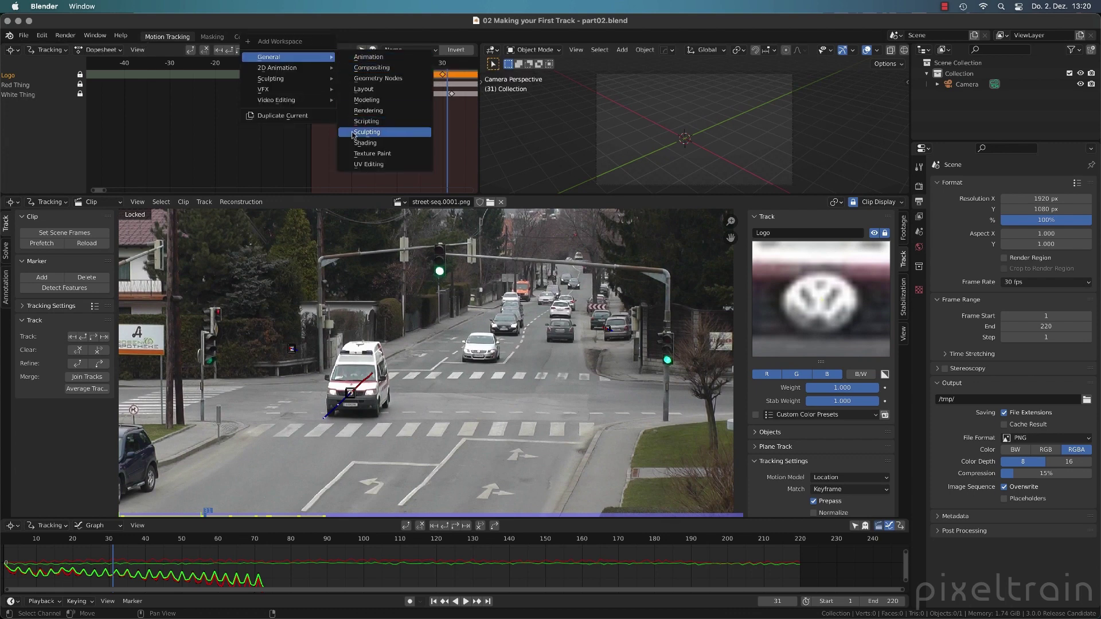
pyautogui.click(367, 90)
pyautogui.moveTo(375, 297)
pyautogui.mouseDown(button='middle')
pyautogui.moveTo(473, 358)
pyautogui.moveTo(271, 304)
pyautogui.moveTo(363, 298)
pyautogui.moveTo(410, 308)
pyautogui.moveTo(349, 272)
pyautogui.moveTo(376, 294)
pyautogui.mouseUp(button='middle')
pyautogui.scroll(-2, 363, 297)
pyautogui.scroll(-3, 362, 297)
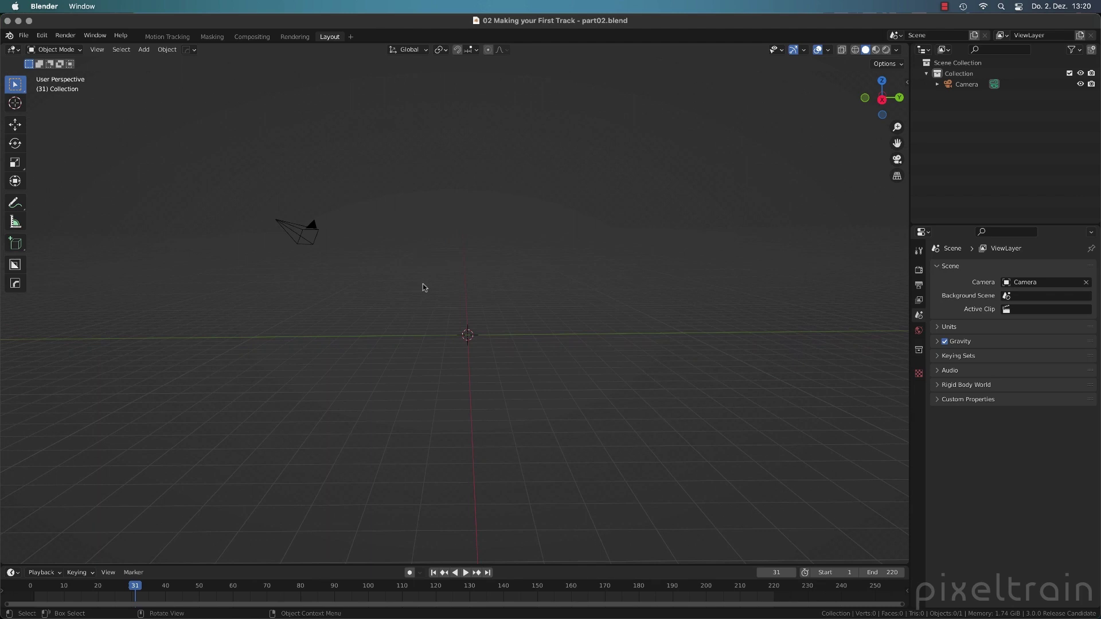
pyautogui.click(302, 235)
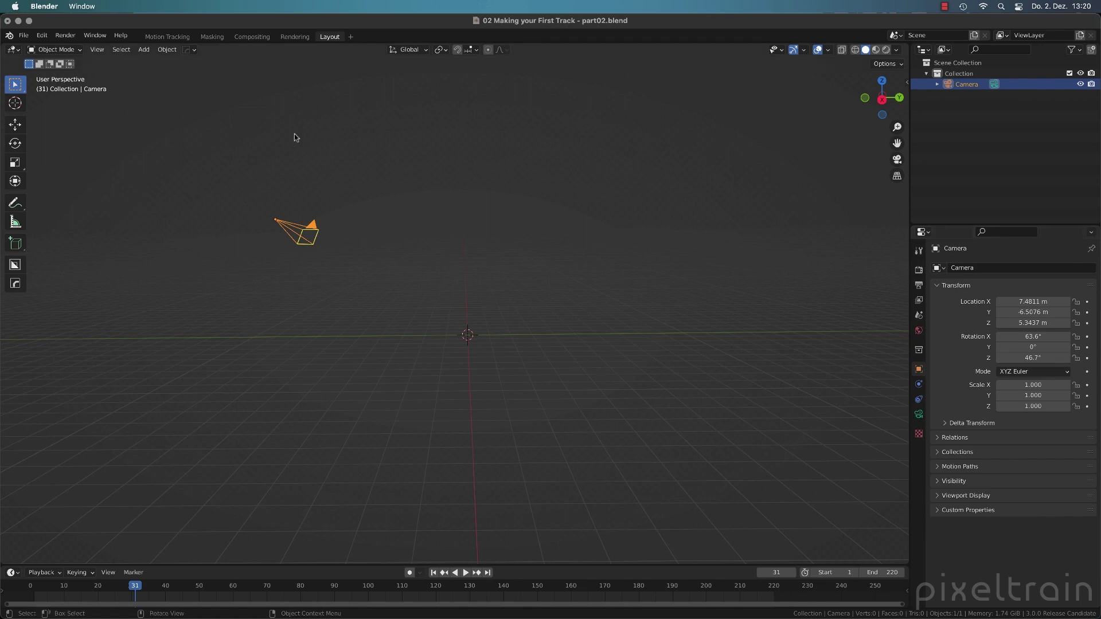
# In the Motion Tracking workspace, show the search areas again and link empties to the Logo, Red Thing and White Thing tracks
pyautogui.click(167, 36)
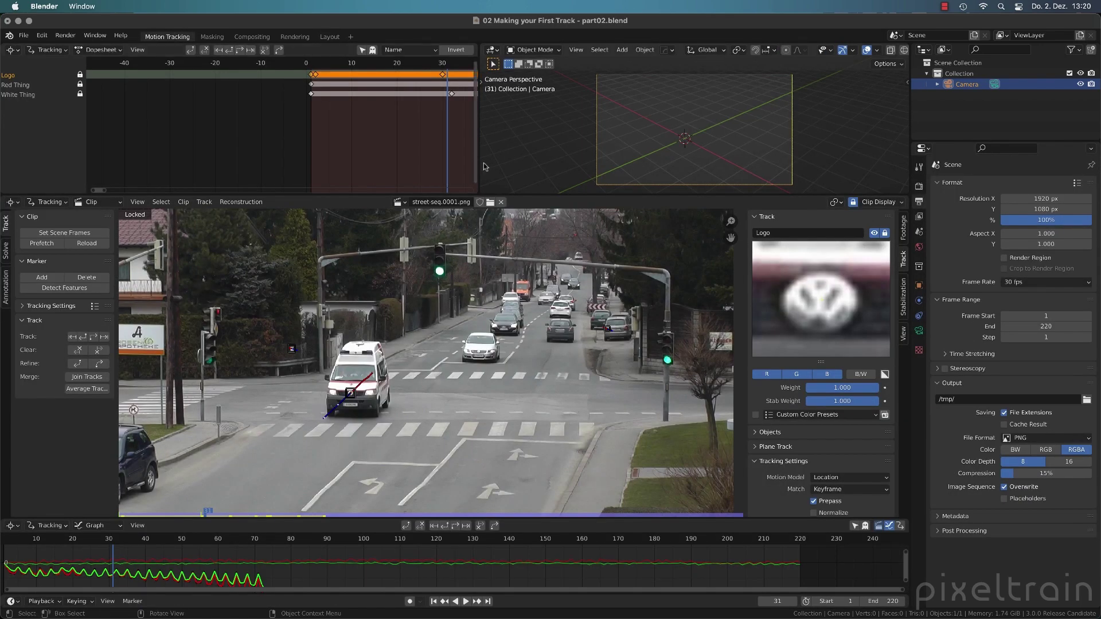
pyautogui.scroll(-2, 445, 419)
pyautogui.scroll(1, 445, 418)
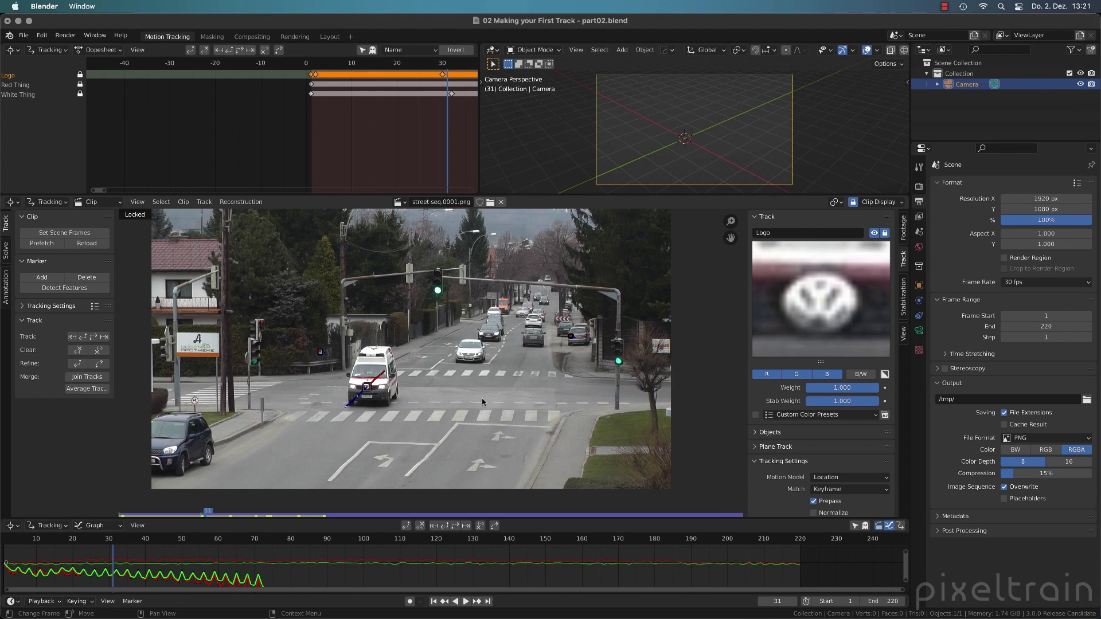
pyautogui.hotkey('alt', 's')
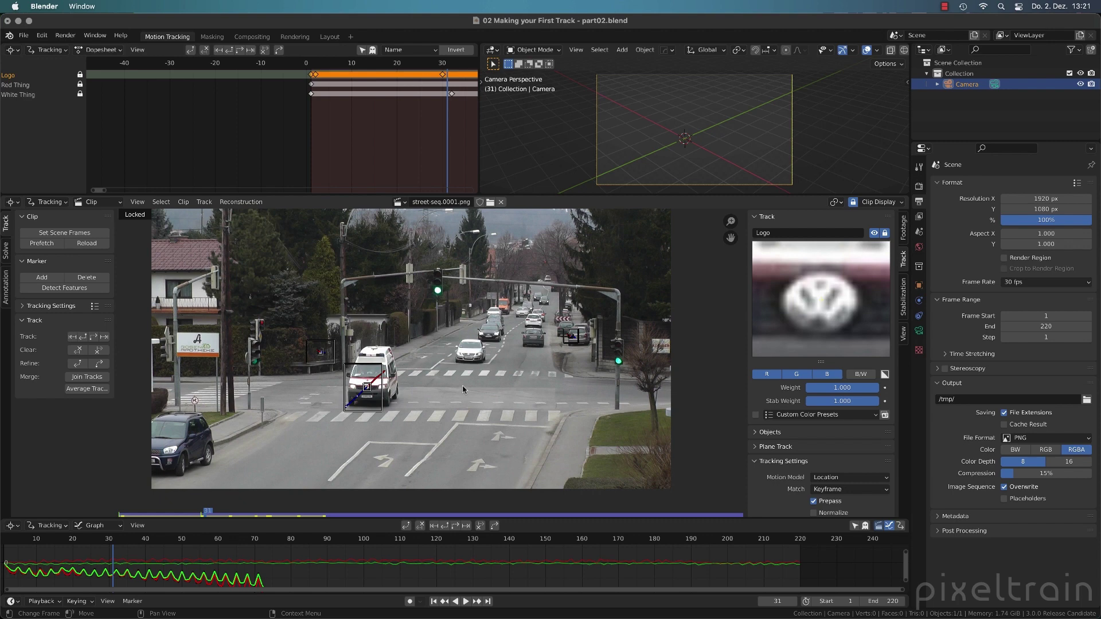
pyautogui.click(239, 203)
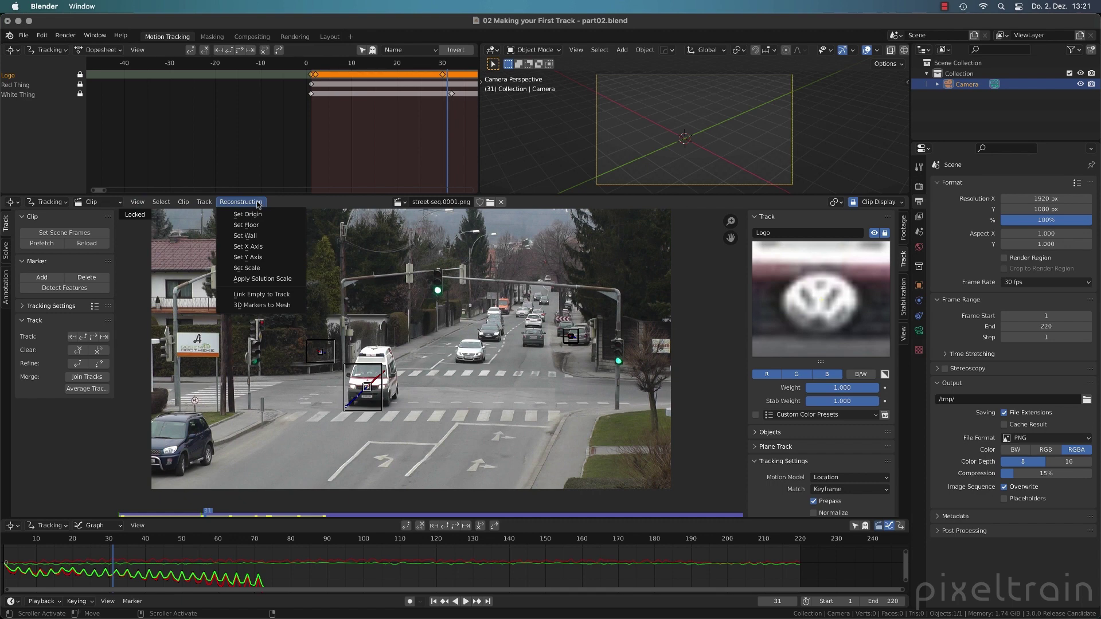
pyautogui.click(298, 295)
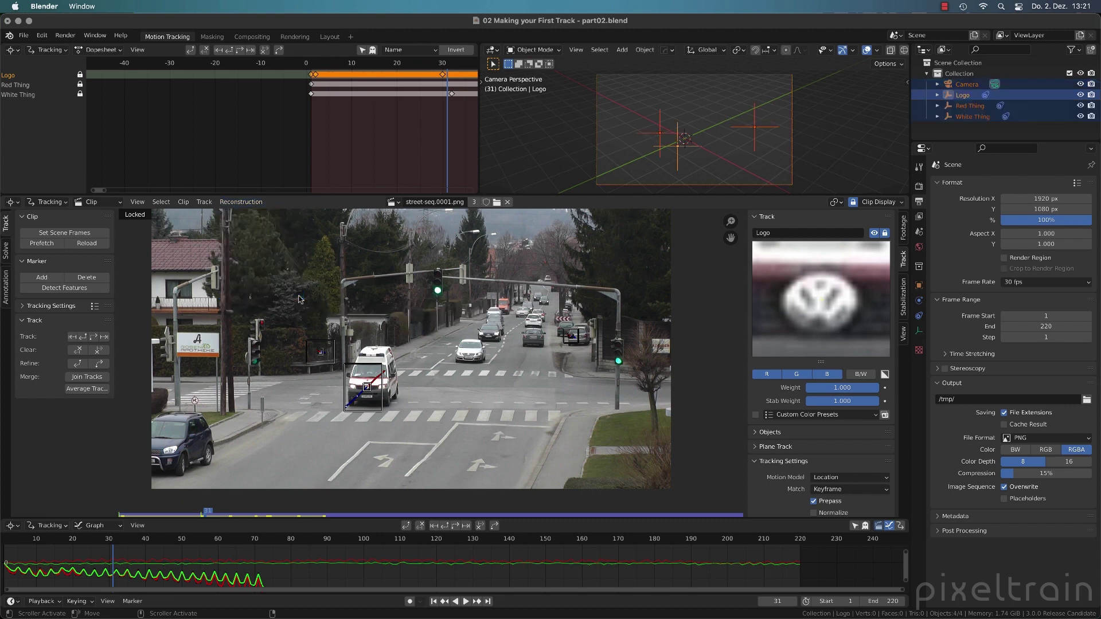
pyautogui.click(982, 131)
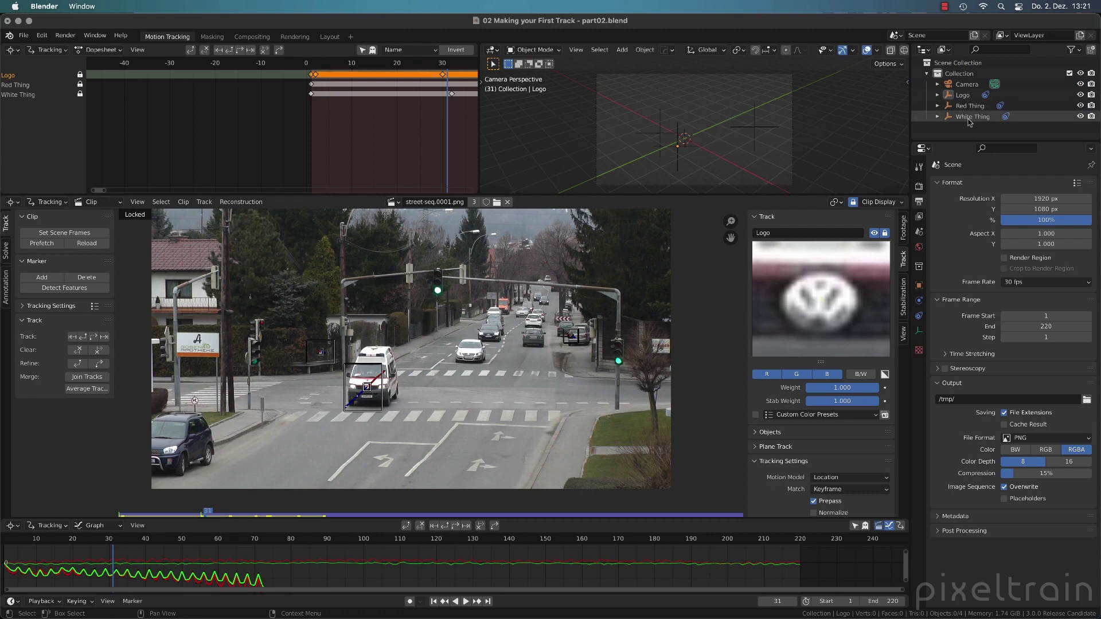
# Examine the linked empties in the Layout workspace, selecting White Thing and Logo in the 3D view
pyautogui.click(330, 37)
pyautogui.moveTo(415, 377); pyautogui.dragTo(344, 369, button='middle')
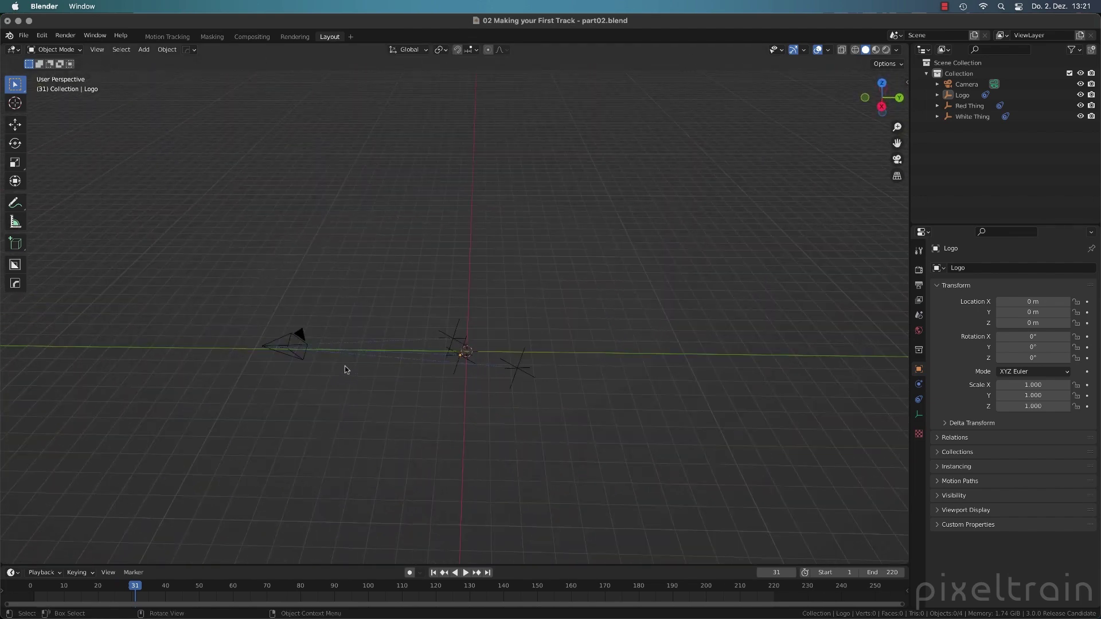
pyautogui.click(532, 379)
pyautogui.click(456, 344)
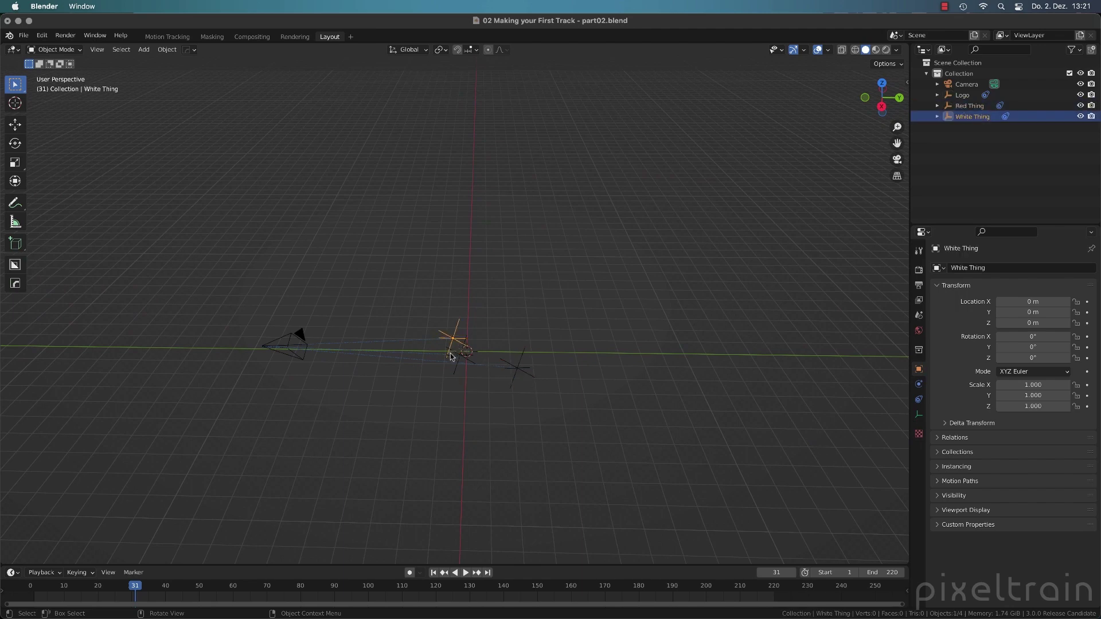
pyautogui.click(451, 355)
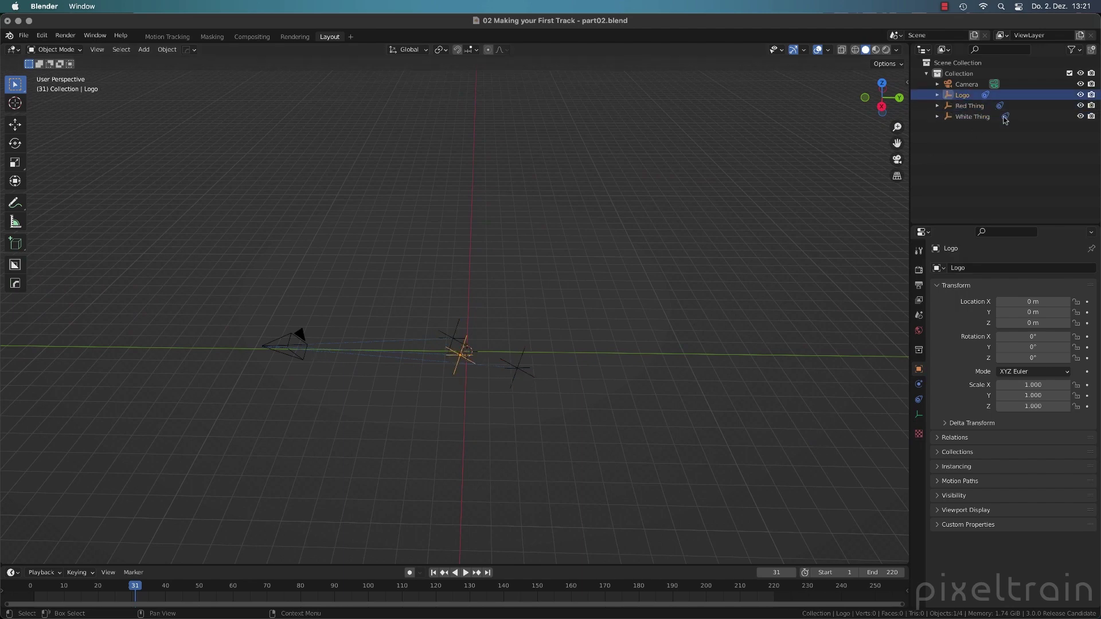
# Show the Logo empty's Follow Track constraint settings and look through the available motion tracking constraints
pyautogui.click(986, 95)
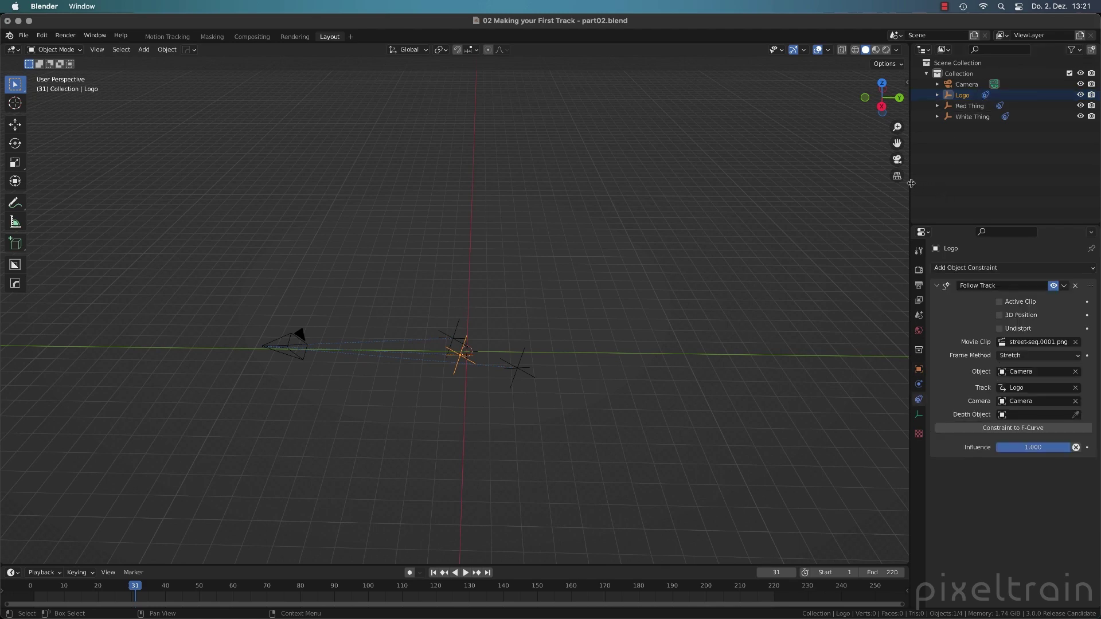
pyautogui.moveTo(911, 184); pyautogui.dragTo(898, 185)
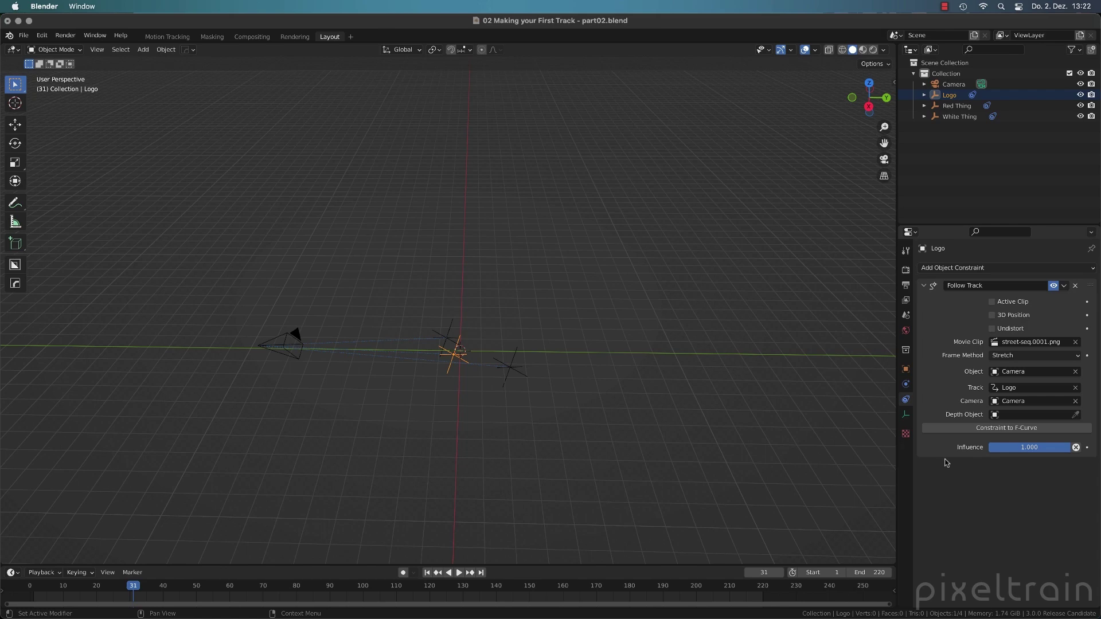
pyautogui.click(987, 270)
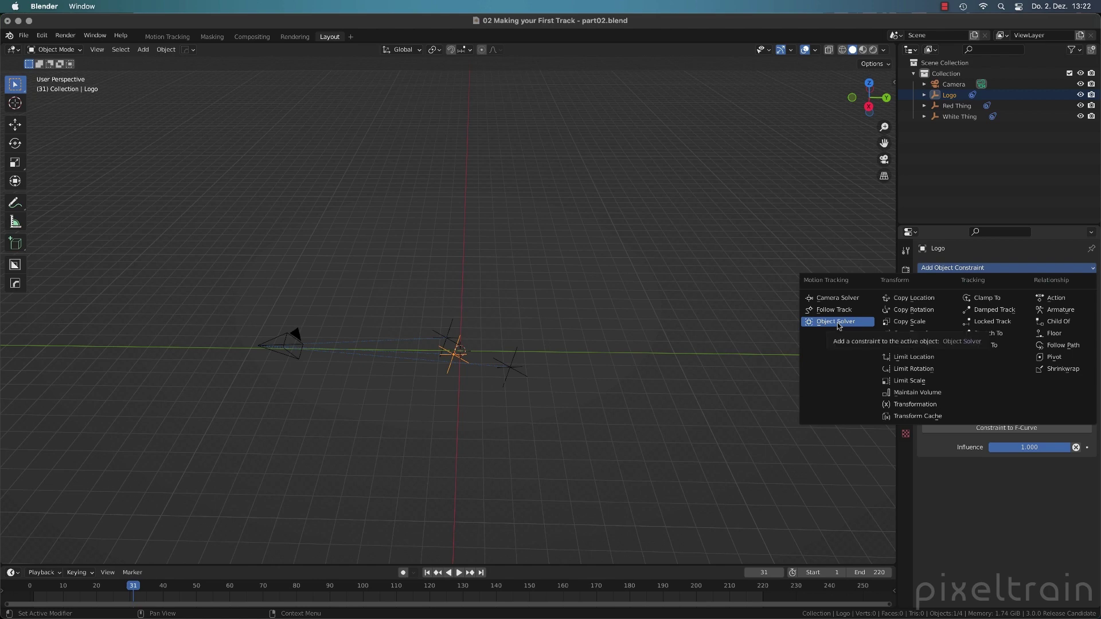
pyautogui.press('Escape')
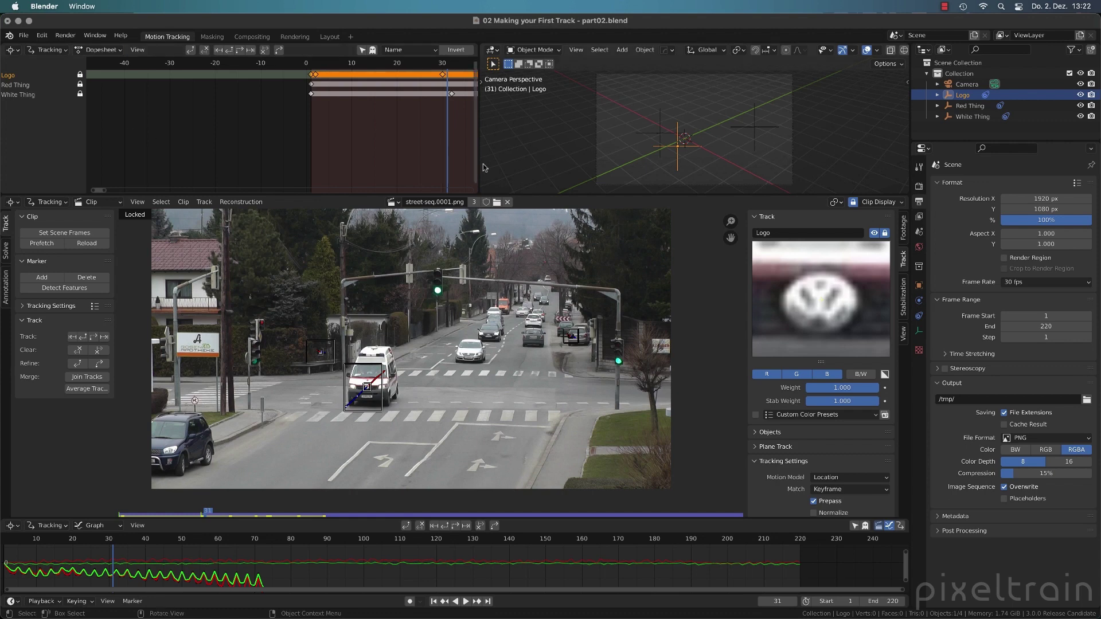
# In the Motion Tracking workspace, rename the movie clip as Streets and check it in the list of clips
pyautogui.click(438, 203)
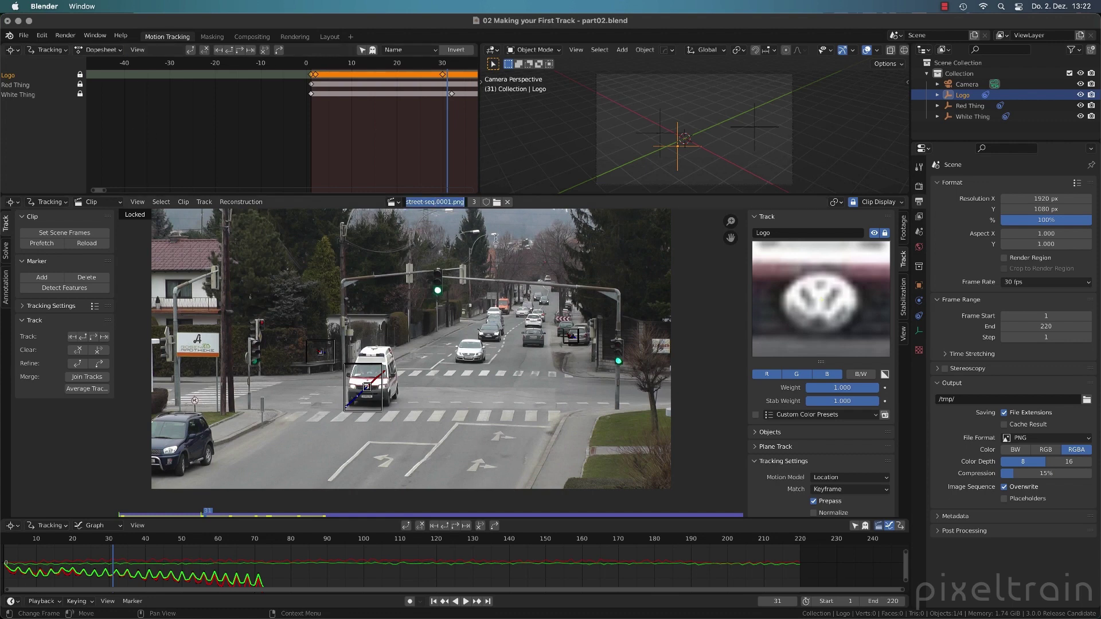
pyautogui.write('Stree')
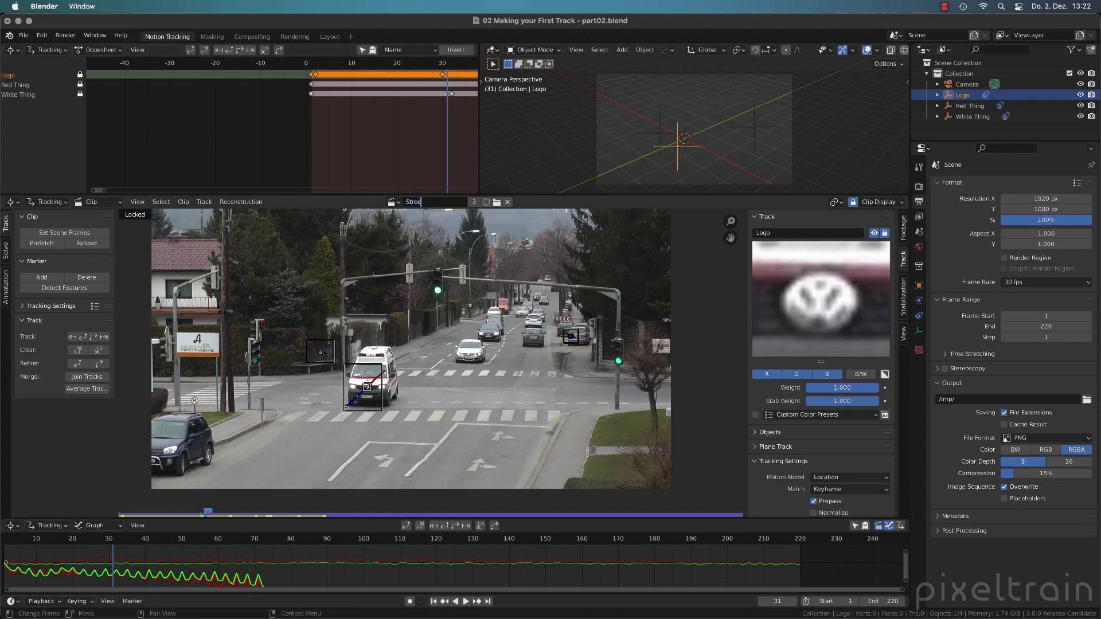
pyautogui.write('ts')
pyautogui.press('Return')
pyautogui.click(391, 203)
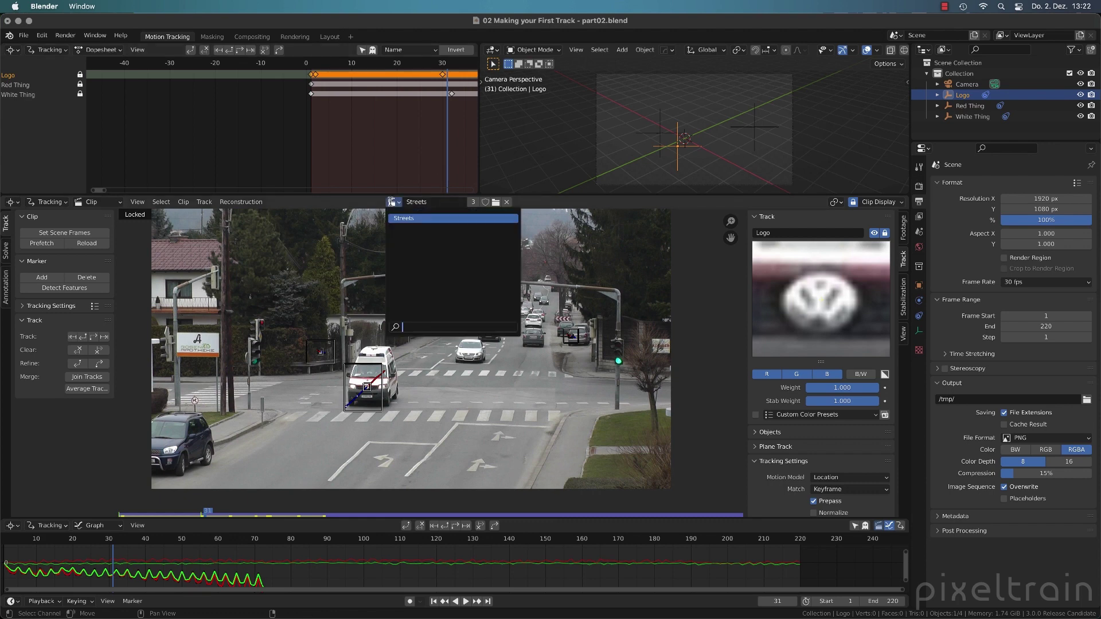
pyautogui.click(374, 204)
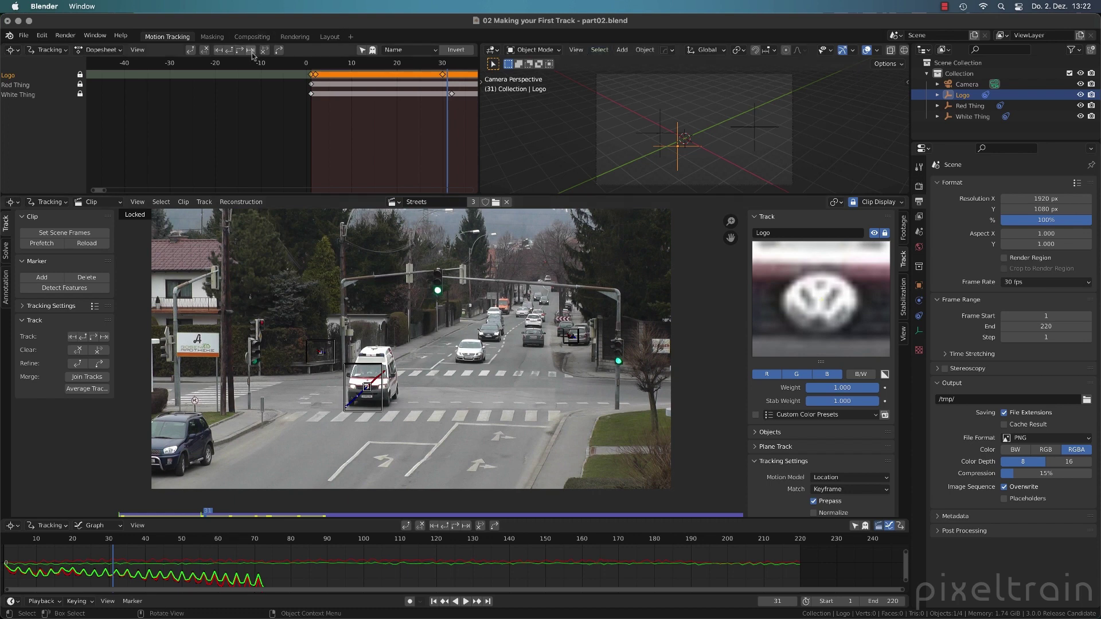
# In the Layout workspace, examine the linked empties and check which tracks the Logo empty's Follow Track constraint offers
pyautogui.click(330, 36)
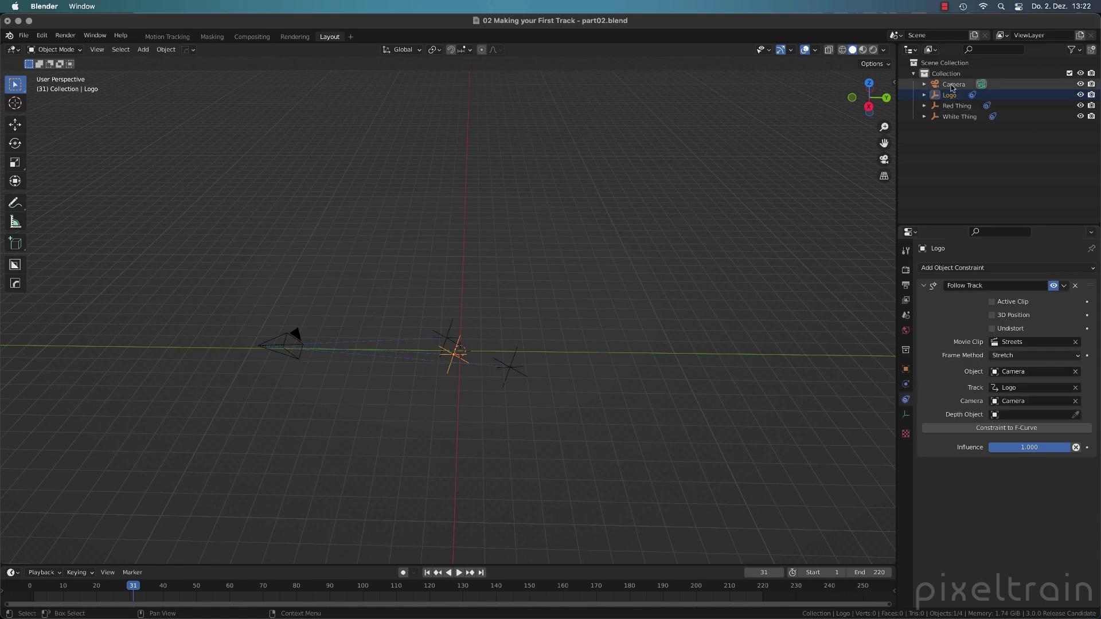
pyautogui.click(514, 391)
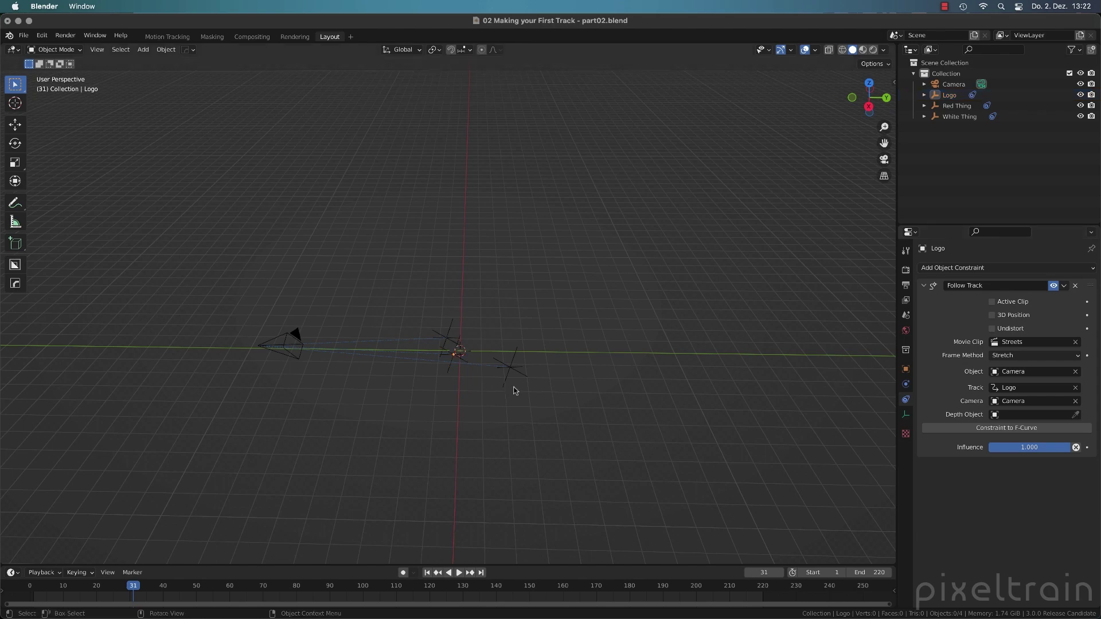
pyautogui.click(519, 374)
pyautogui.click(441, 337)
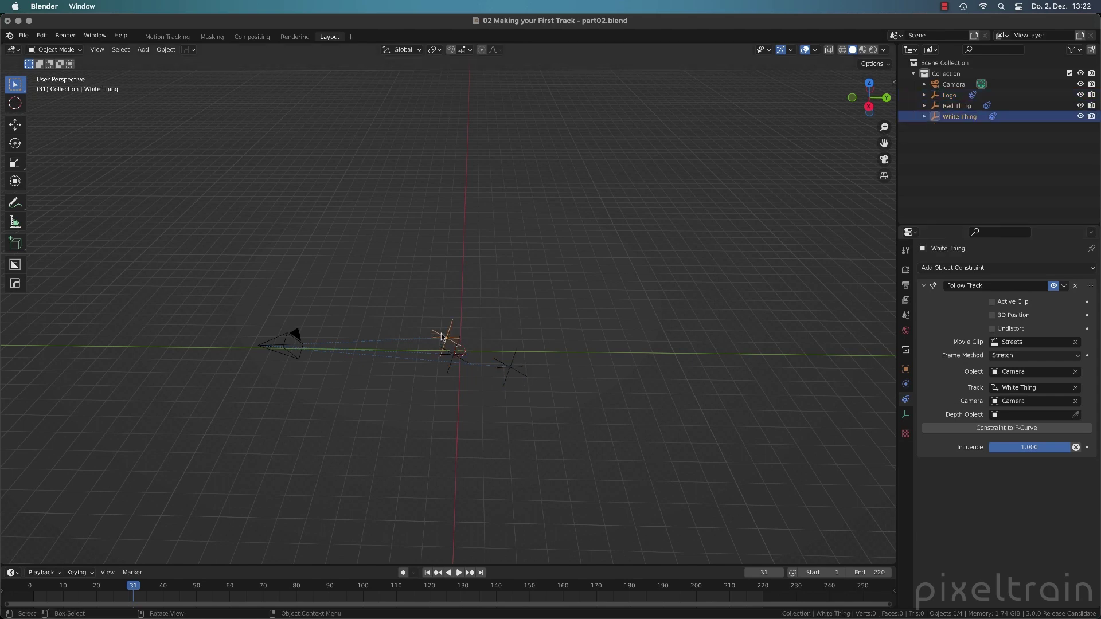
pyautogui.click(459, 360)
pyautogui.click(487, 402)
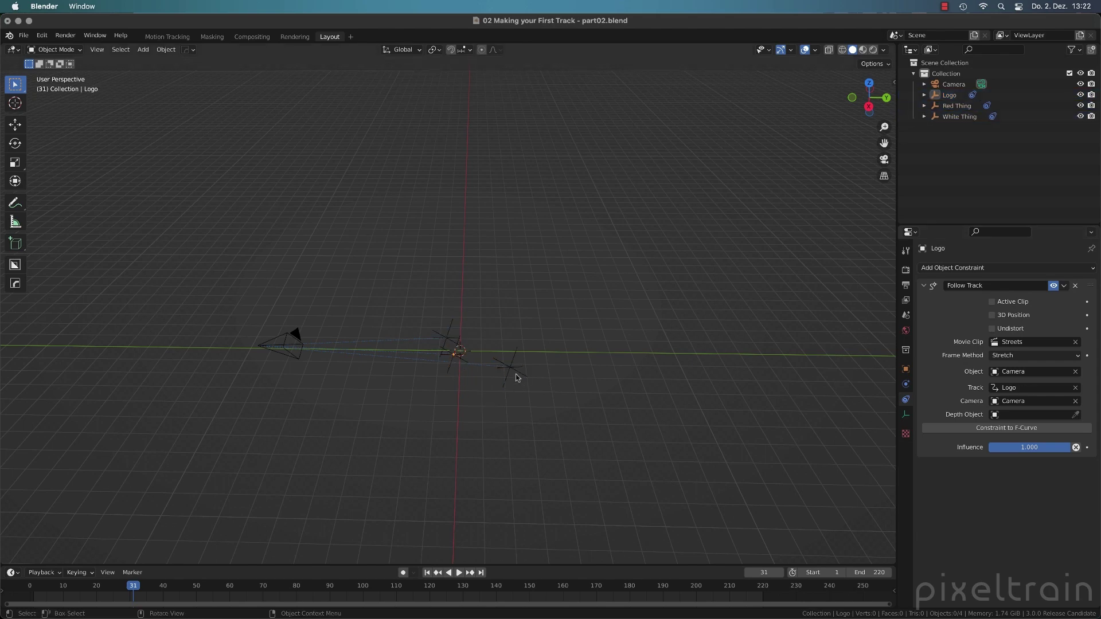
pyautogui.click(460, 363)
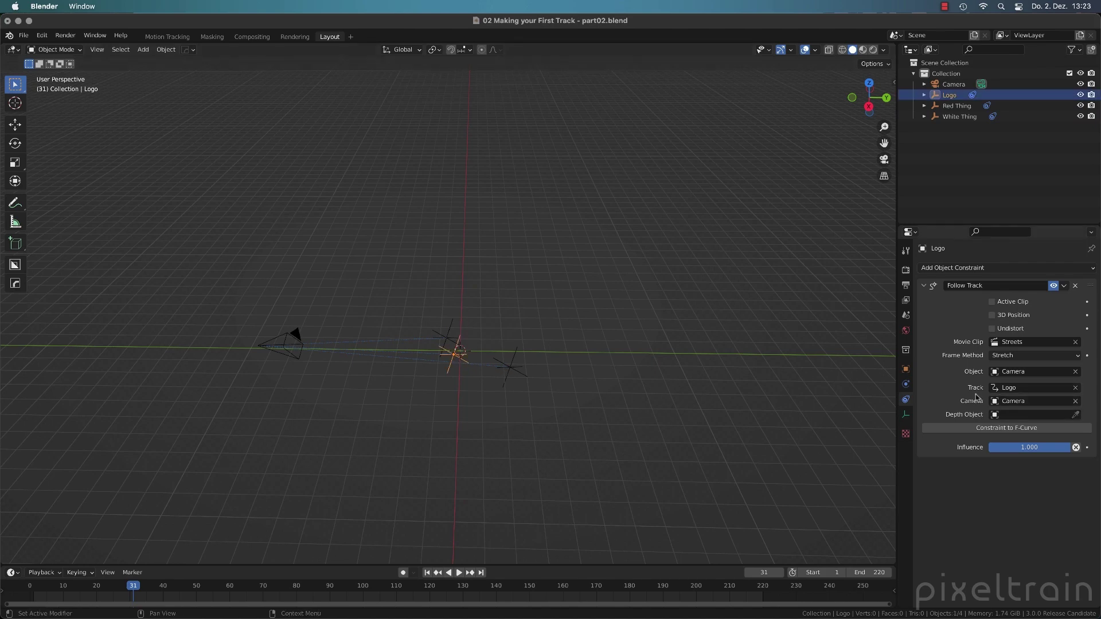
pyautogui.click(1046, 389)
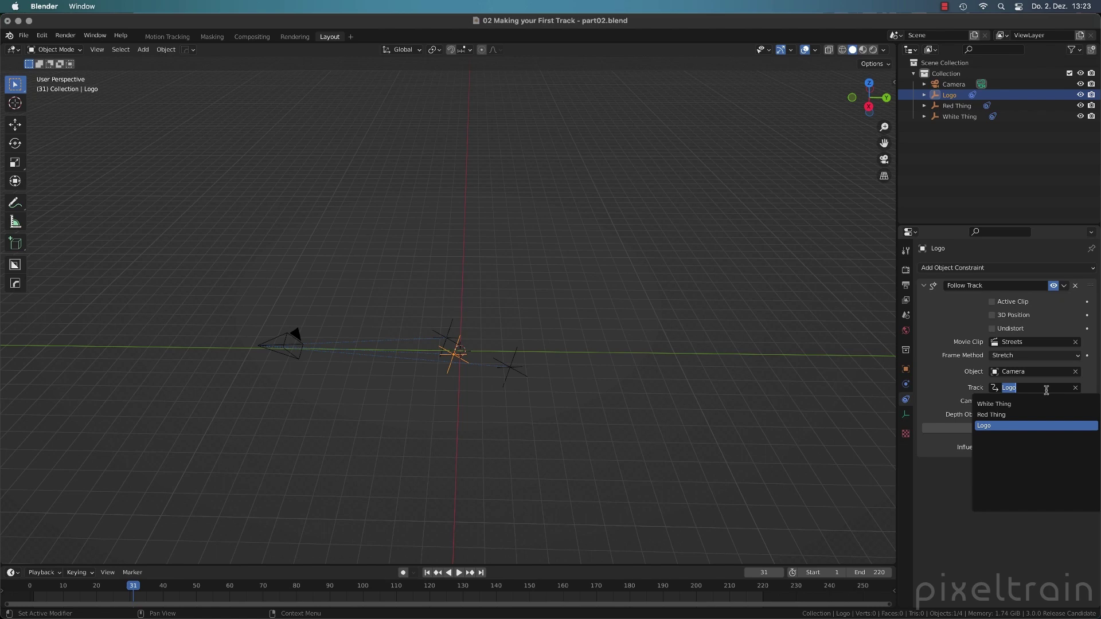
pyautogui.click(965, 543)
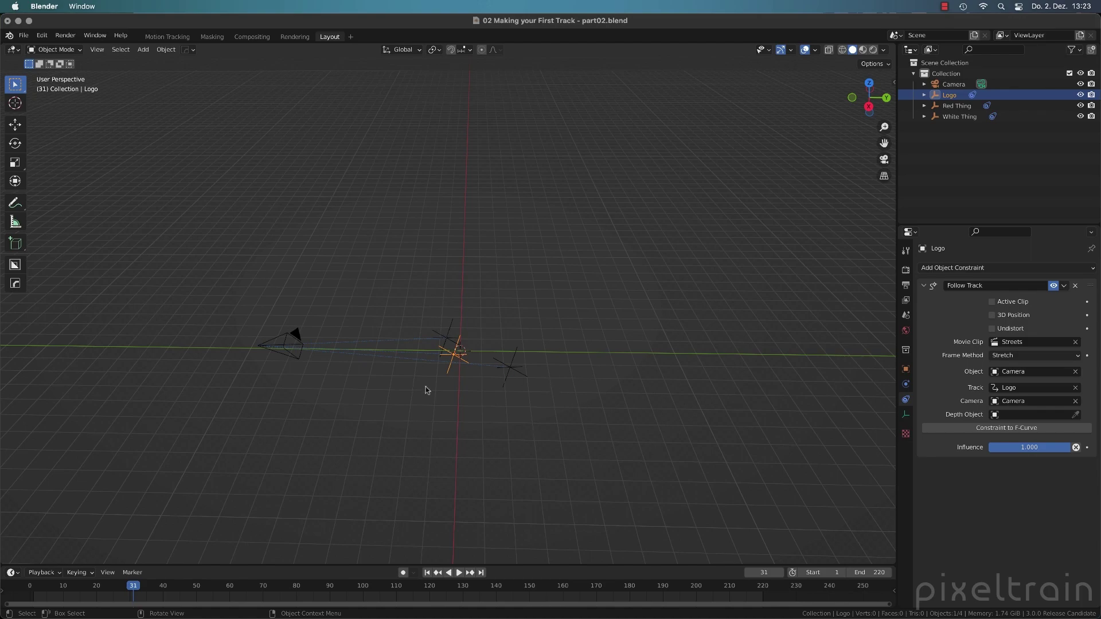
# Examine the empties relative to the camera from other angles and through the camera, scrubbing the timeline to frame 18
pyautogui.moveTo(426, 387); pyautogui.dragTo(364, 349, button='middle')
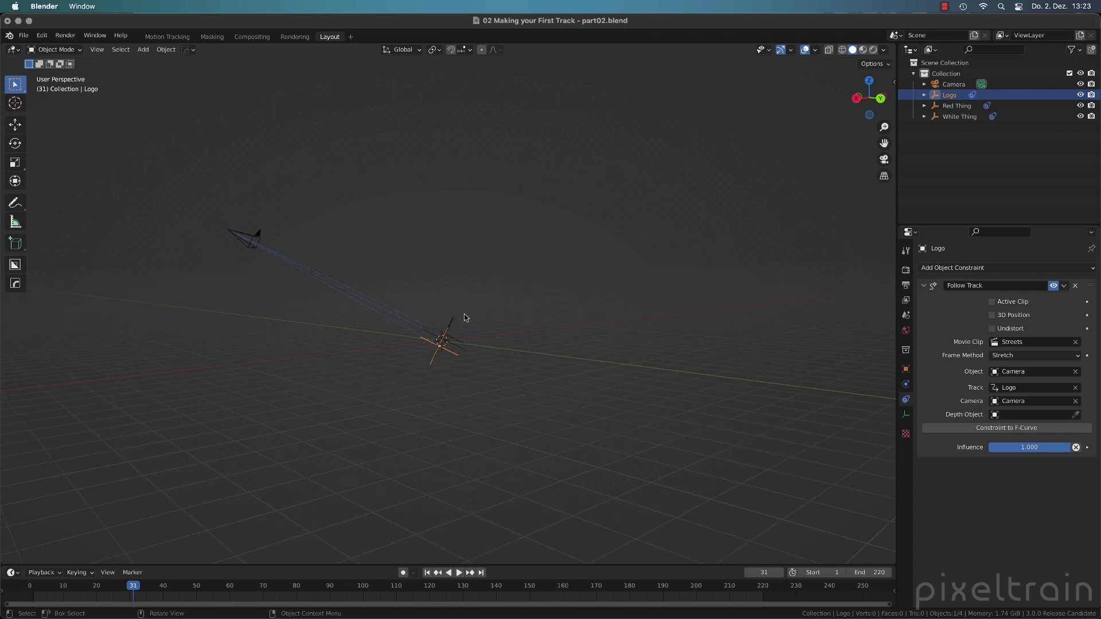
pyautogui.click(167, 36)
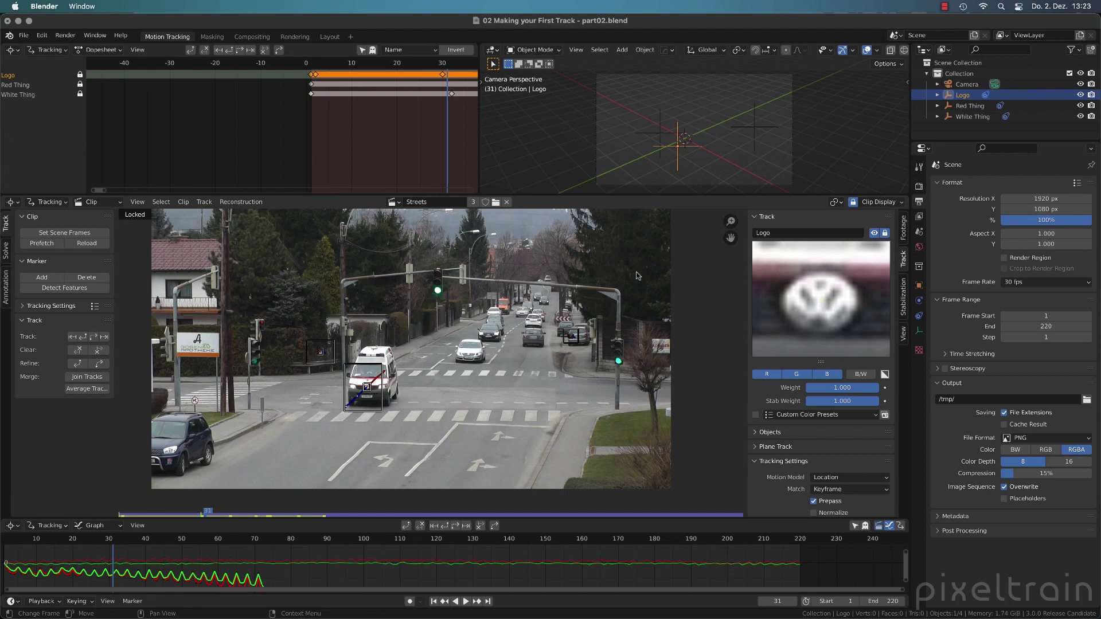
pyautogui.click(330, 36)
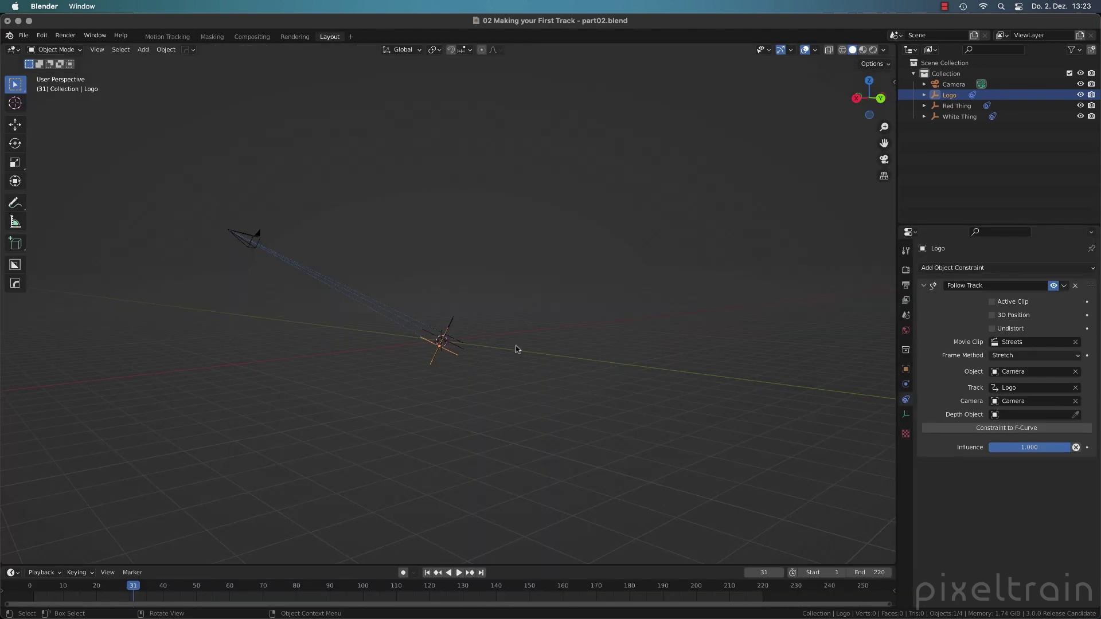
pyautogui.moveTo(390, 342); pyautogui.dragTo(271, 370, button='middle')
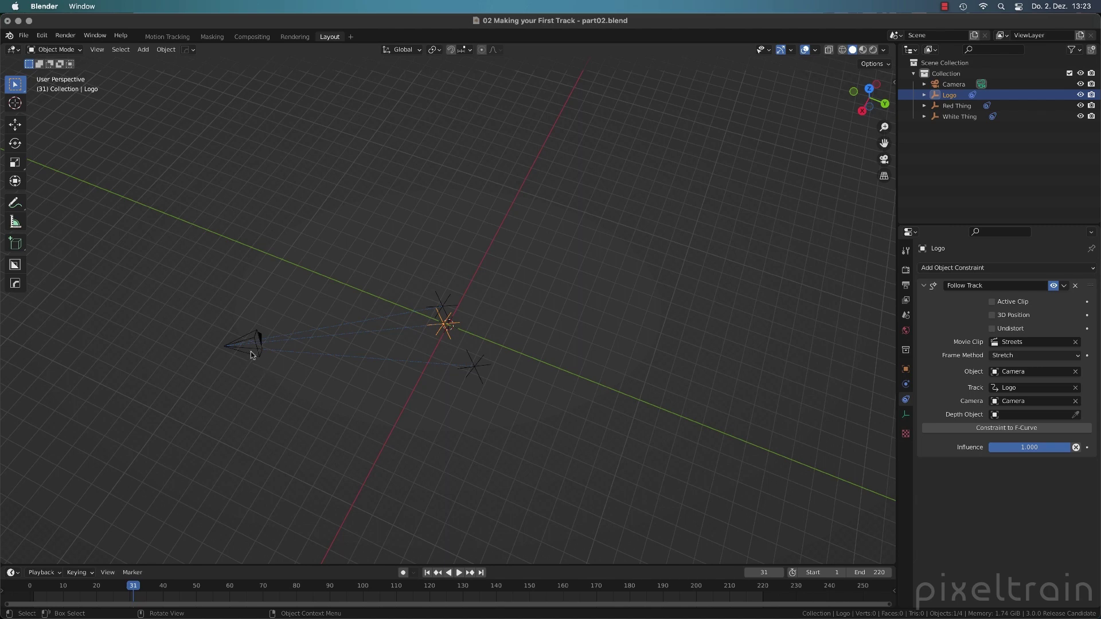
pyautogui.click(884, 158)
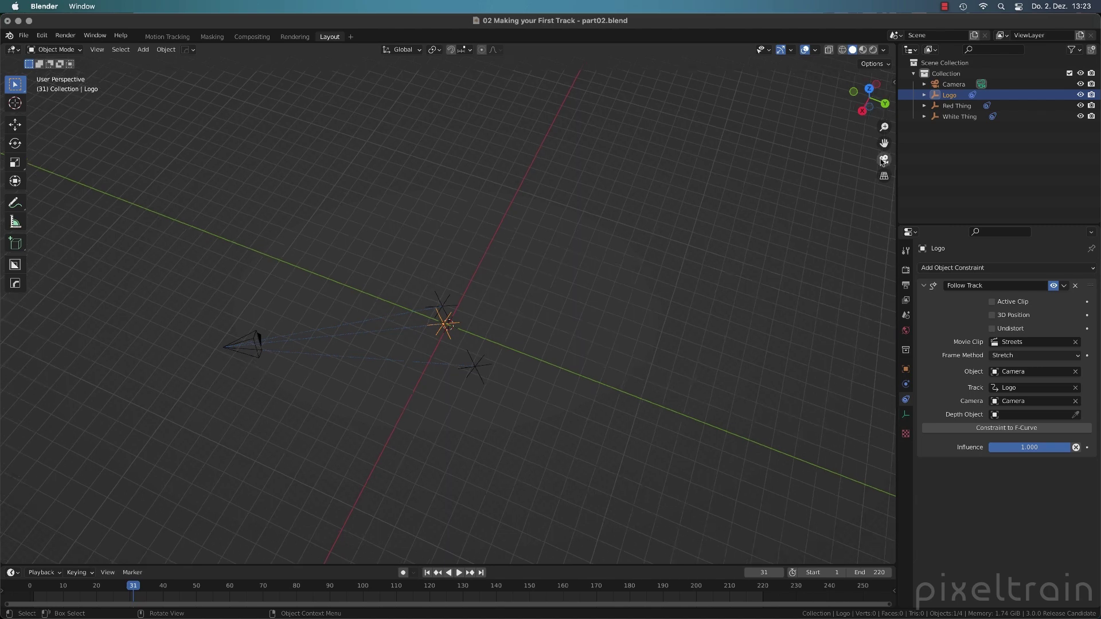
pyautogui.scroll(1, 769, 235)
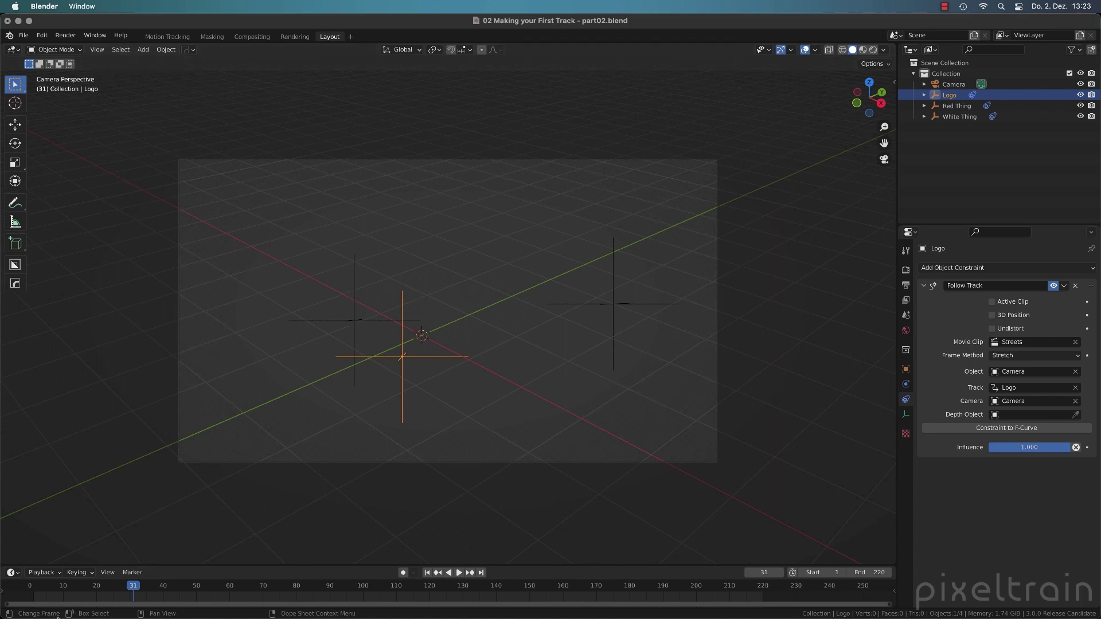
pyautogui.moveTo(121, 584); pyautogui.dragTo(90, 587)
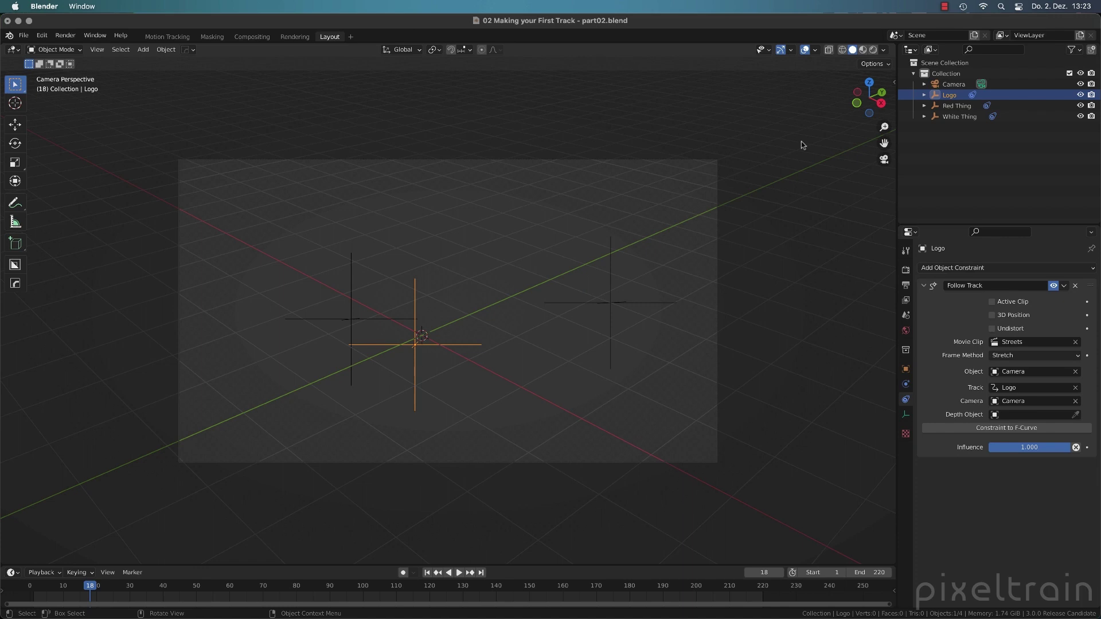
# Enable background images for the camera and add the Streets movie clip as its background
pyautogui.click(953, 85)
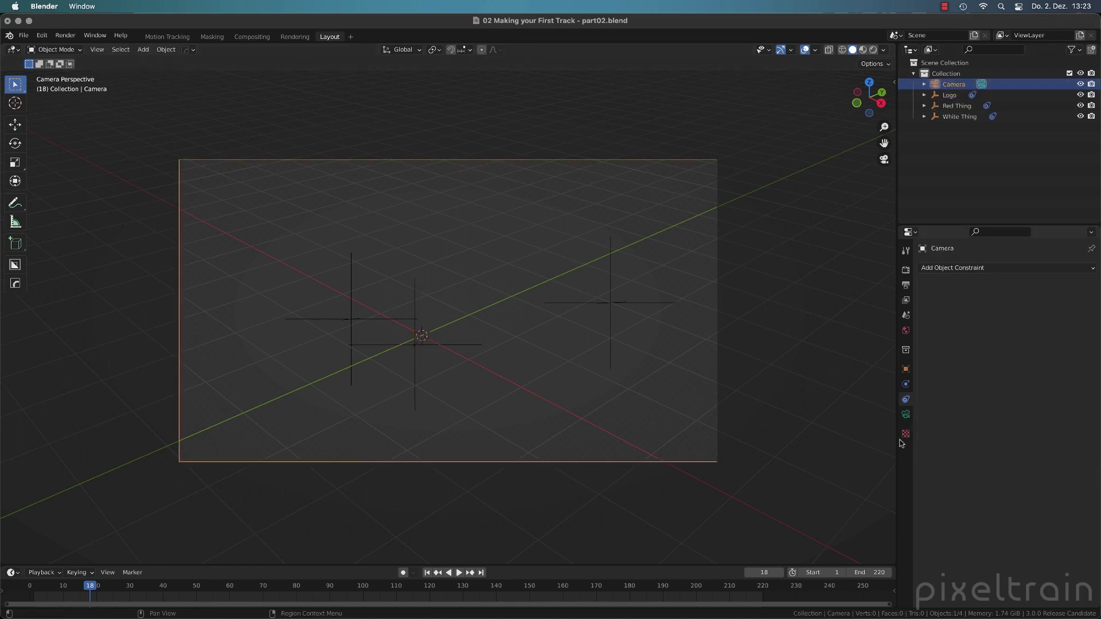
pyautogui.click(906, 415)
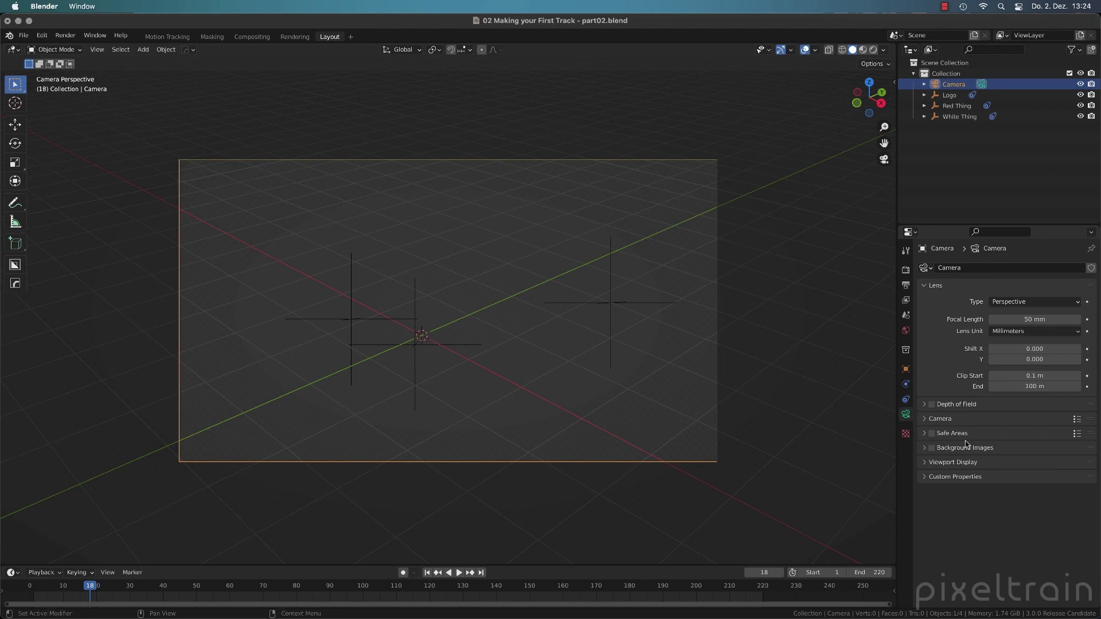
pyautogui.click(924, 451)
pyautogui.click(932, 449)
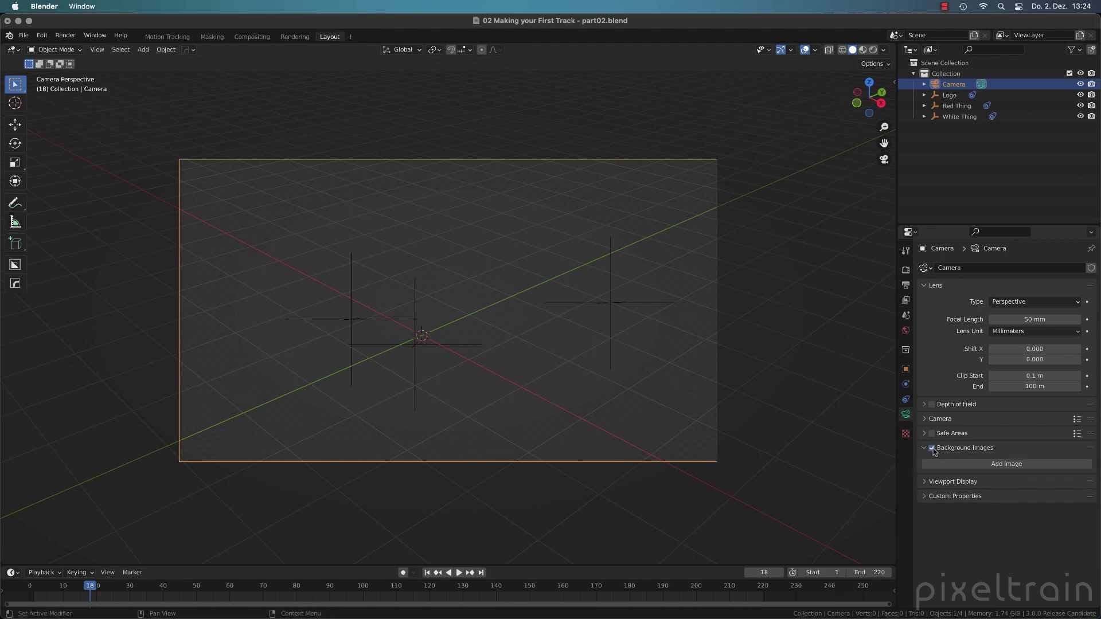
pyautogui.click(1005, 465)
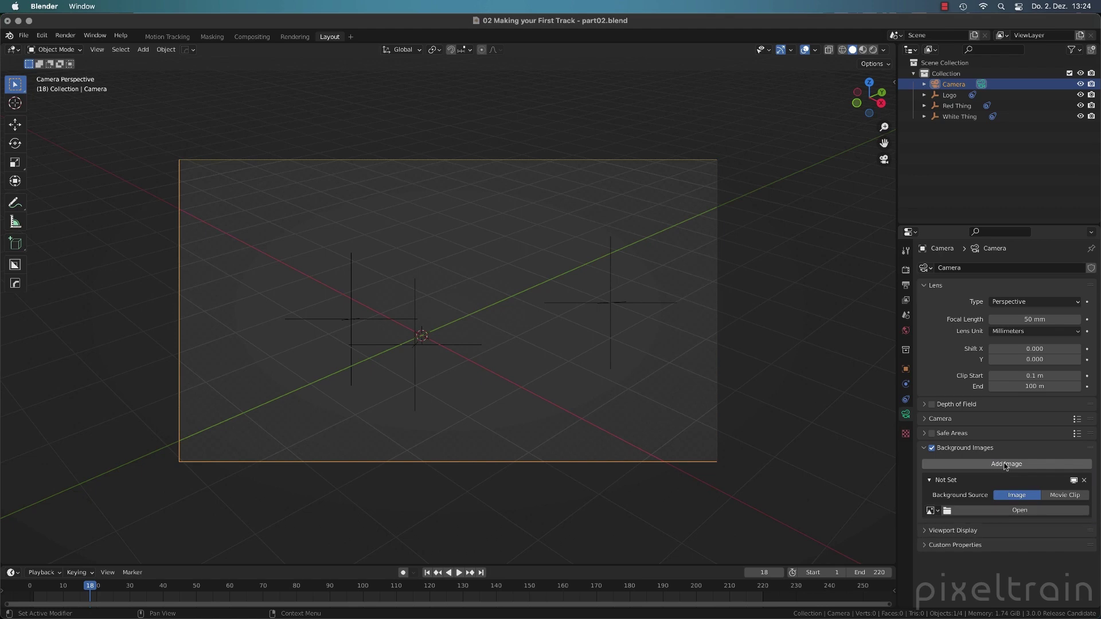
pyautogui.click(1066, 495)
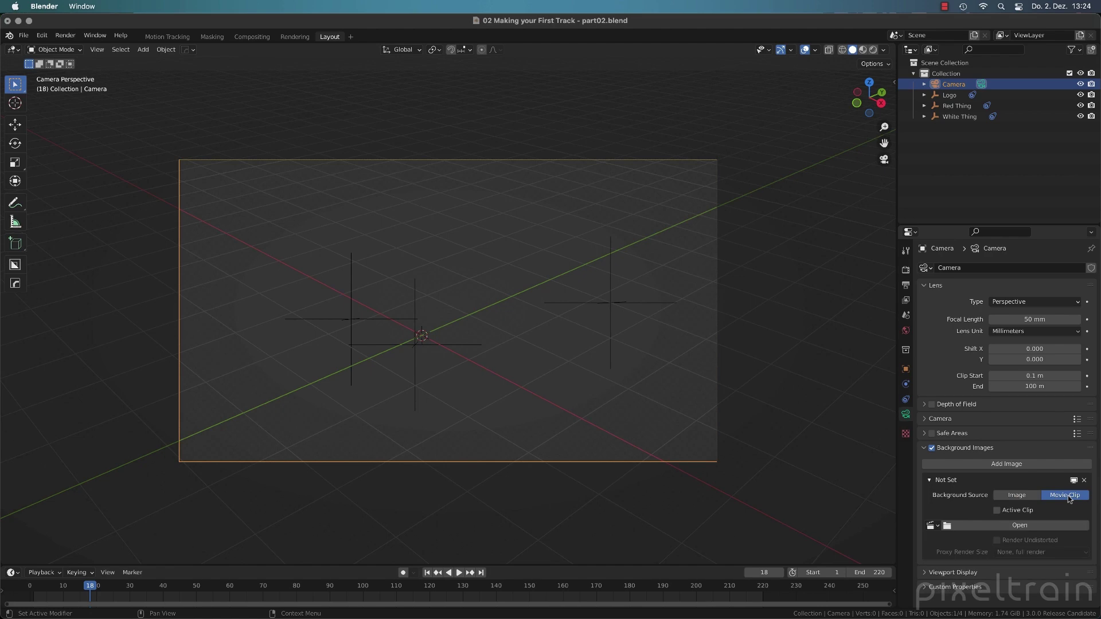
pyautogui.click(931, 525)
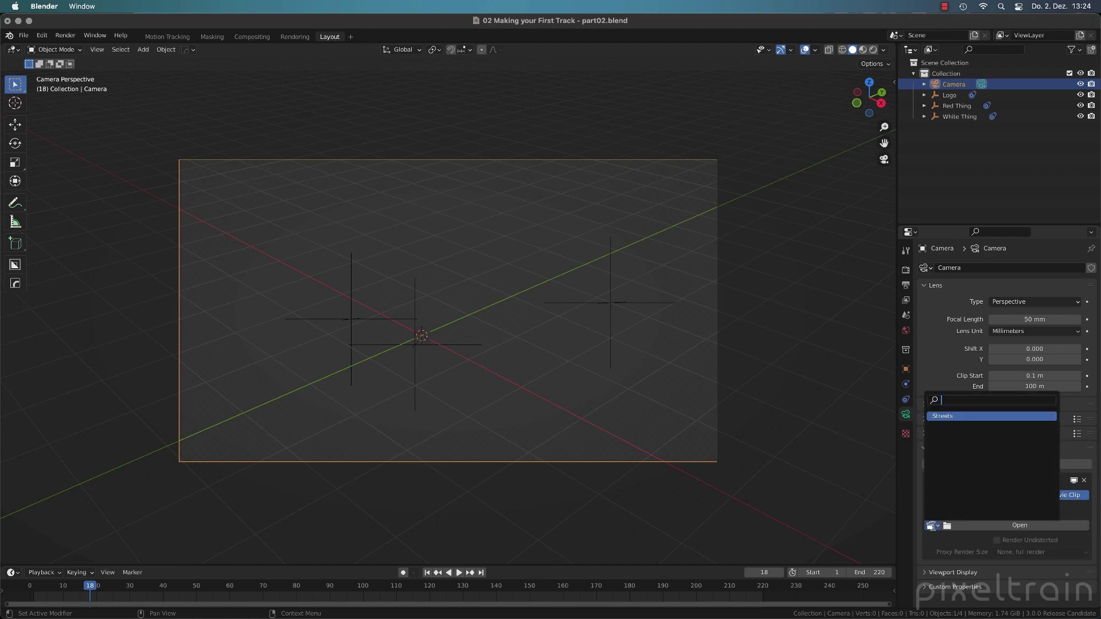
pyautogui.click(944, 417)
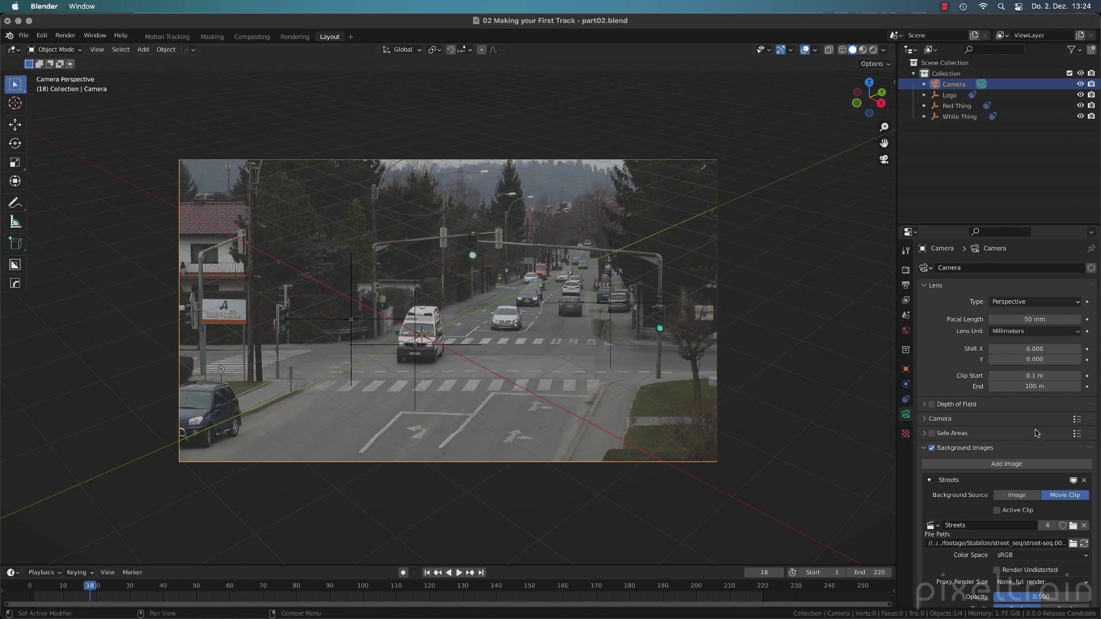
# Review the background clip settings, compare the Image and Movie Clip sources, and scrub to frame 19 to check the empties against the footage
pyautogui.scroll(-1, 1037, 456)
pyautogui.scroll(-3, 1037, 454)
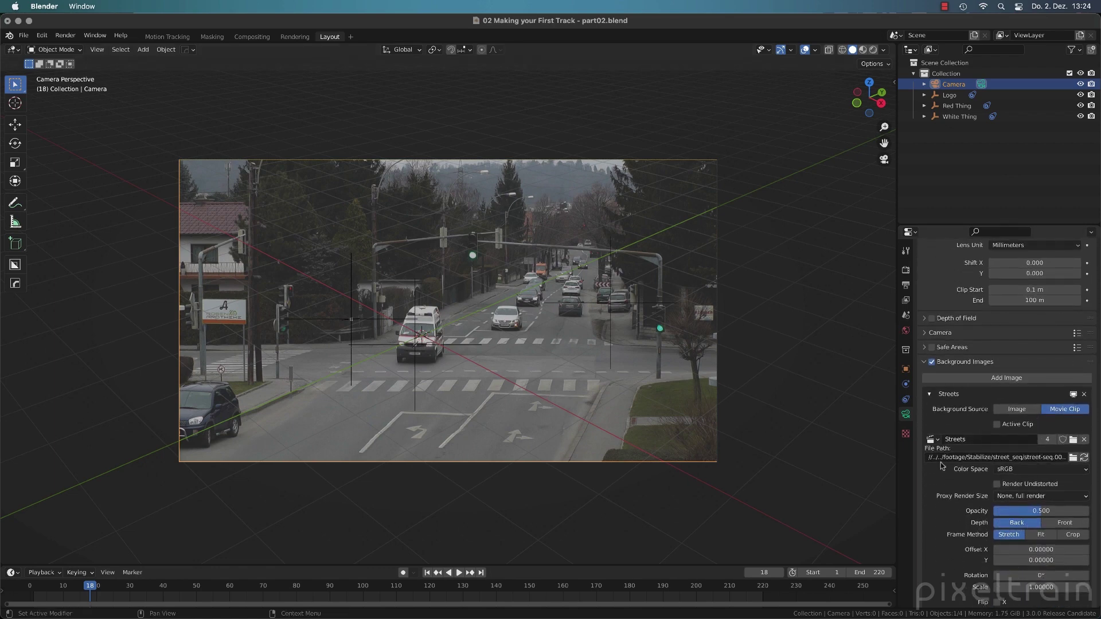
pyautogui.click(1028, 413)
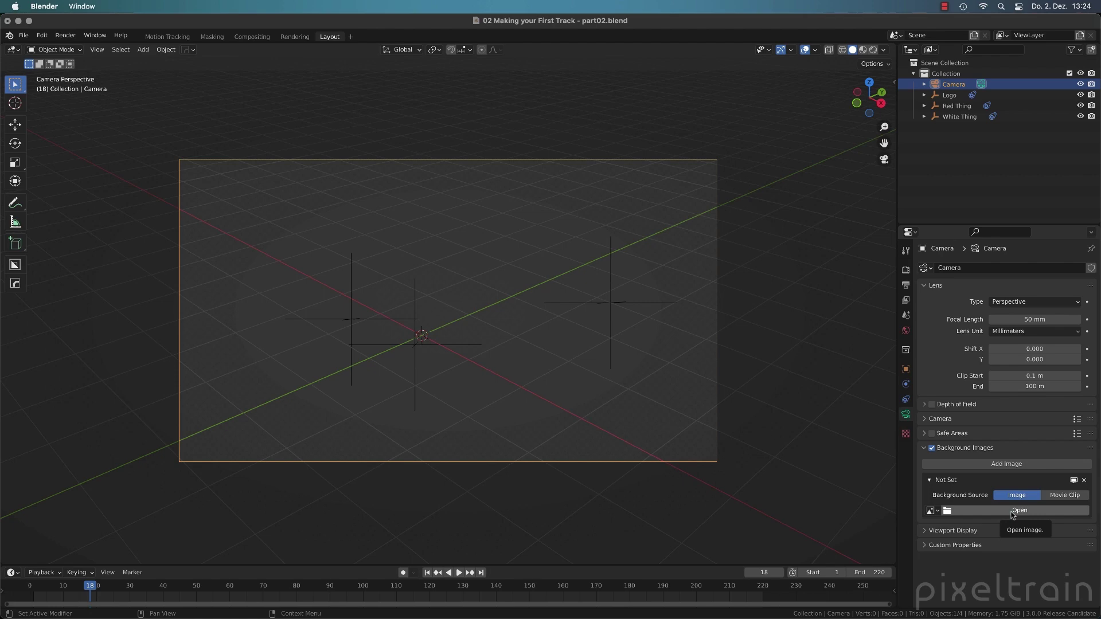
pyautogui.click(1053, 496)
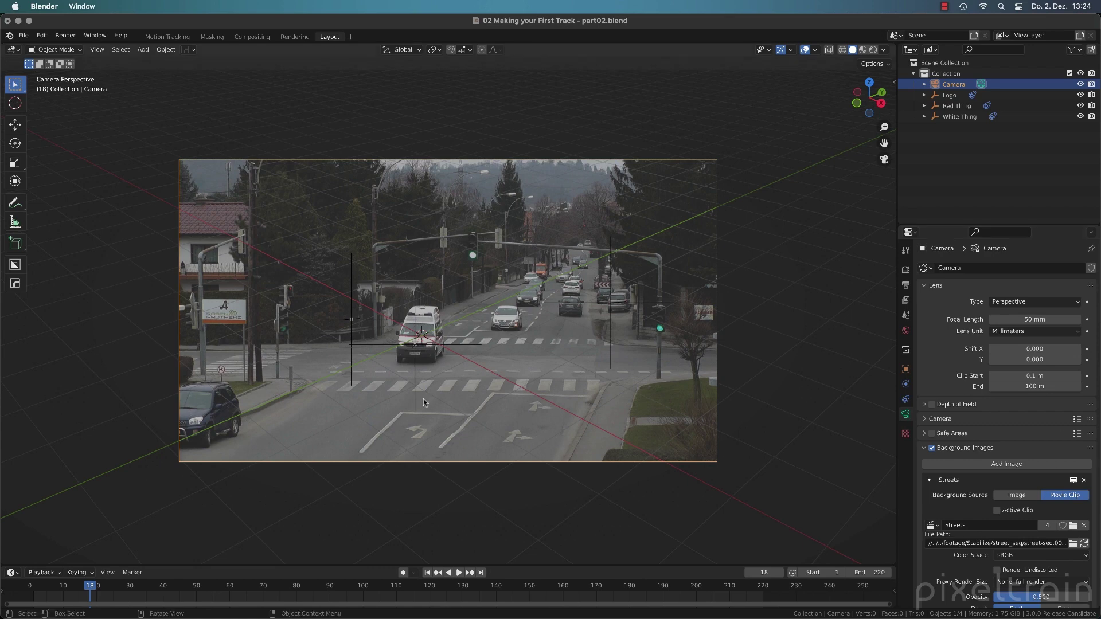
pyautogui.moveTo(112, 585)
pyautogui.mouseDown()
pyautogui.moveTo(64, 586)
pyautogui.moveTo(180, 589)
pyautogui.moveTo(76, 589)
pyautogui.moveTo(130, 588)
pyautogui.moveTo(77, 589)
pyautogui.moveTo(94, 588)
pyautogui.mouseUp()
pyautogui.press('g')
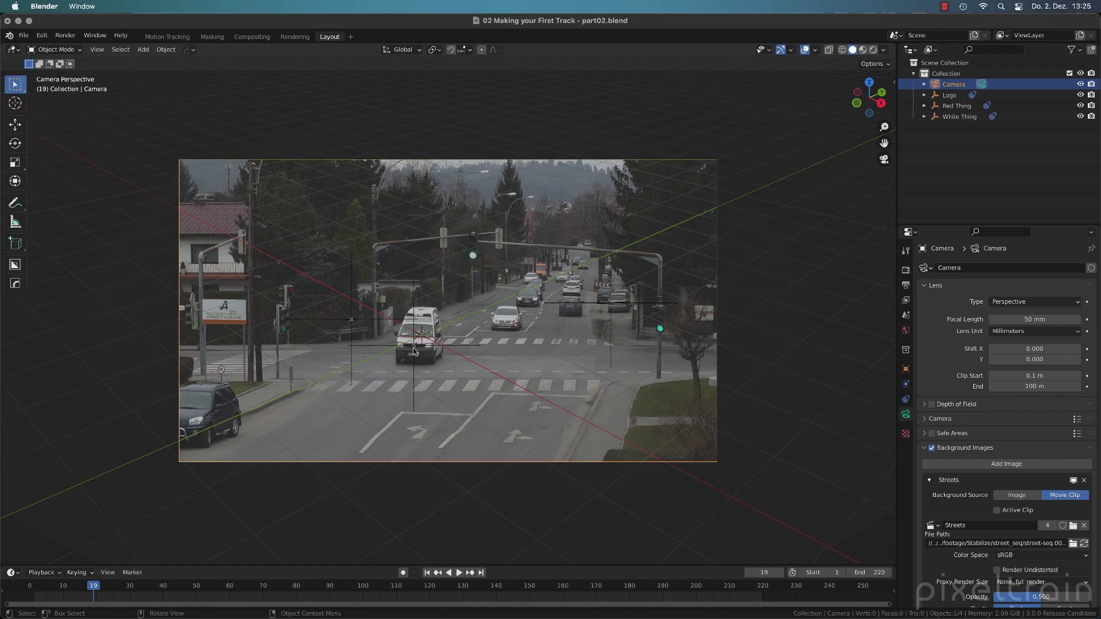
# Leave the camera view and add a text object at the 3D cursor
pyautogui.moveTo(415, 351); pyautogui.dragTo(484, 423, button='middle')
pyautogui.hotkey('shift', 'a')
pyautogui.moveTo(480, 420)
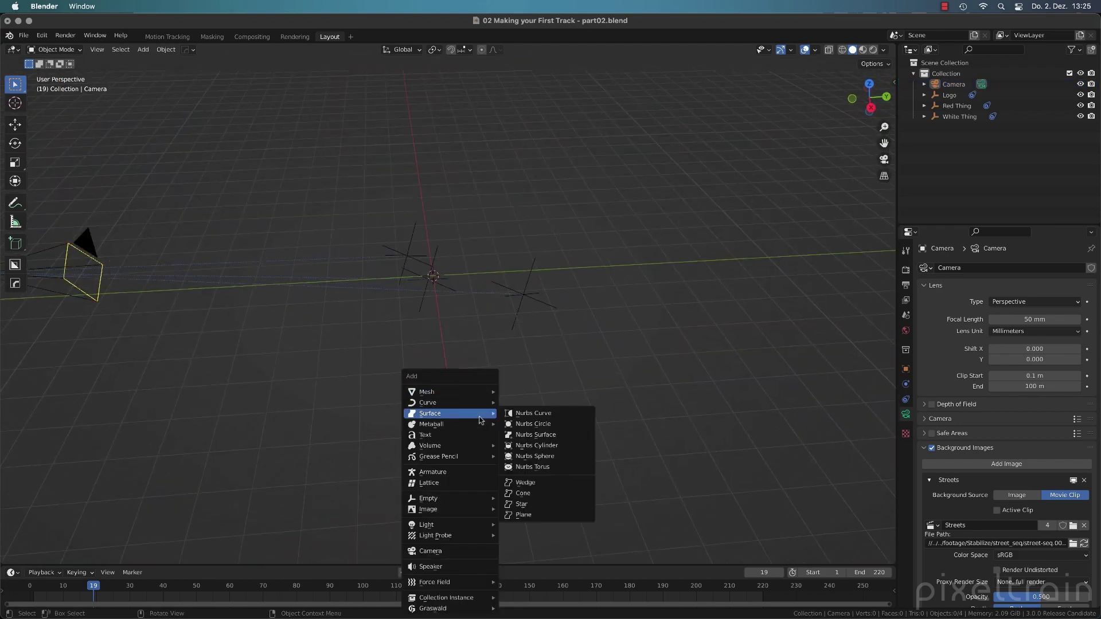
pyautogui.moveTo(481, 400)
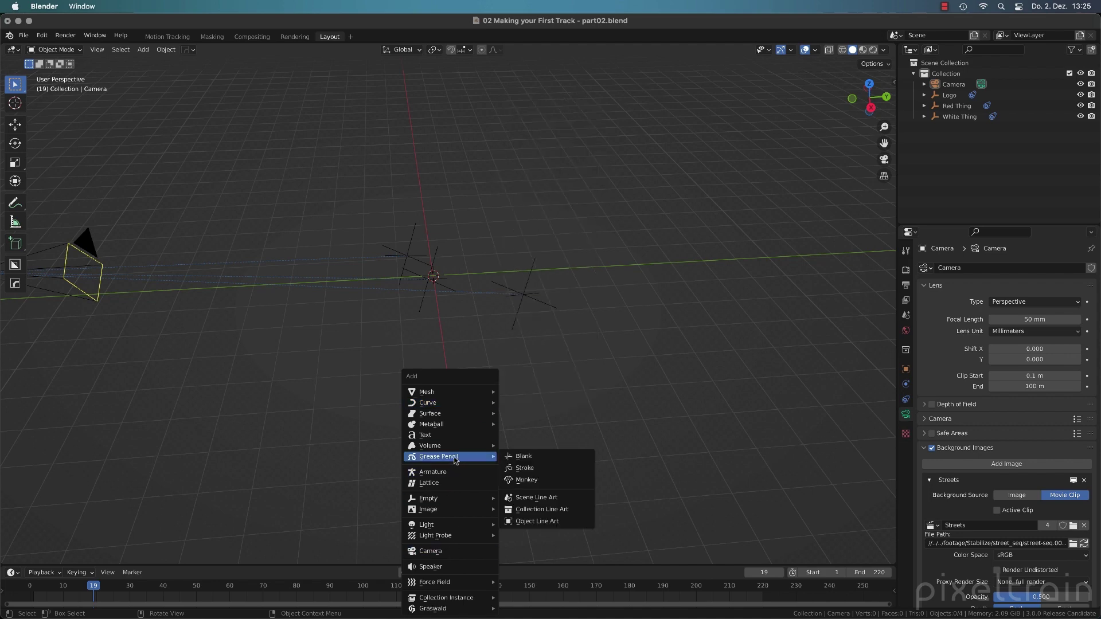
pyautogui.click(450, 435)
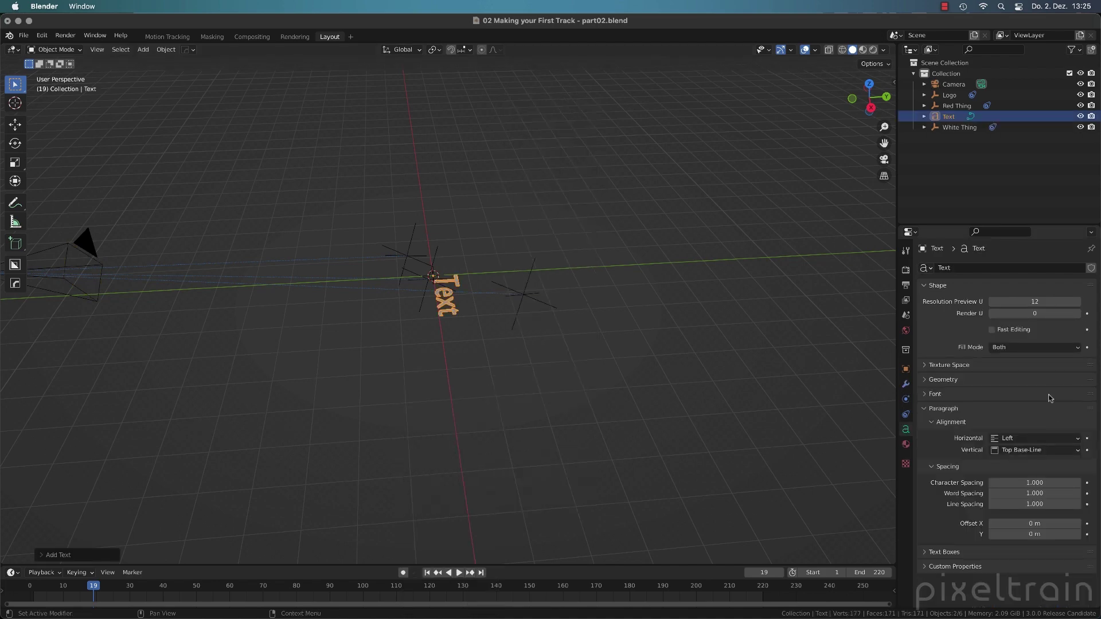
# Replace the text object's content with Car and return to Object Mode
pyautogui.press('Tab')
pyautogui.press('BackSpace')
pyautogui.press('BackSpace')
pyautogui.press('BackSpace')
pyautogui.press('BackSpace')
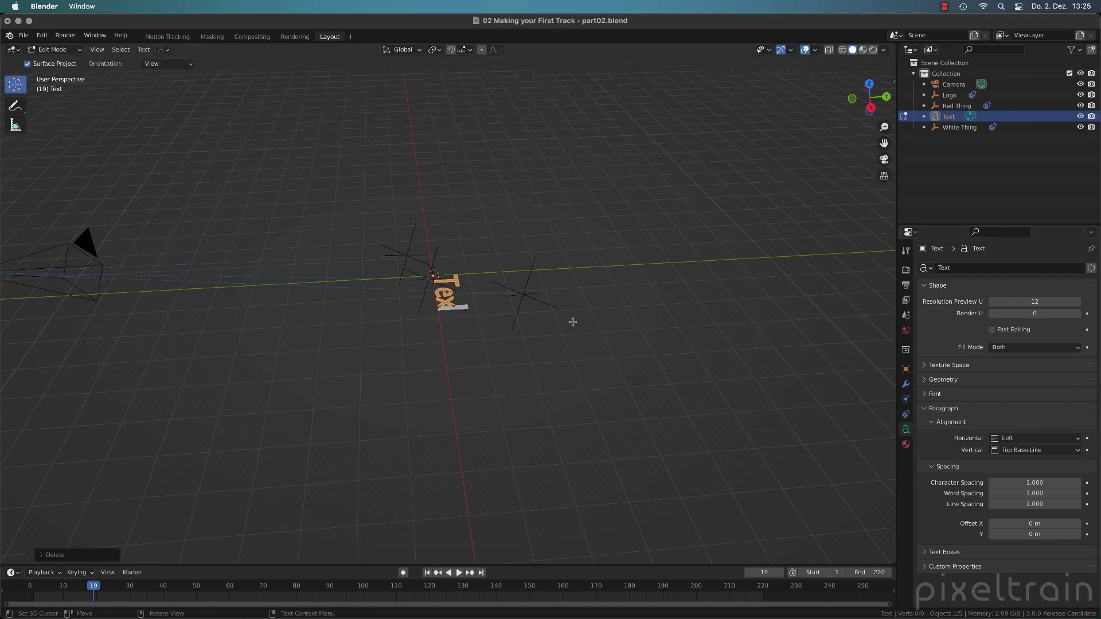
pyautogui.write('Car')
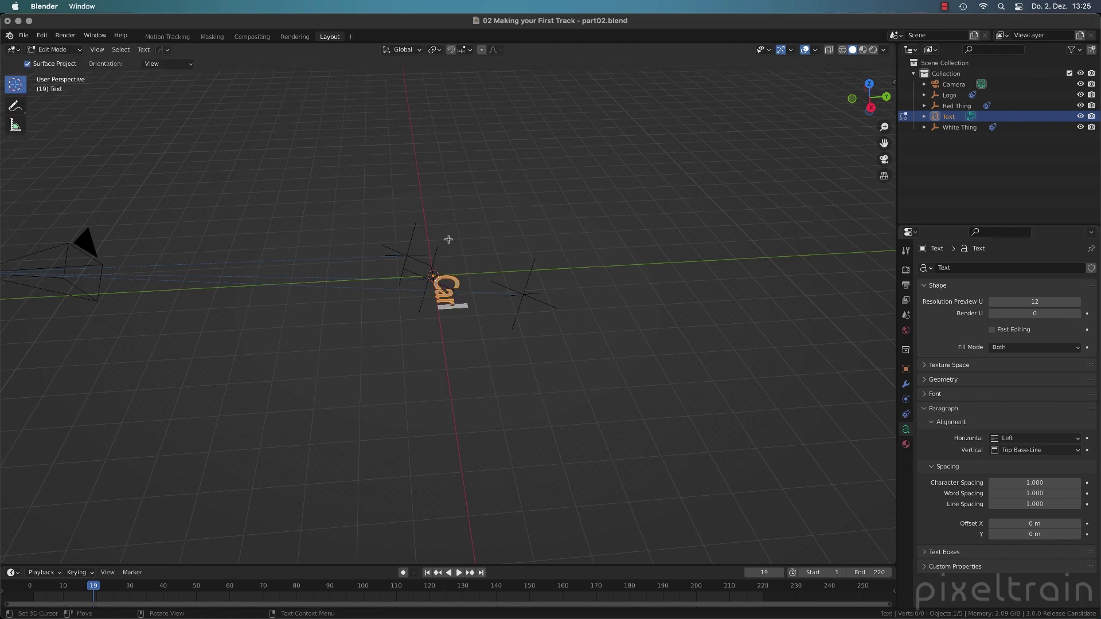
pyautogui.press('Tab')
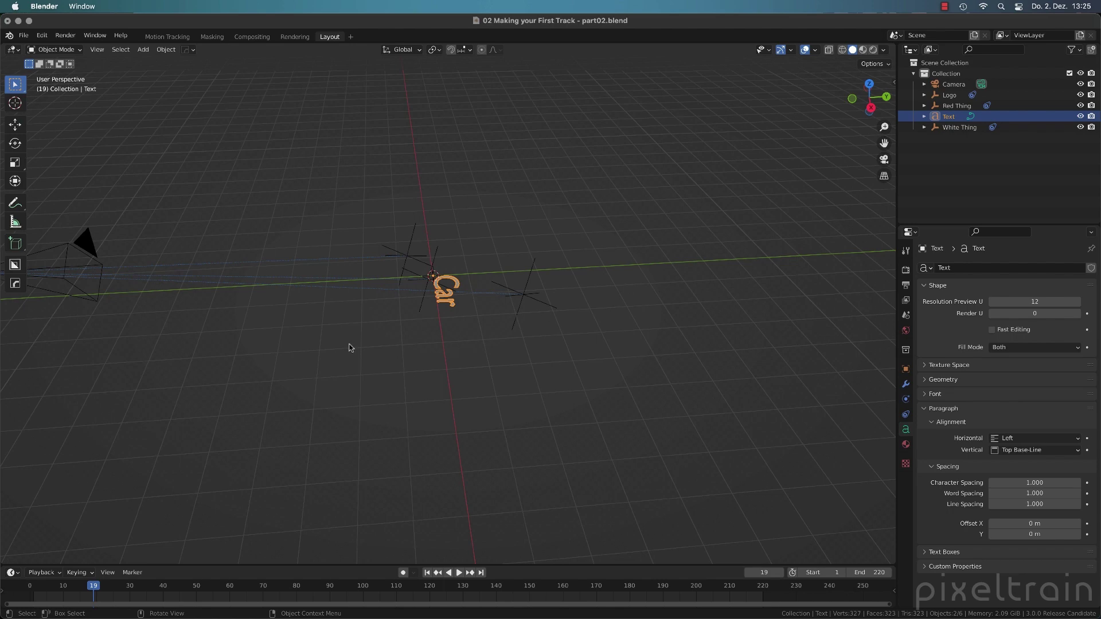
# Parent the Car text to the Logo empty using the Object parent type
pyautogui.moveTo(351, 346)
pyautogui.mouseDown(button='middle')
pyautogui.moveTo(458, 390)
pyautogui.moveTo(349, 354)
pyautogui.mouseUp(button='middle')
pyautogui.click(505, 366)
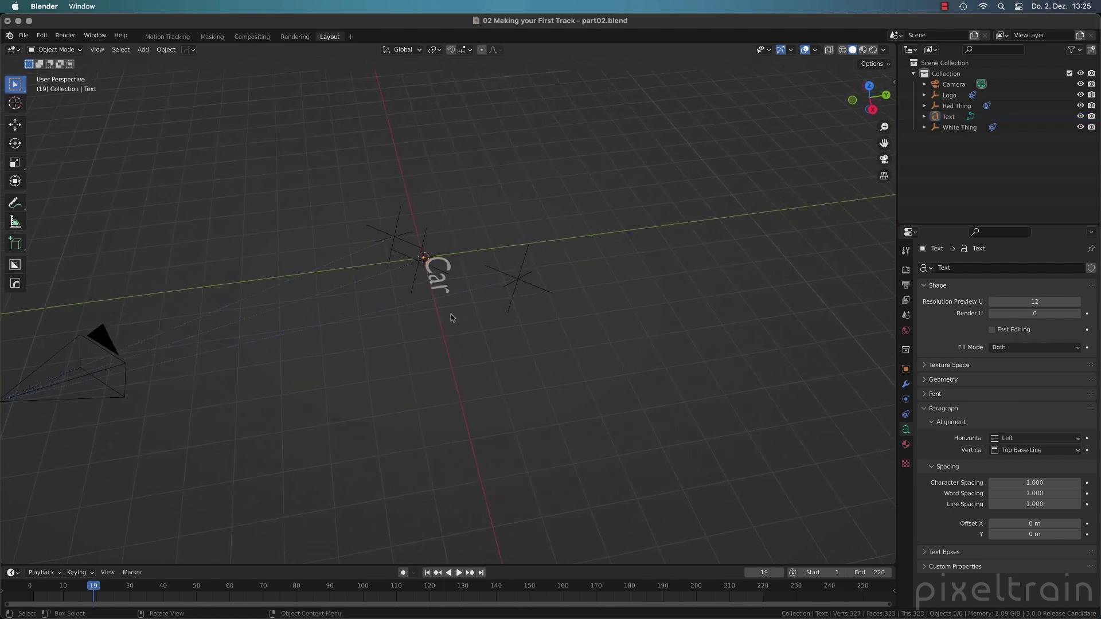
pyautogui.click(445, 289)
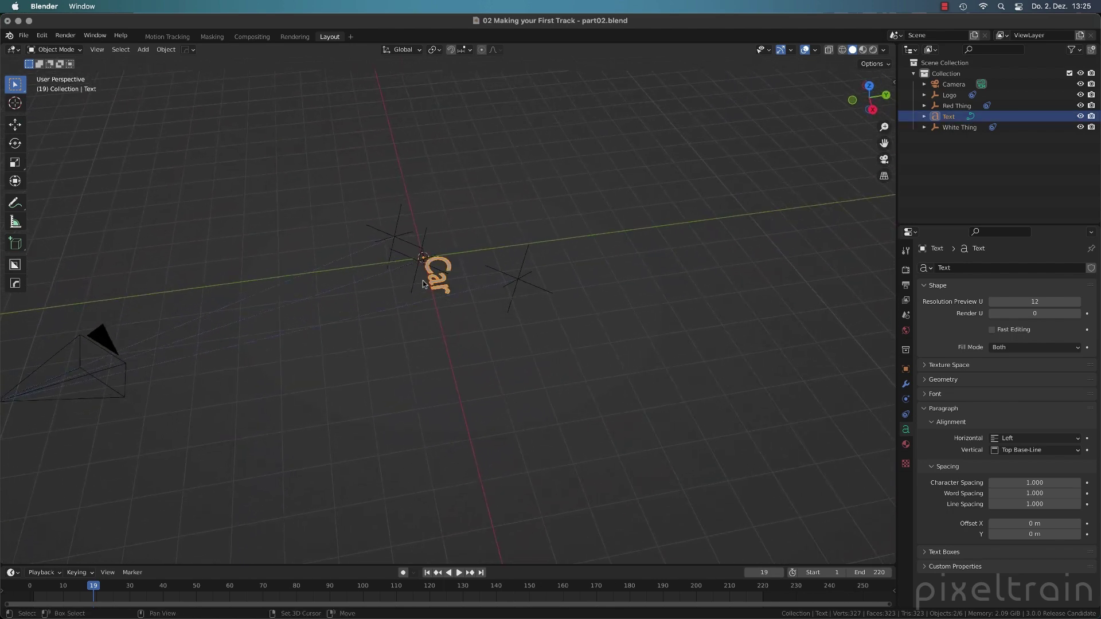
pyautogui.keyDown('shift'); pyautogui.click(416, 282); pyautogui.keyUp('shift')
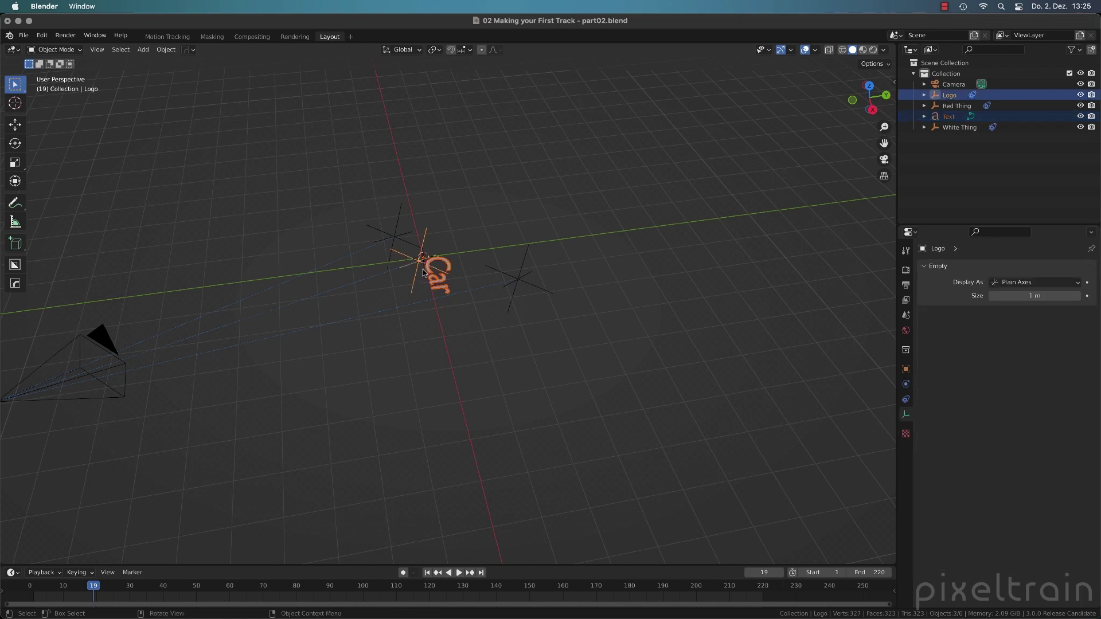
pyautogui.hotkey('alt', 'a')
pyautogui.click(443, 293)
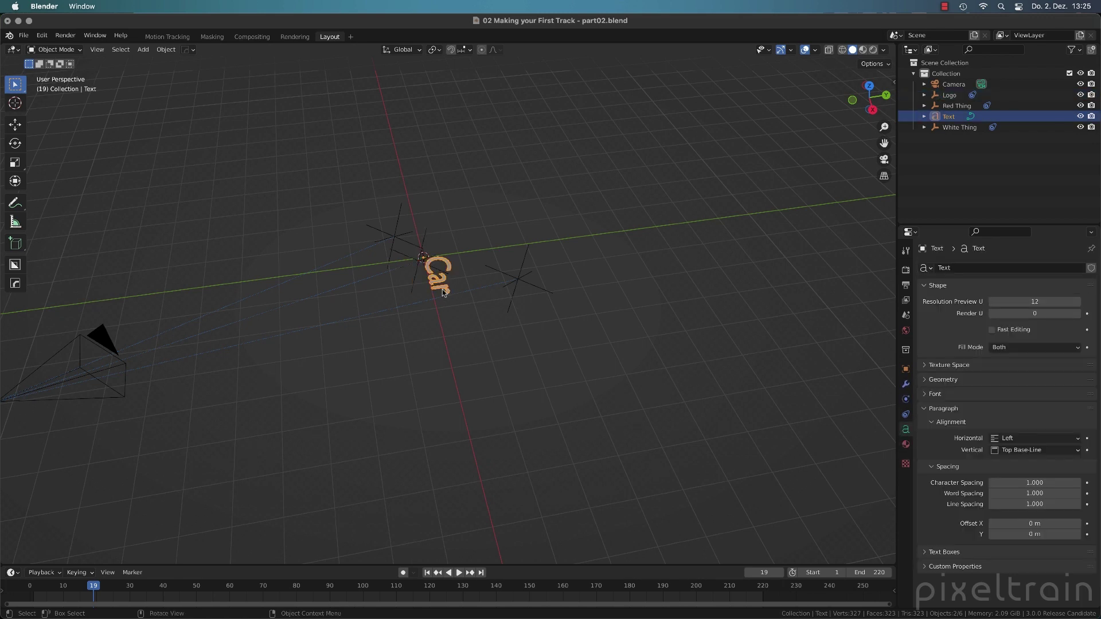
pyautogui.keyDown('shift'); pyautogui.click(424, 242); pyautogui.keyUp('shift')
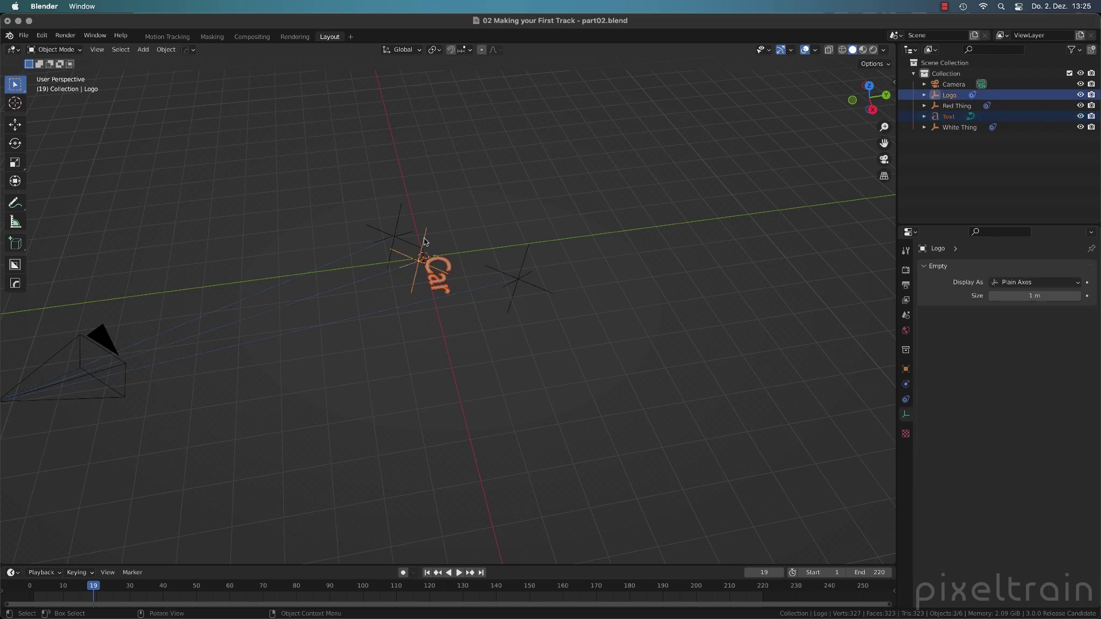
pyautogui.click(168, 51)
pyautogui.moveTo(189, 205)
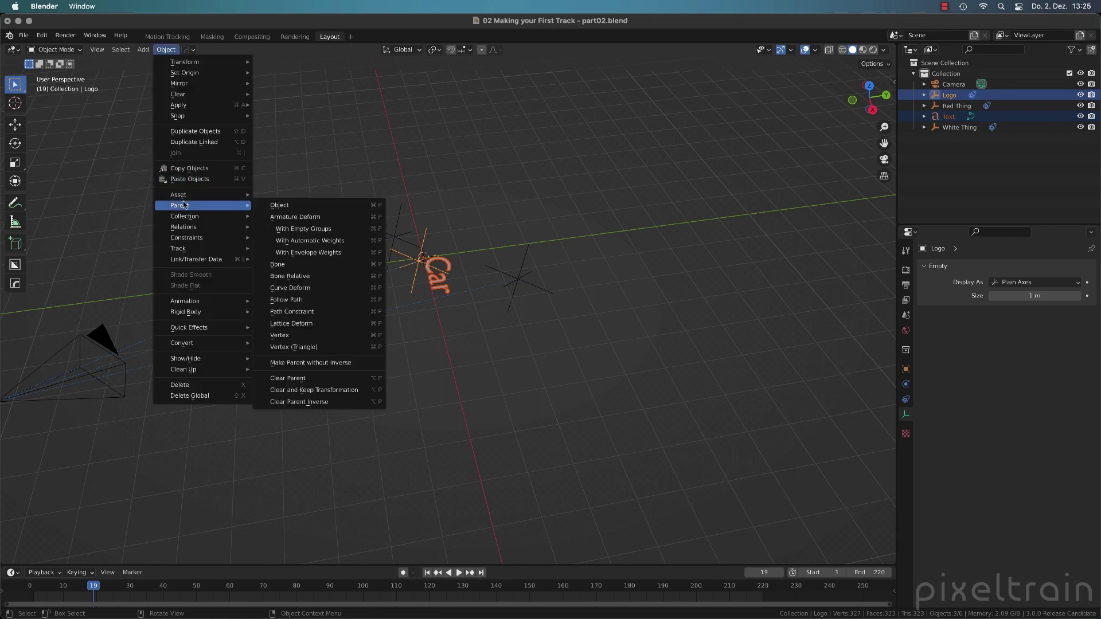
pyautogui.click(290, 210)
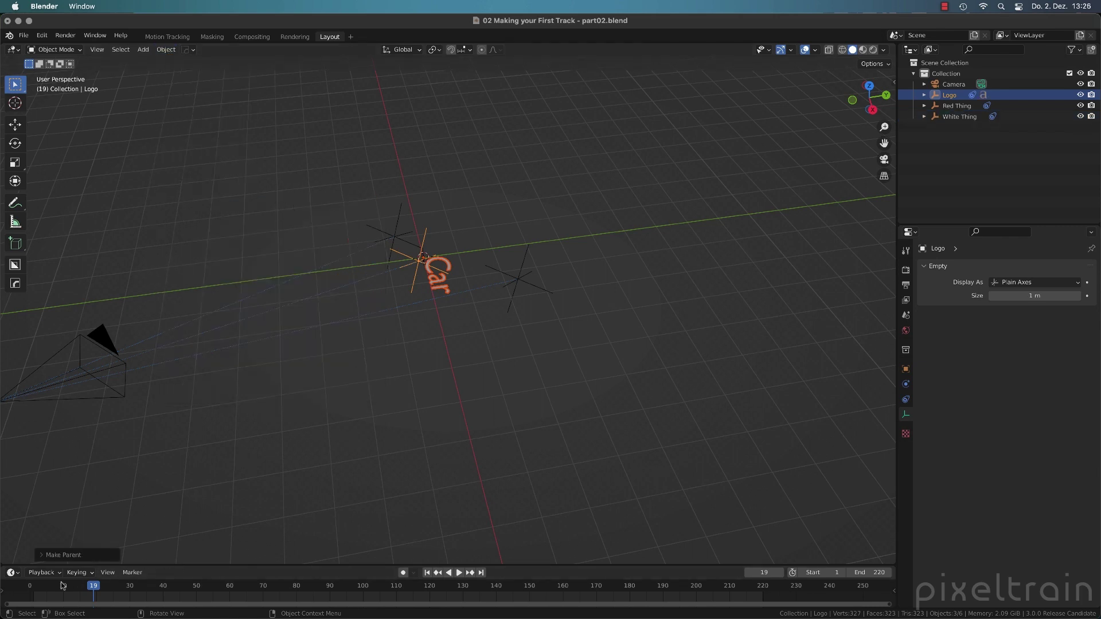
# Play and scrub the animation to frame 11 to check how the Car text follows the Logo empty
pyautogui.click(100, 589)
pyautogui.click(465, 403)
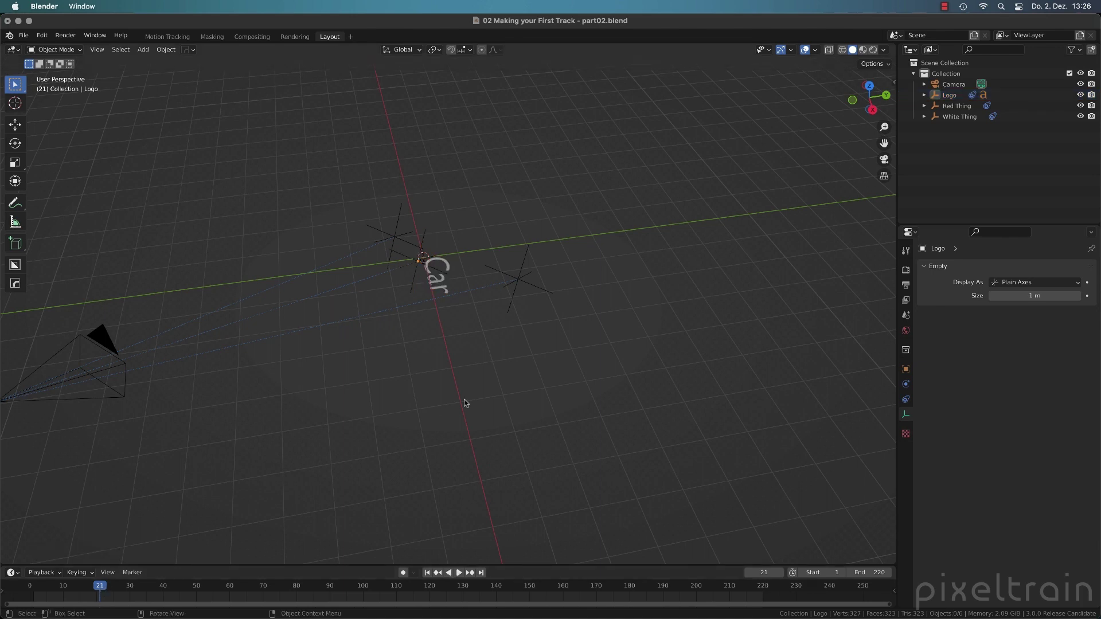
pyautogui.press('space')
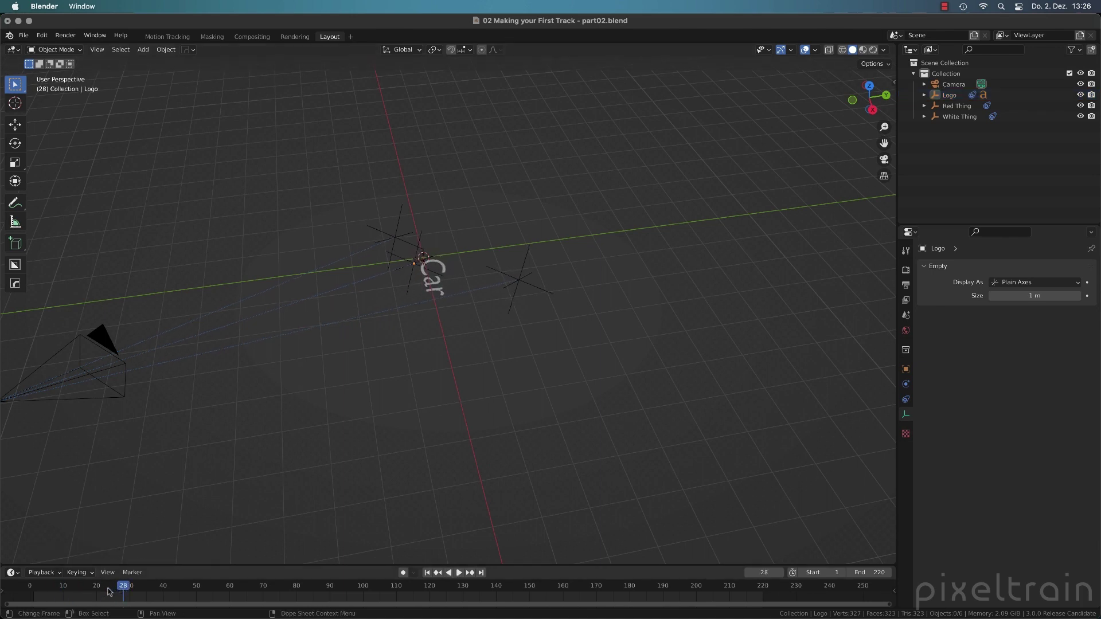
pyautogui.click(43, 588)
pyautogui.moveTo(46, 588)
pyautogui.mouseDown()
pyautogui.moveTo(168, 589)
pyautogui.moveTo(44, 589)
pyautogui.moveTo(165, 589)
pyautogui.moveTo(67, 589)
pyautogui.mouseUp()
pyautogui.press('space')
# Rotate the Car text to about 63.8° on X, -10.4° on Y and 27.2° on Z to face the camera
pyautogui.click(439, 284)
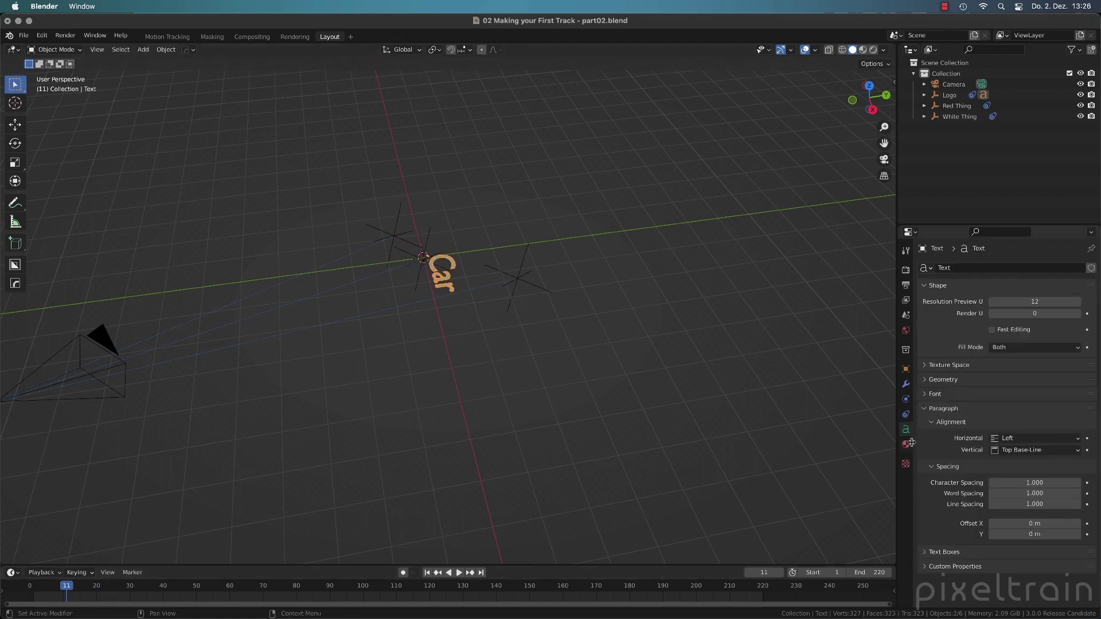
pyautogui.press('Tab')
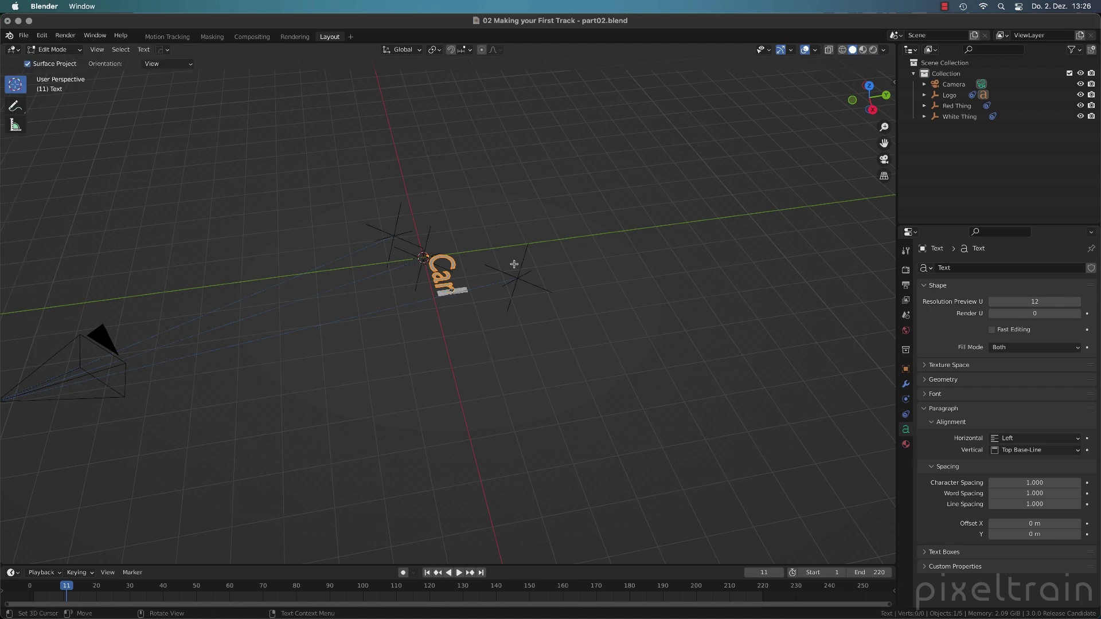
pyautogui.press('Tab')
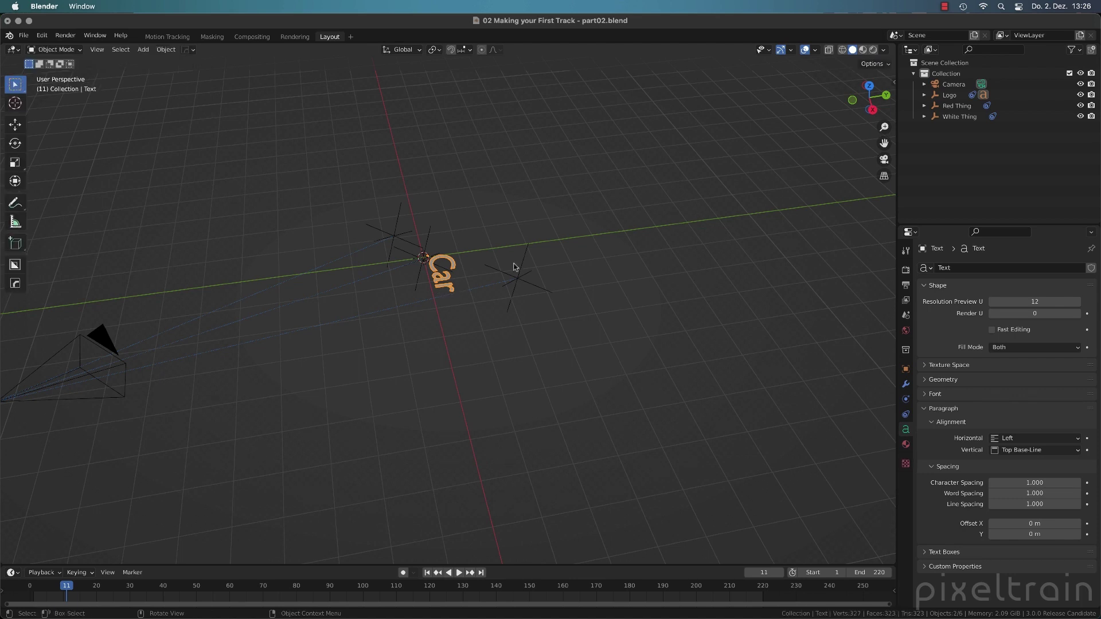
pyautogui.click(906, 370)
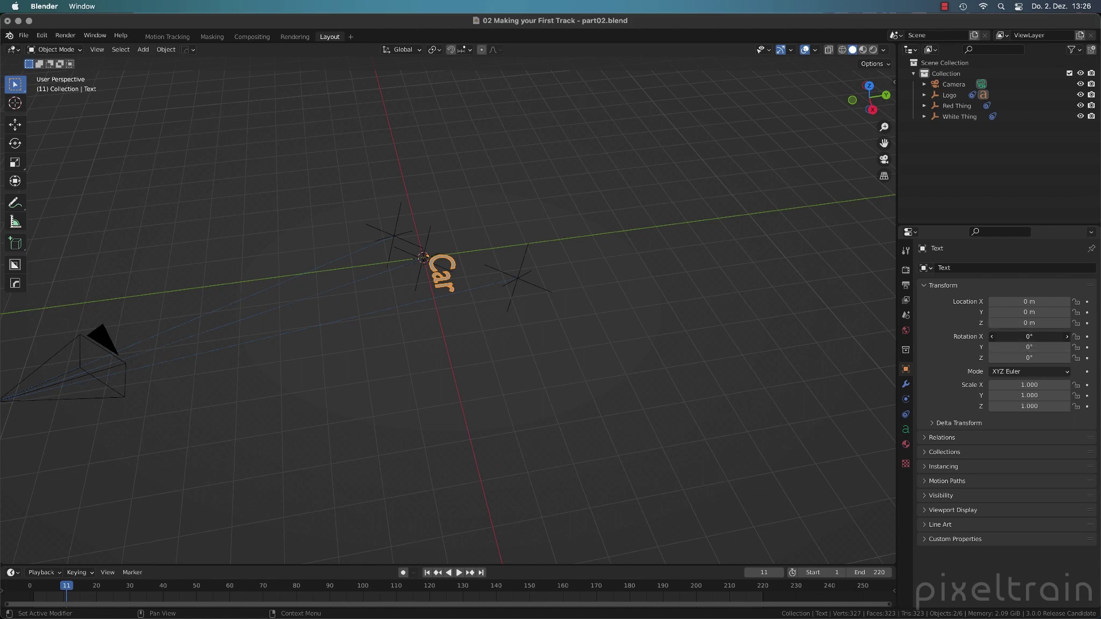
pyautogui.moveTo(1029, 337); pyautogui.dragTo(1063, 337)
pyautogui.moveTo(1029, 336)
pyautogui.mouseDown()
pyautogui.moveTo(1019, 336)
pyautogui.moveTo(1055, 337)
pyautogui.moveTo(1009, 336)
pyautogui.moveTo(1078, 348)
pyautogui.moveTo(976, 347)
pyautogui.moveTo(1075, 358)
pyautogui.moveTo(974, 336)
pyautogui.moveTo(1050, 347)
pyautogui.moveTo(1021, 347)
pyautogui.mouseUp()
# In the camera view, shift the Car text to 0.32 m on X and scrub to frame 16 to check it
pyautogui.press('KP_0')
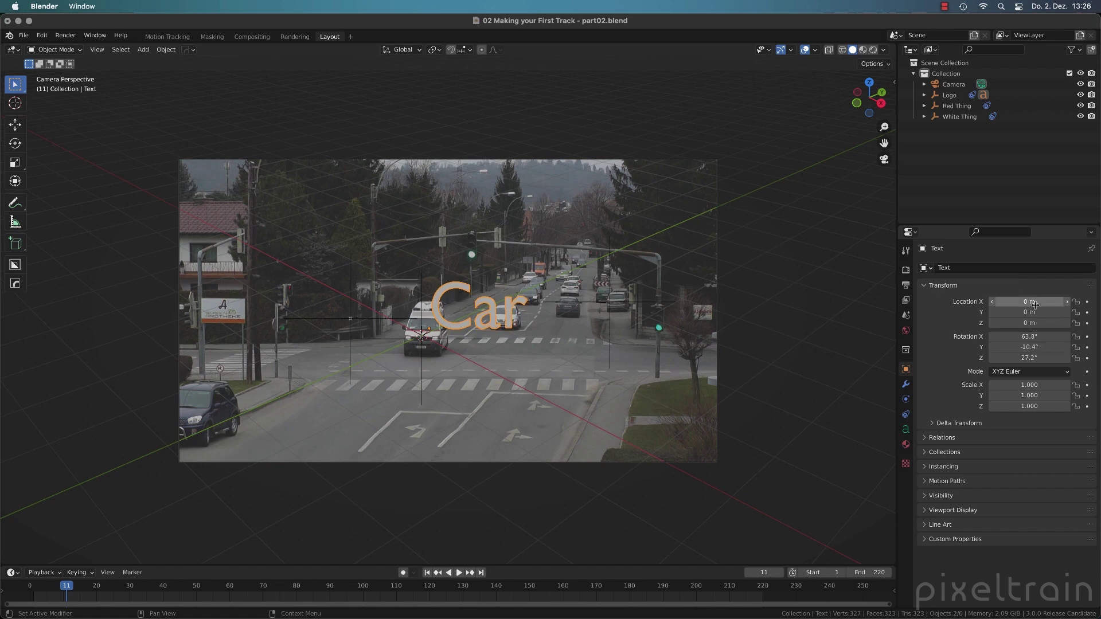
pyautogui.moveTo(1038, 302); pyautogui.dragTo(1057, 302)
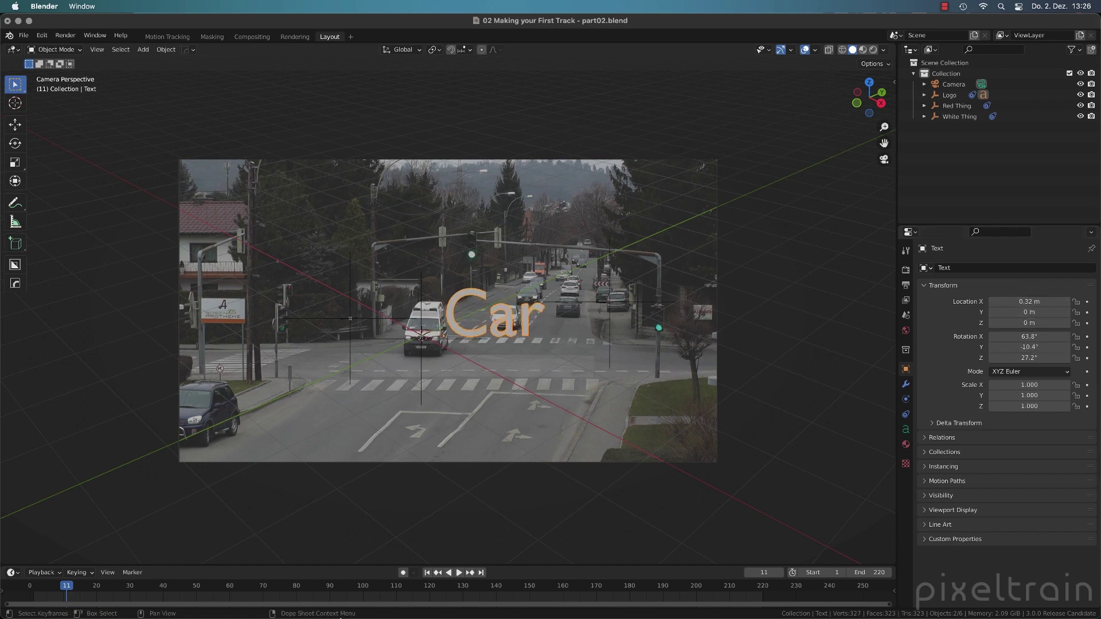
pyautogui.moveTo(66, 584)
pyautogui.mouseDown()
pyautogui.moveTo(48, 584)
pyautogui.moveTo(115, 583)
pyautogui.moveTo(83, 582)
pyautogui.mouseUp()
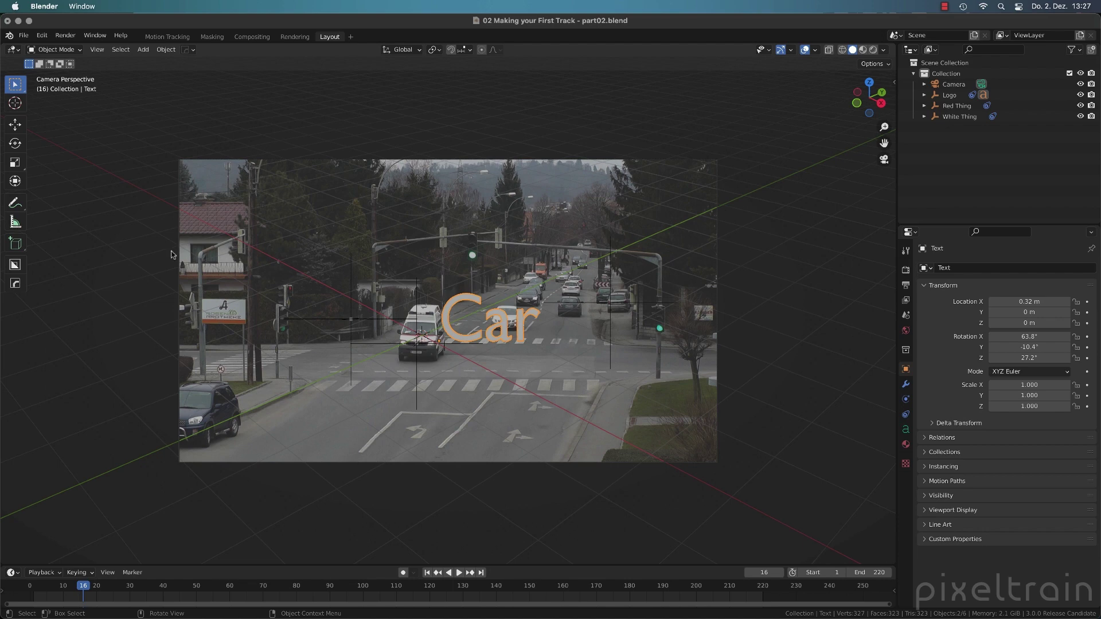
# Move the camera to about X 5.87 m, Y -4.40 m, Z 5.70 m, then reposition it freely from the top view
pyautogui.moveTo(516, 304); pyautogui.dragTo(373, 353, button='middle')
pyautogui.scroll(-3, 398, 327)
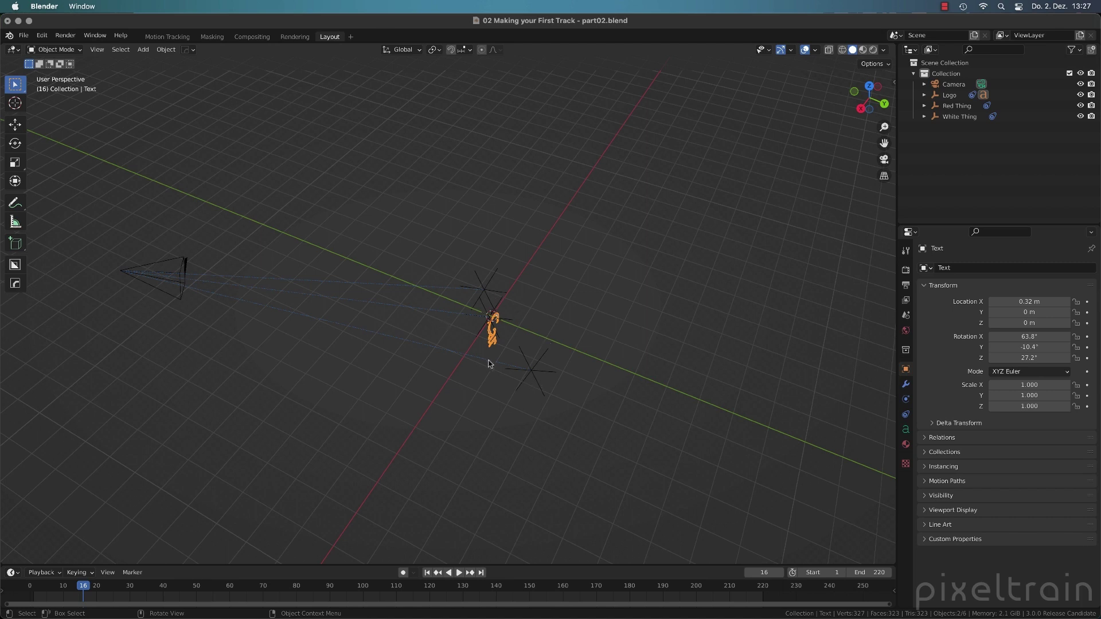
pyautogui.click(177, 263)
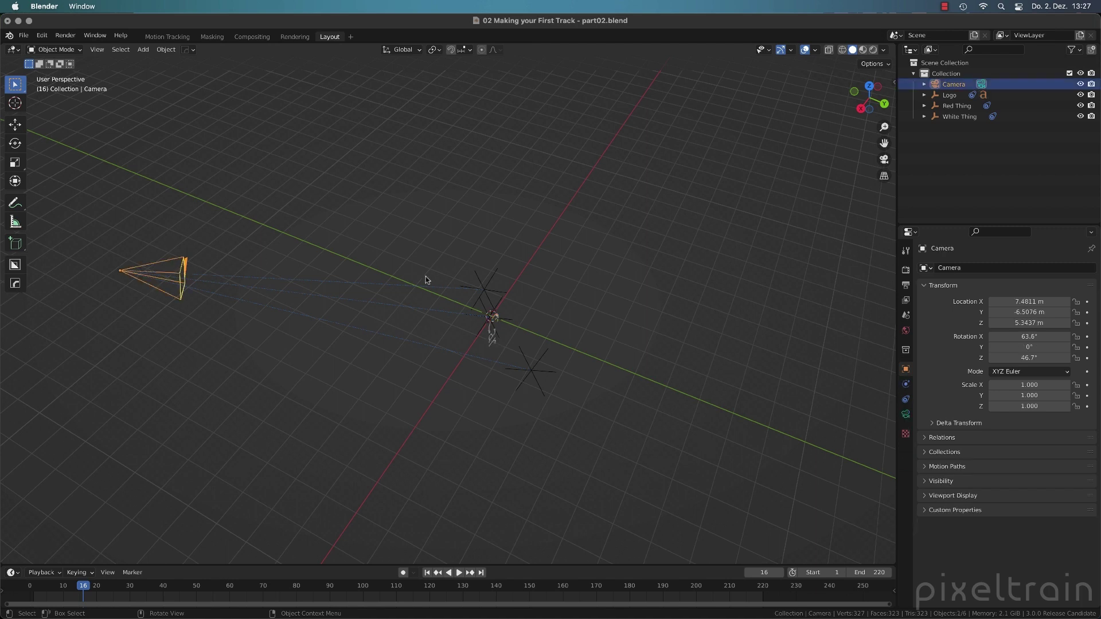
pyautogui.press('g')
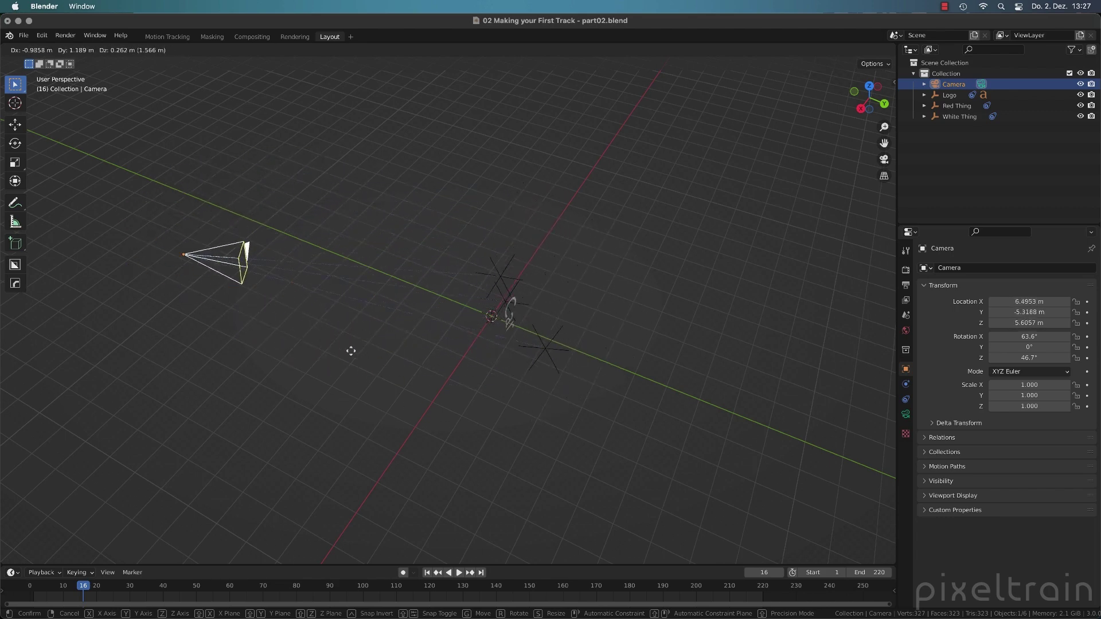
pyautogui.click(396, 345)
pyautogui.moveTo(449, 392); pyautogui.dragTo(505, 452, button='middle')
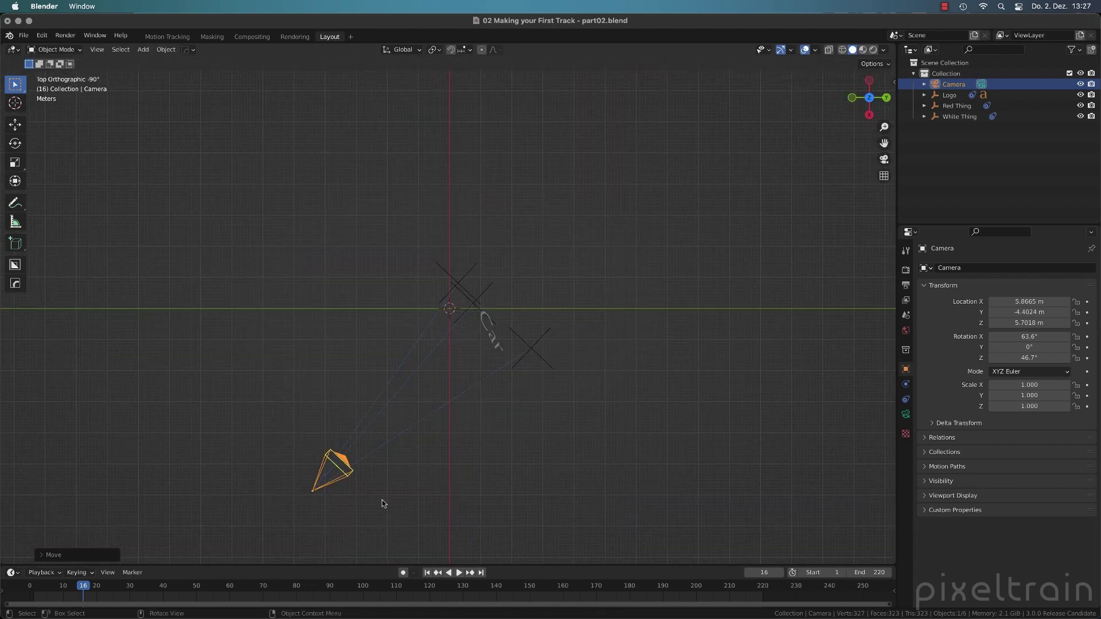
pyautogui.press('g')
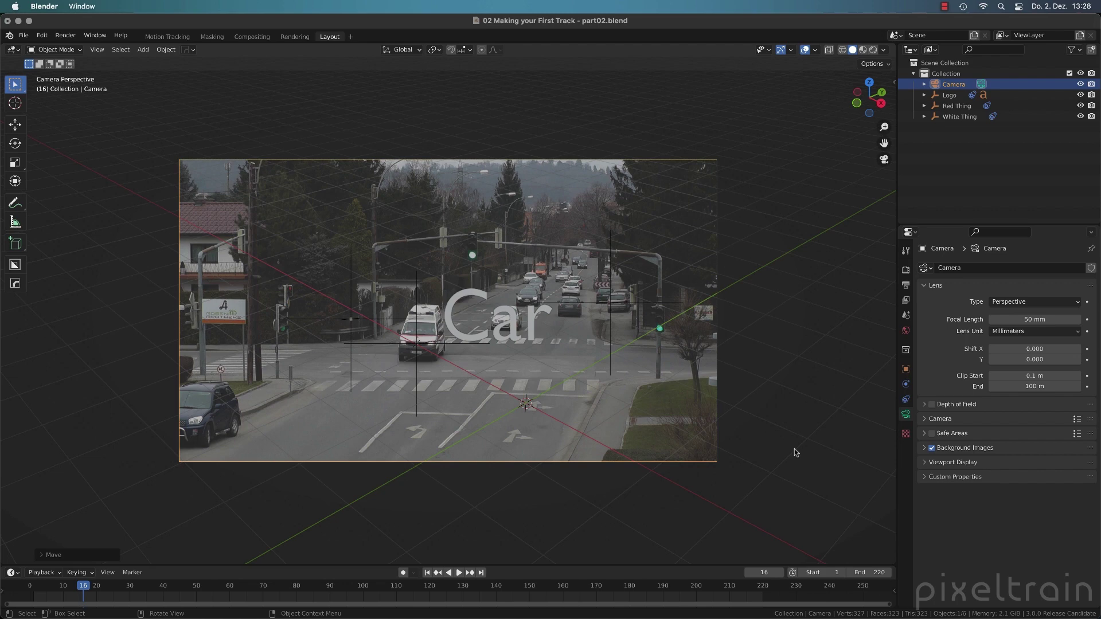
# Switch to the Motion Tracking workspace
pyautogui.click(161, 37)
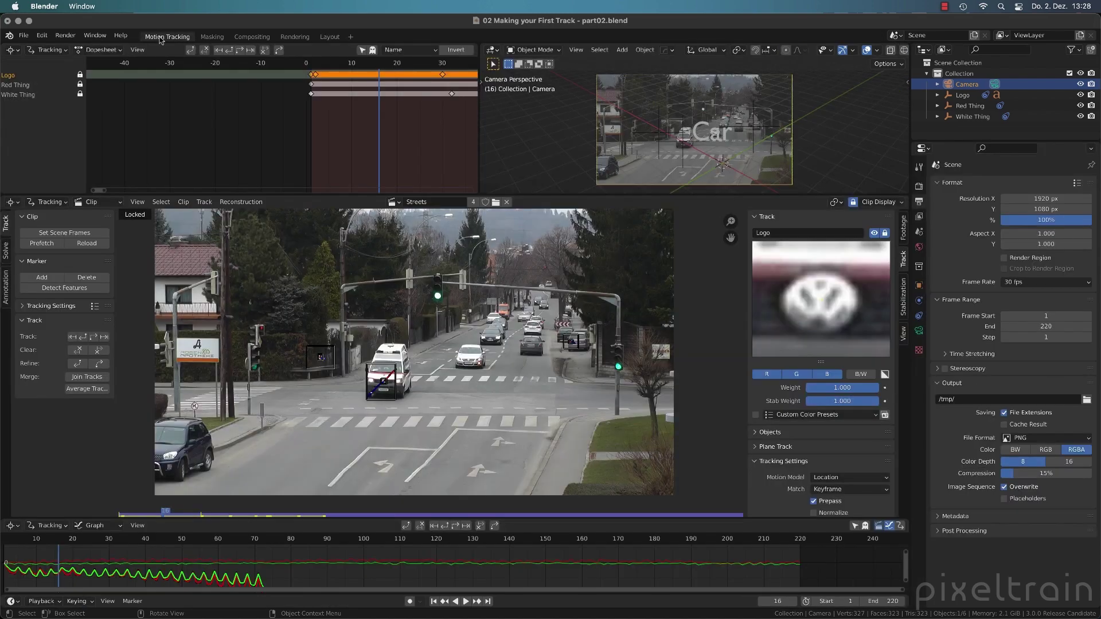